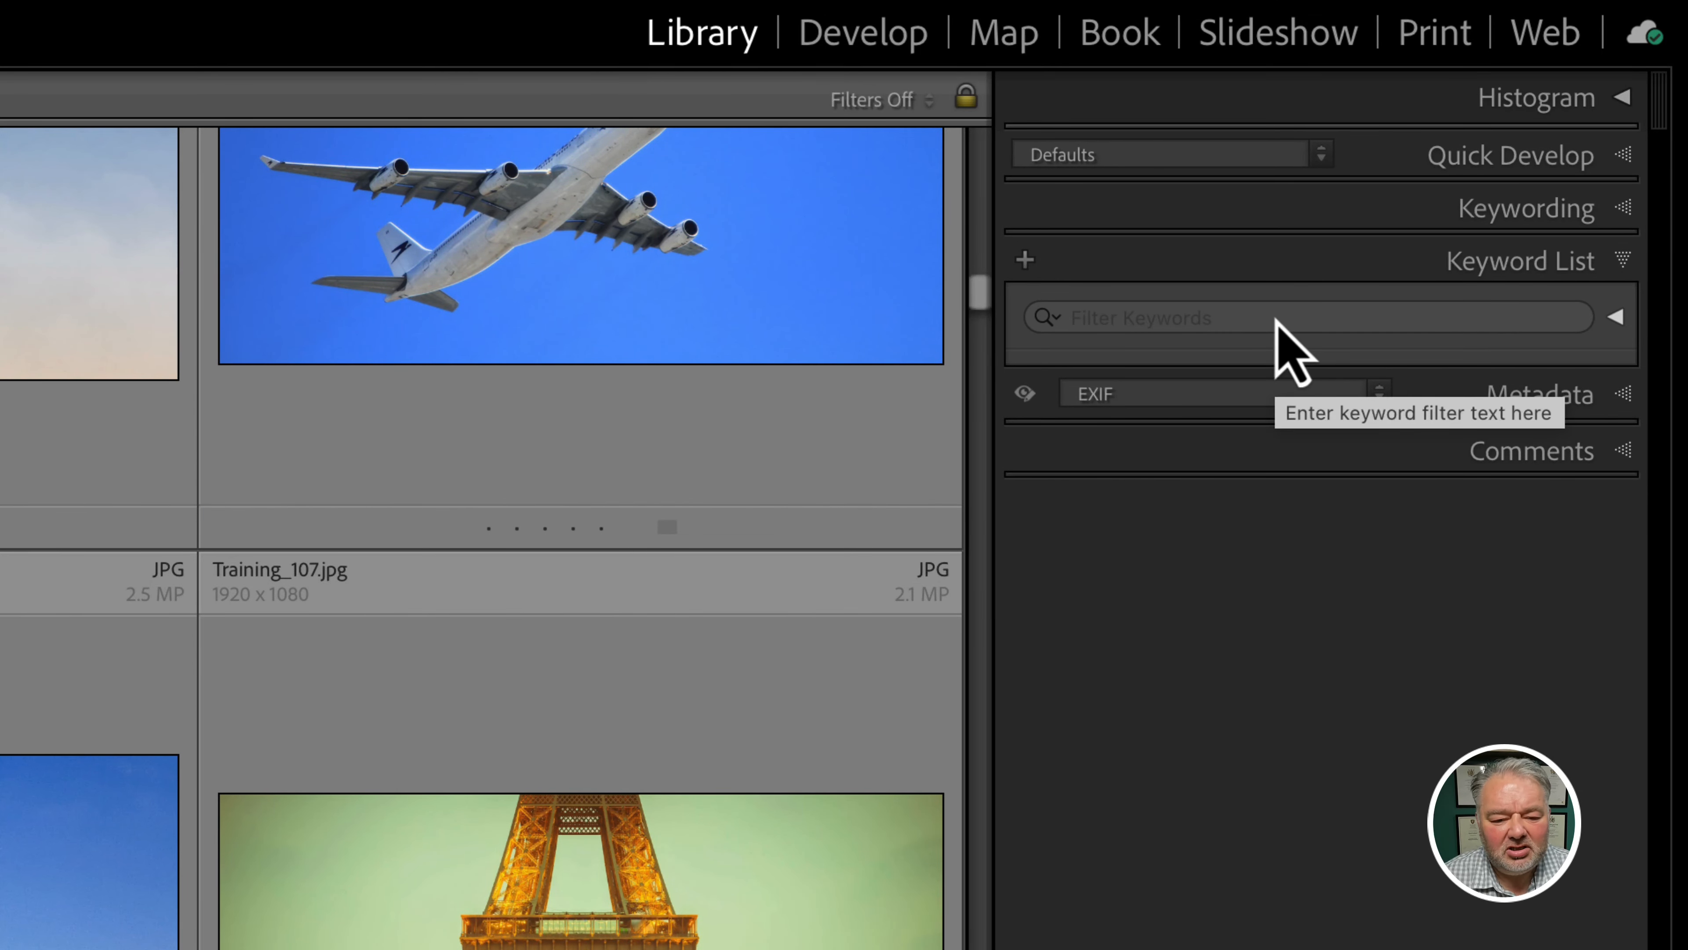
left_click(1630, 271)
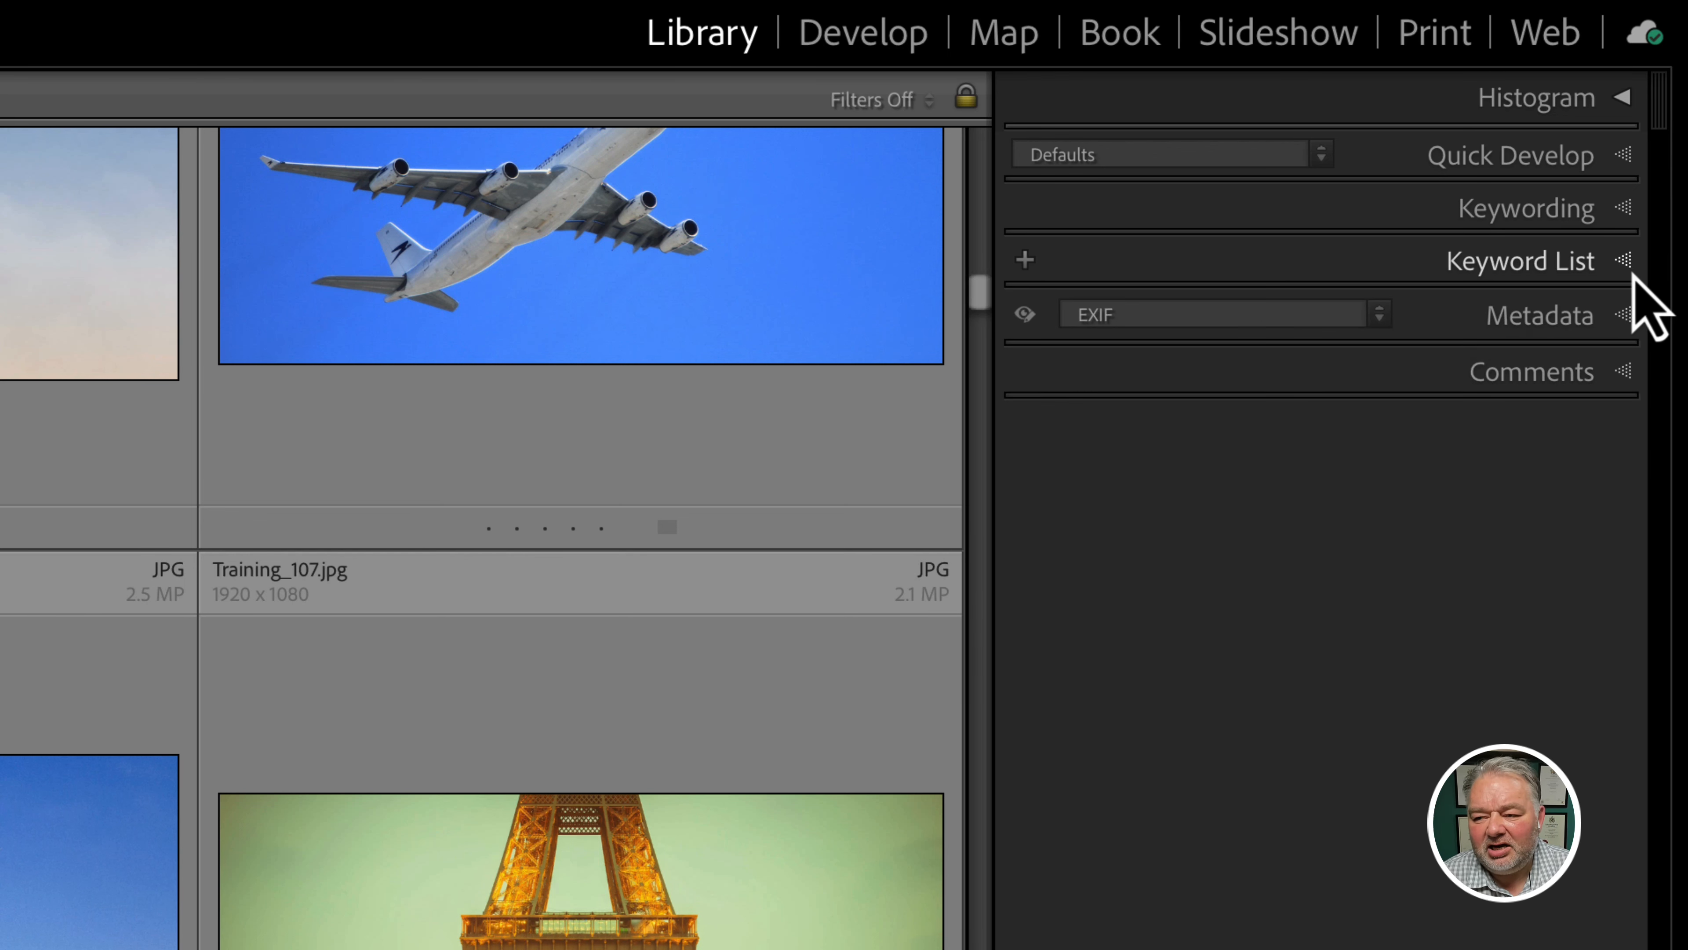
left_click(1625, 266)
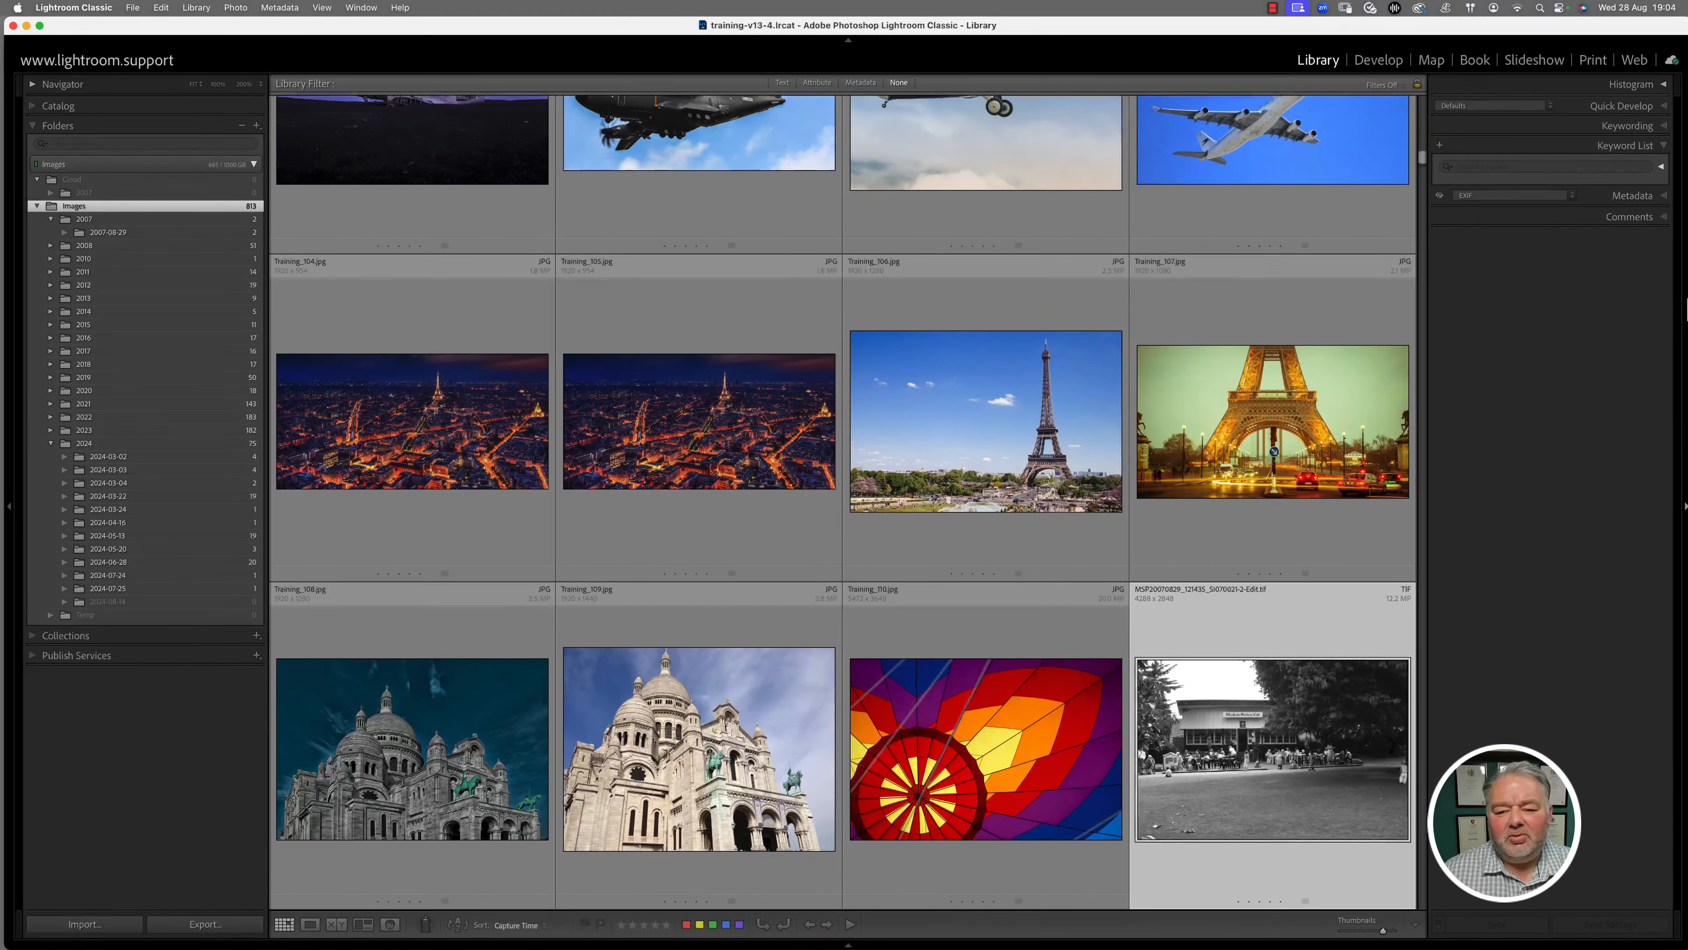
Select the camera close-up Training_072.jpg in the Images folder, view it enlarged, and return to the thumbnail grid
scroll(1123, 472, "up", 10)
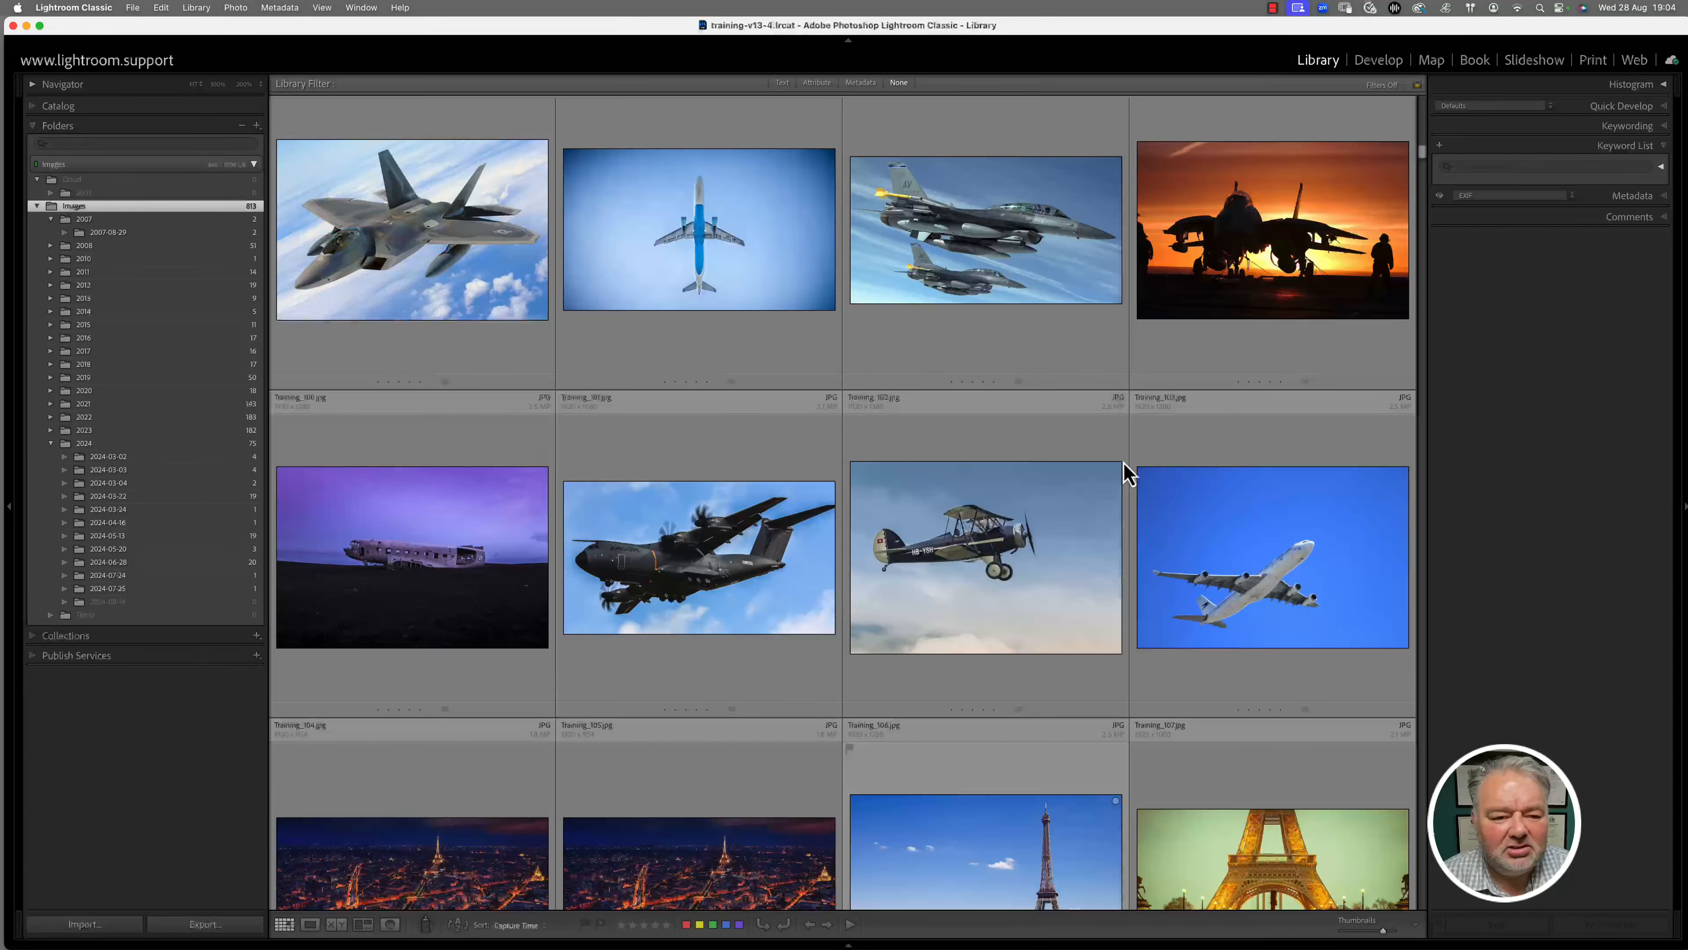
scroll(1124, 472, "up", 5)
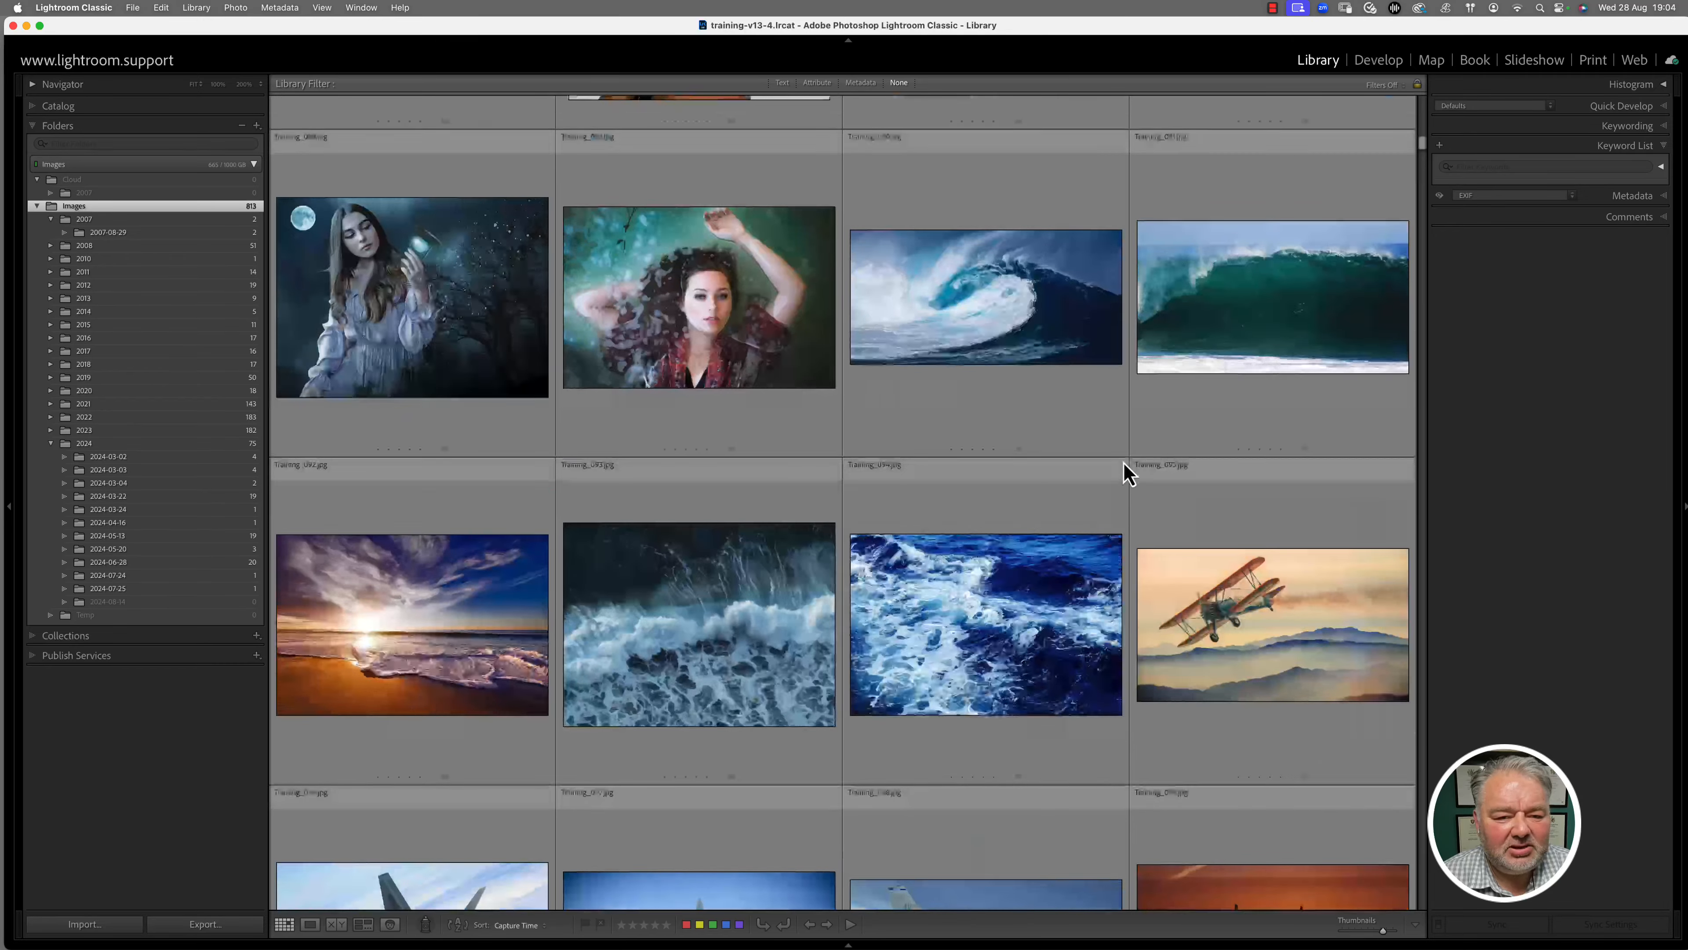
scroll(1125, 472, "up", 8)
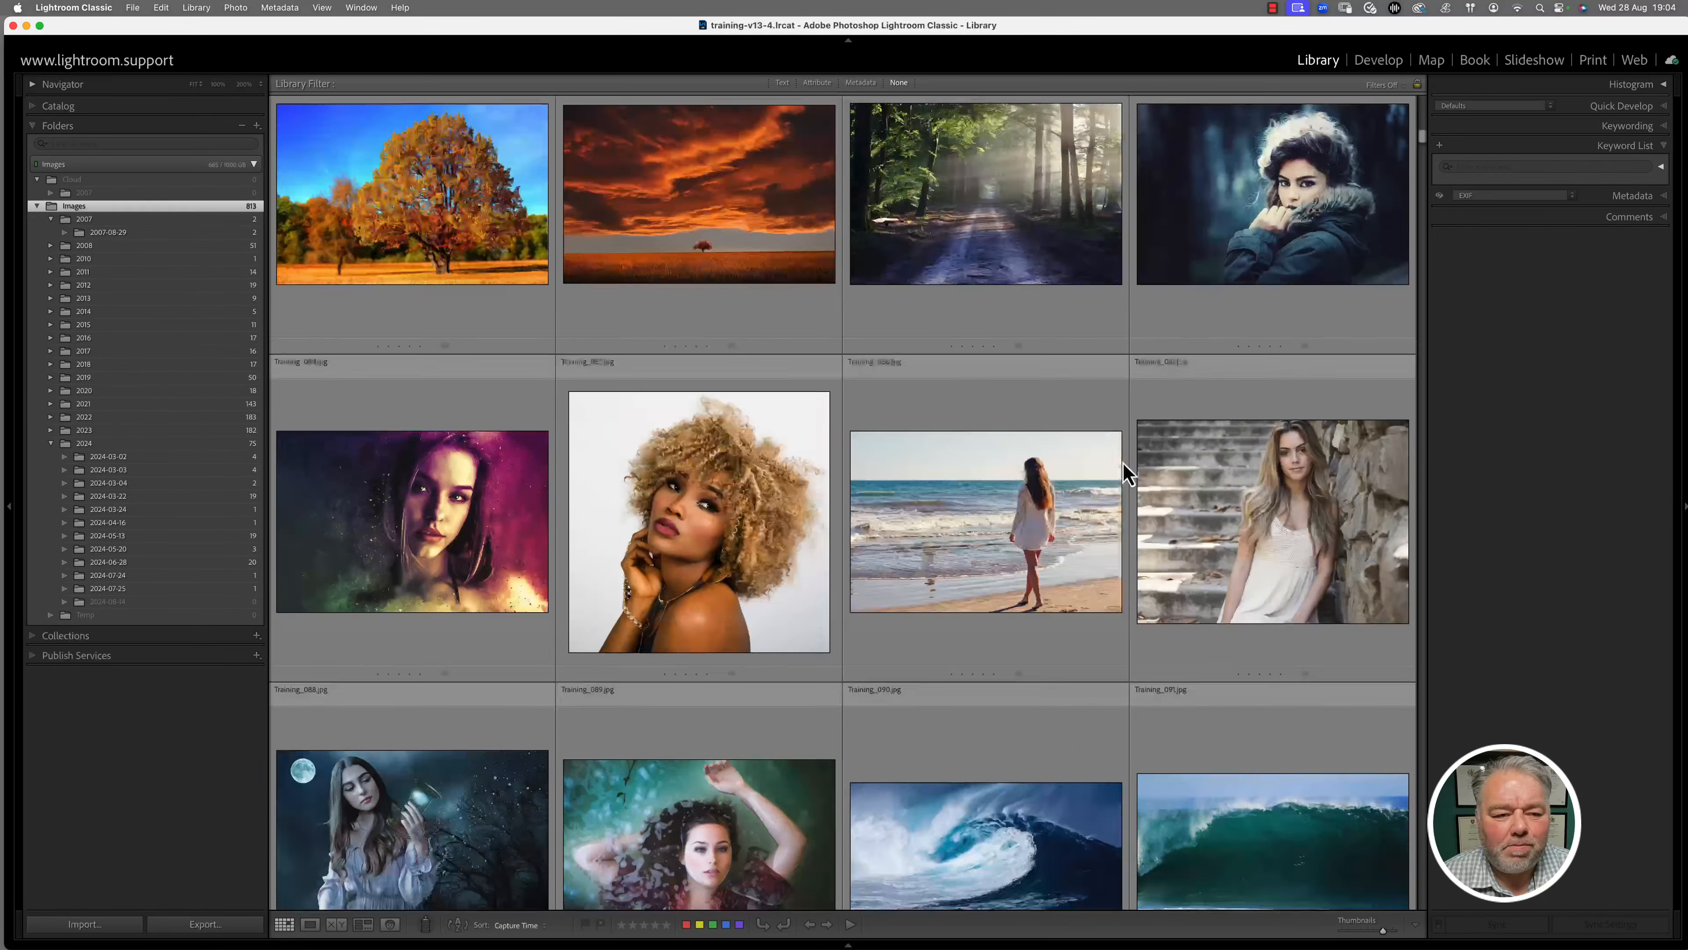
scroll(1125, 473, "up", 4)
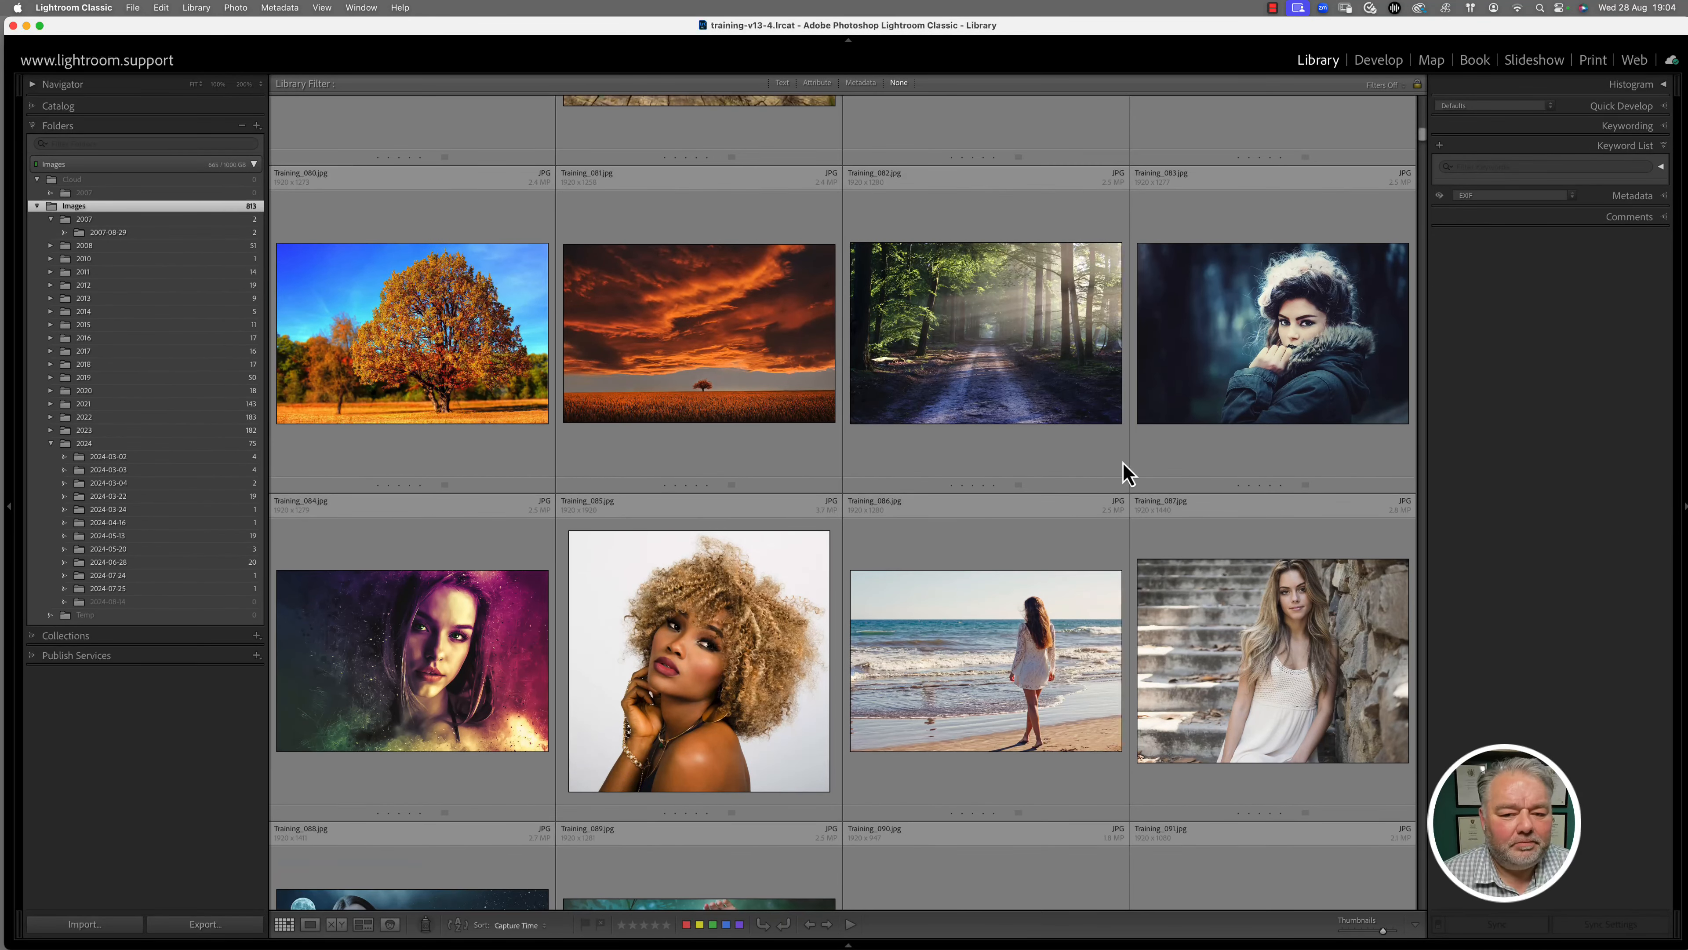
scroll(1125, 473, "up", 3)
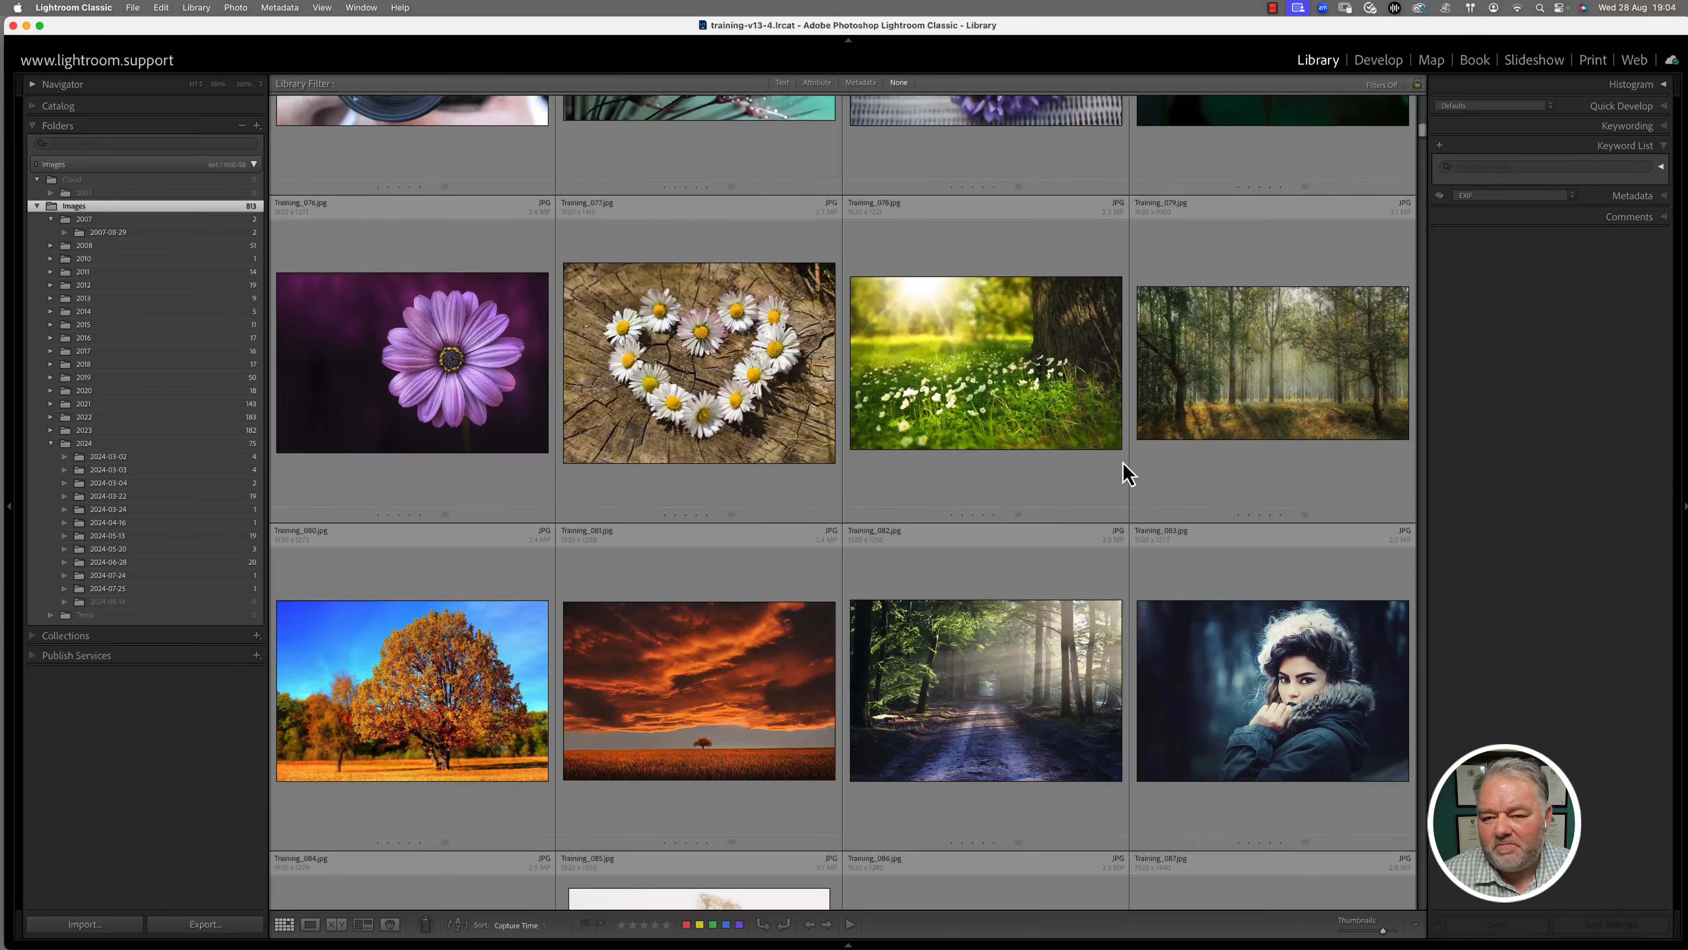
scroll(1125, 474, "up", 3)
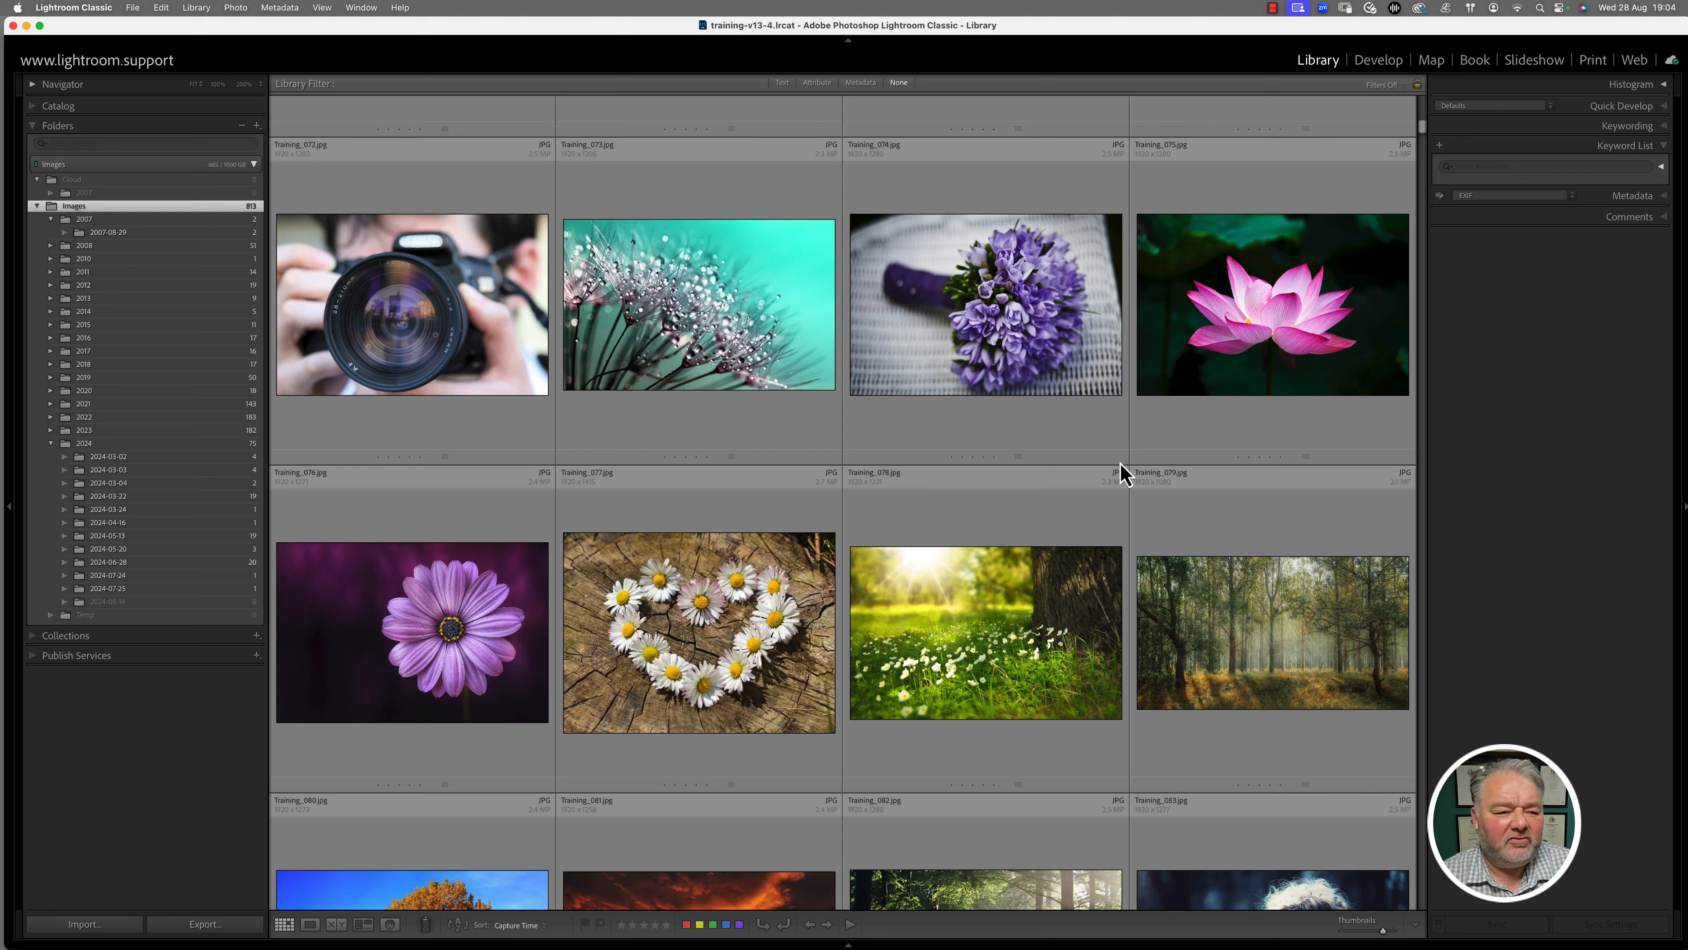
double_click(470, 315)
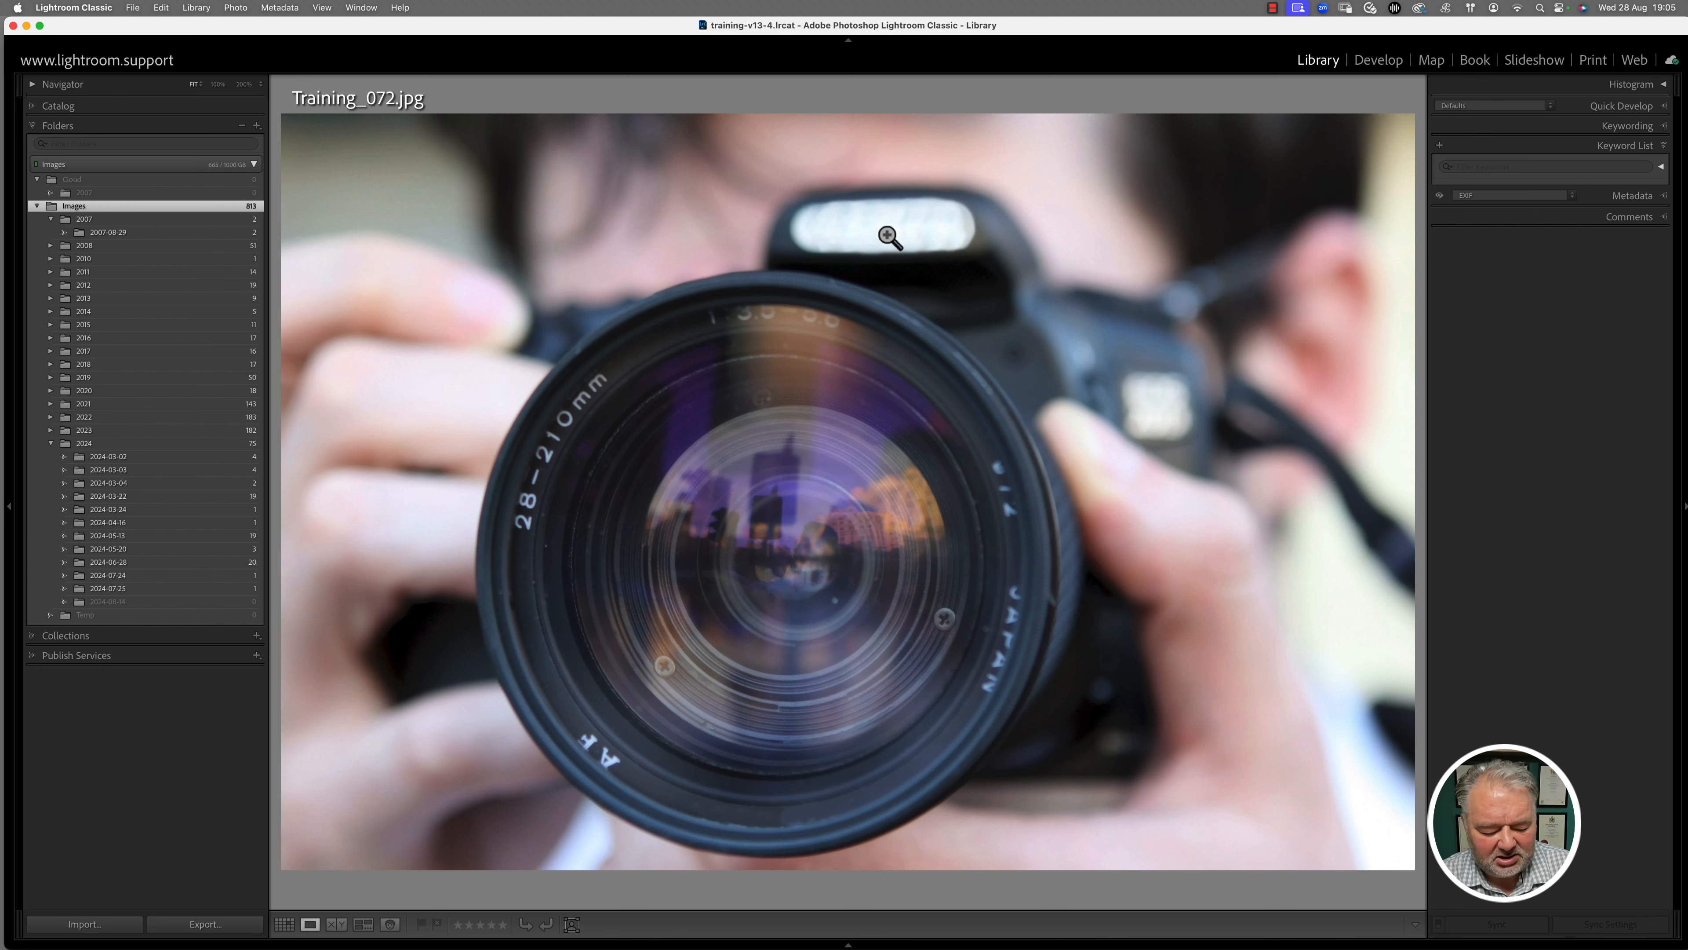
key("g")
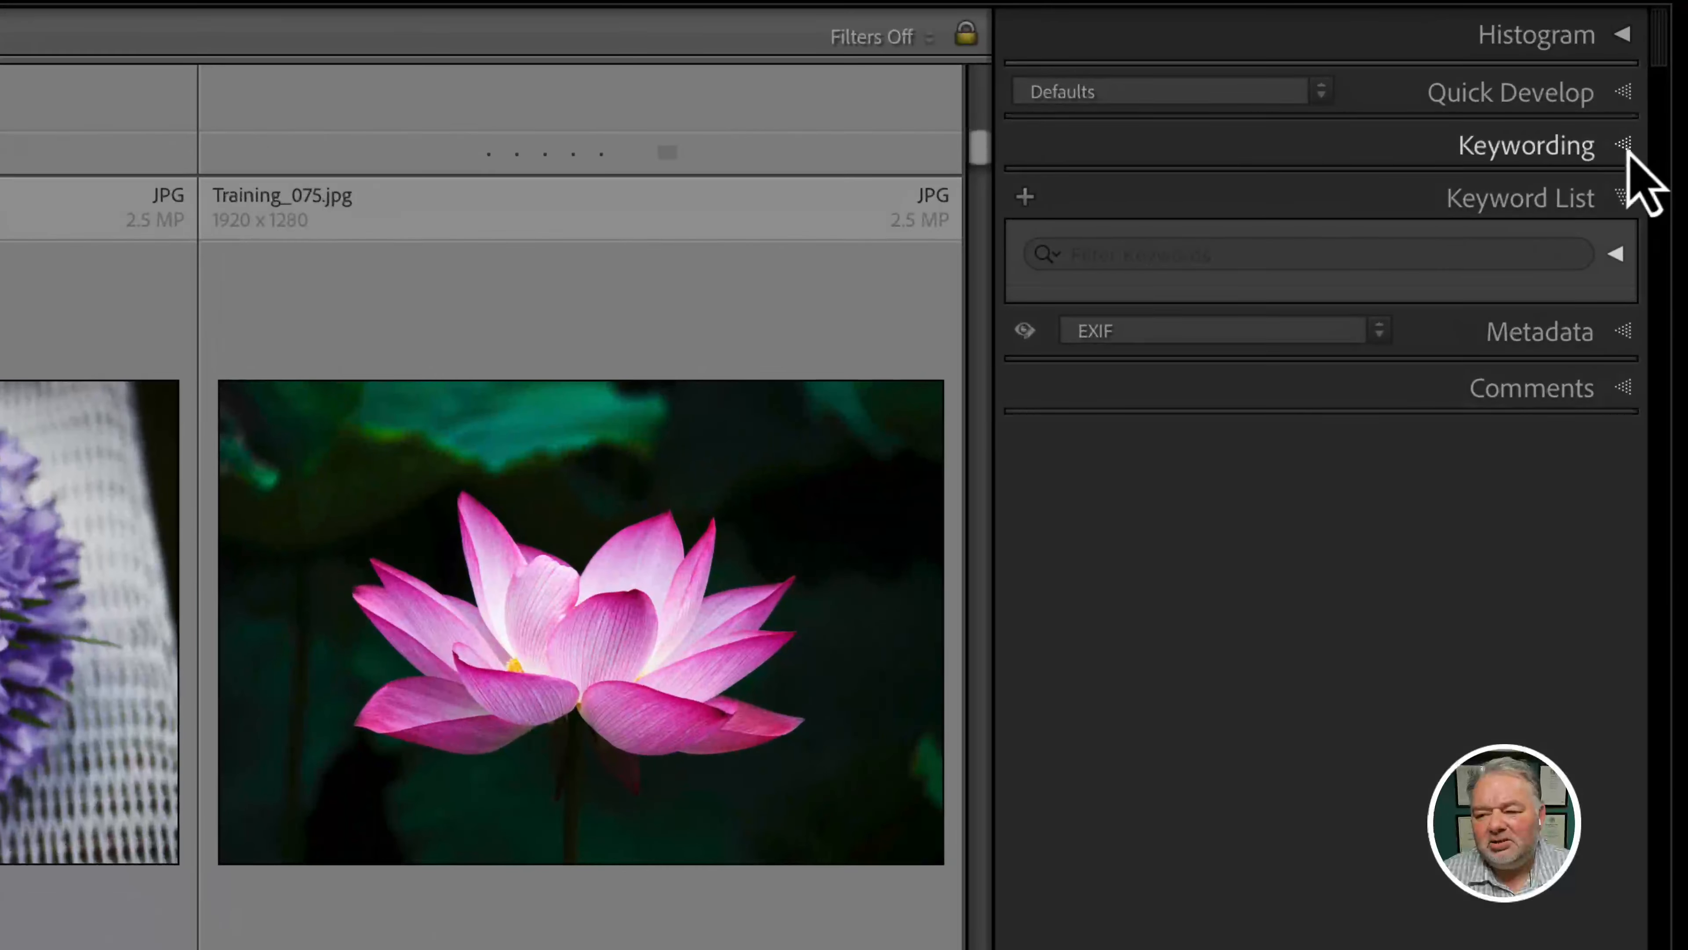
Add the keywords camera, lens and canon camera to Training_072.jpg, and display the catalog's keyword list
left_click(1655, 126)
left_click(1293, 256)
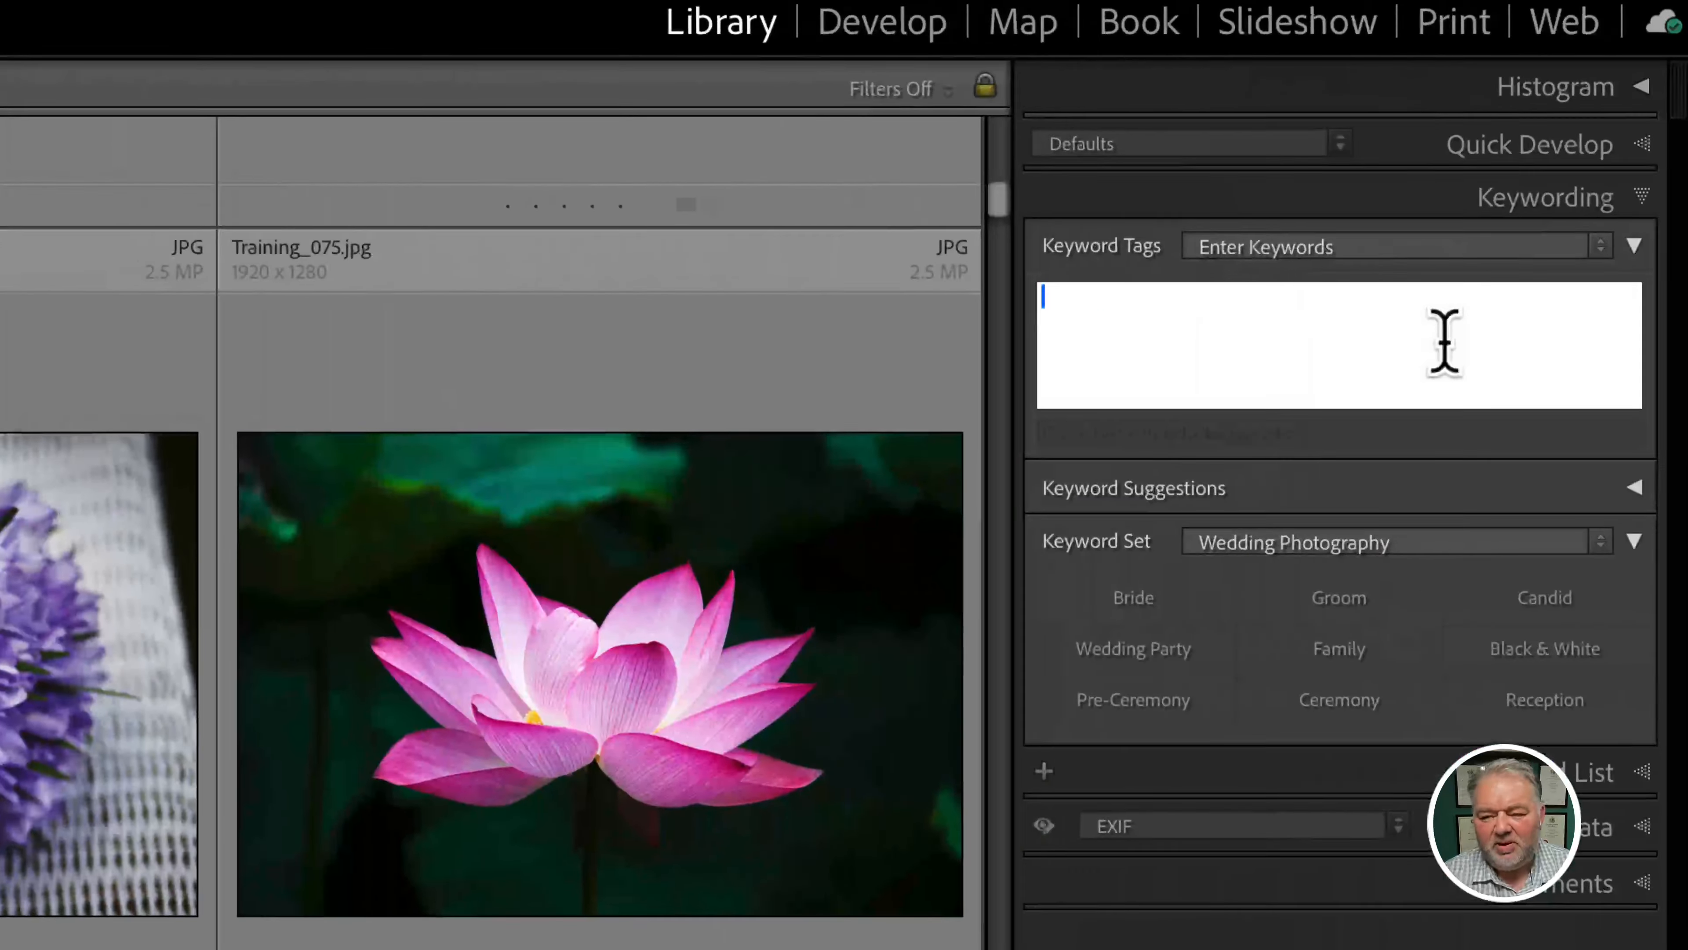
type("camer")
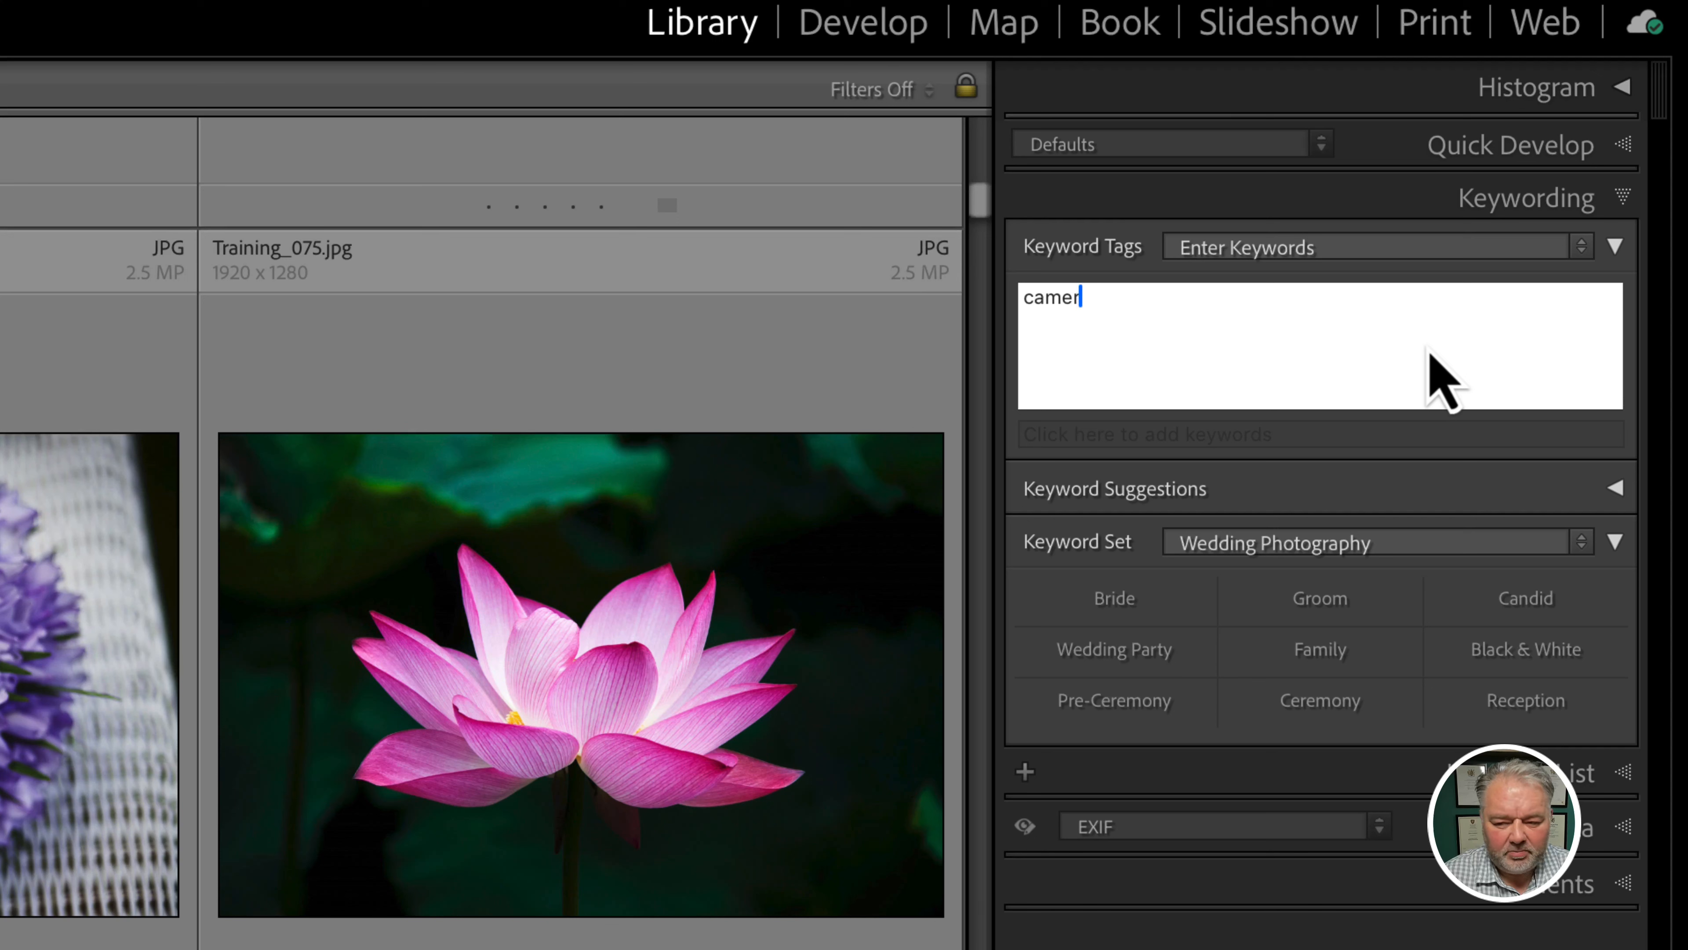
type("a,")
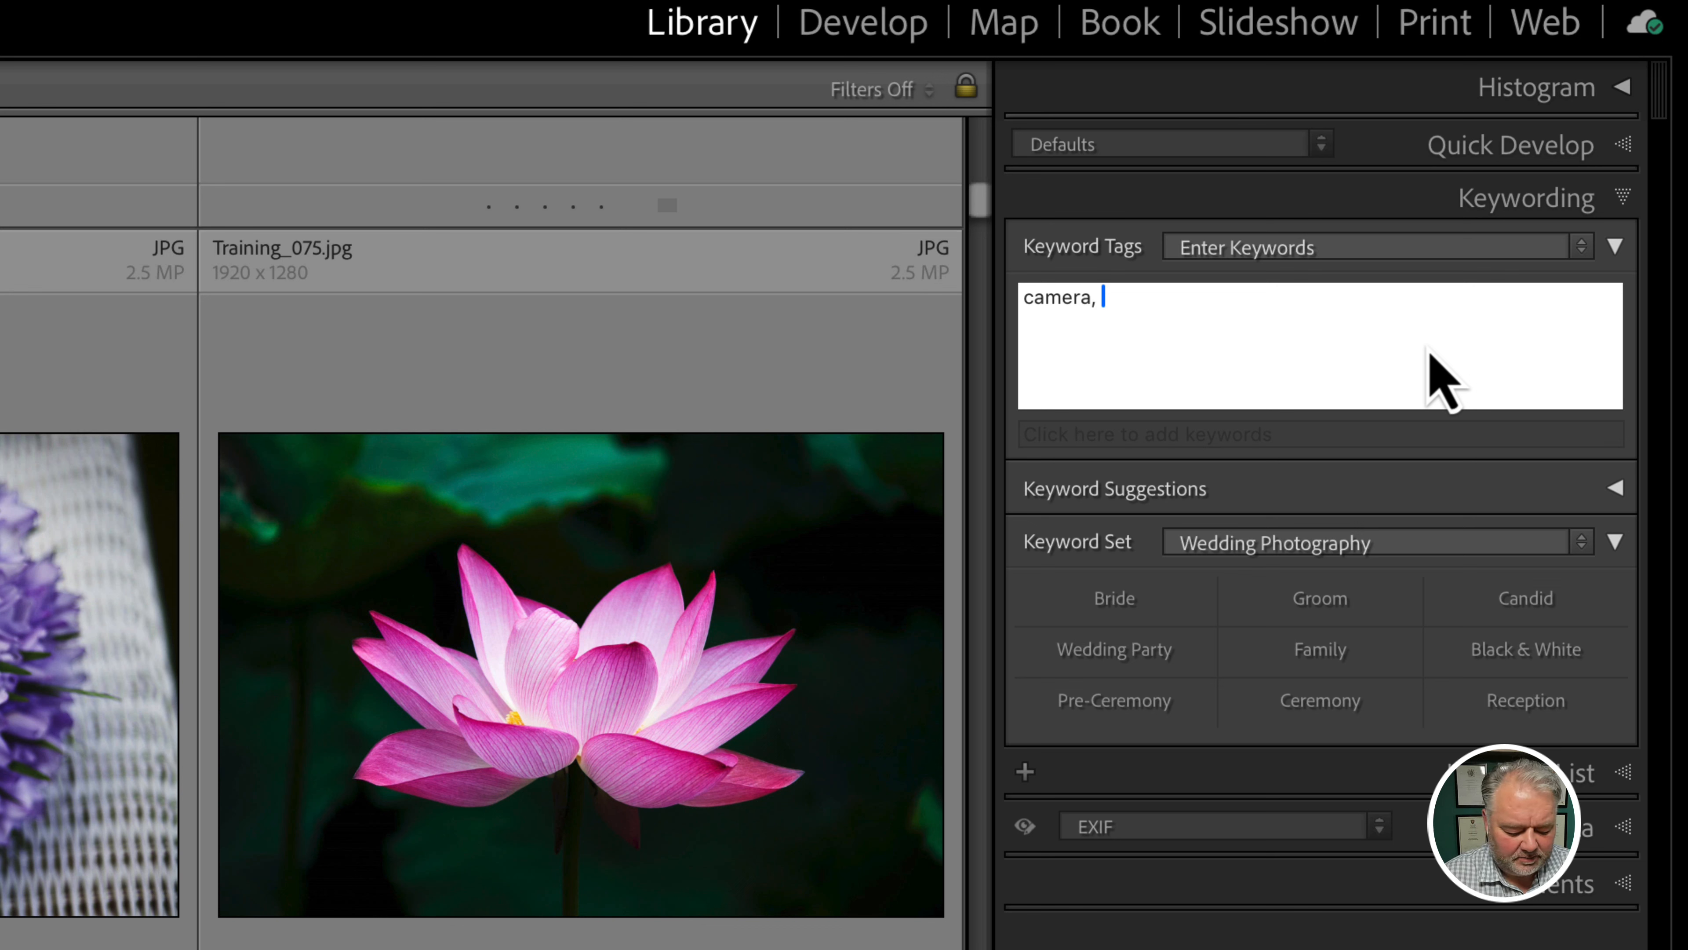
type(" lens")
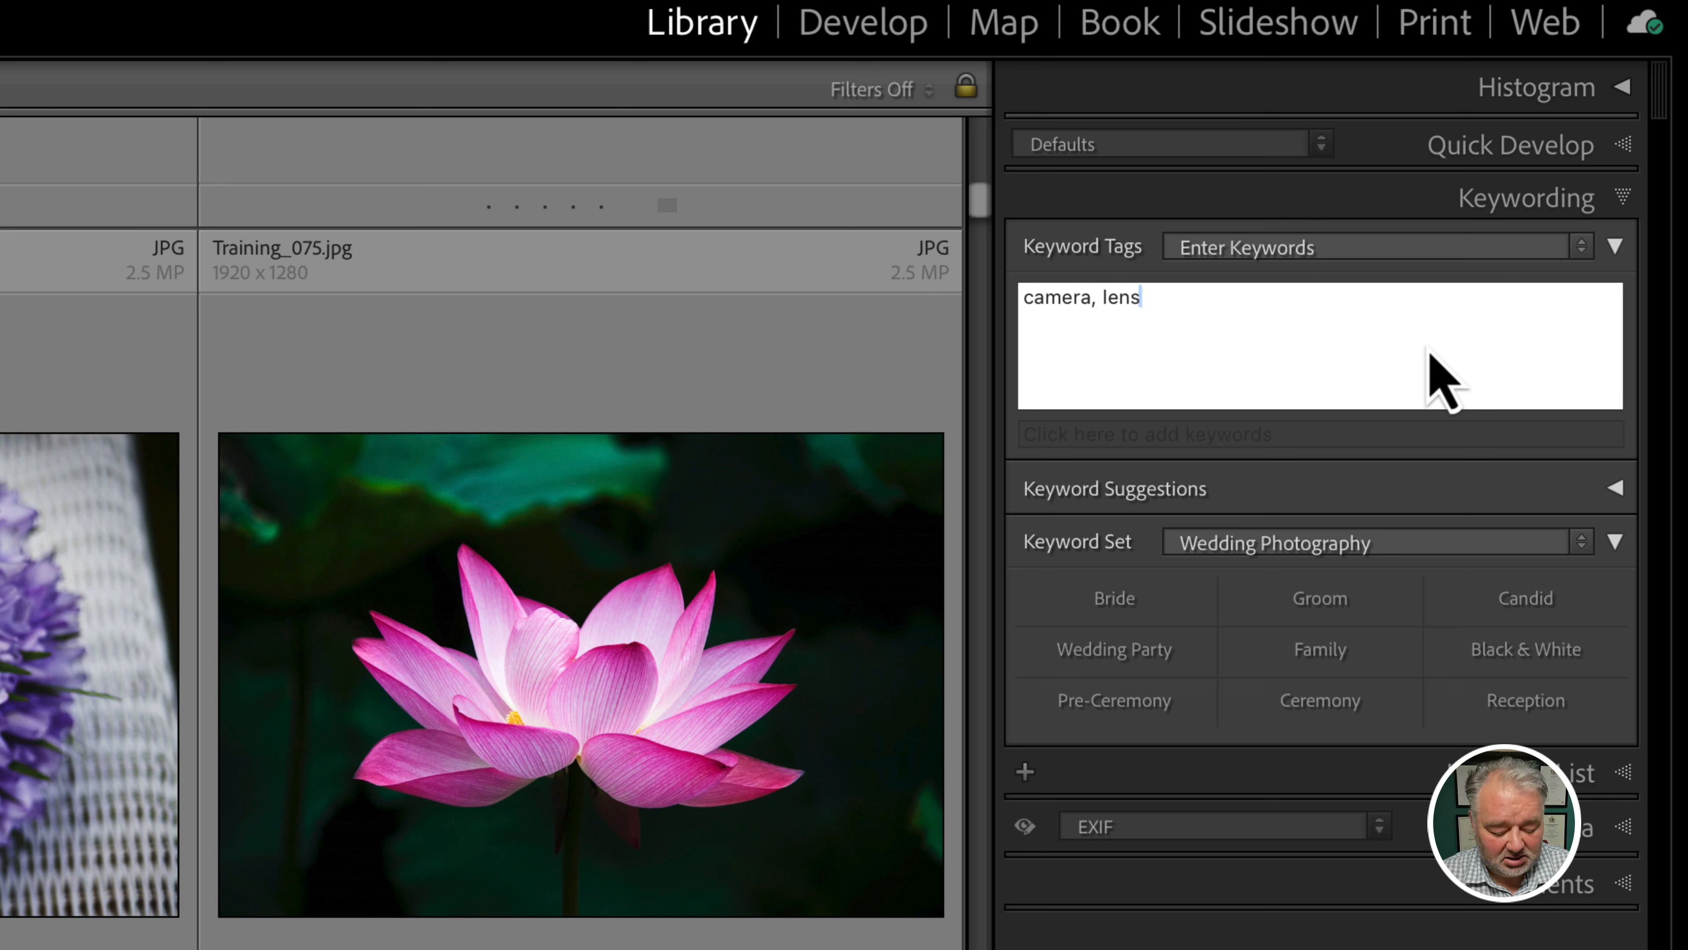
type(", ")
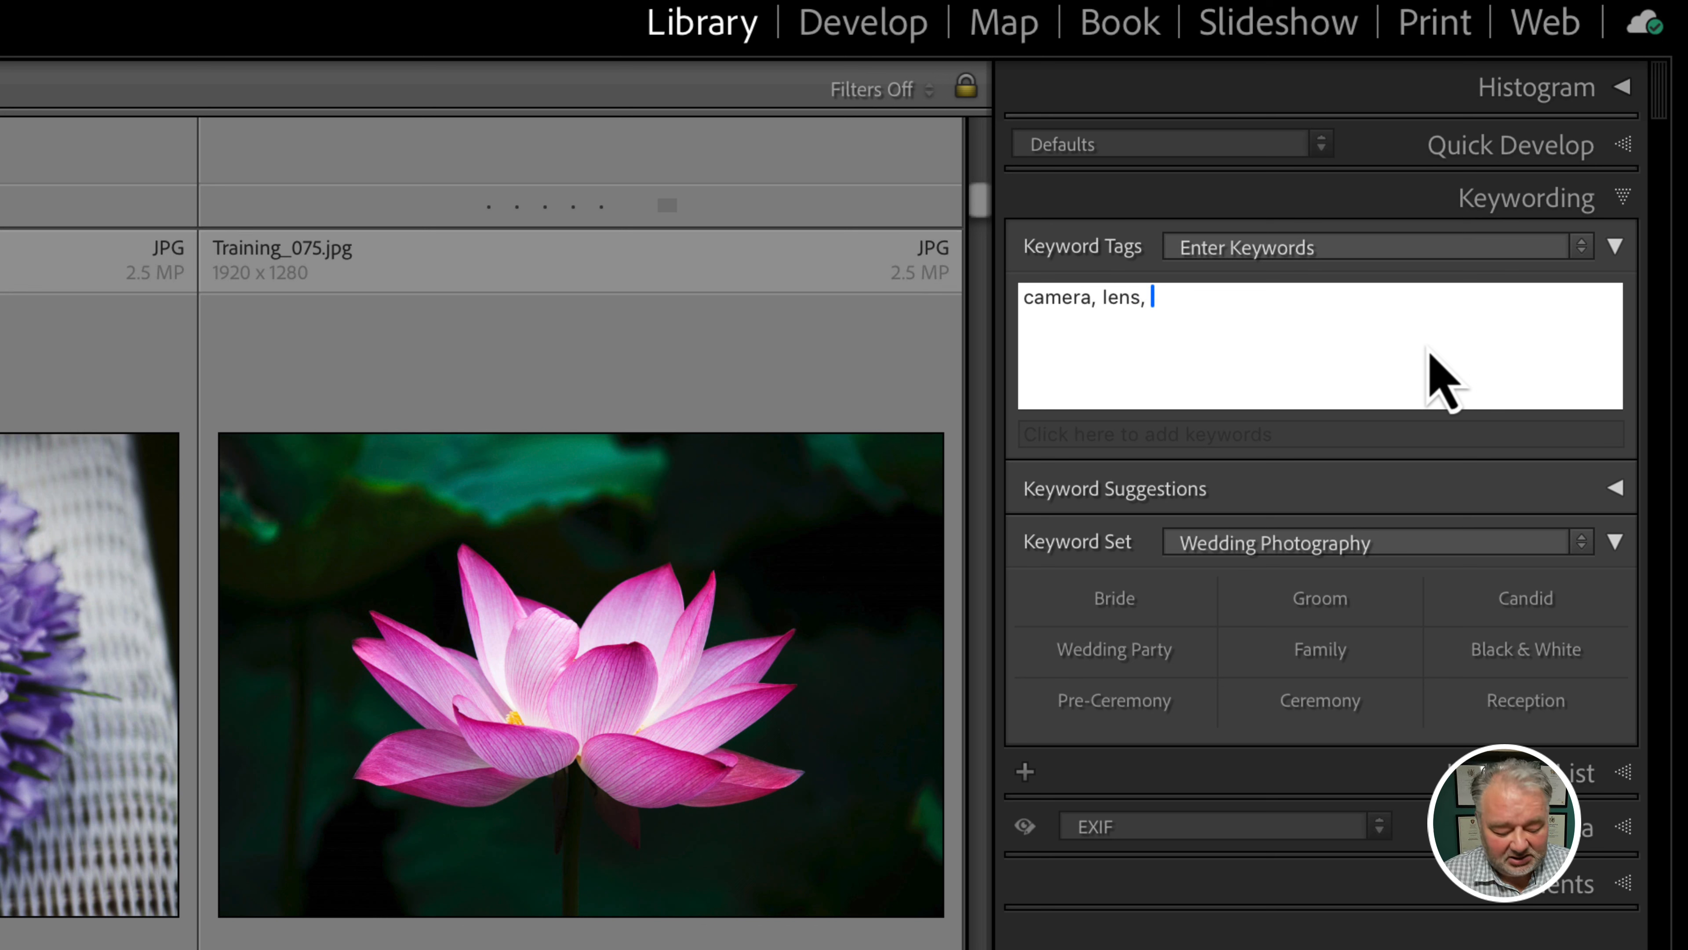
type("canon camera")
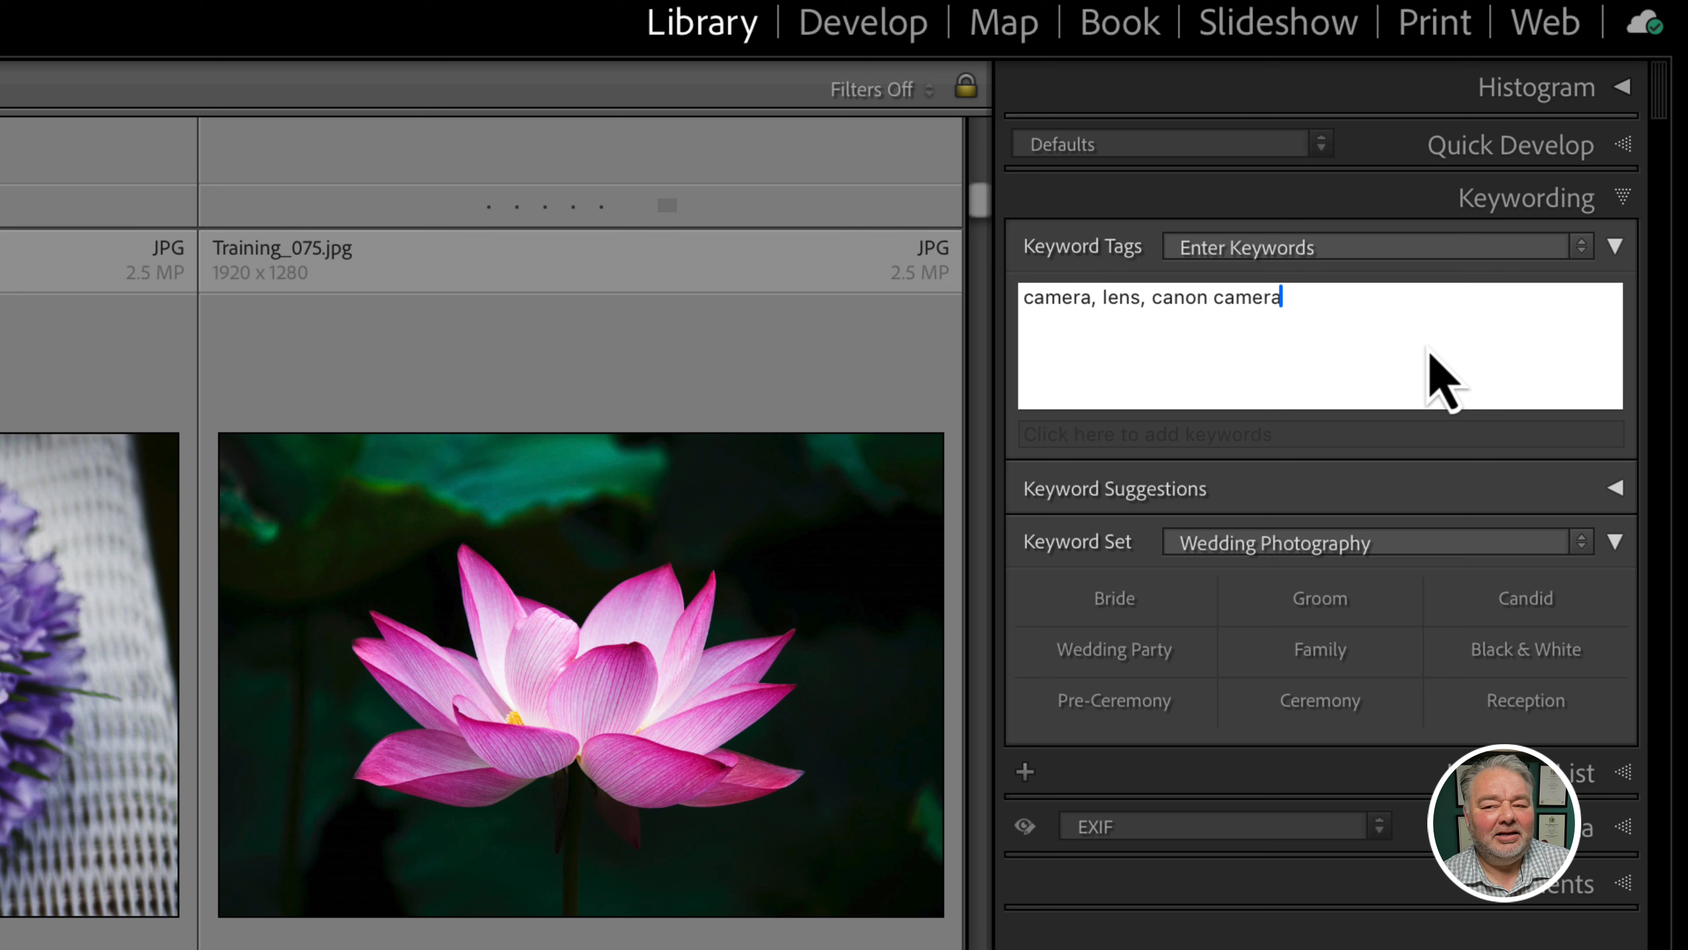
type(",")
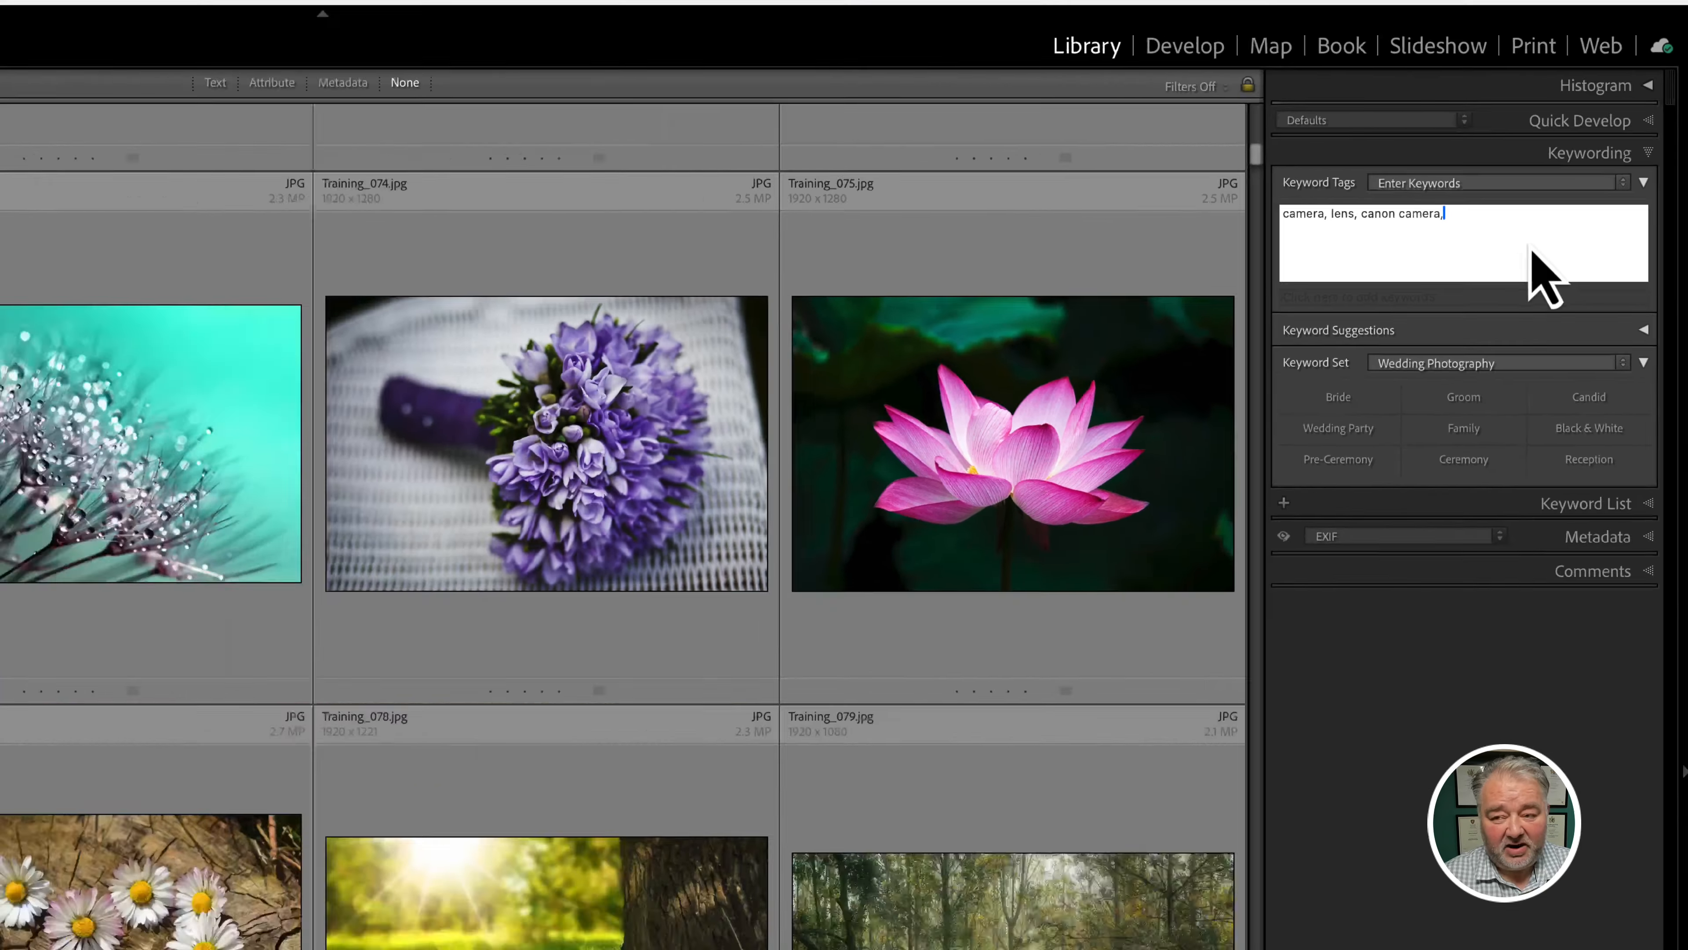
key("Return")
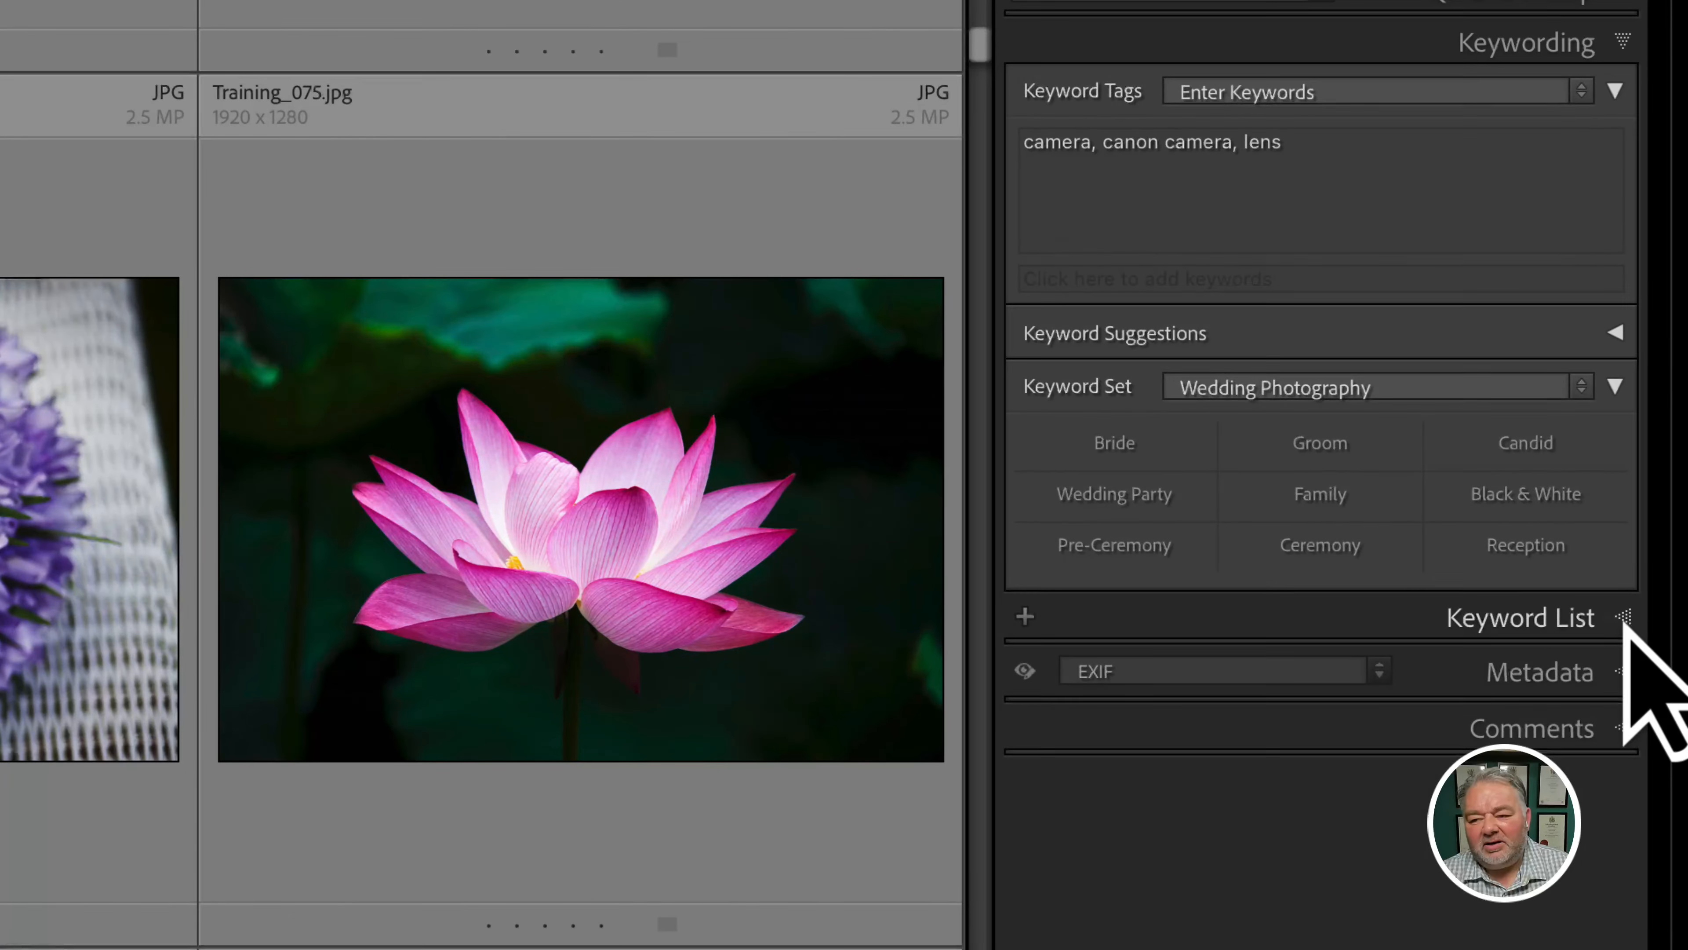
left_click(1663, 347)
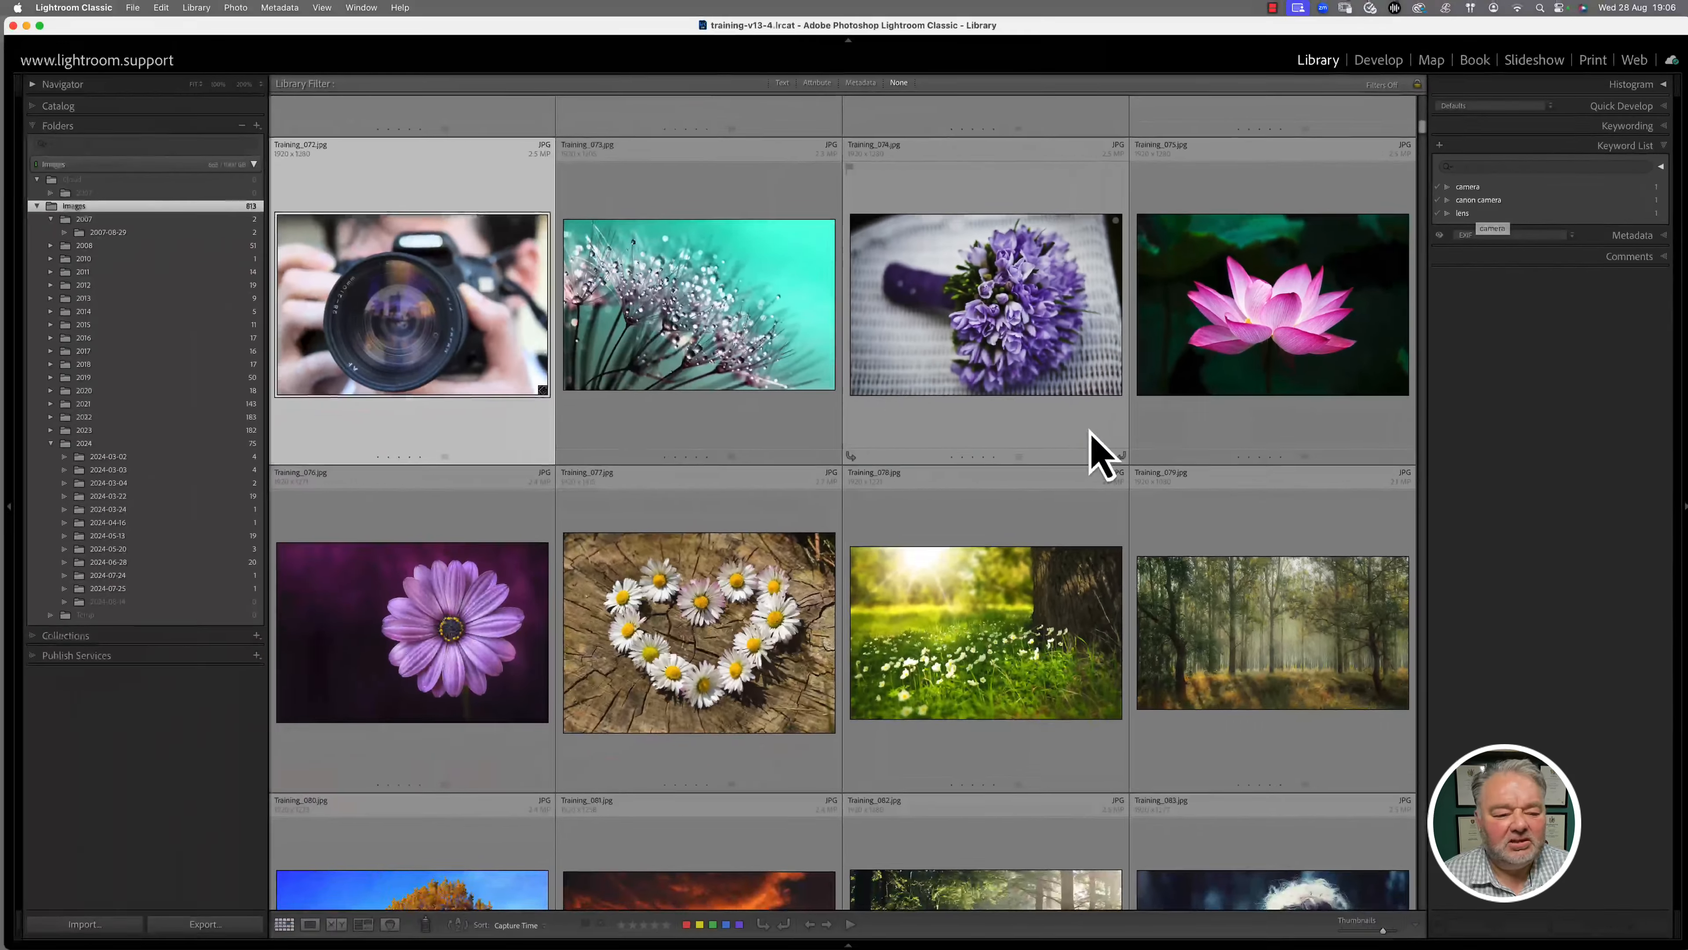
Add the keywords camera, olympus and micro two thirds to the Olympus camera photo Training_071.jpg
scroll(1094, 452, "up", 5)
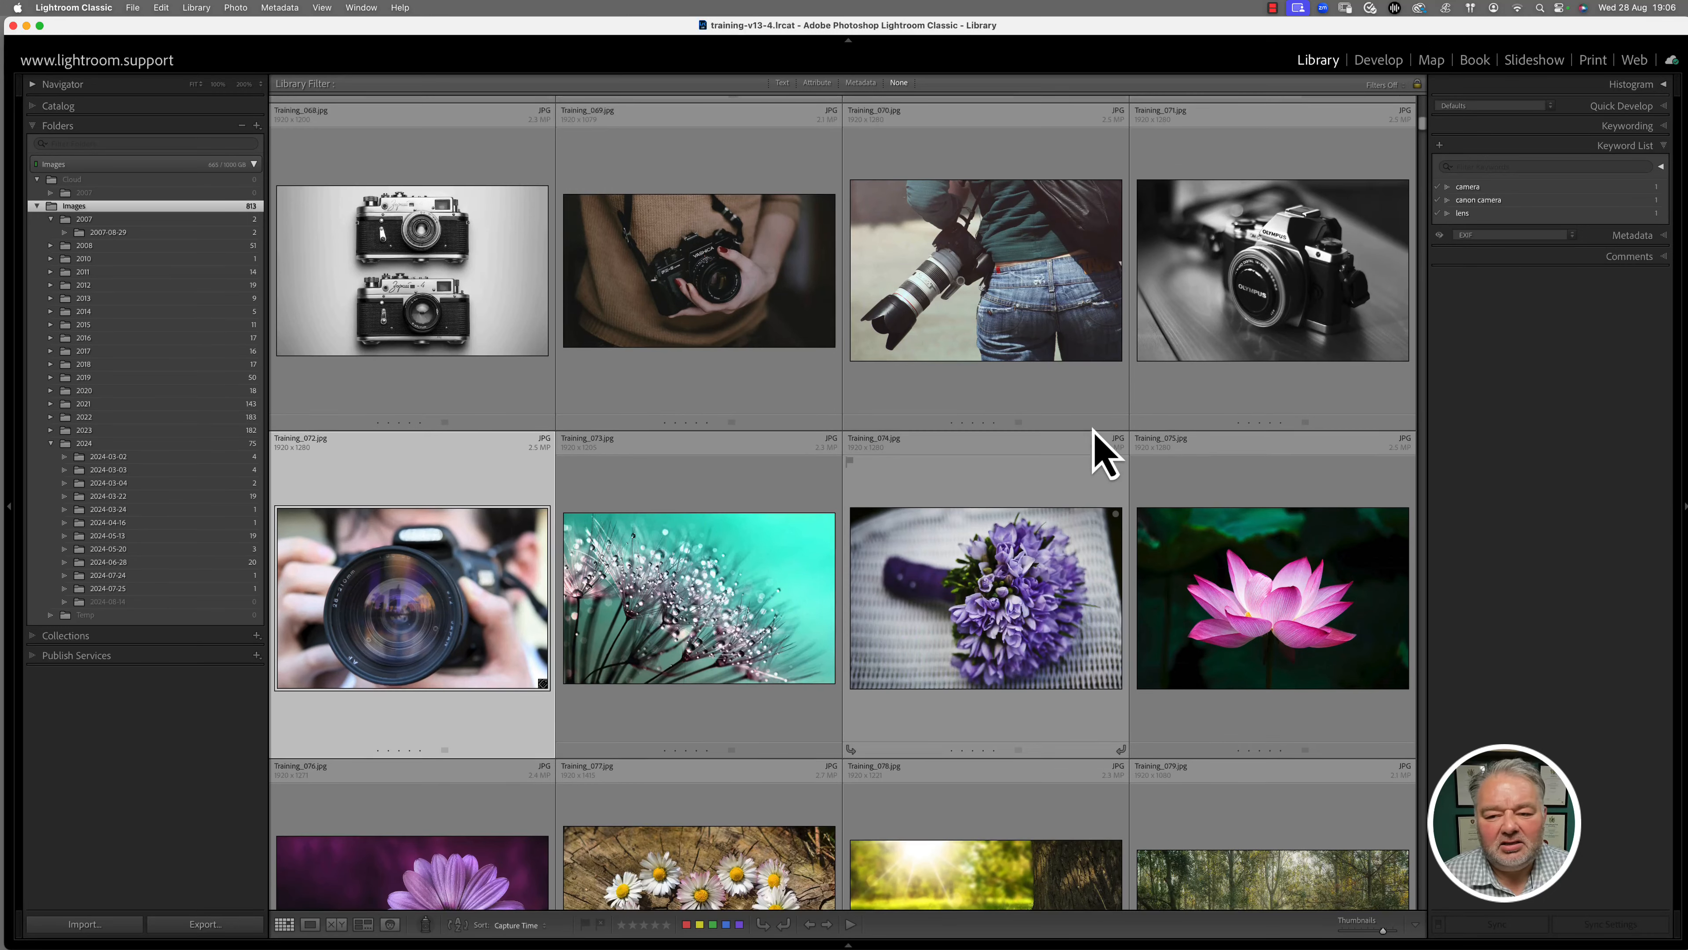
scroll(1094, 452, "up", 2)
left_click(1240, 332)
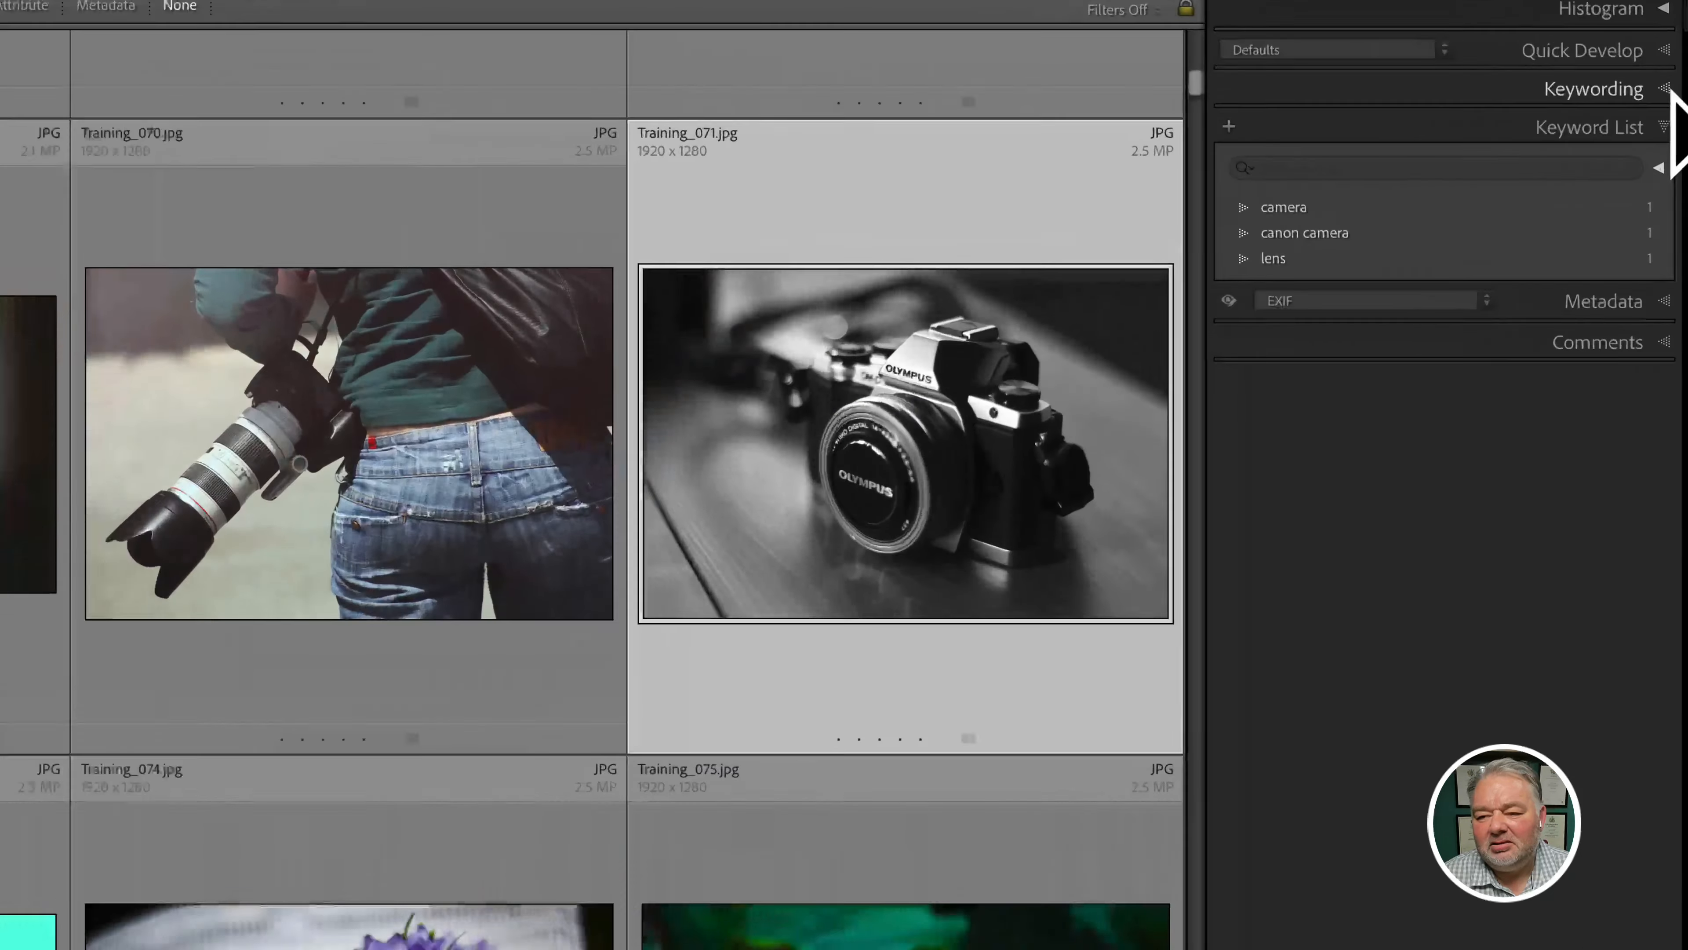
left_click(1662, 126)
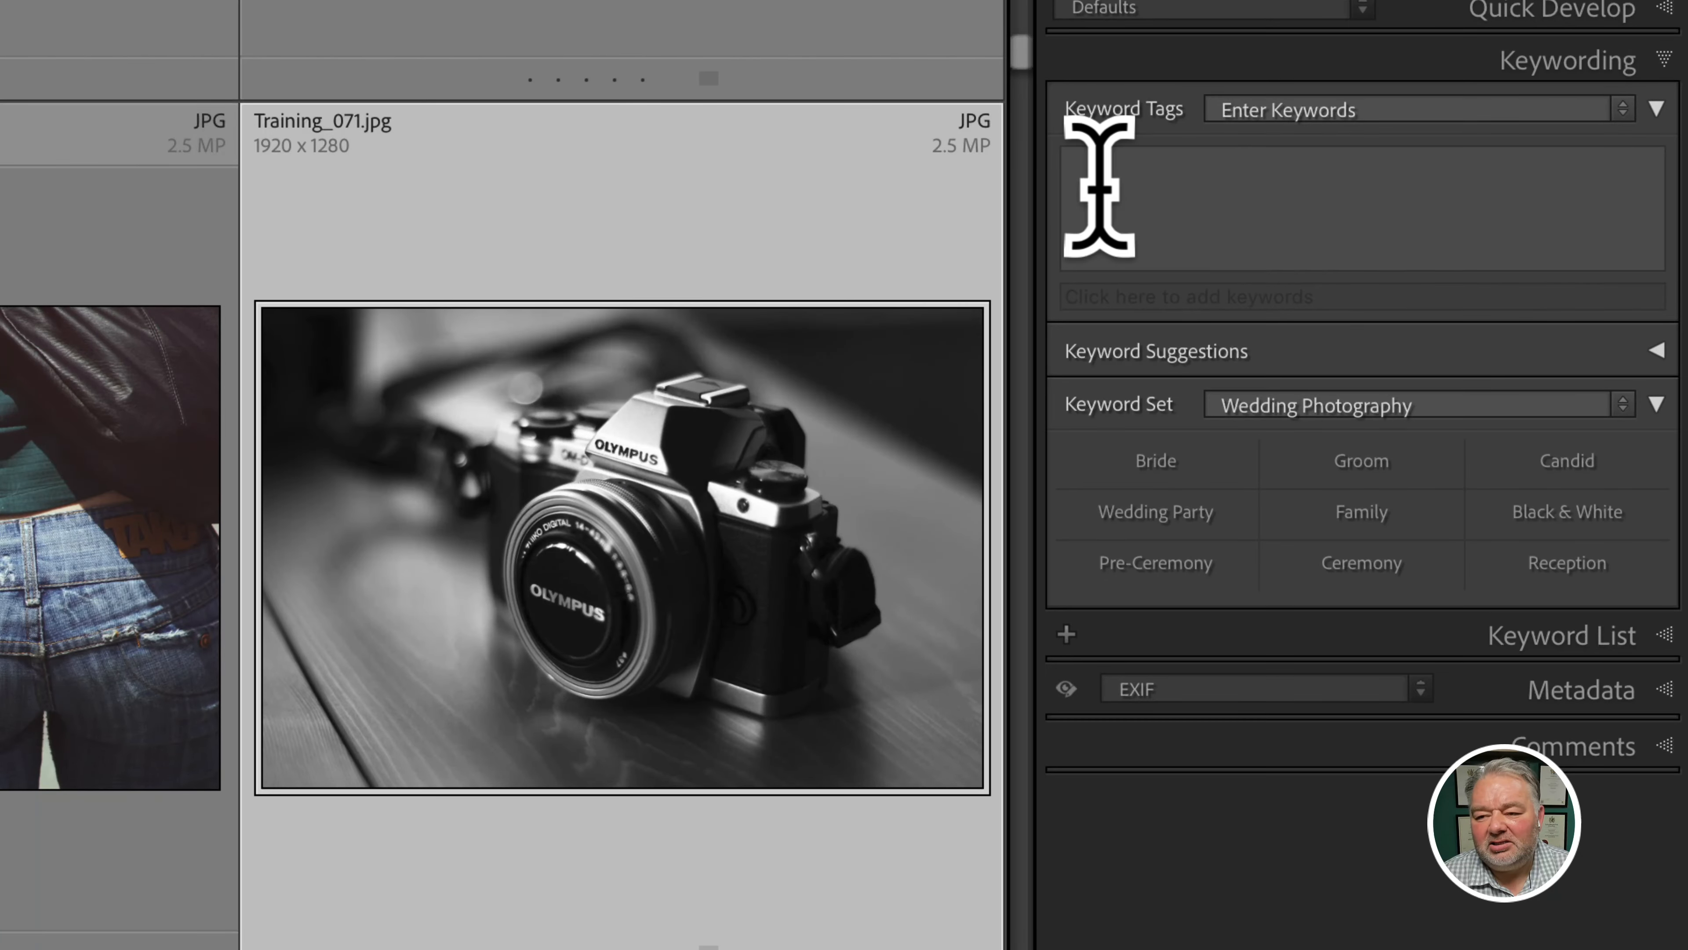
left_click(1130, 186)
type("camera")
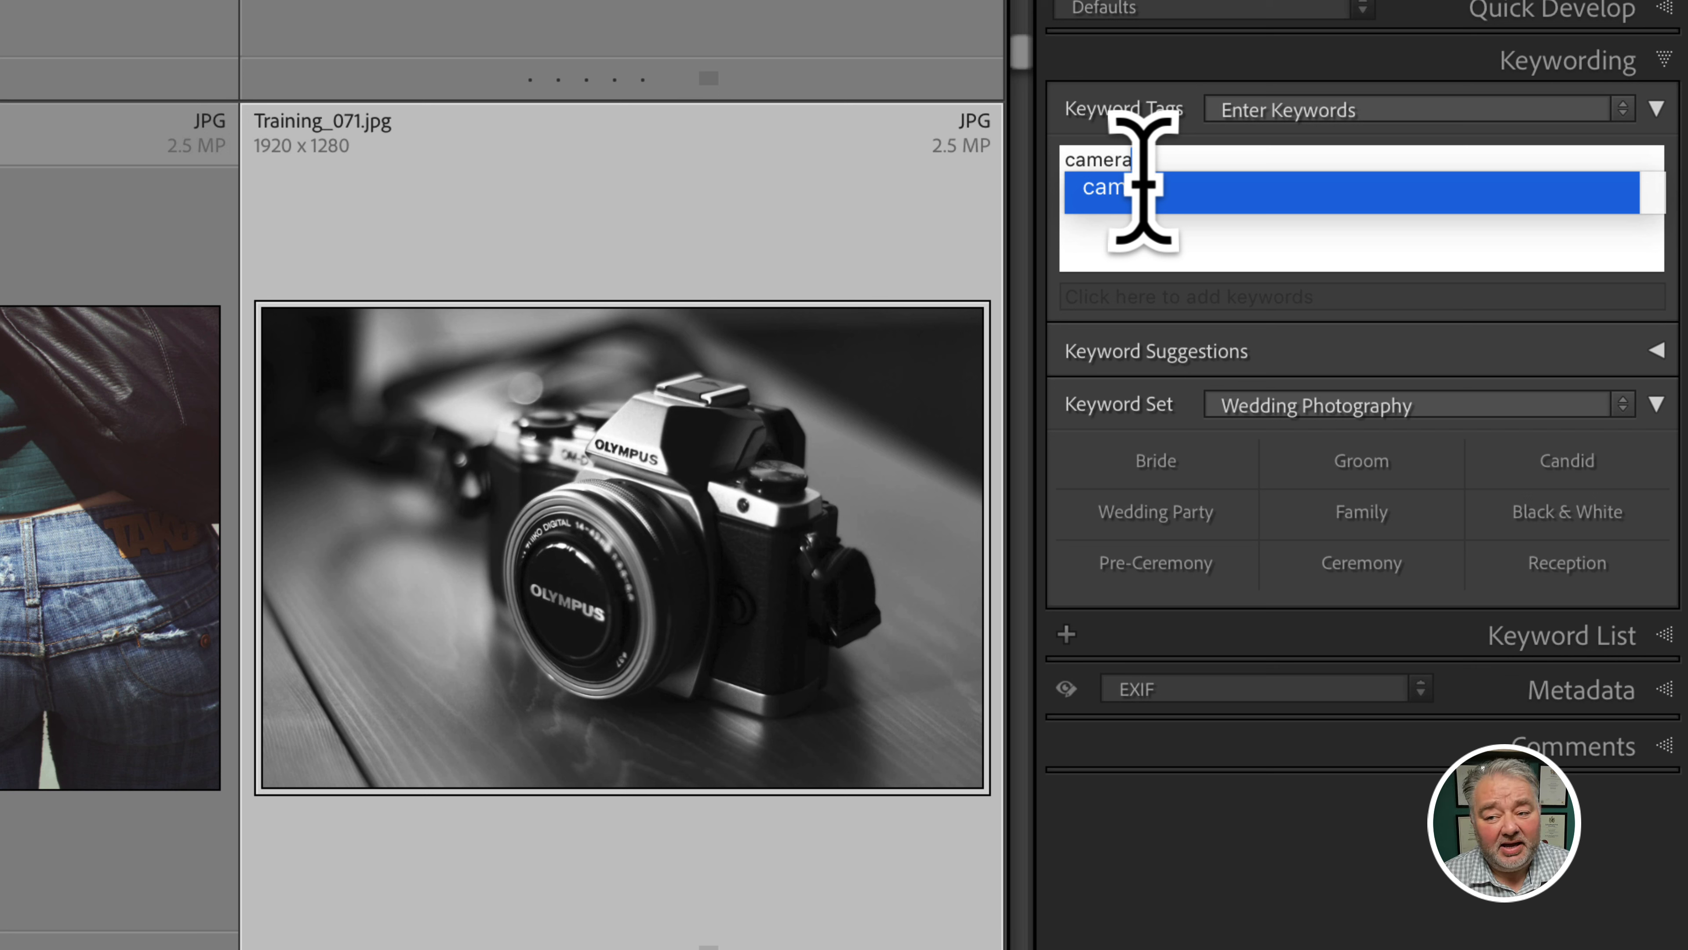
left_click(1143, 190)
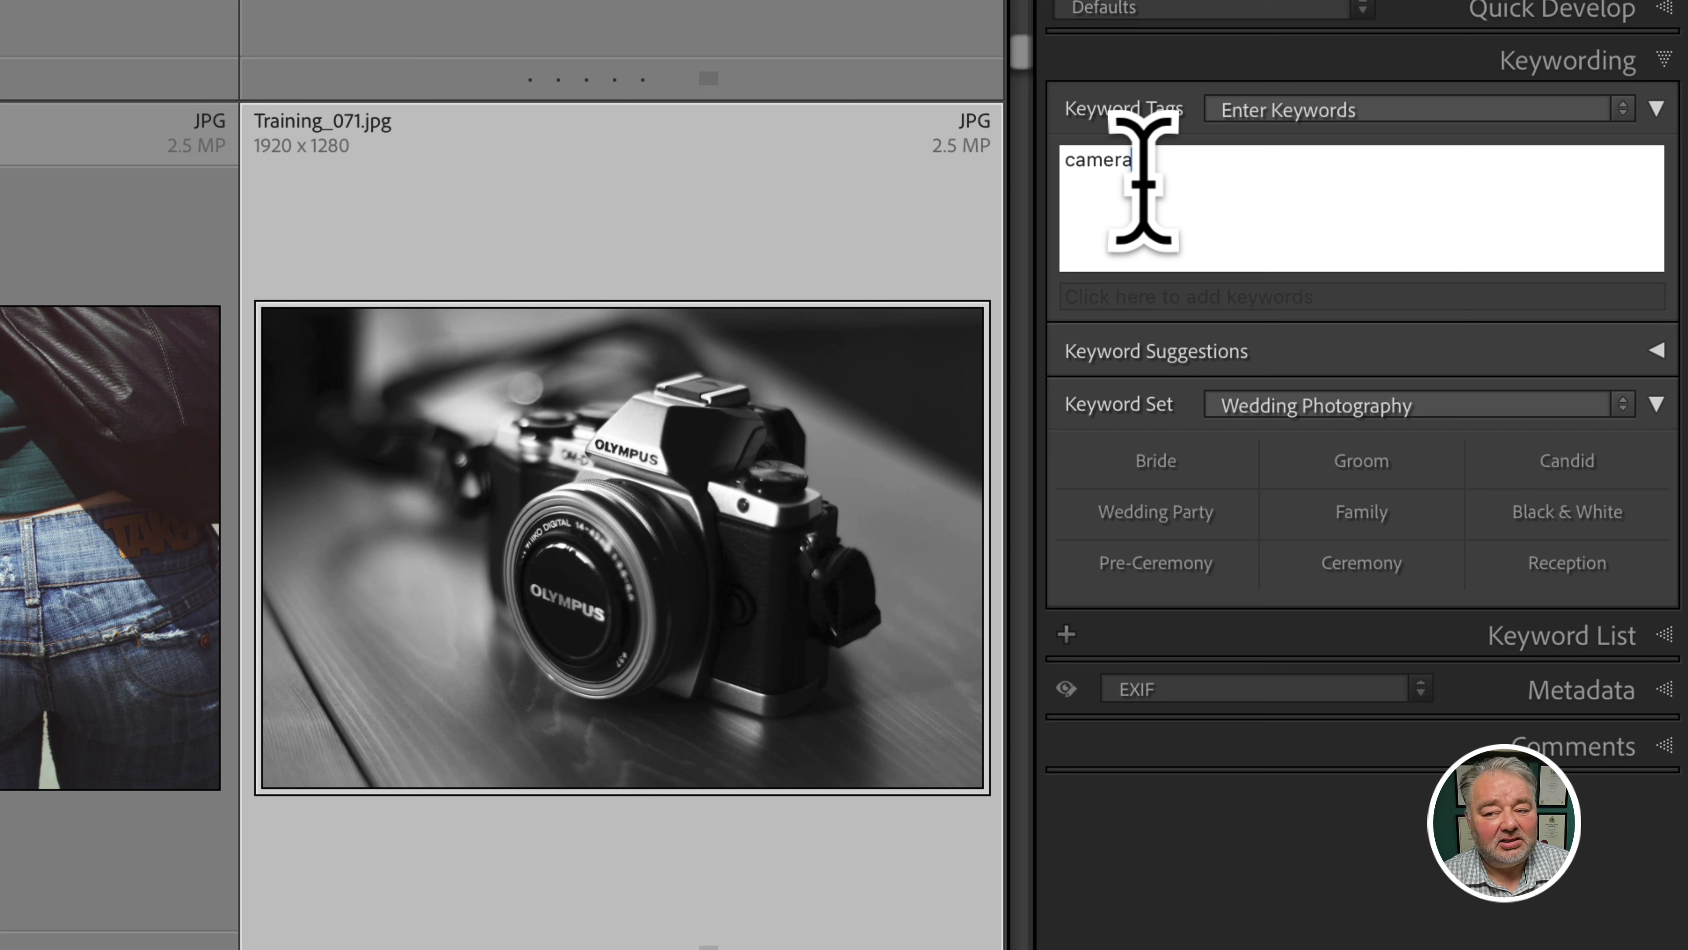
type(", ")
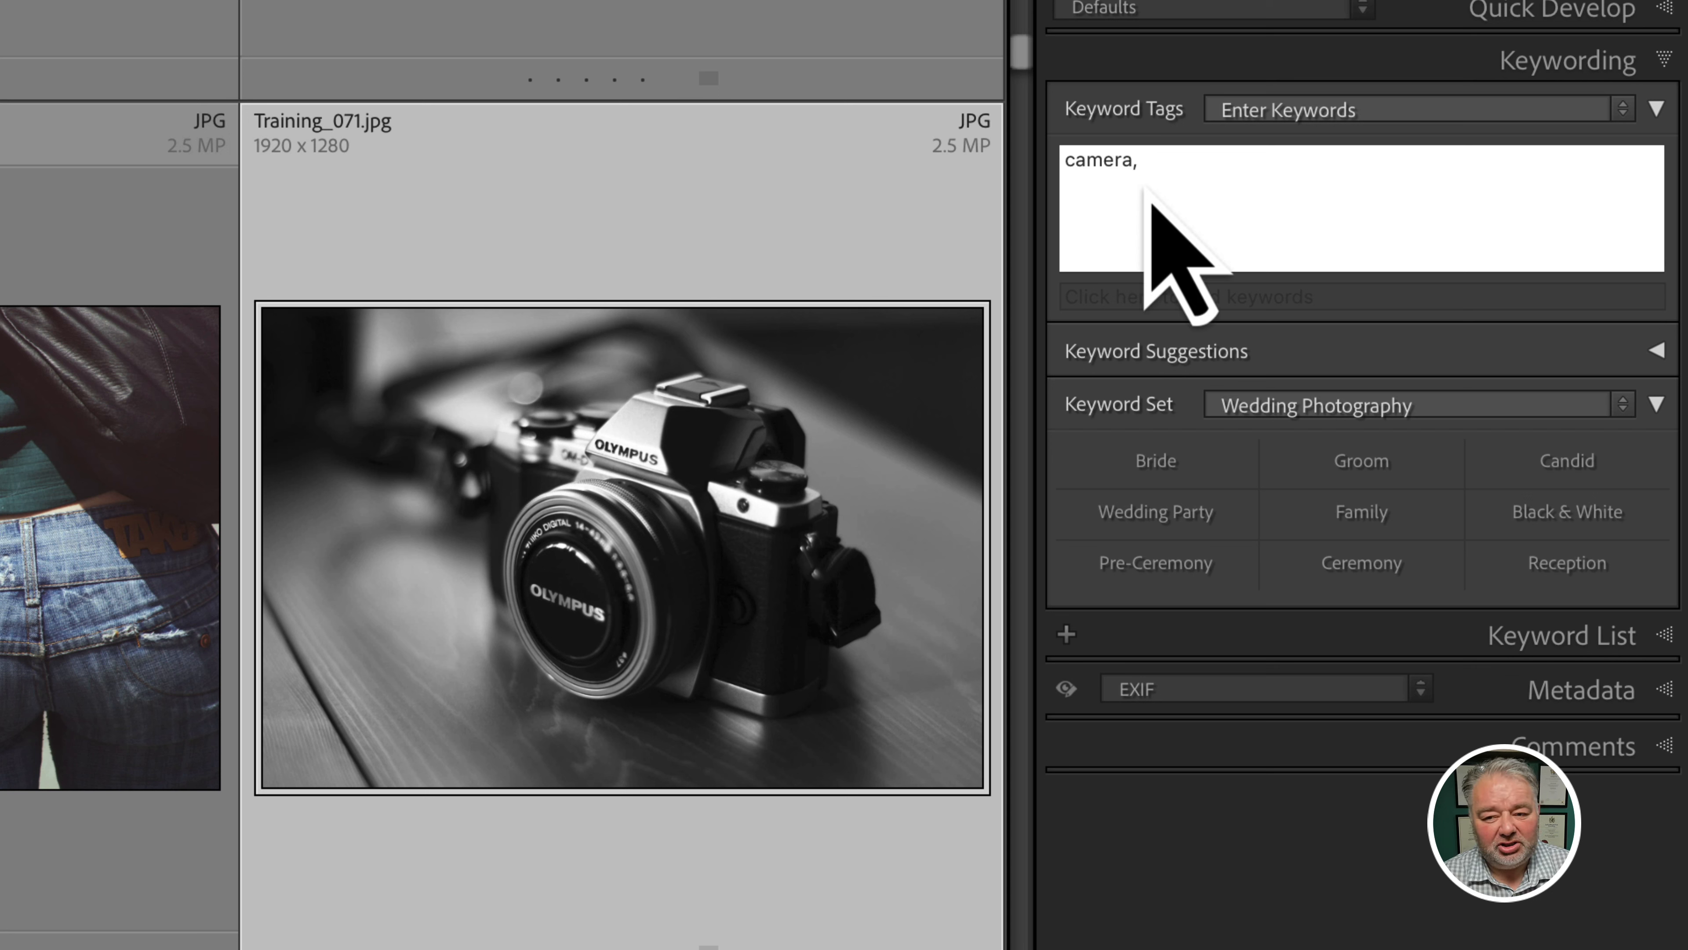
type("ol")
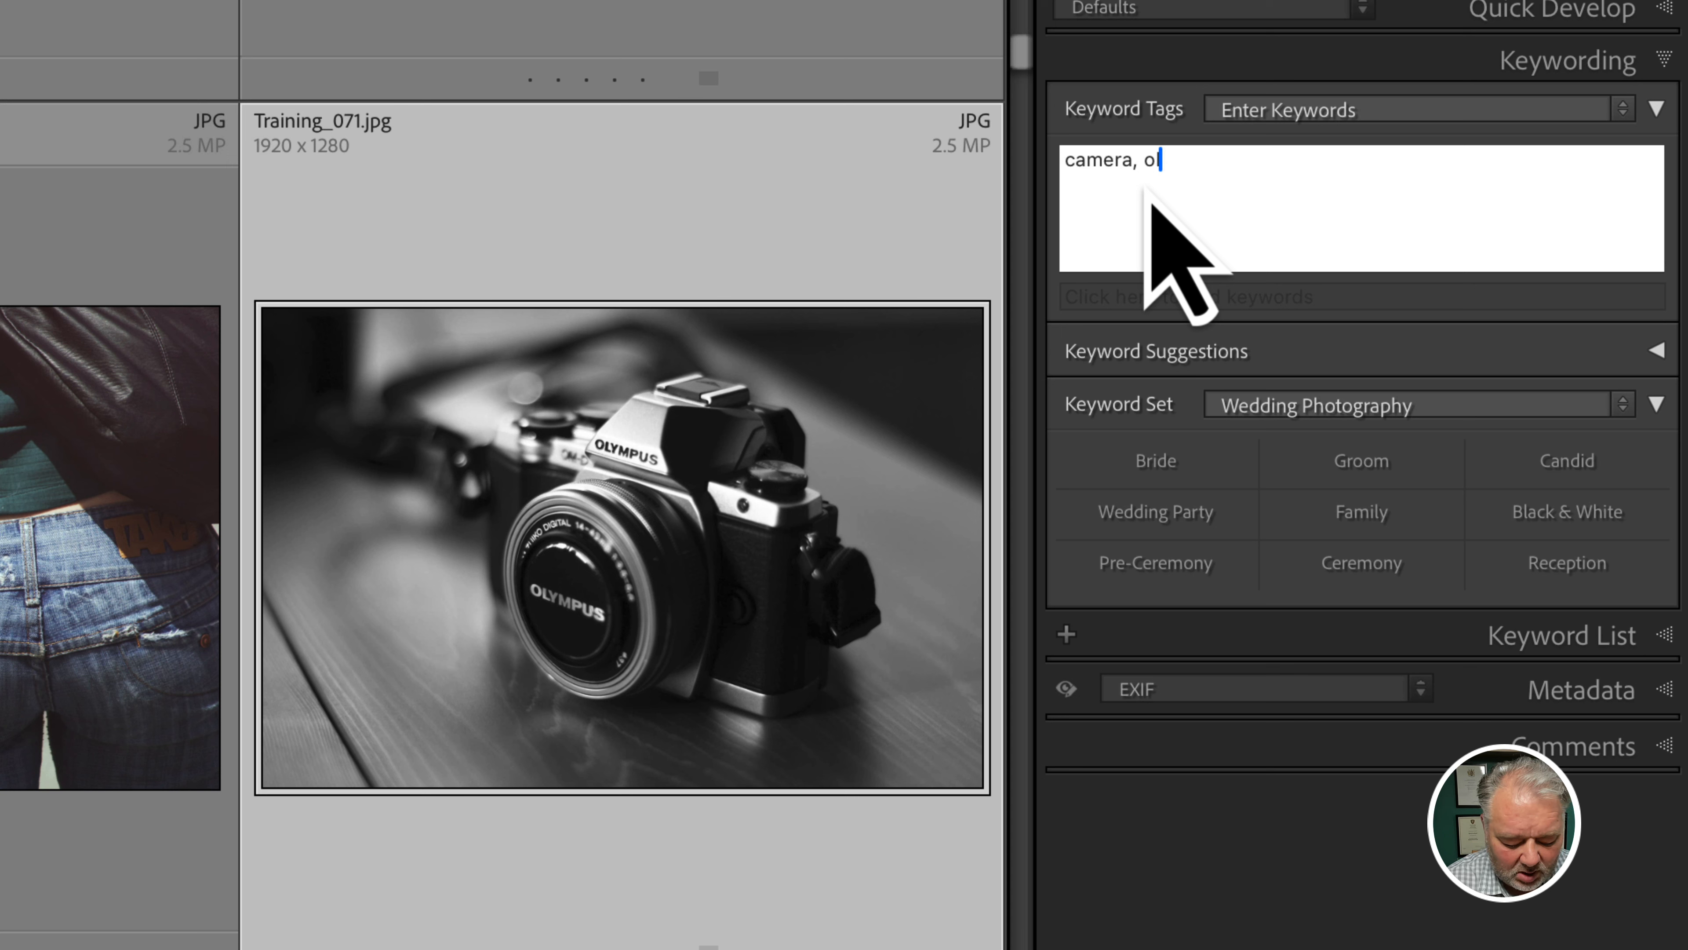
type("y")
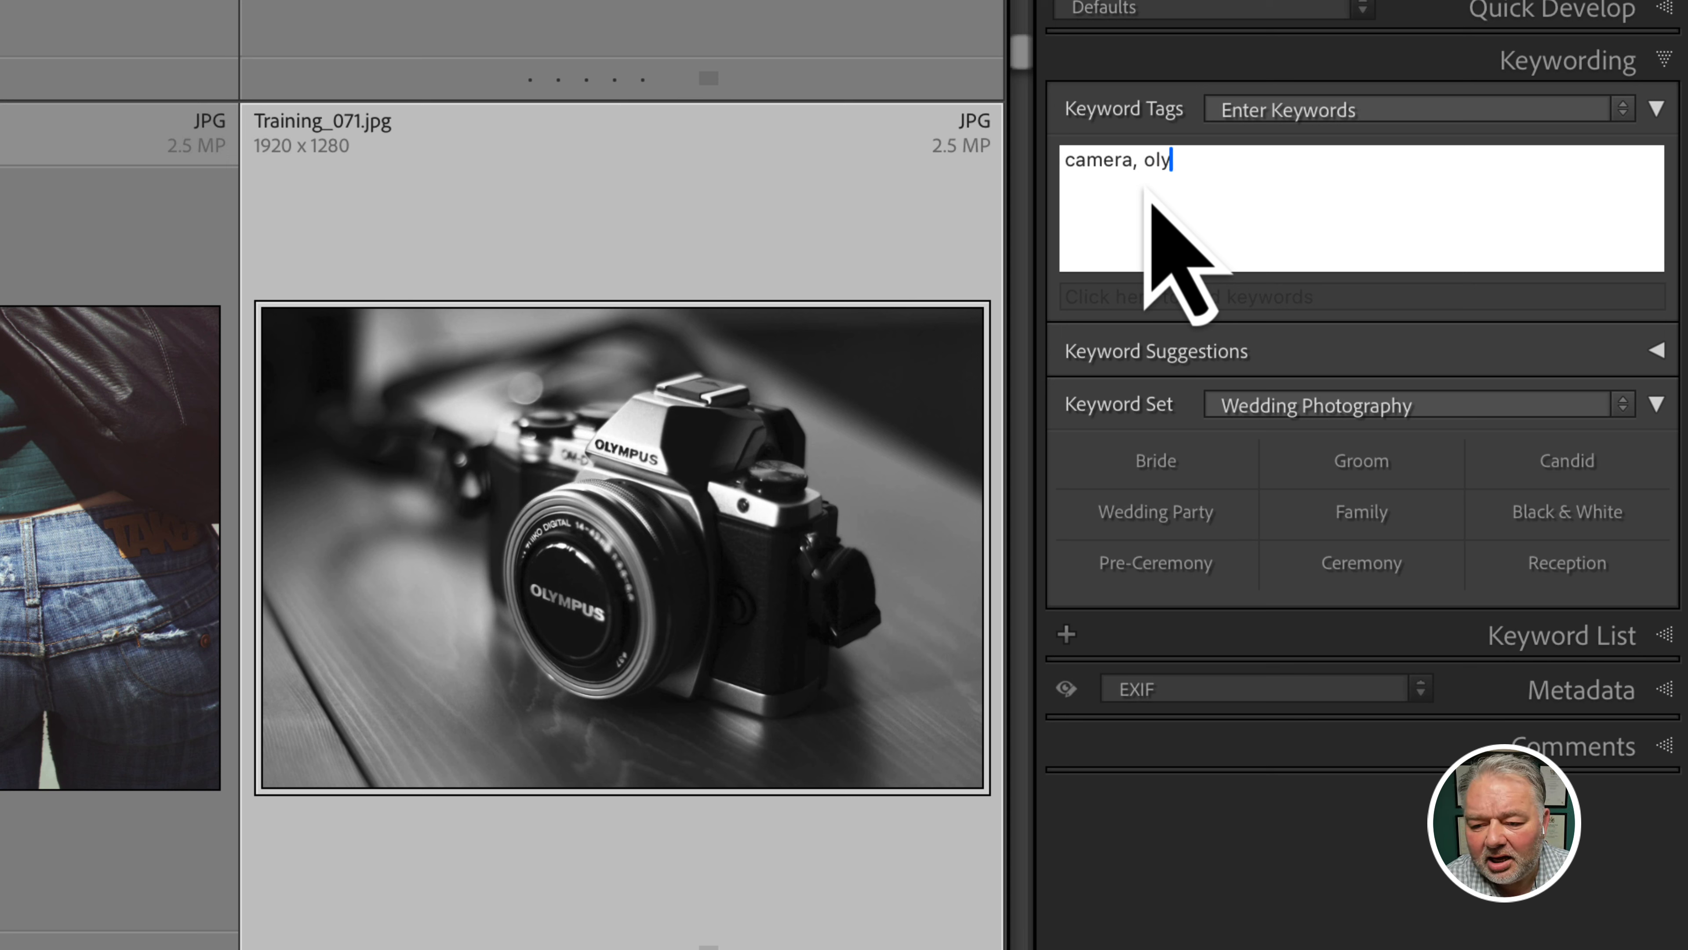
type("mpus, micro two thirds,")
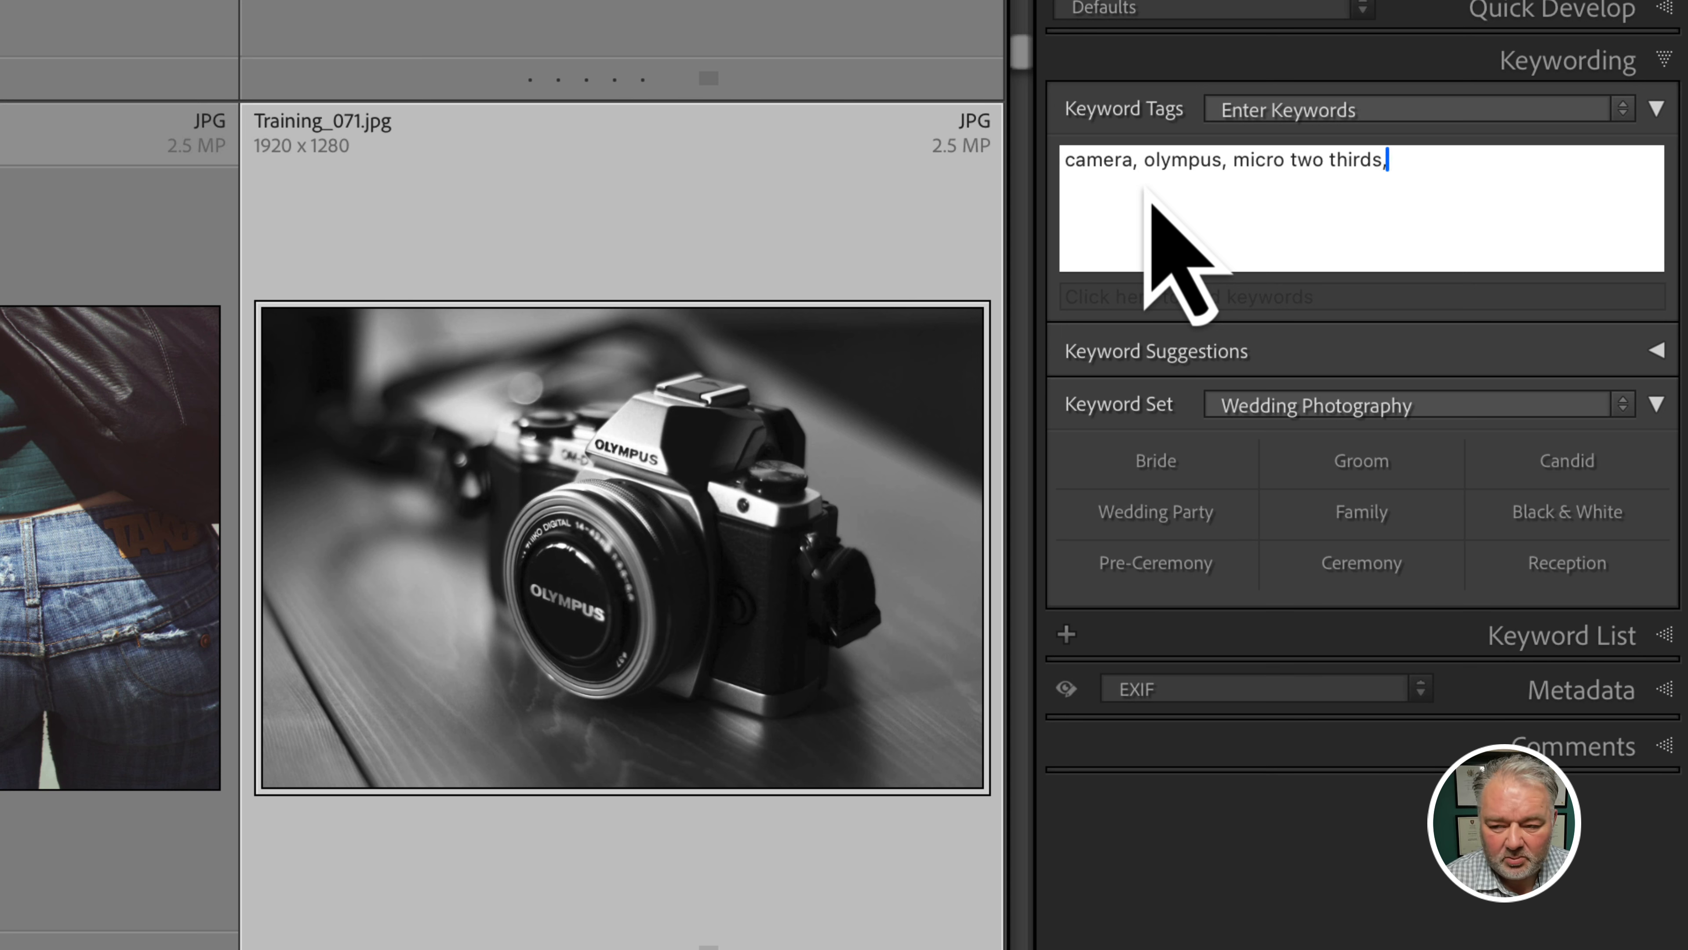
type("c")
key("BackSpace")
key("Return")
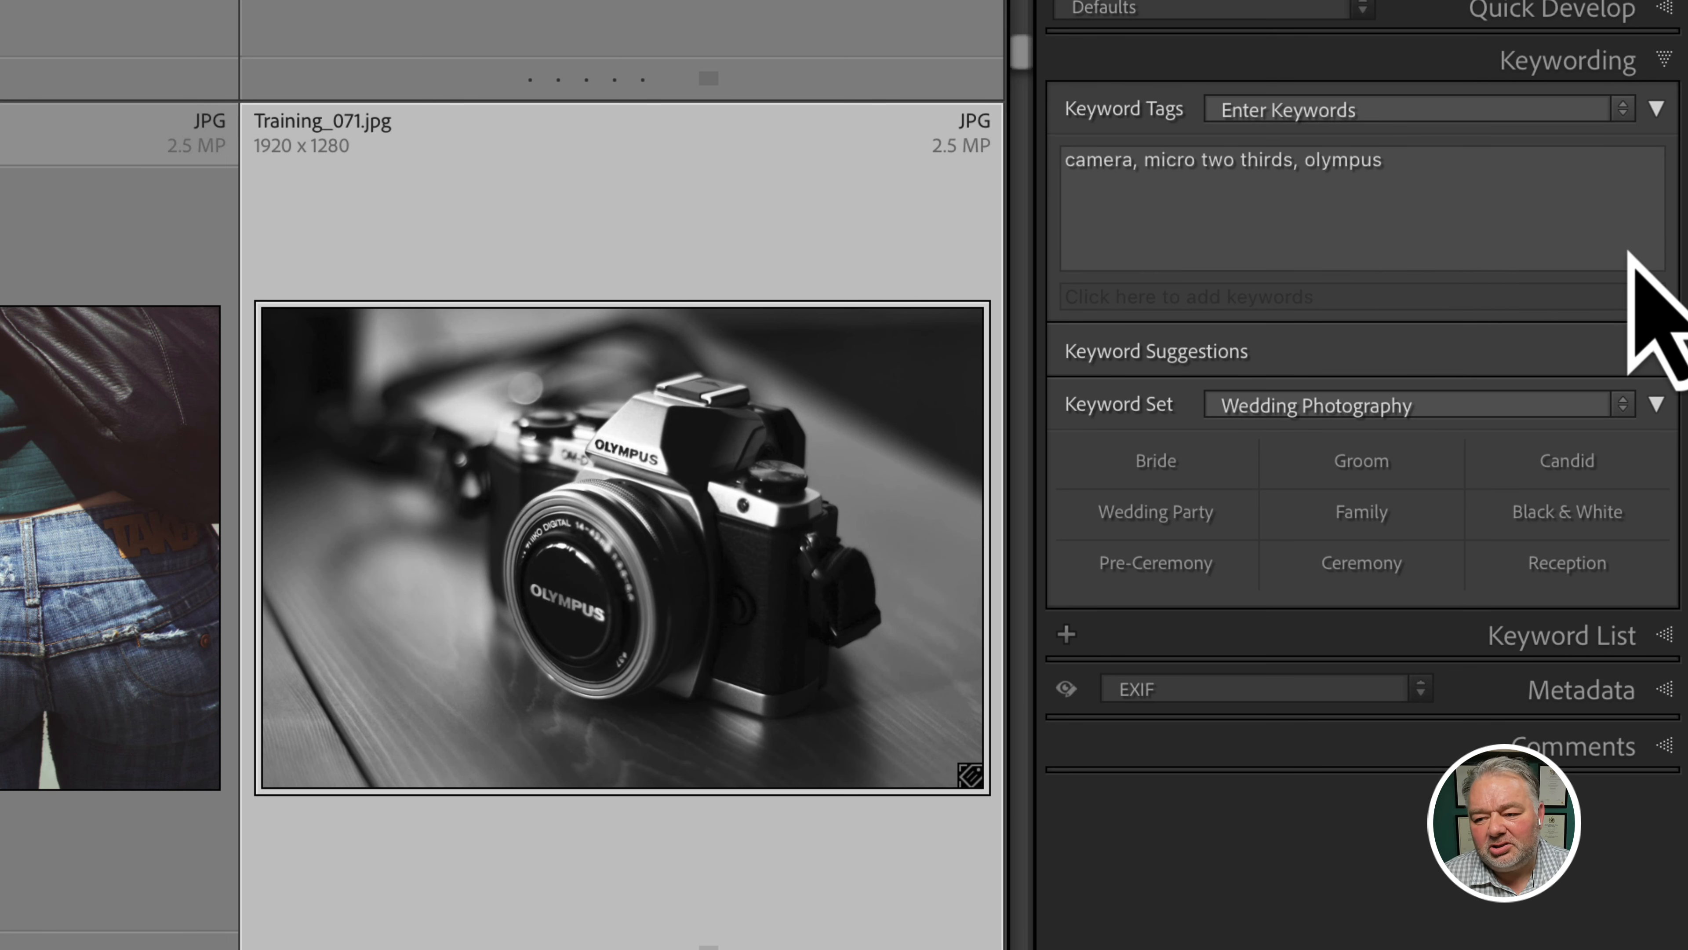
Show only the photos tagged with the keyword camera, and change the metadata filter's Camera column to Date
left_click(1666, 640)
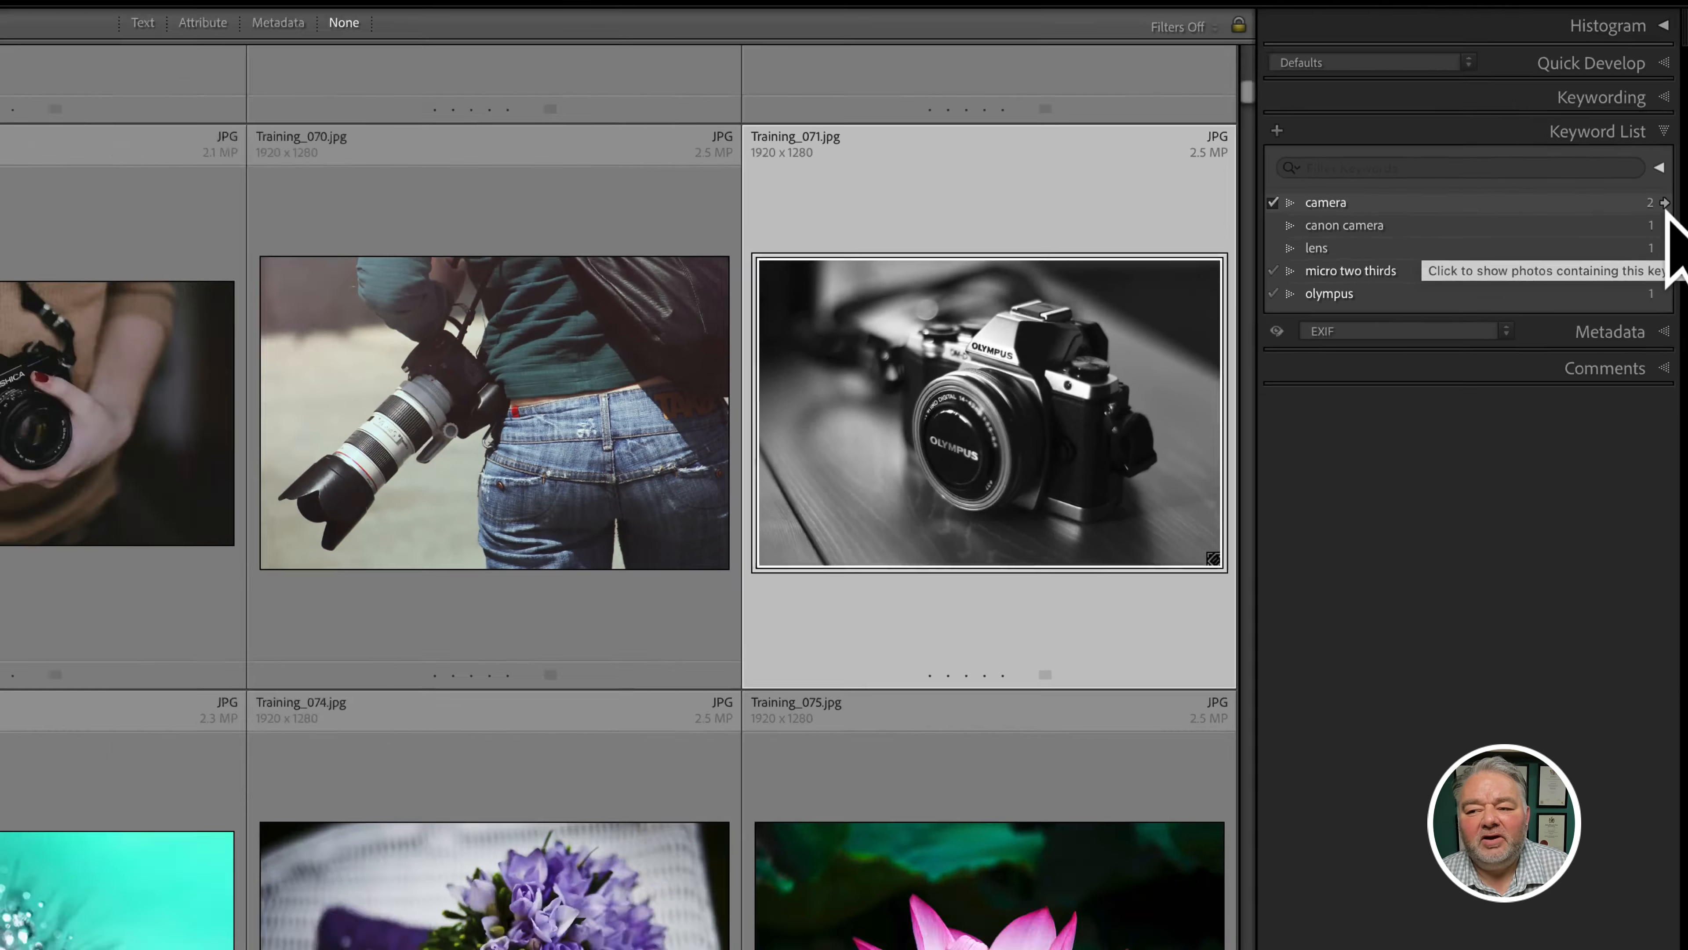
left_click(1666, 224)
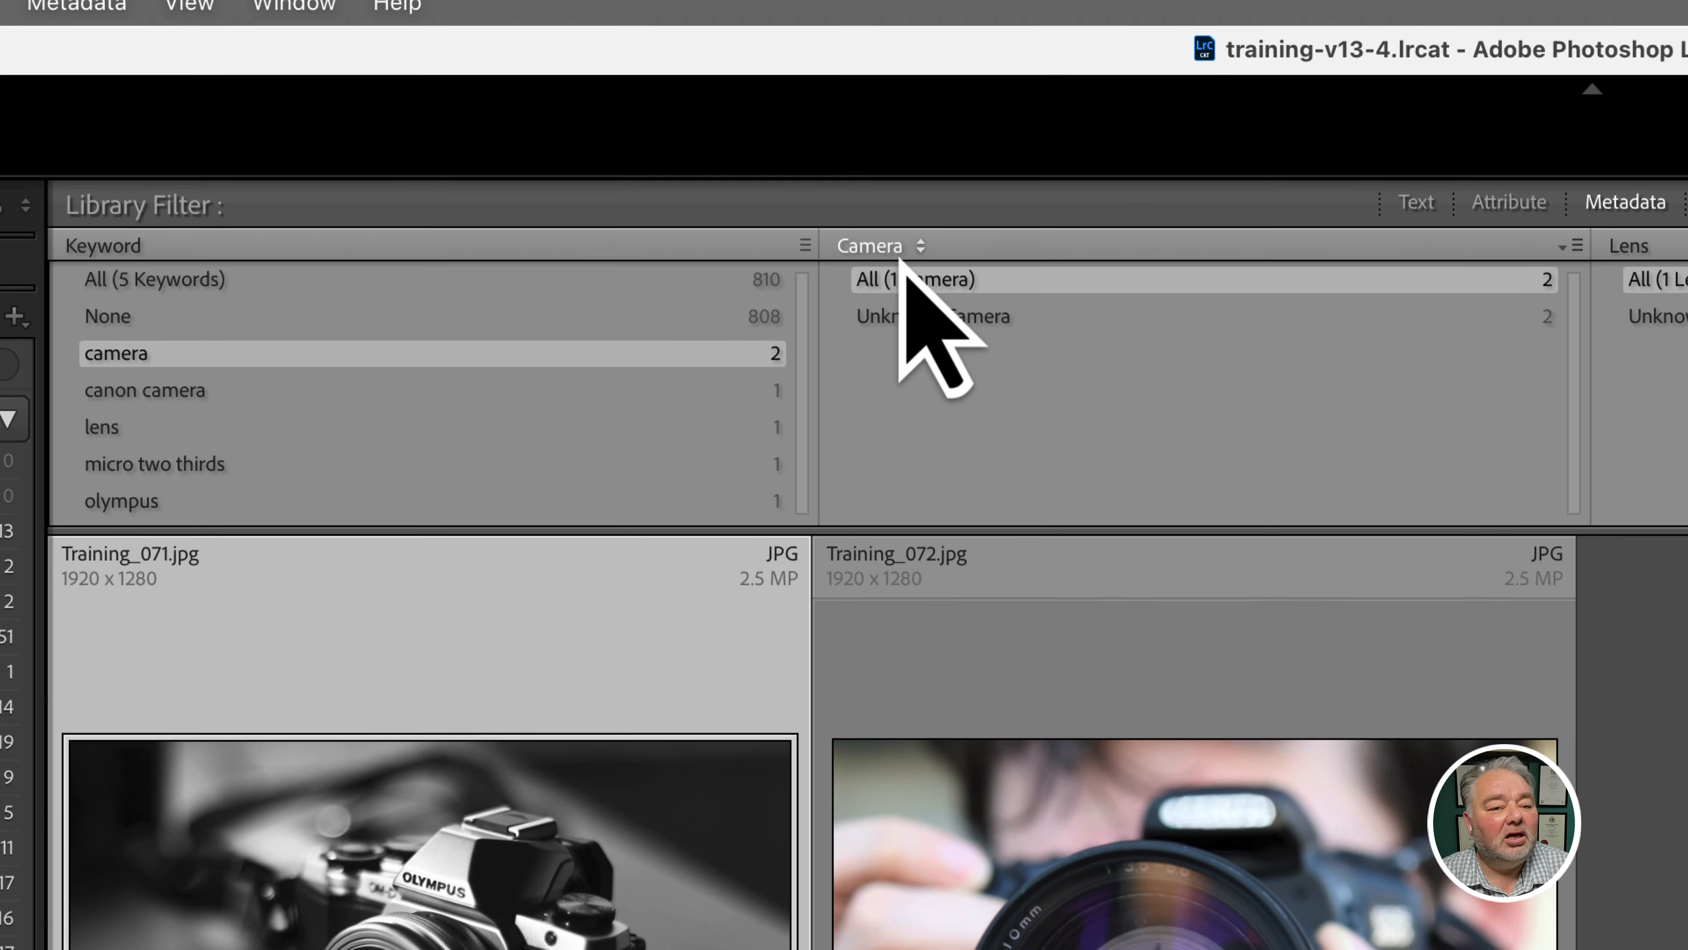
left_click(907, 95)
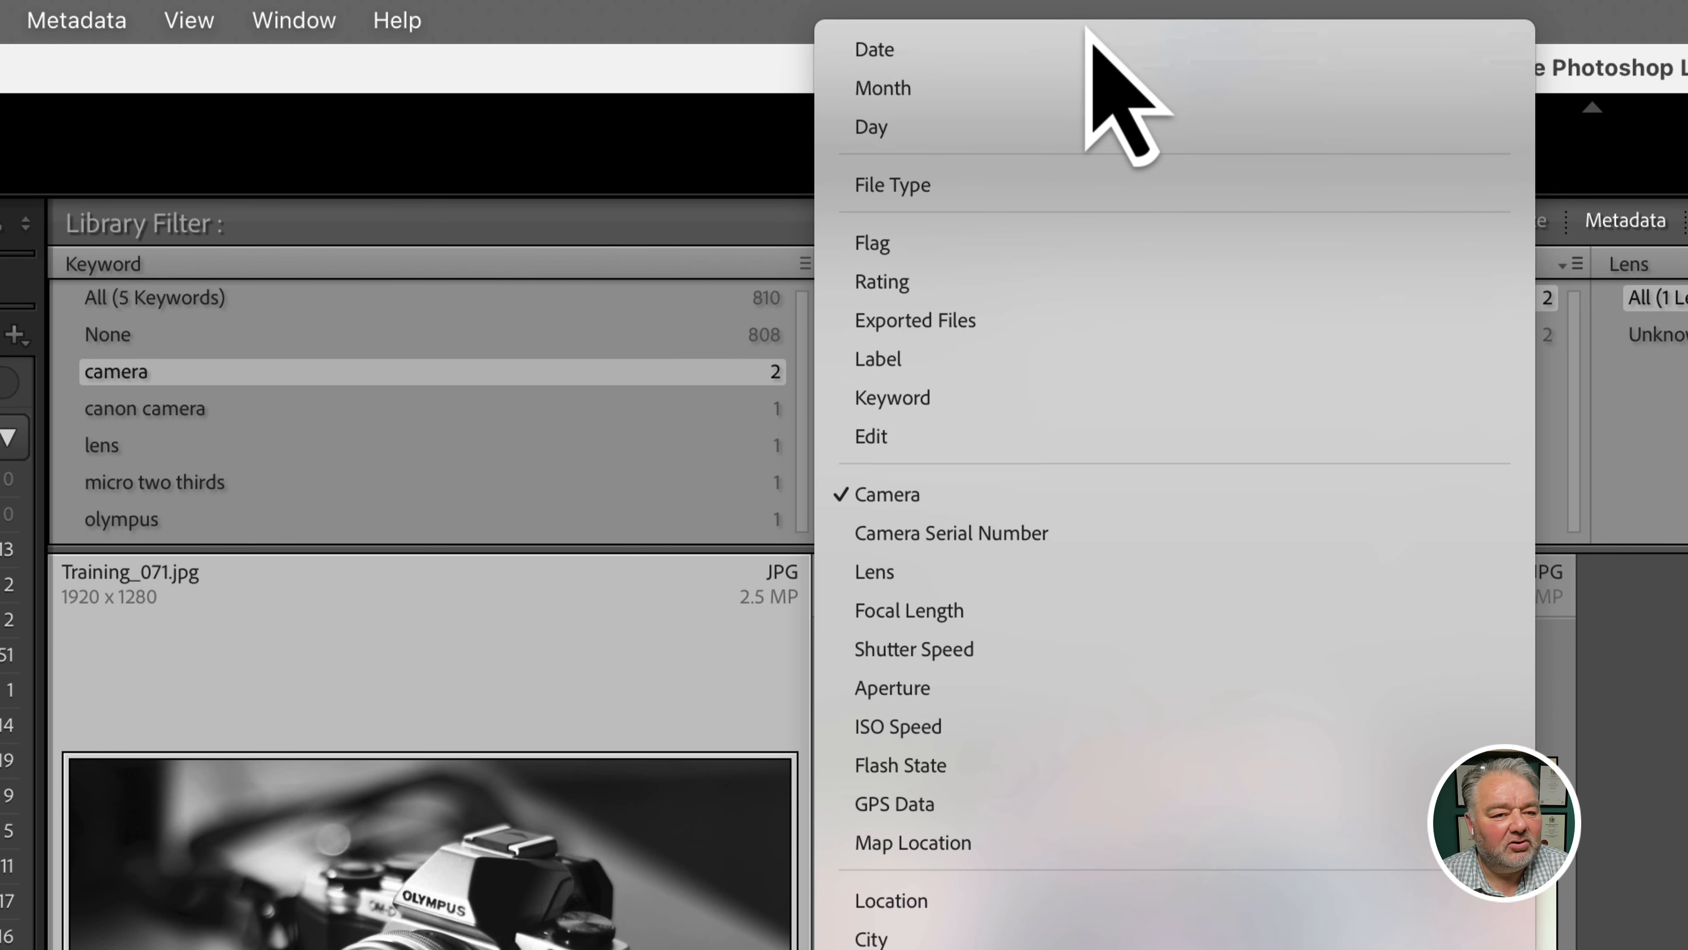
left_click(1090, 51)
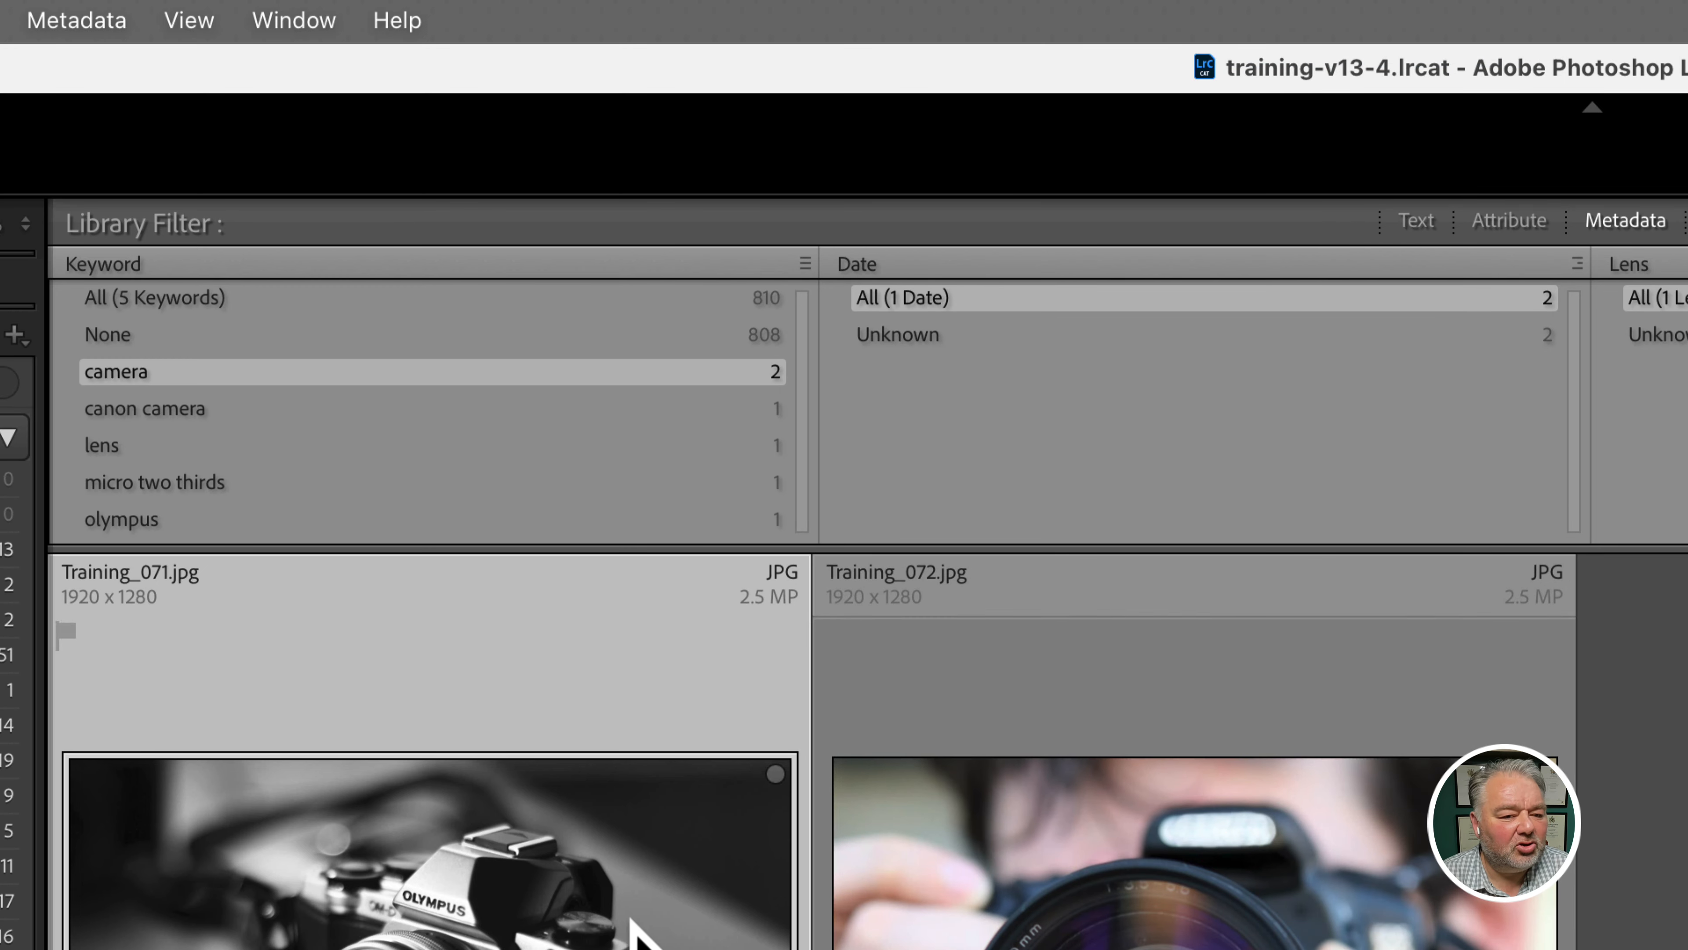
left_click(903, 265)
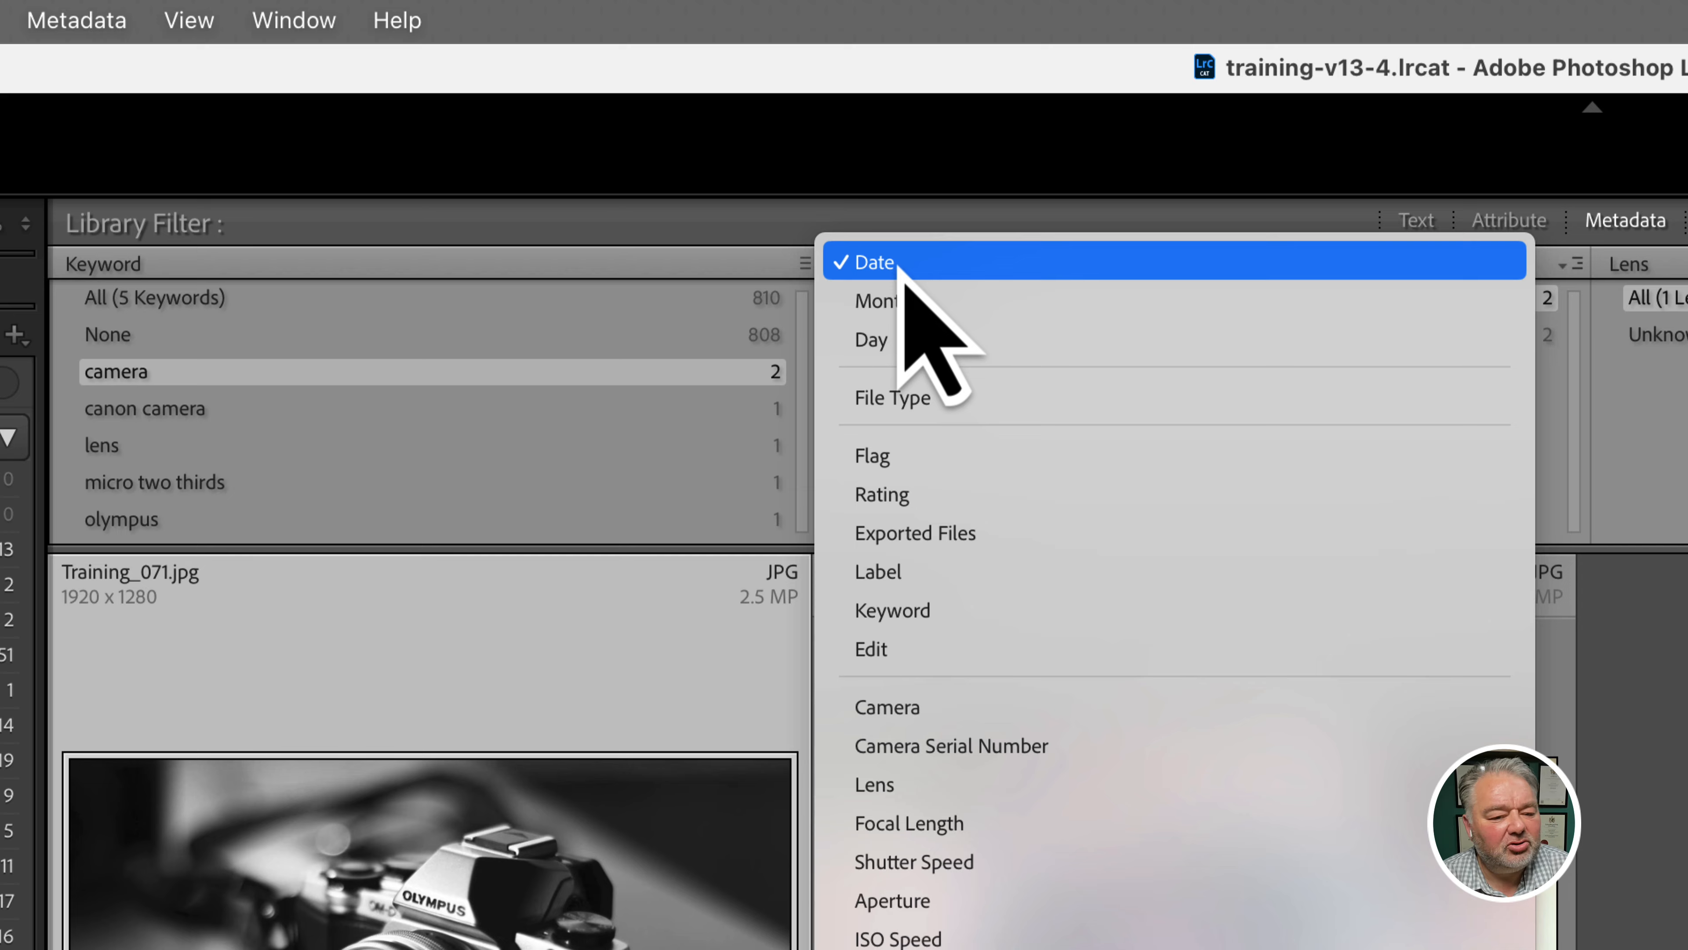
left_click(902, 264)
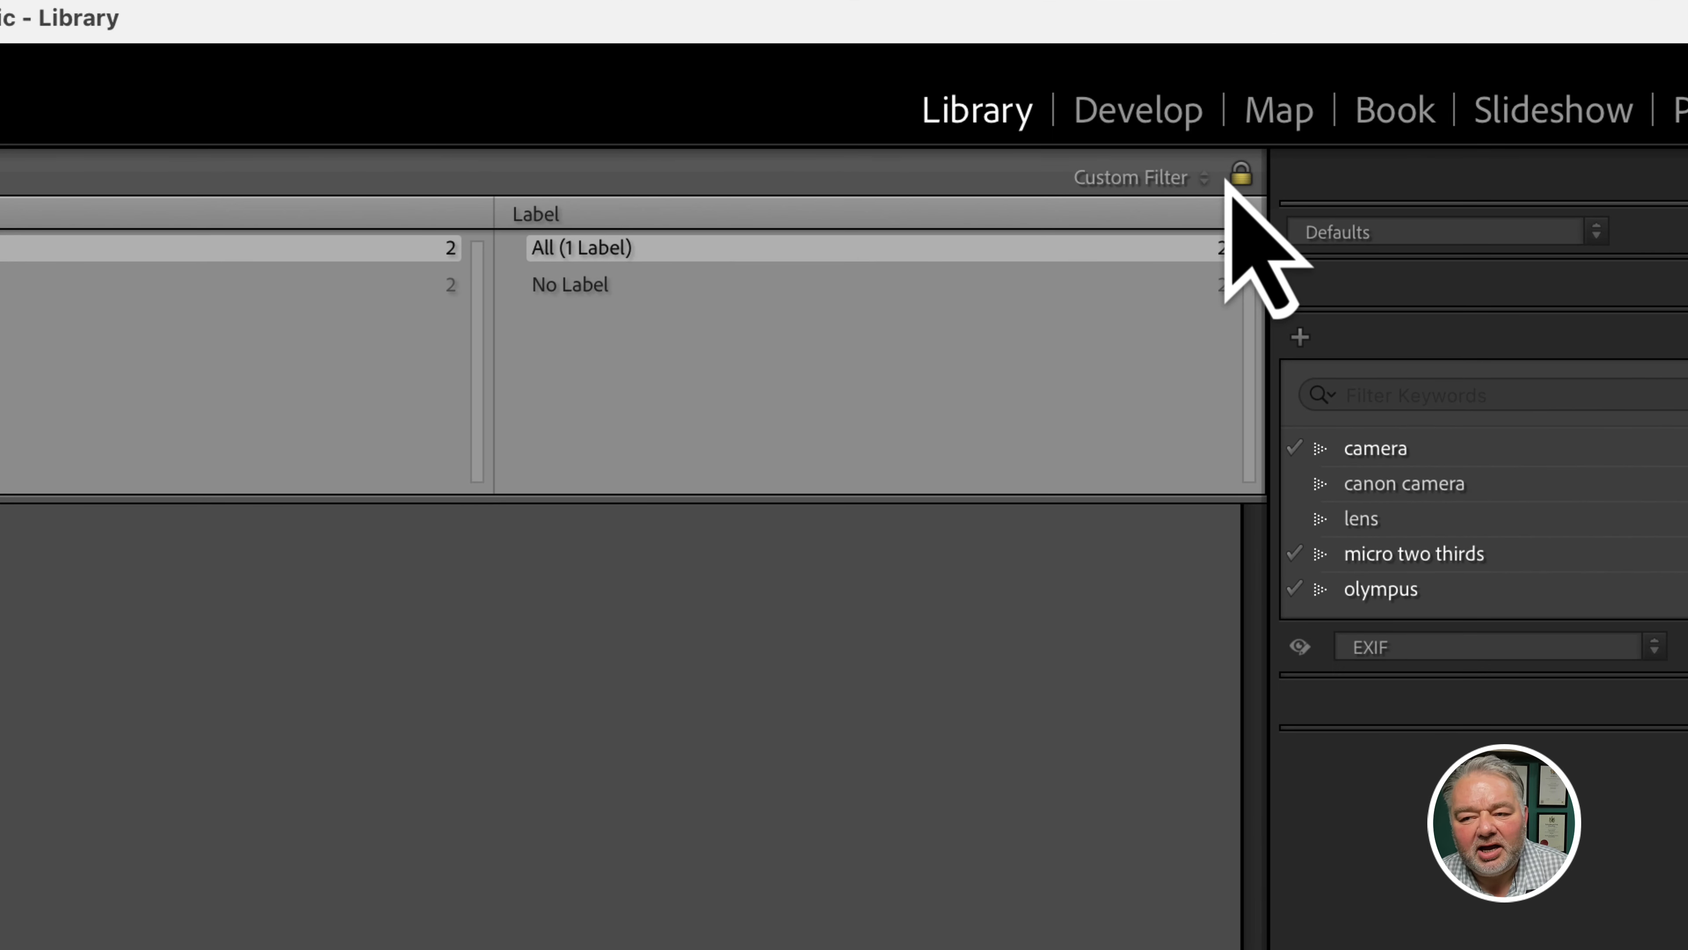
Add a metadata filter column to the right of Label, and change the Date column to Flag
left_click(1252, 216)
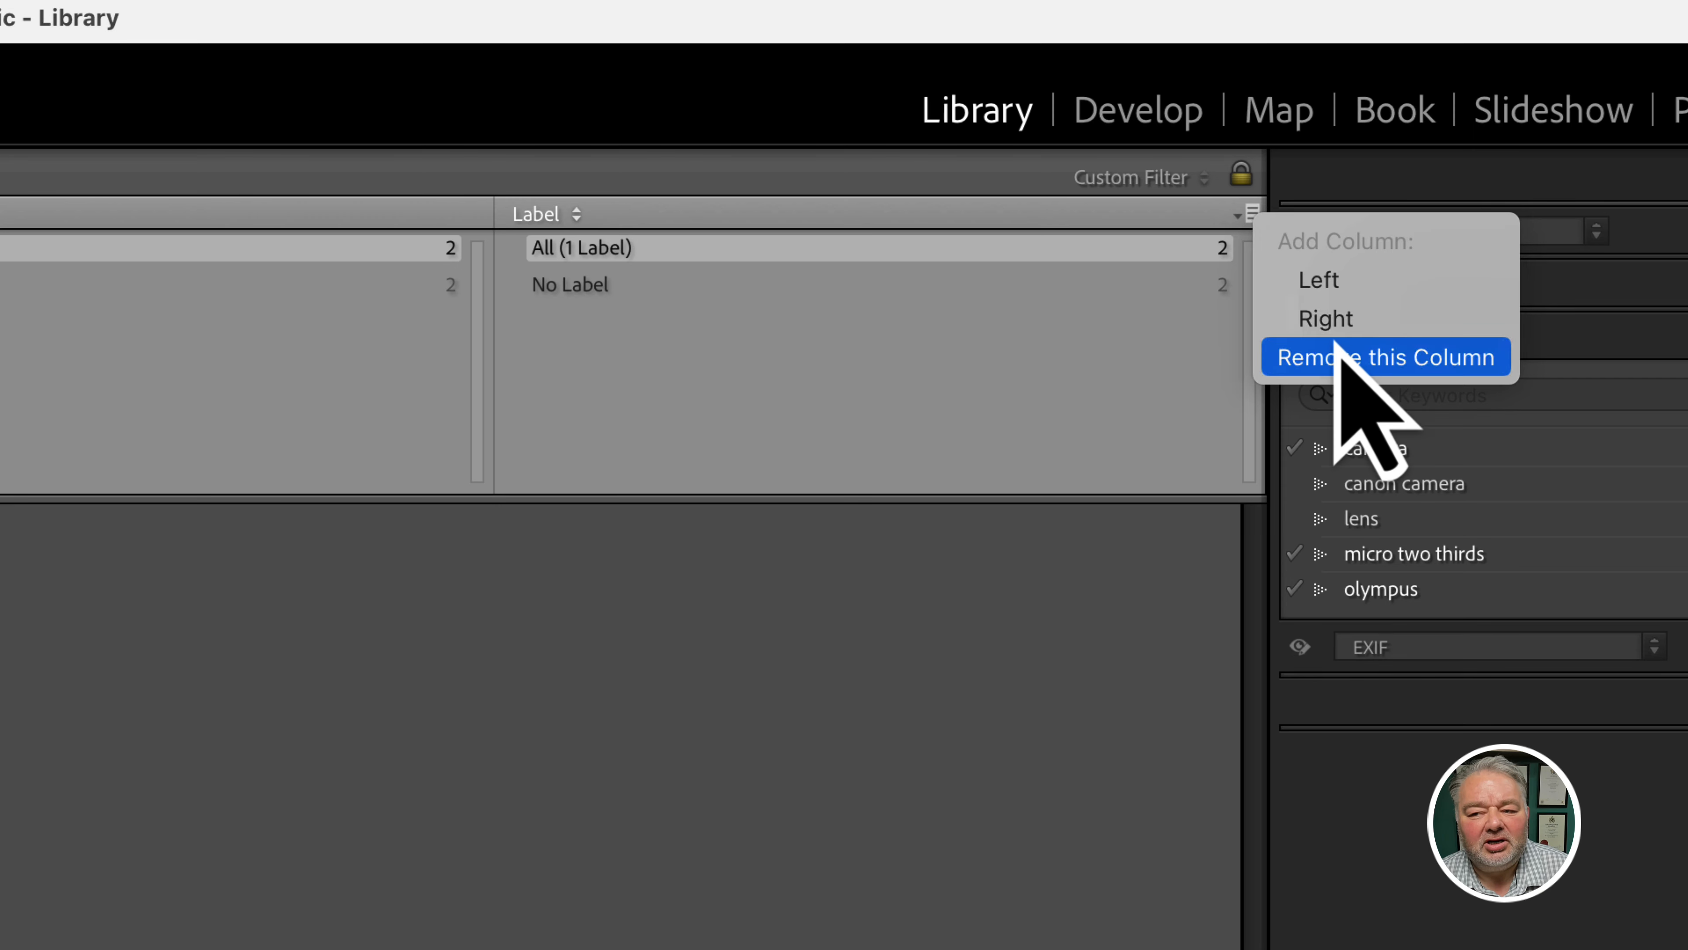
left_click(1331, 322)
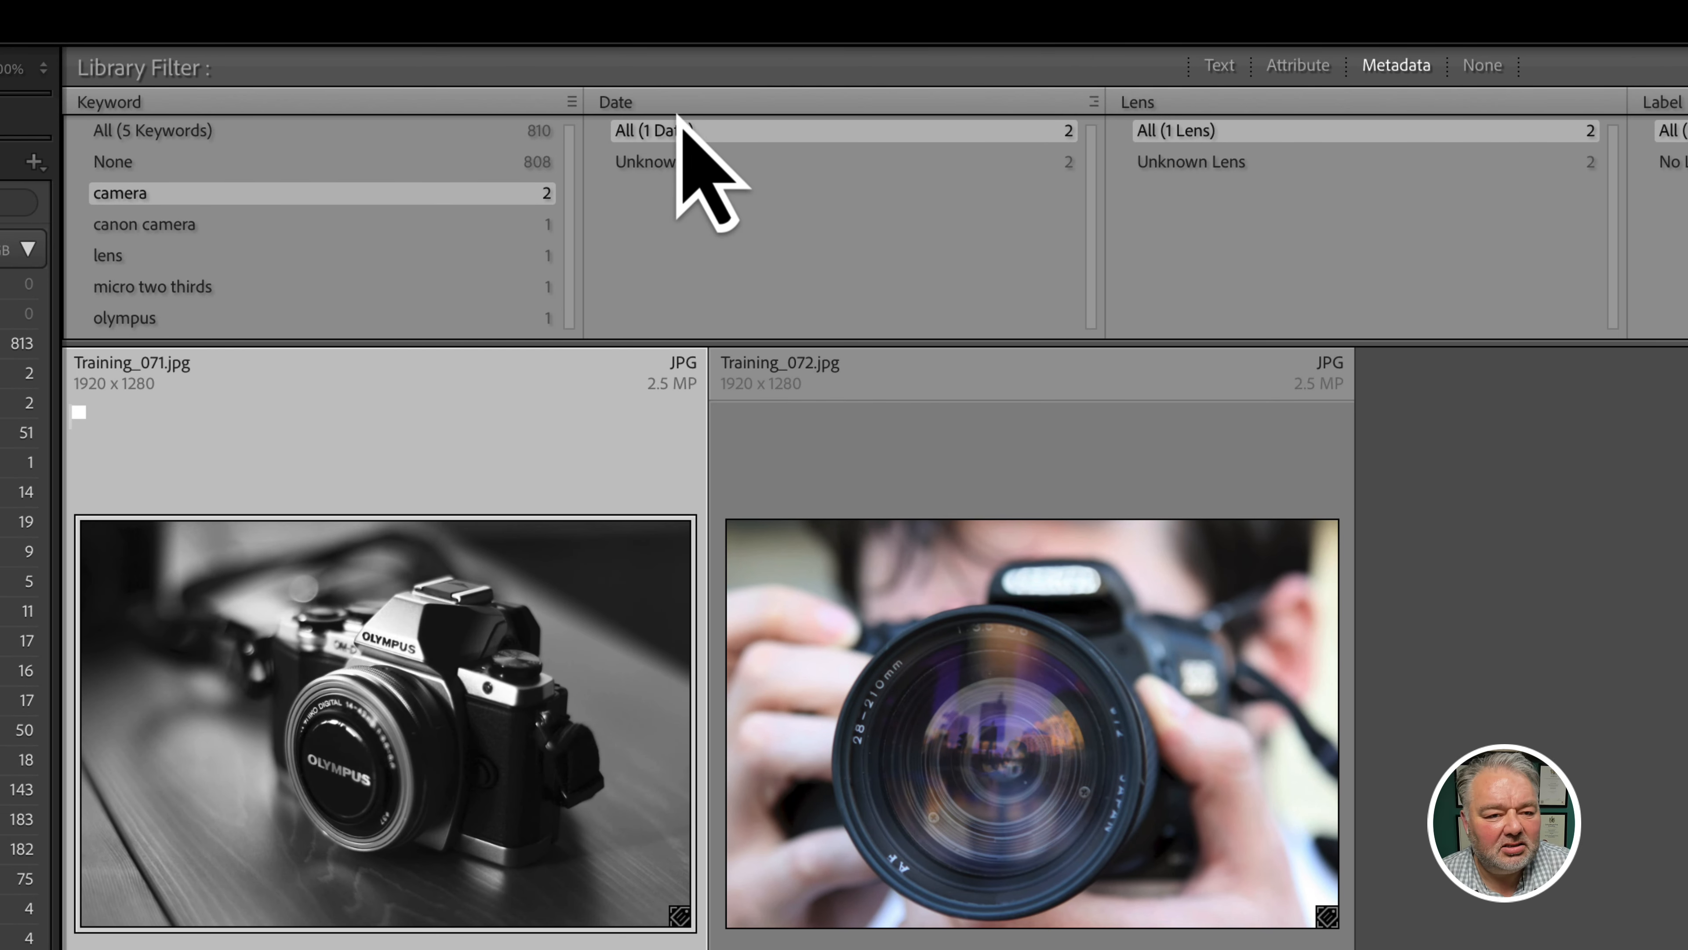
left_click(662, 104)
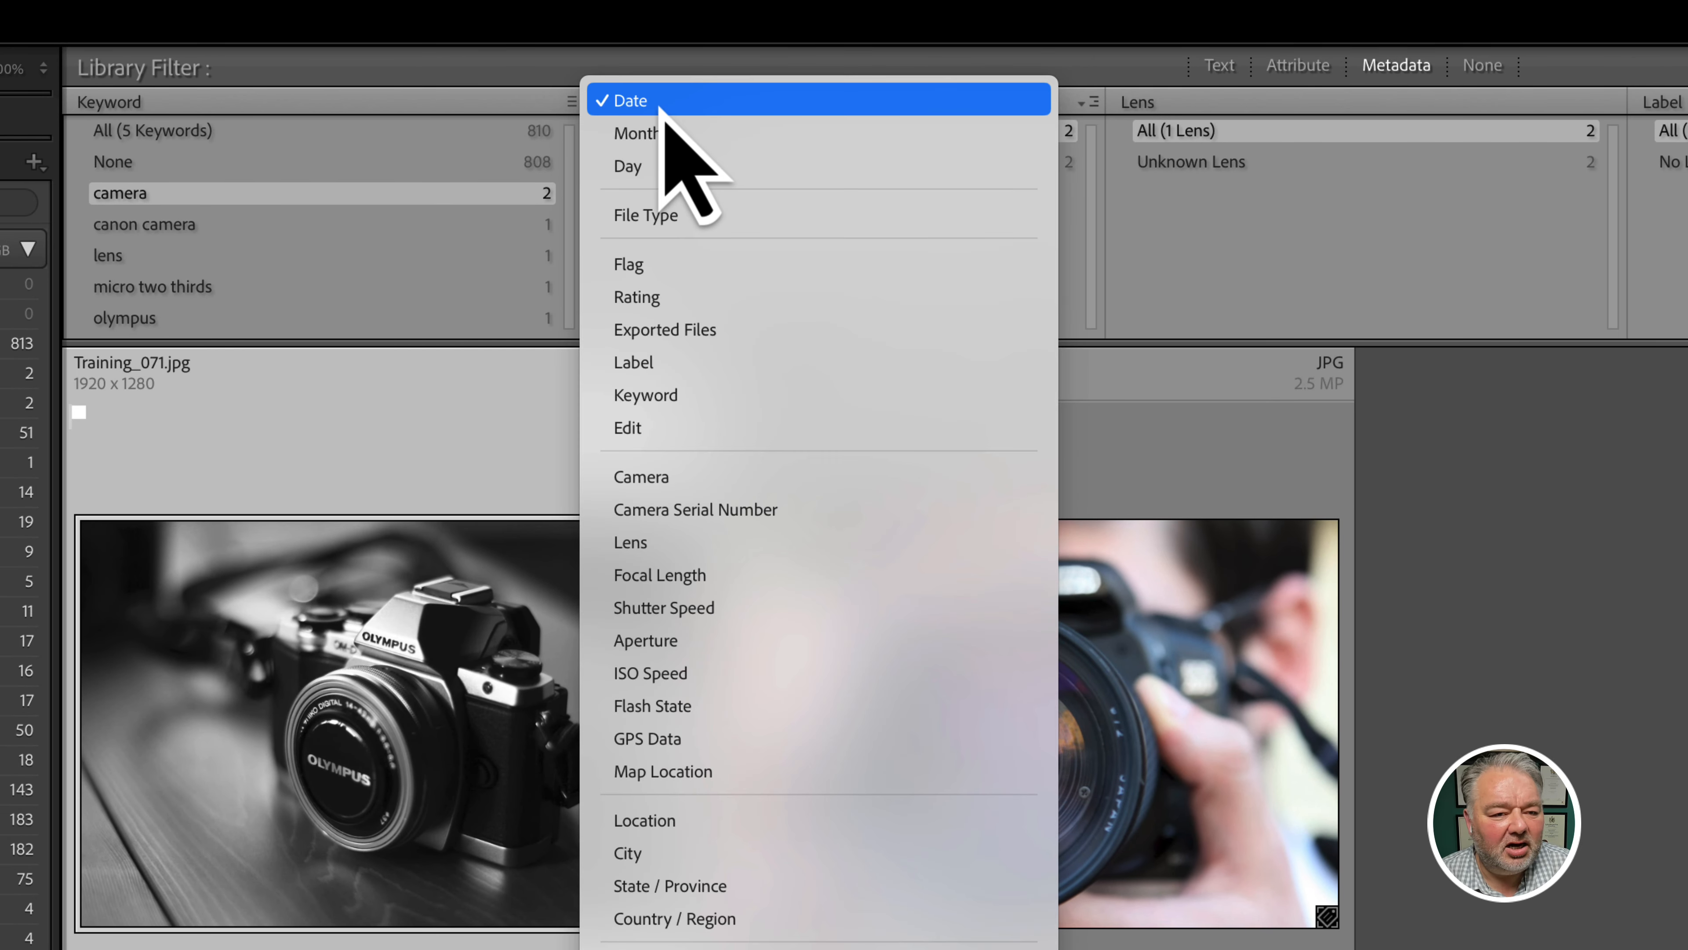
left_click(665, 266)
Filter the camera photos to flagged ones, switch to unflagged ones, and turn the library filter off
left_click(661, 165)
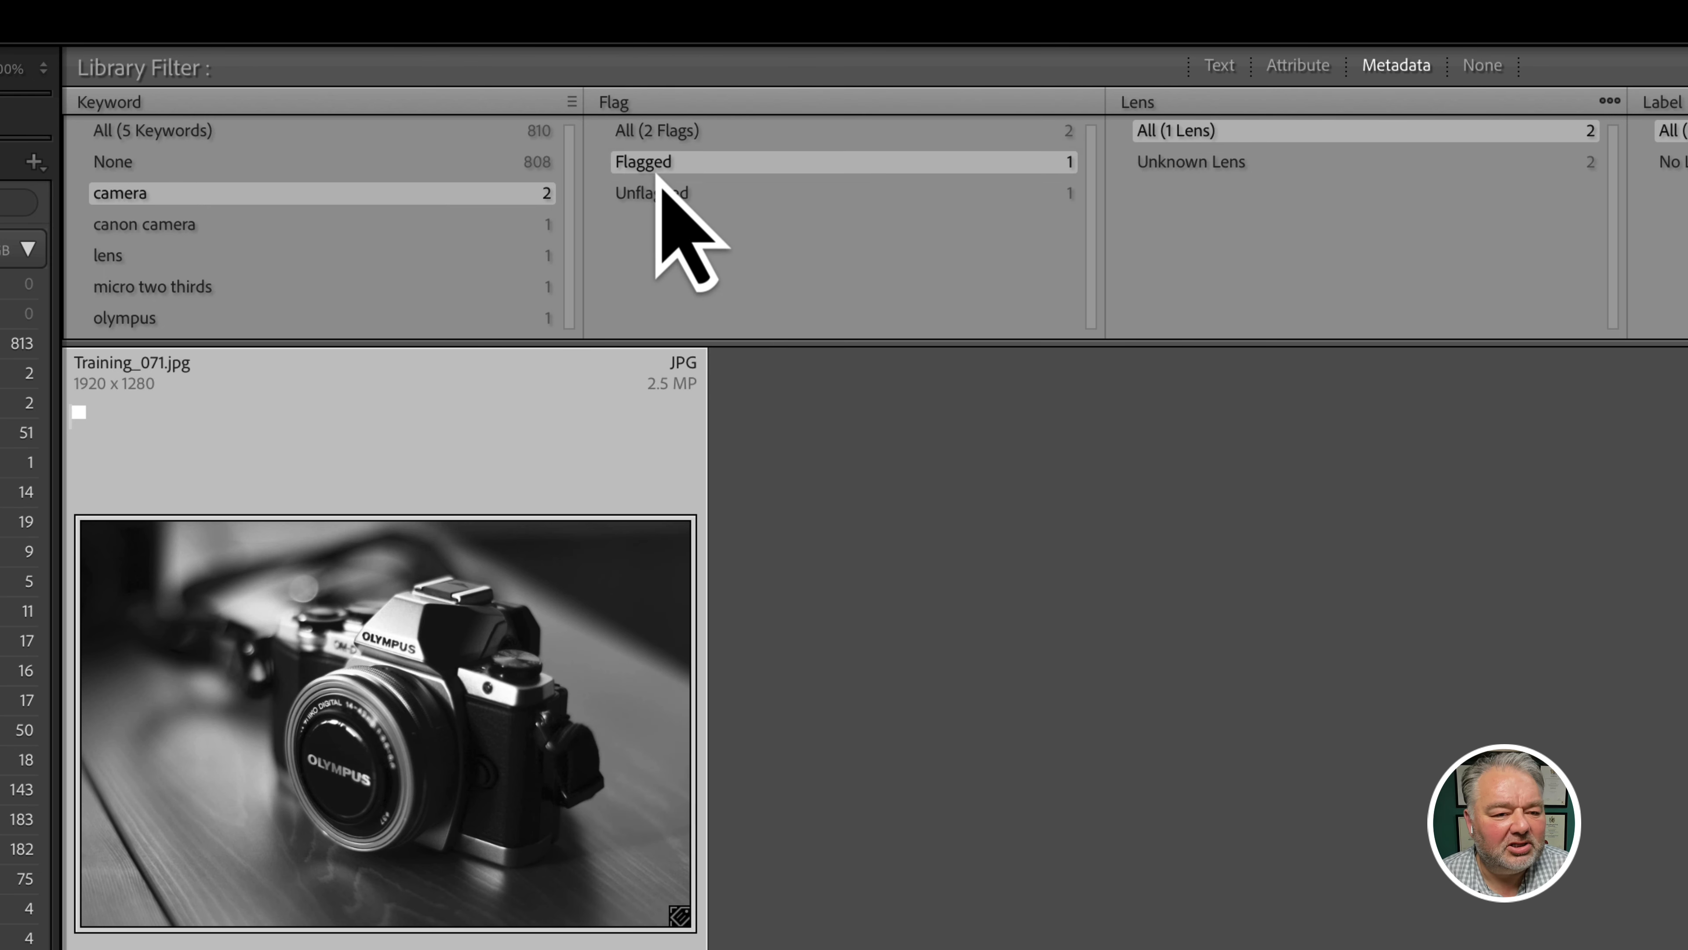
left_click(669, 194)
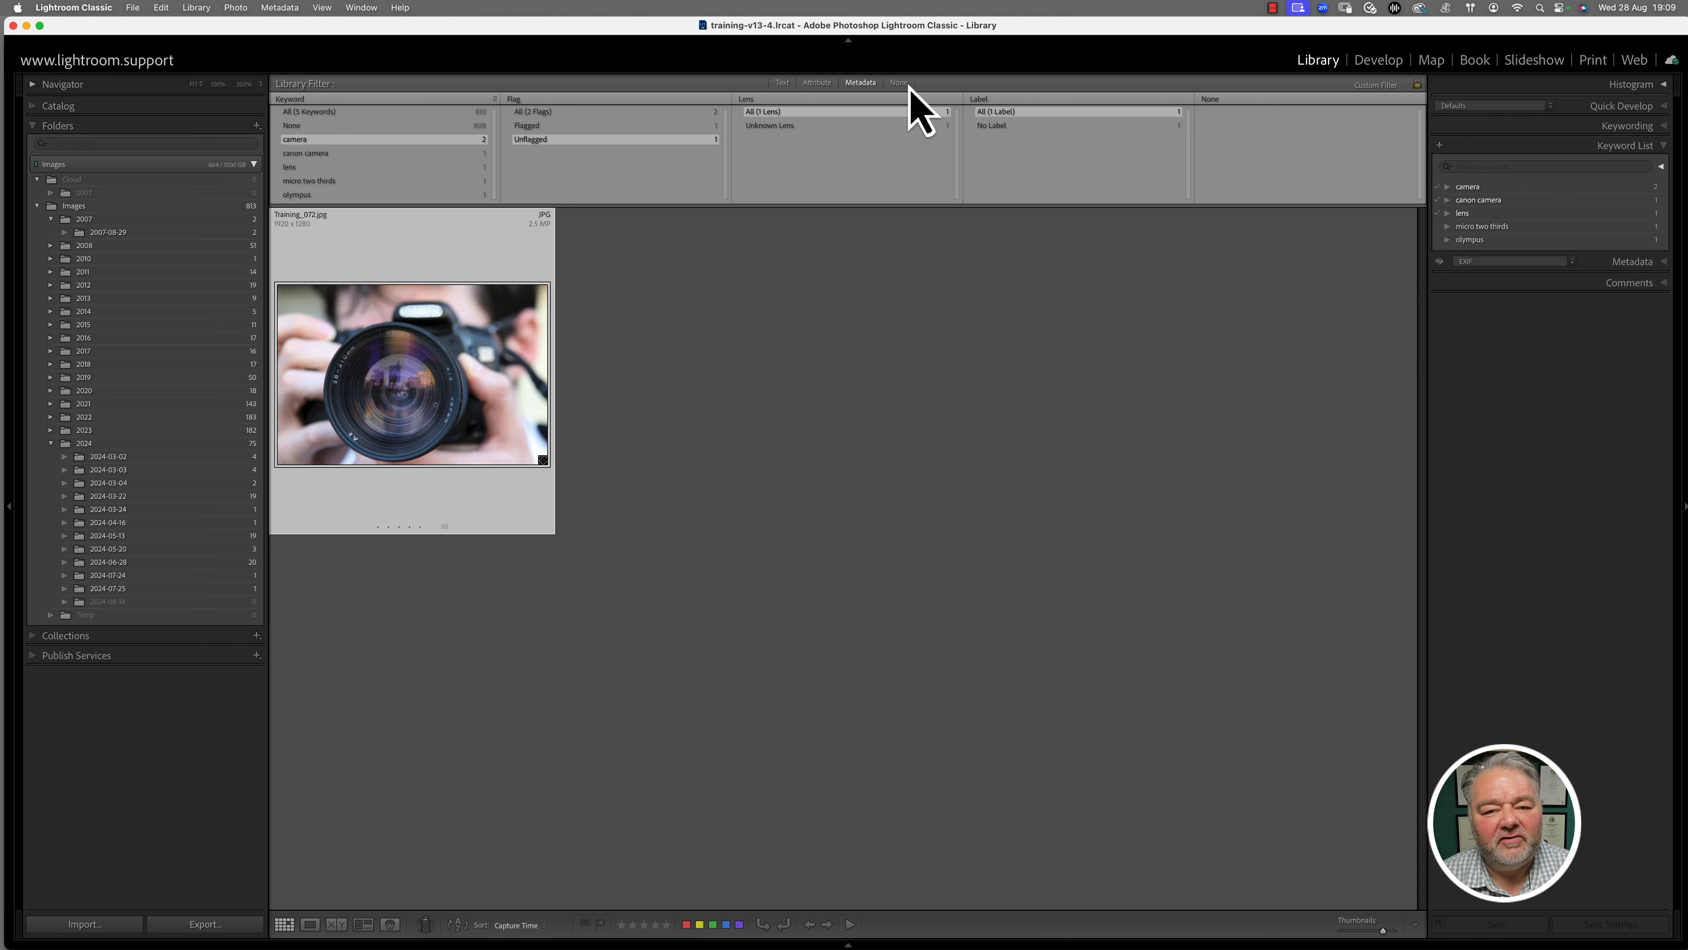
left_click(904, 83)
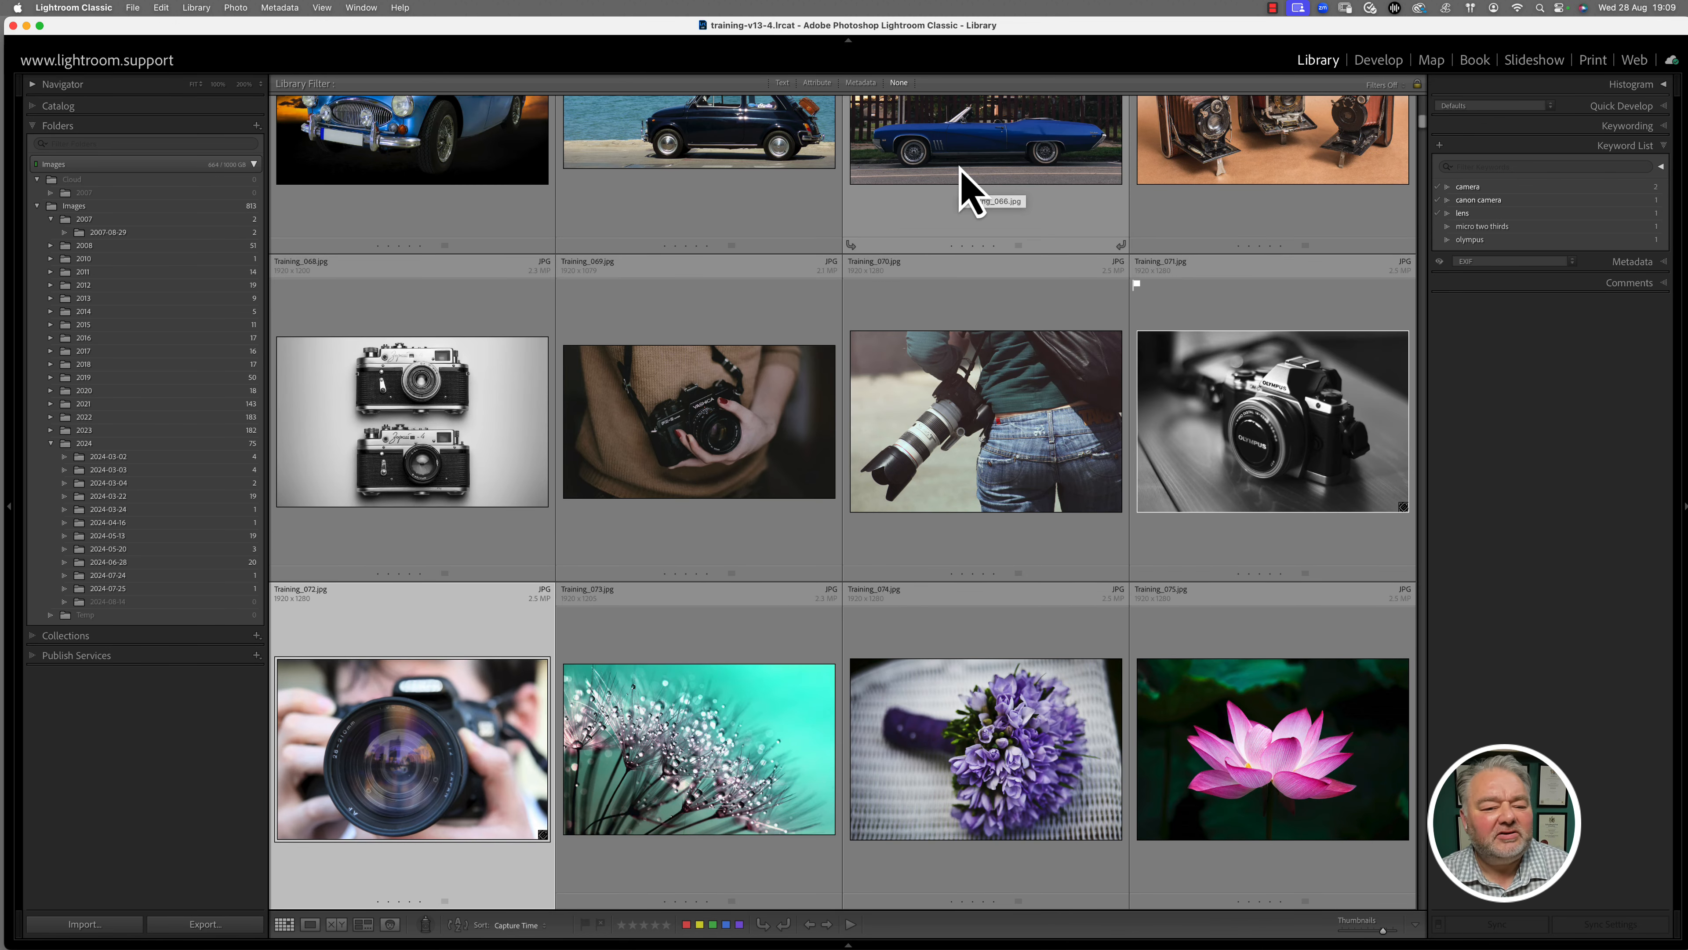
Check the keyword list's All, People and Other filter options, filter the list by camera, and clear the filter
left_click(1469, 168)
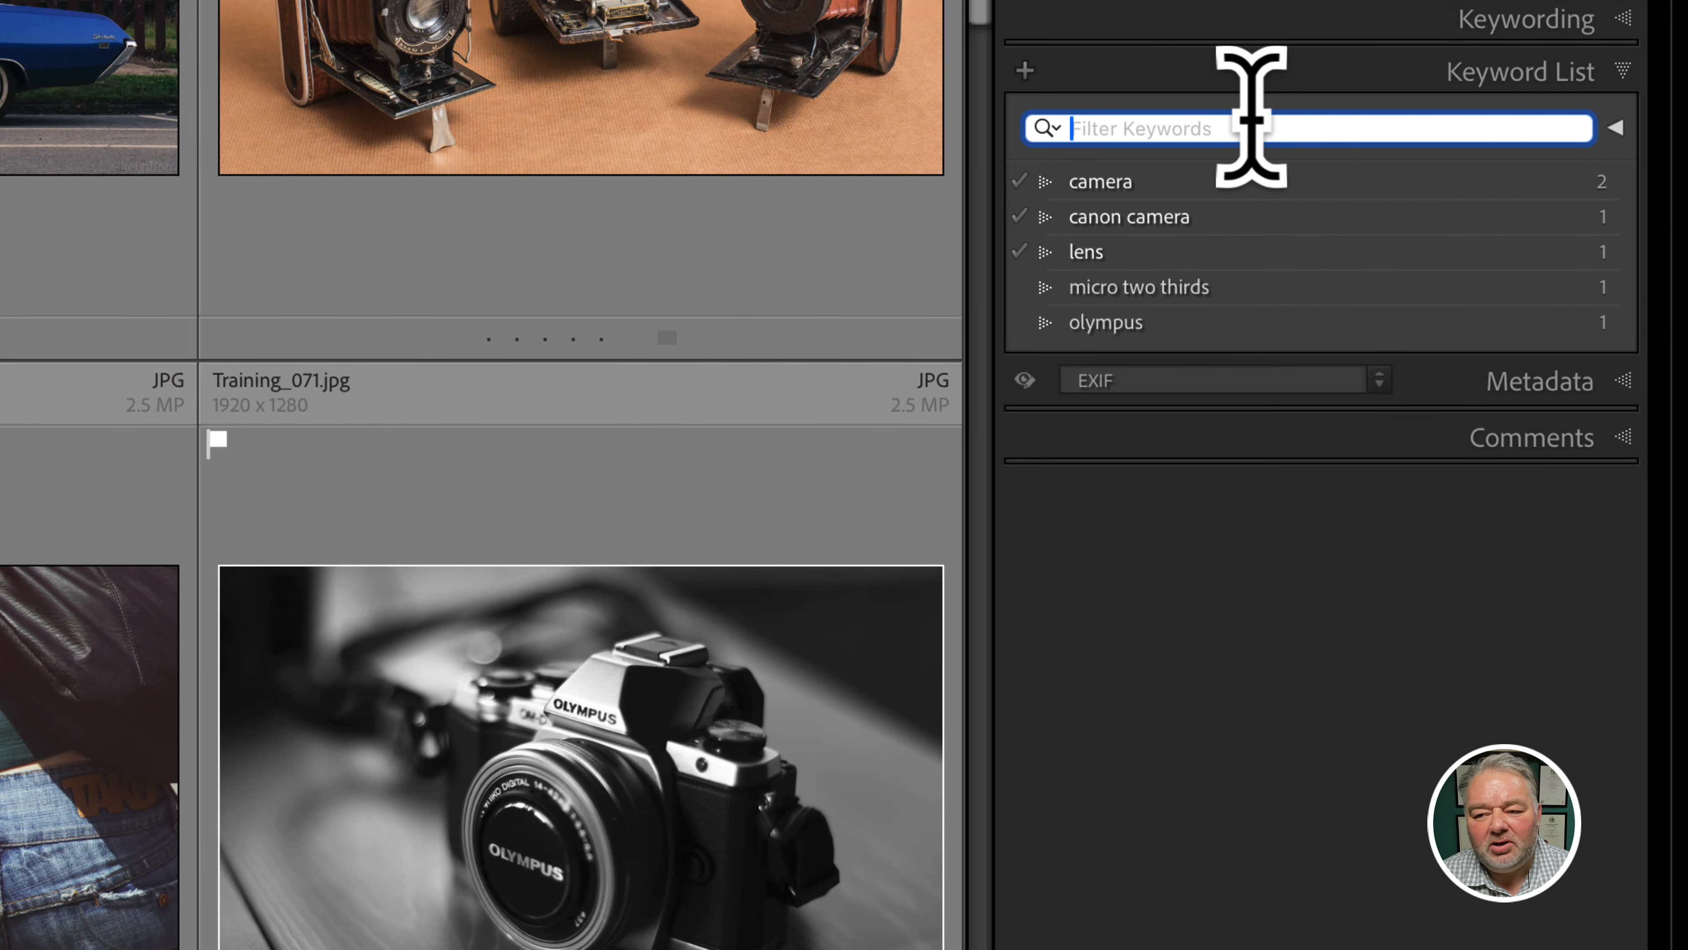
left_click(1615, 127)
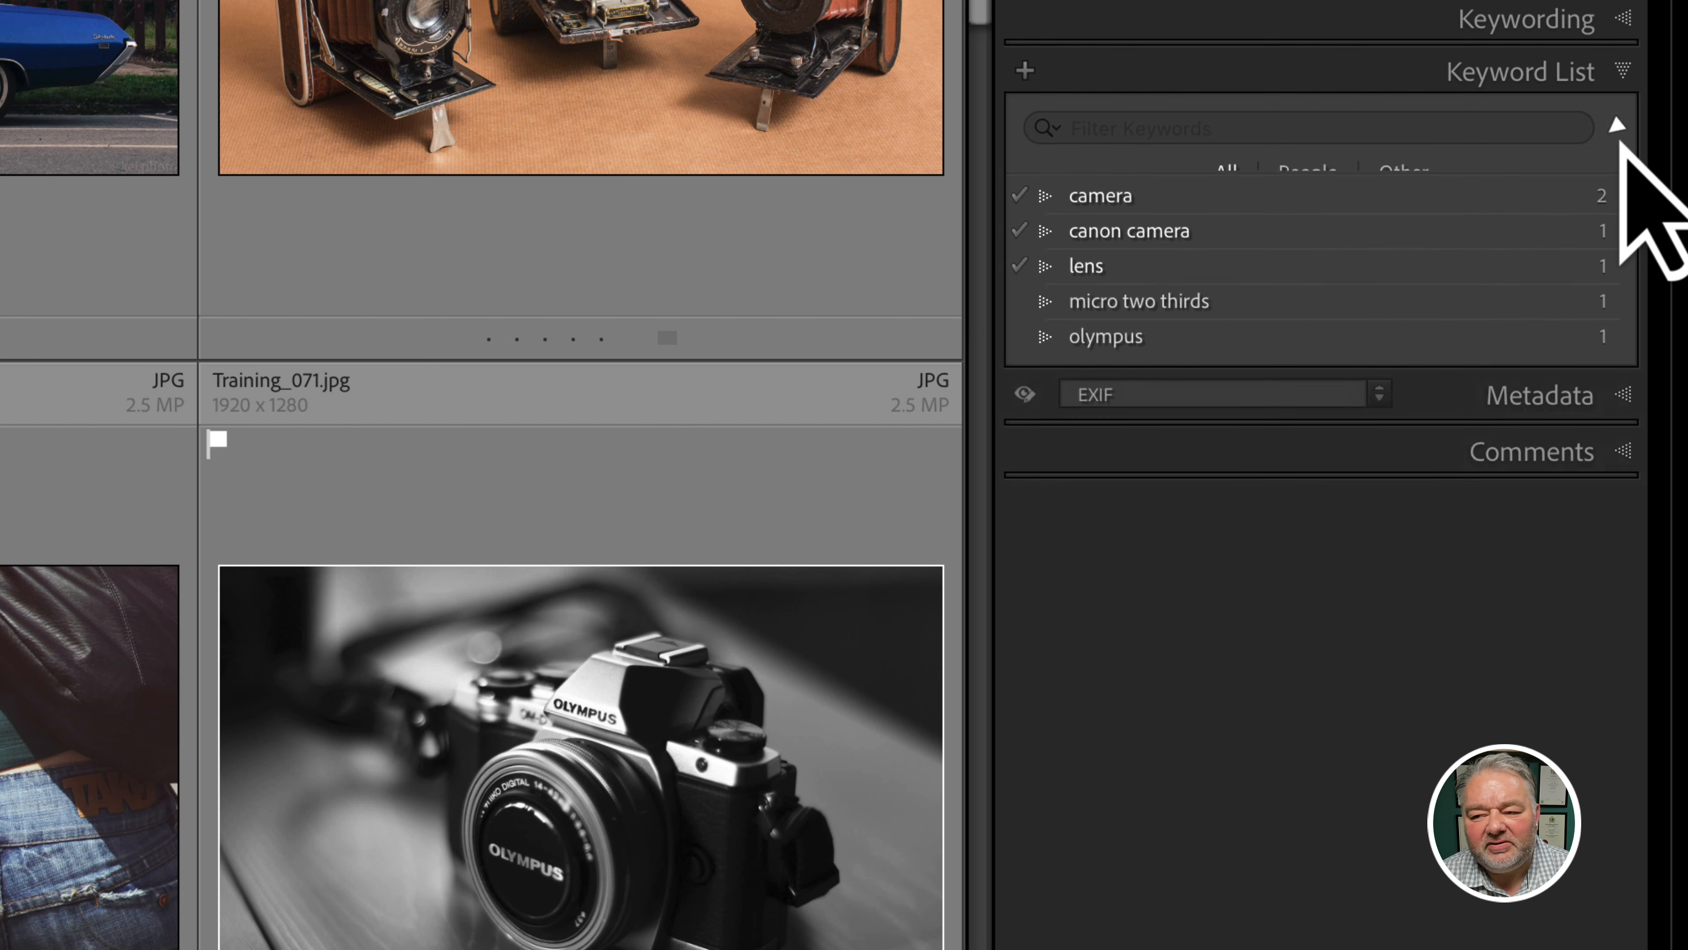
left_click(1590, 128)
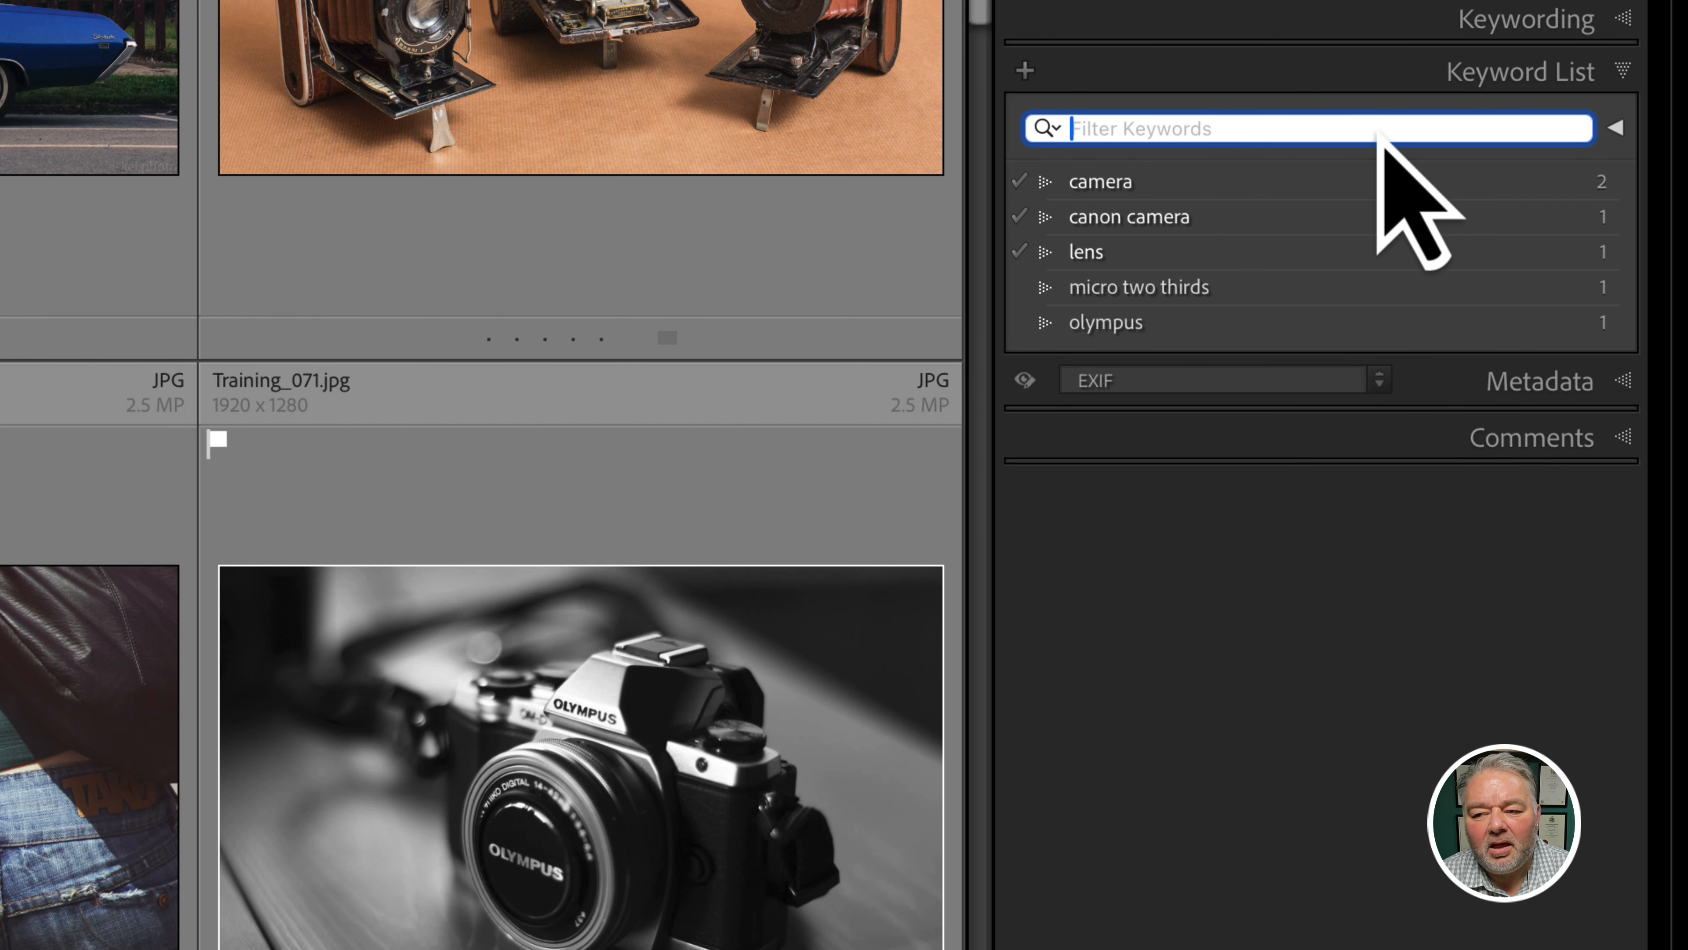
left_click(1615, 128)
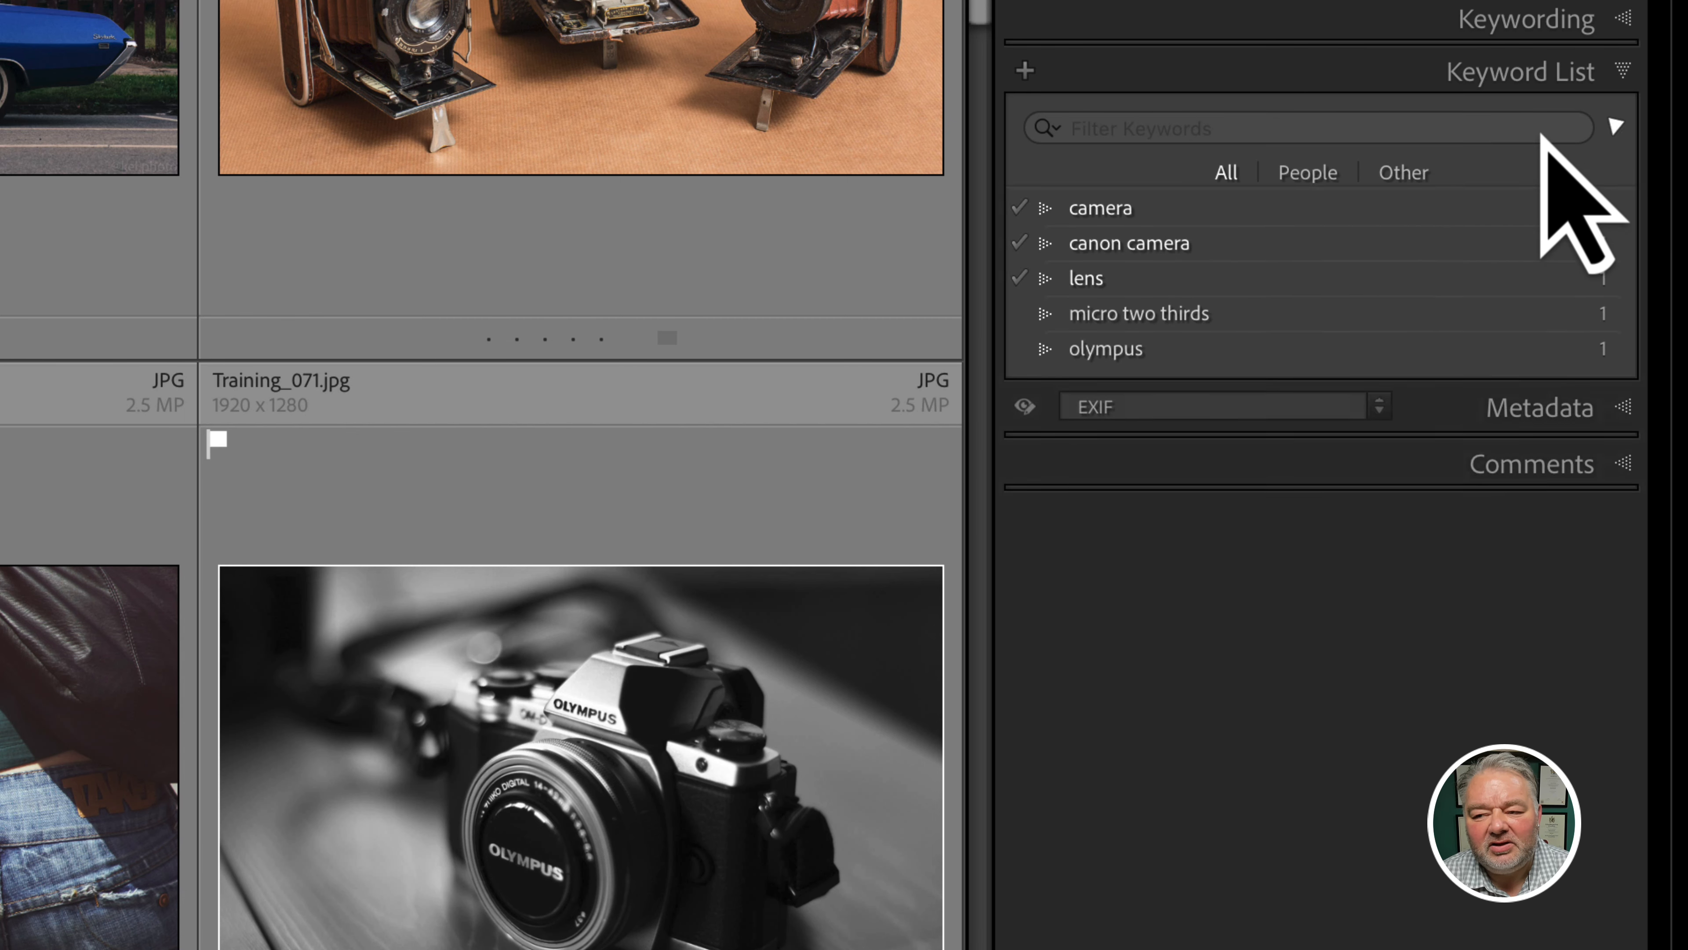
left_click(1523, 136)
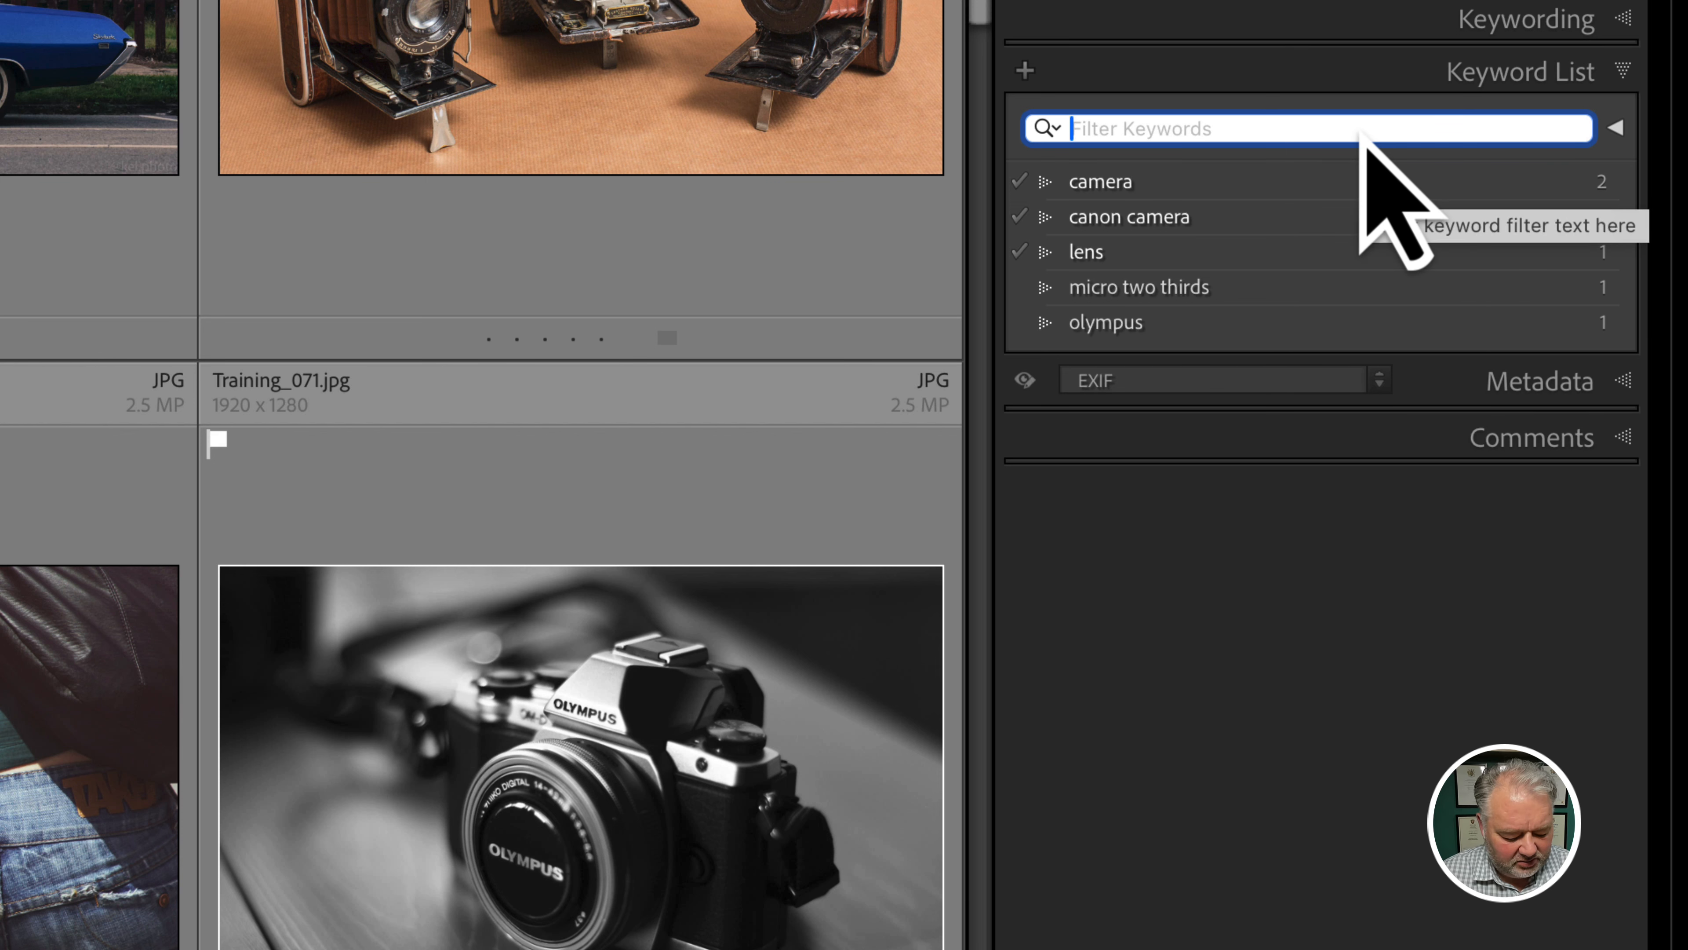
type("se")
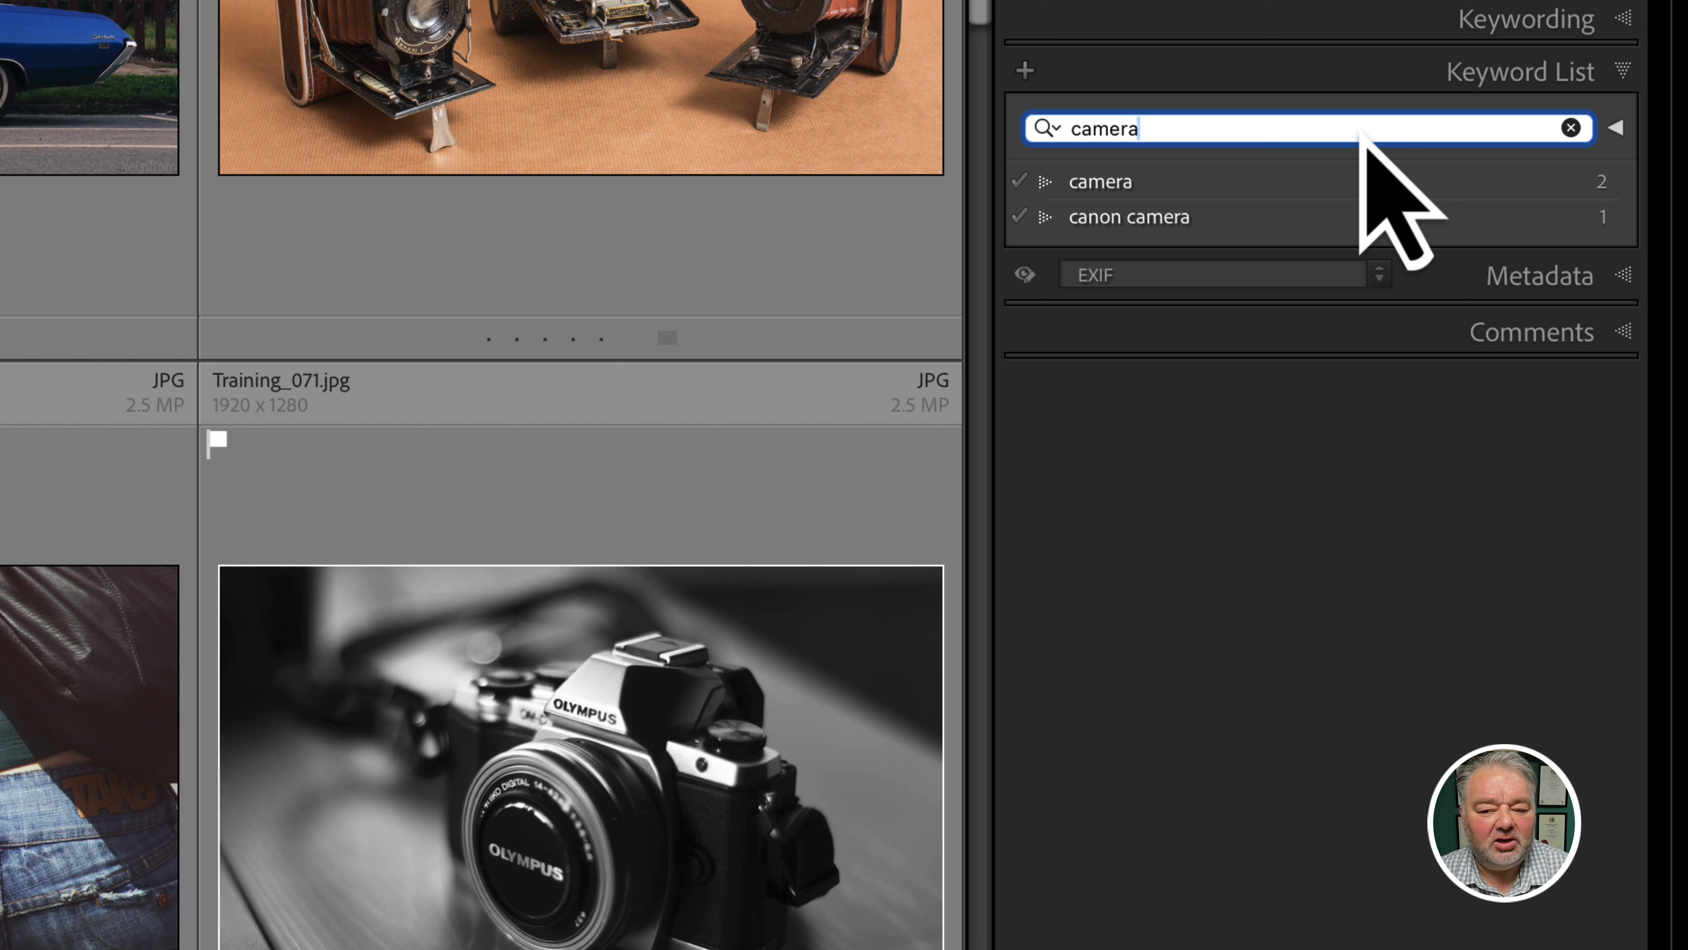
left_click(1572, 128)
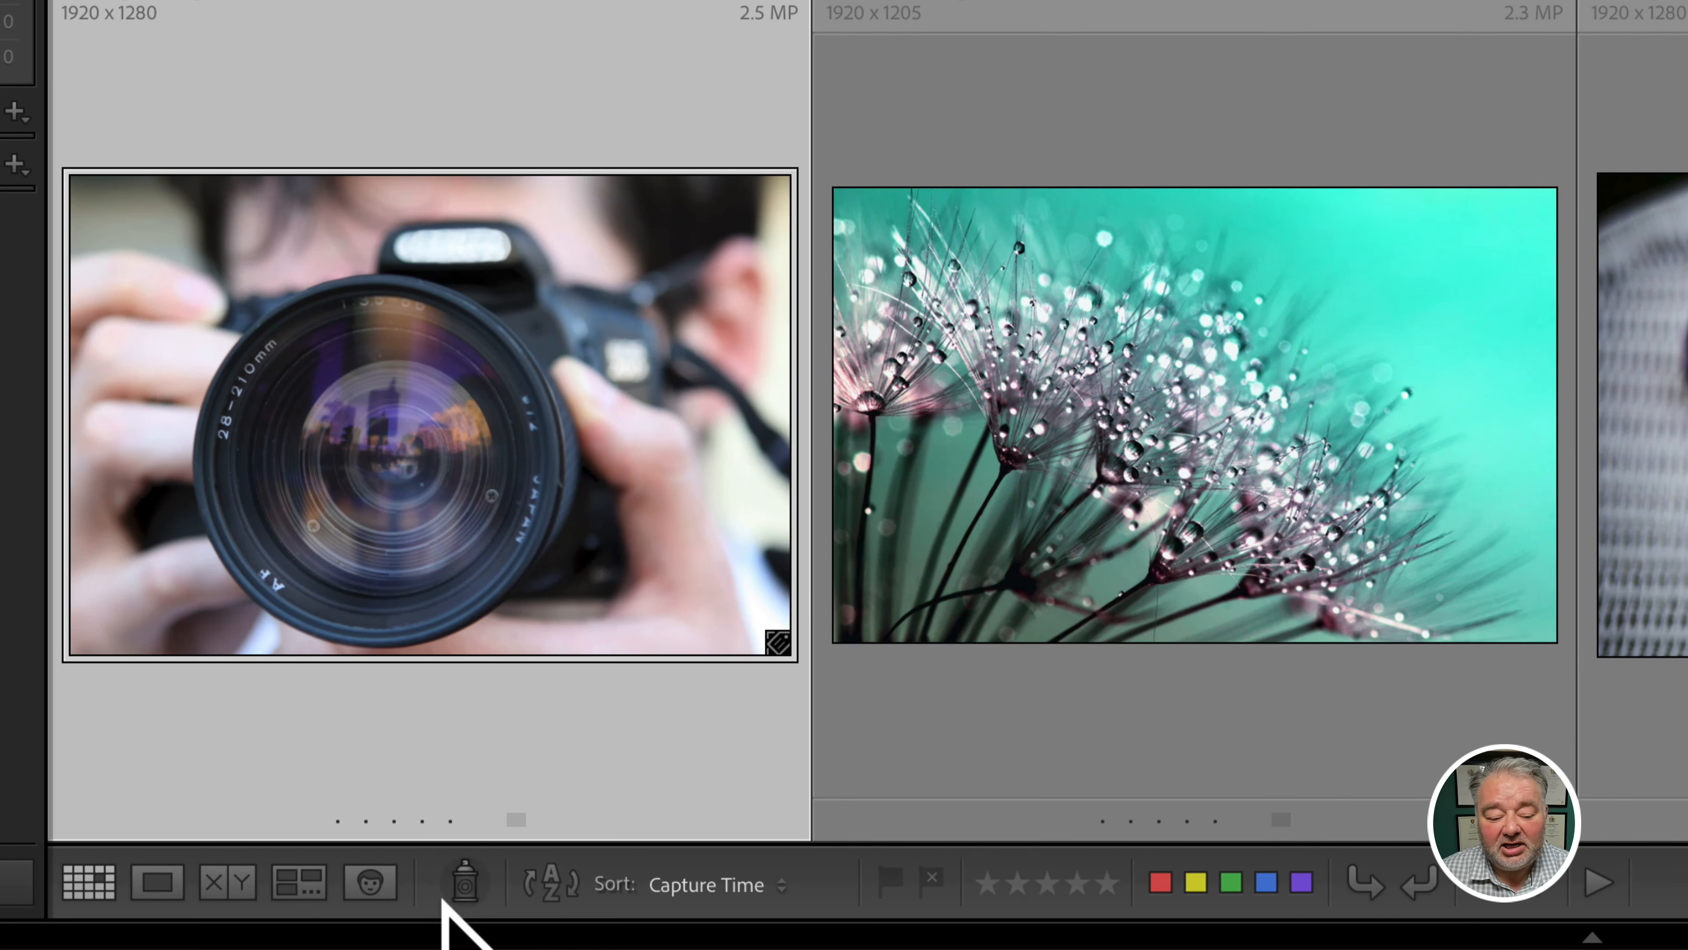
Activate the Painter tool and set it to paint the keyword camera
left_click(464, 890)
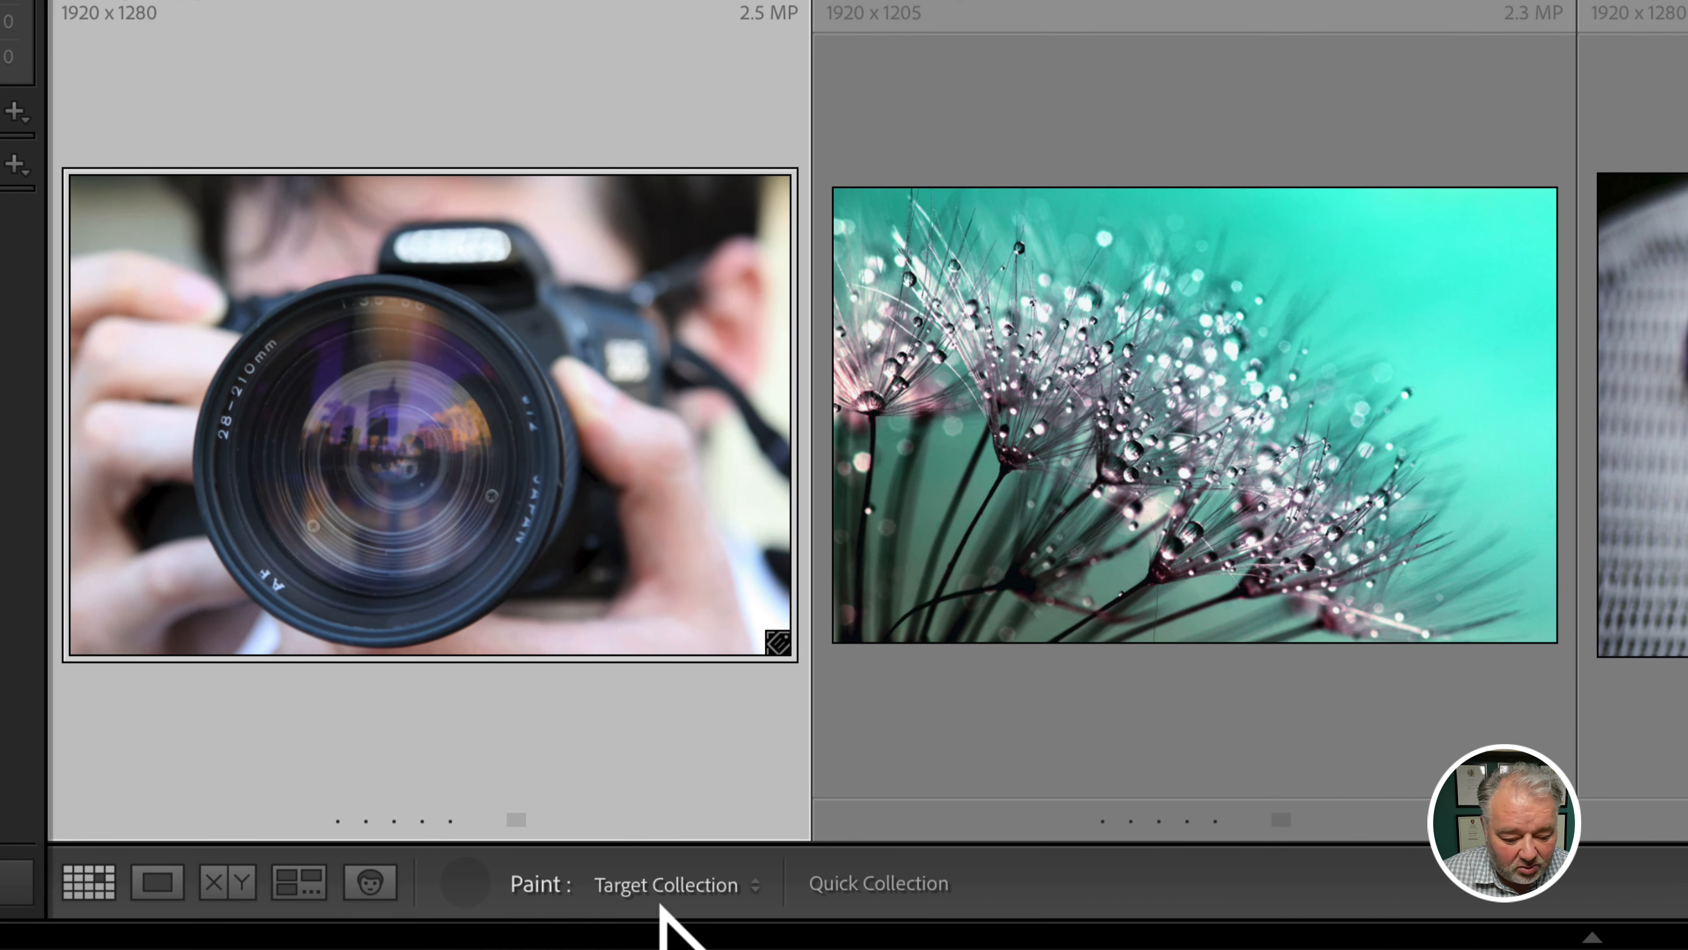
left_click(665, 890)
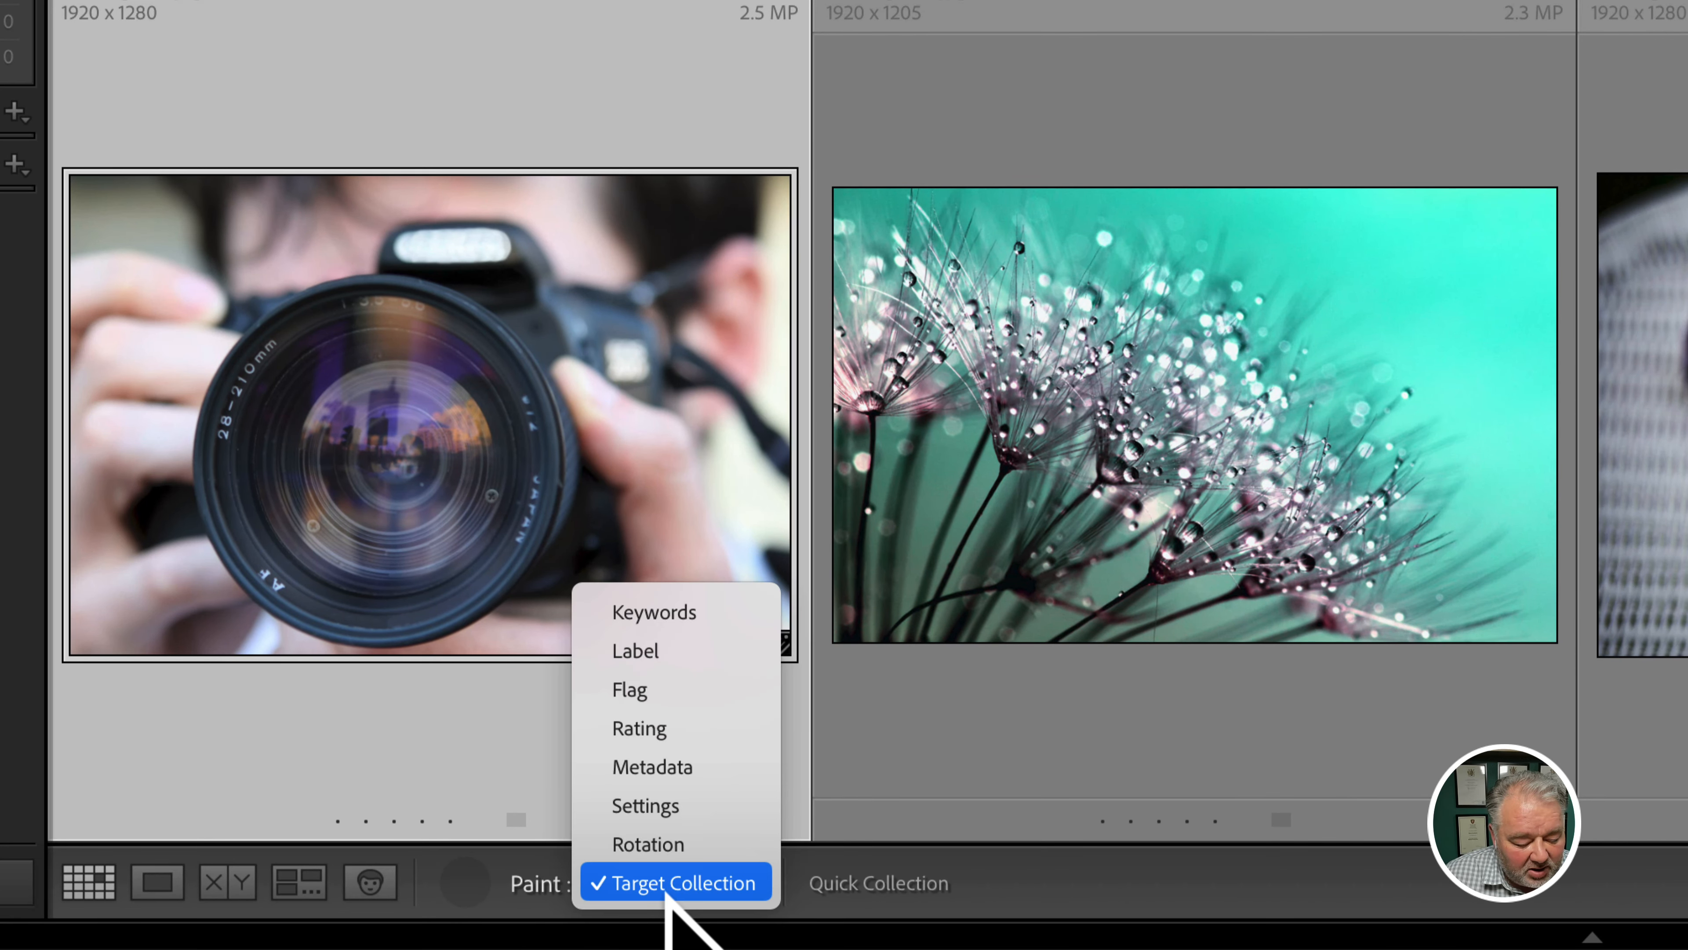
left_click(683, 616)
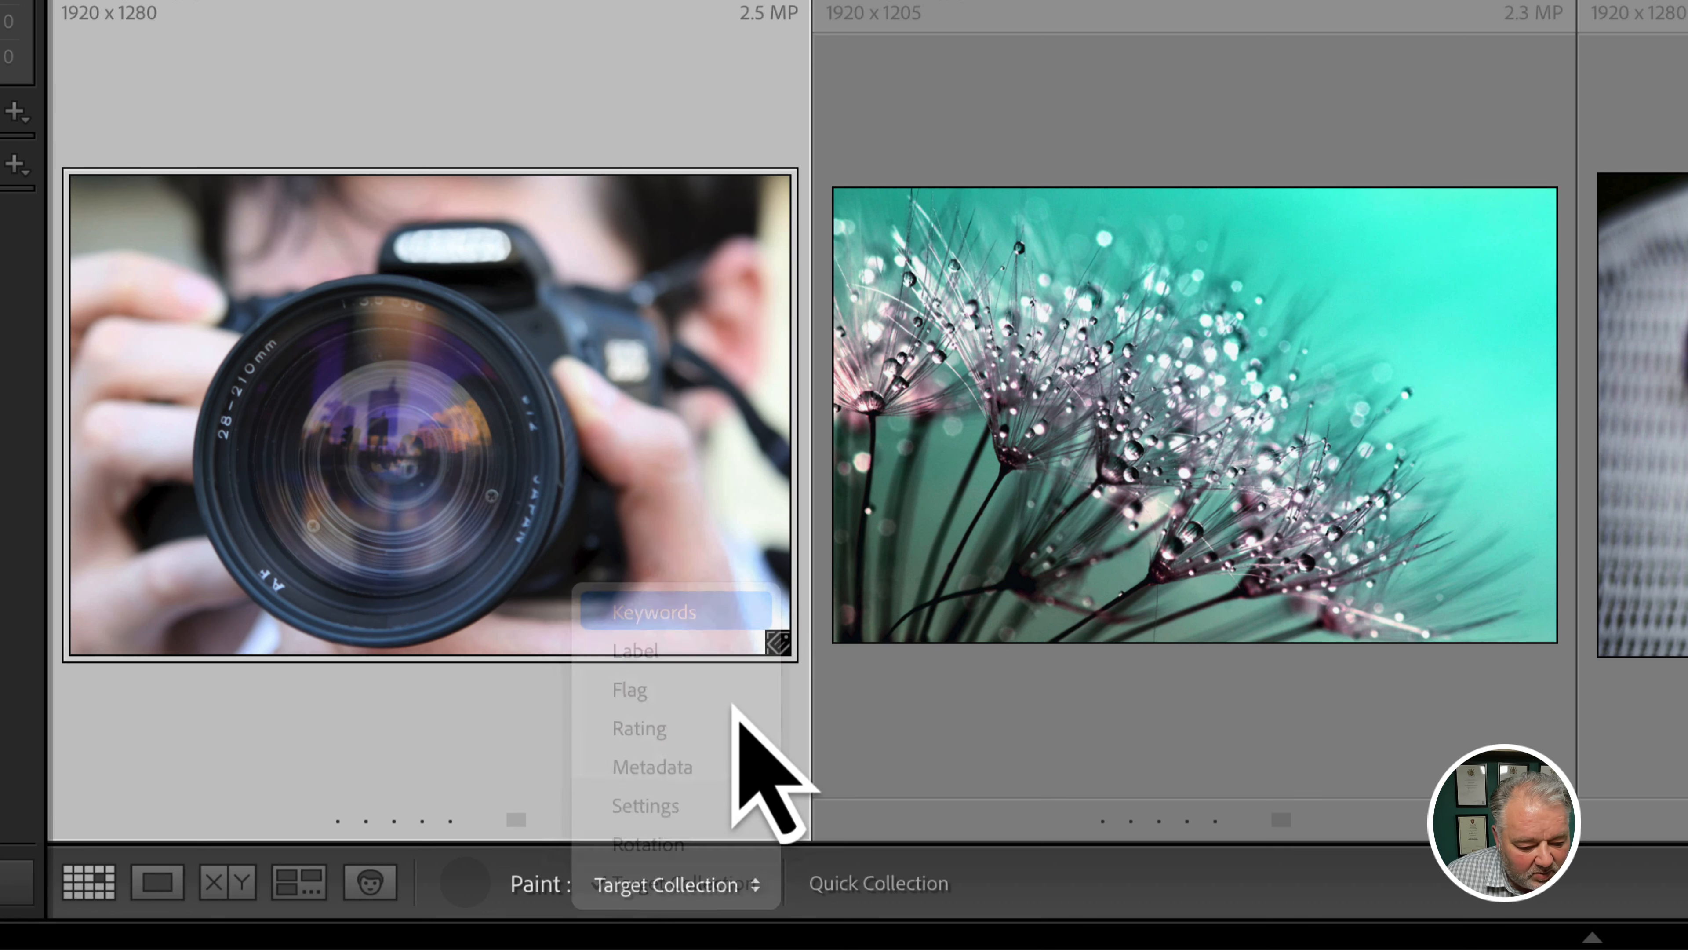
left_click(977, 890)
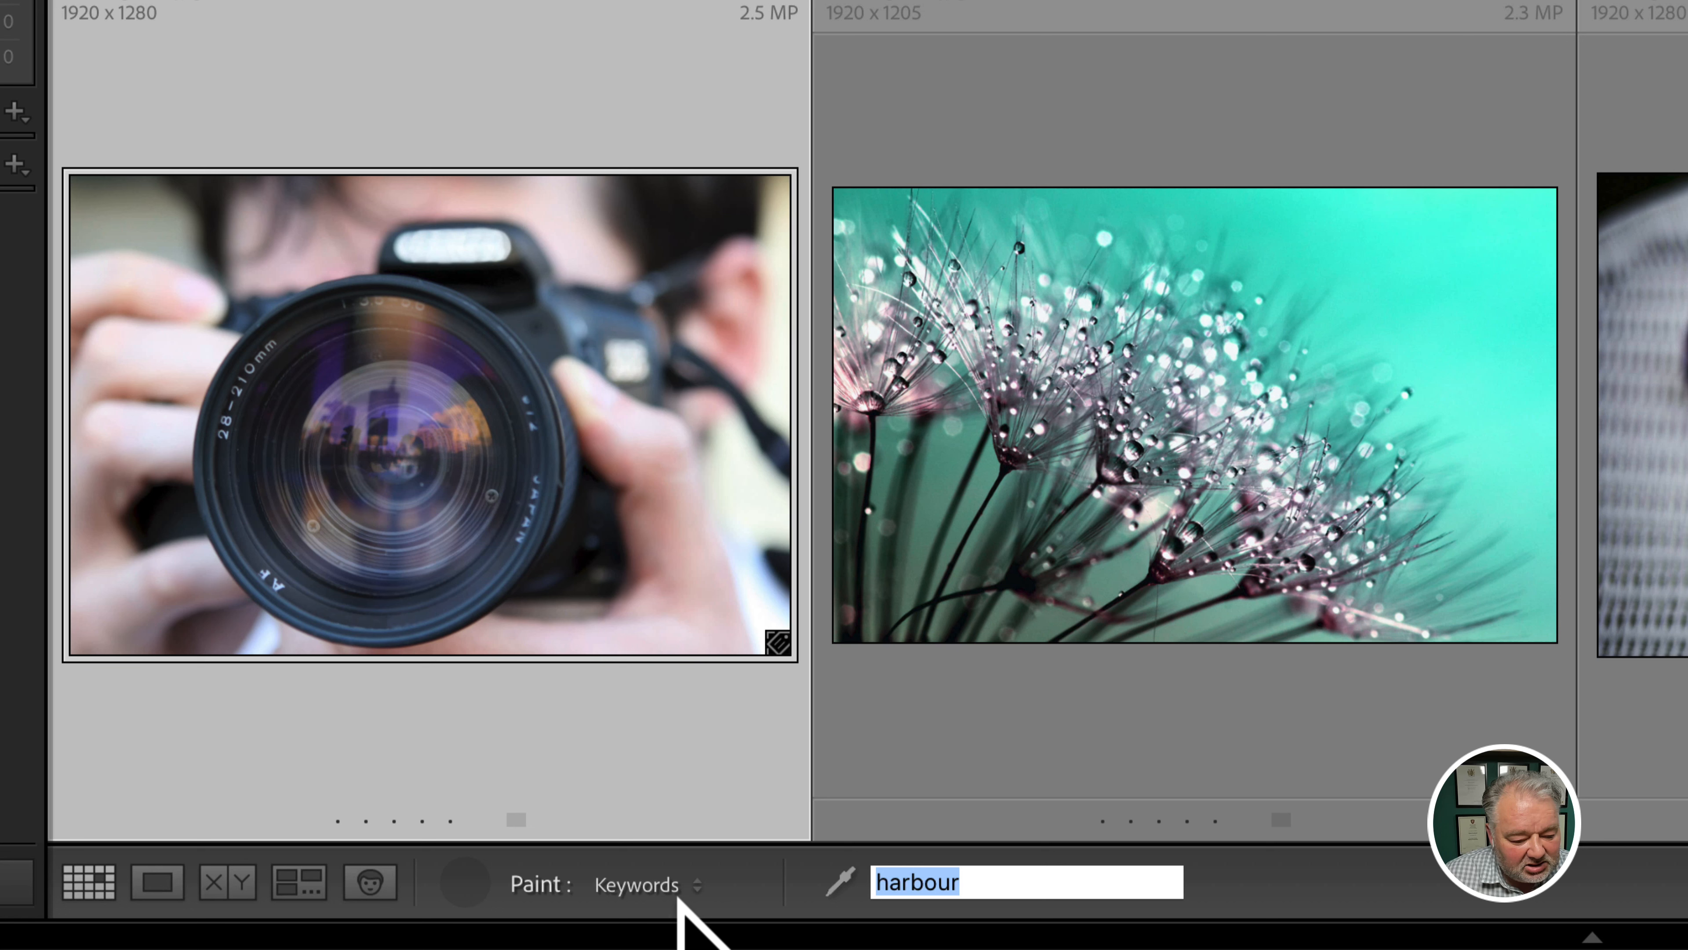
type("camera")
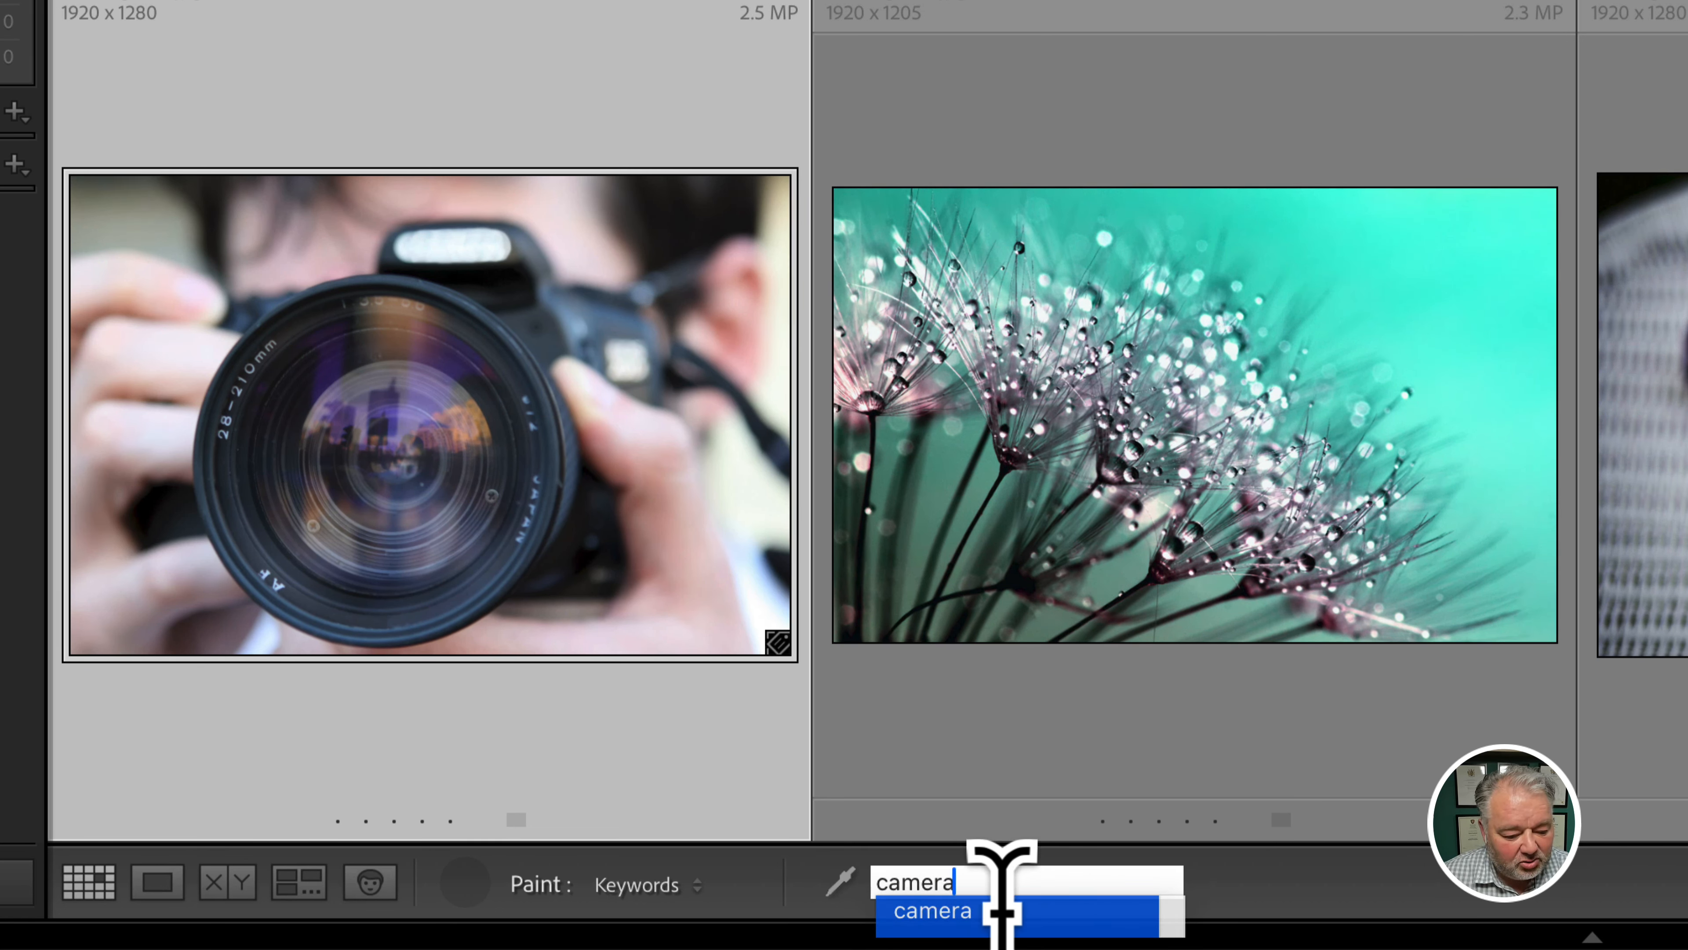
left_click(1034, 915)
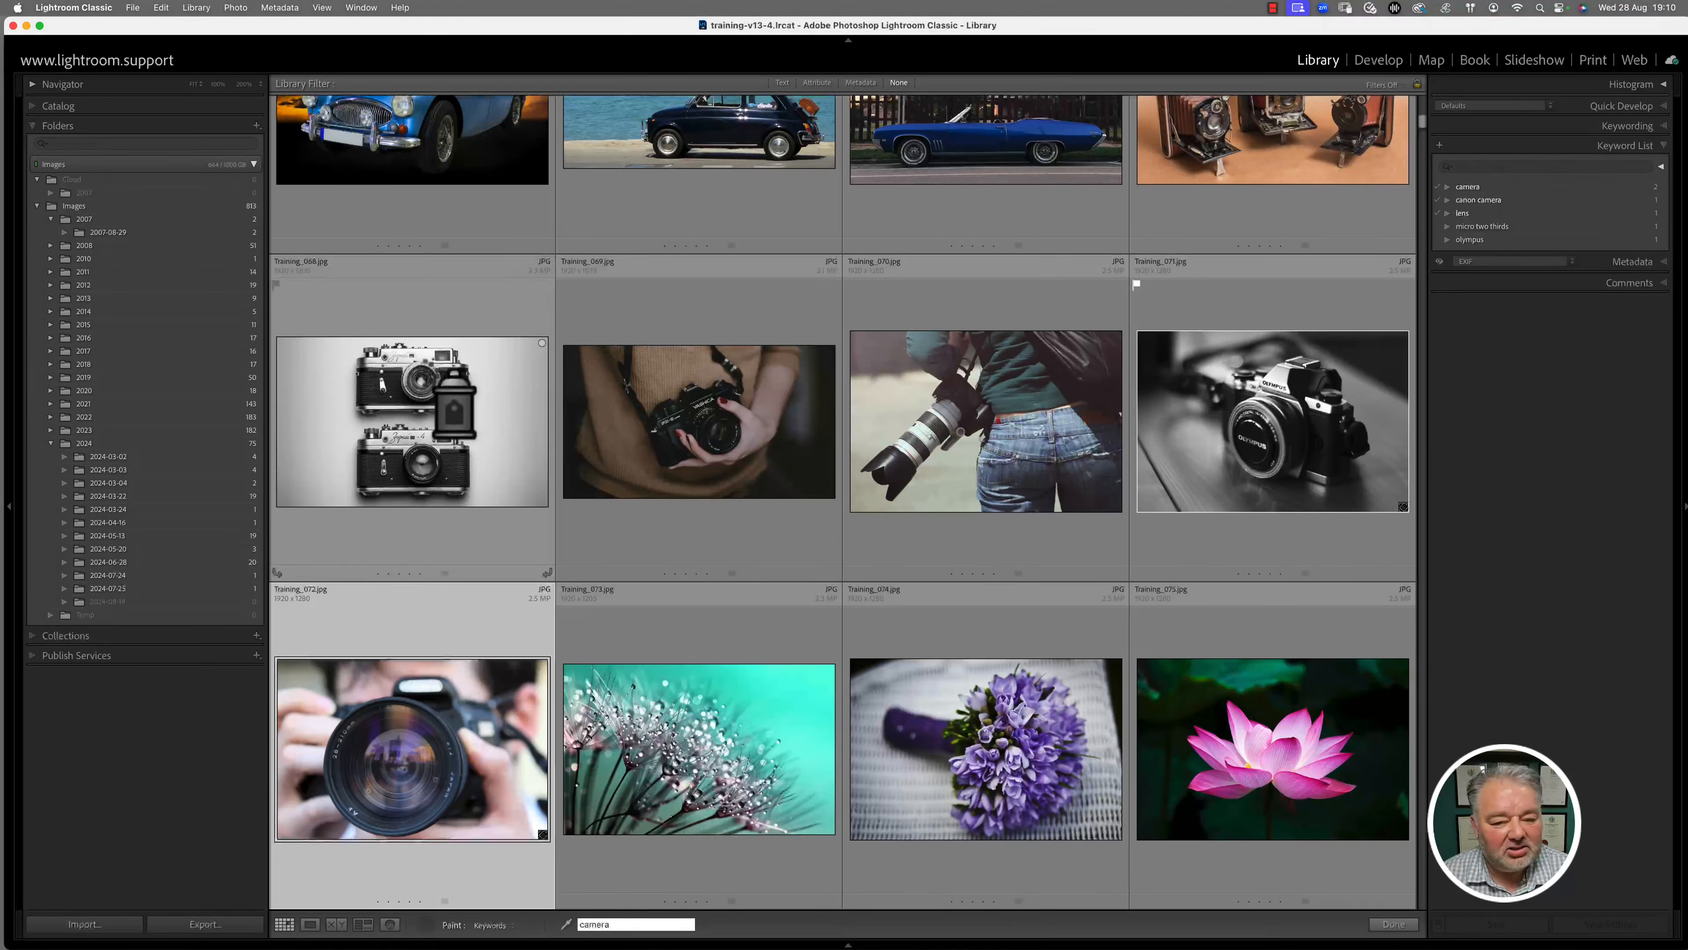
Paint the camera keyword onto the camera photos Training_068.jpg, Training_070.jpg and Training_067.jpg
left_click(913, 365)
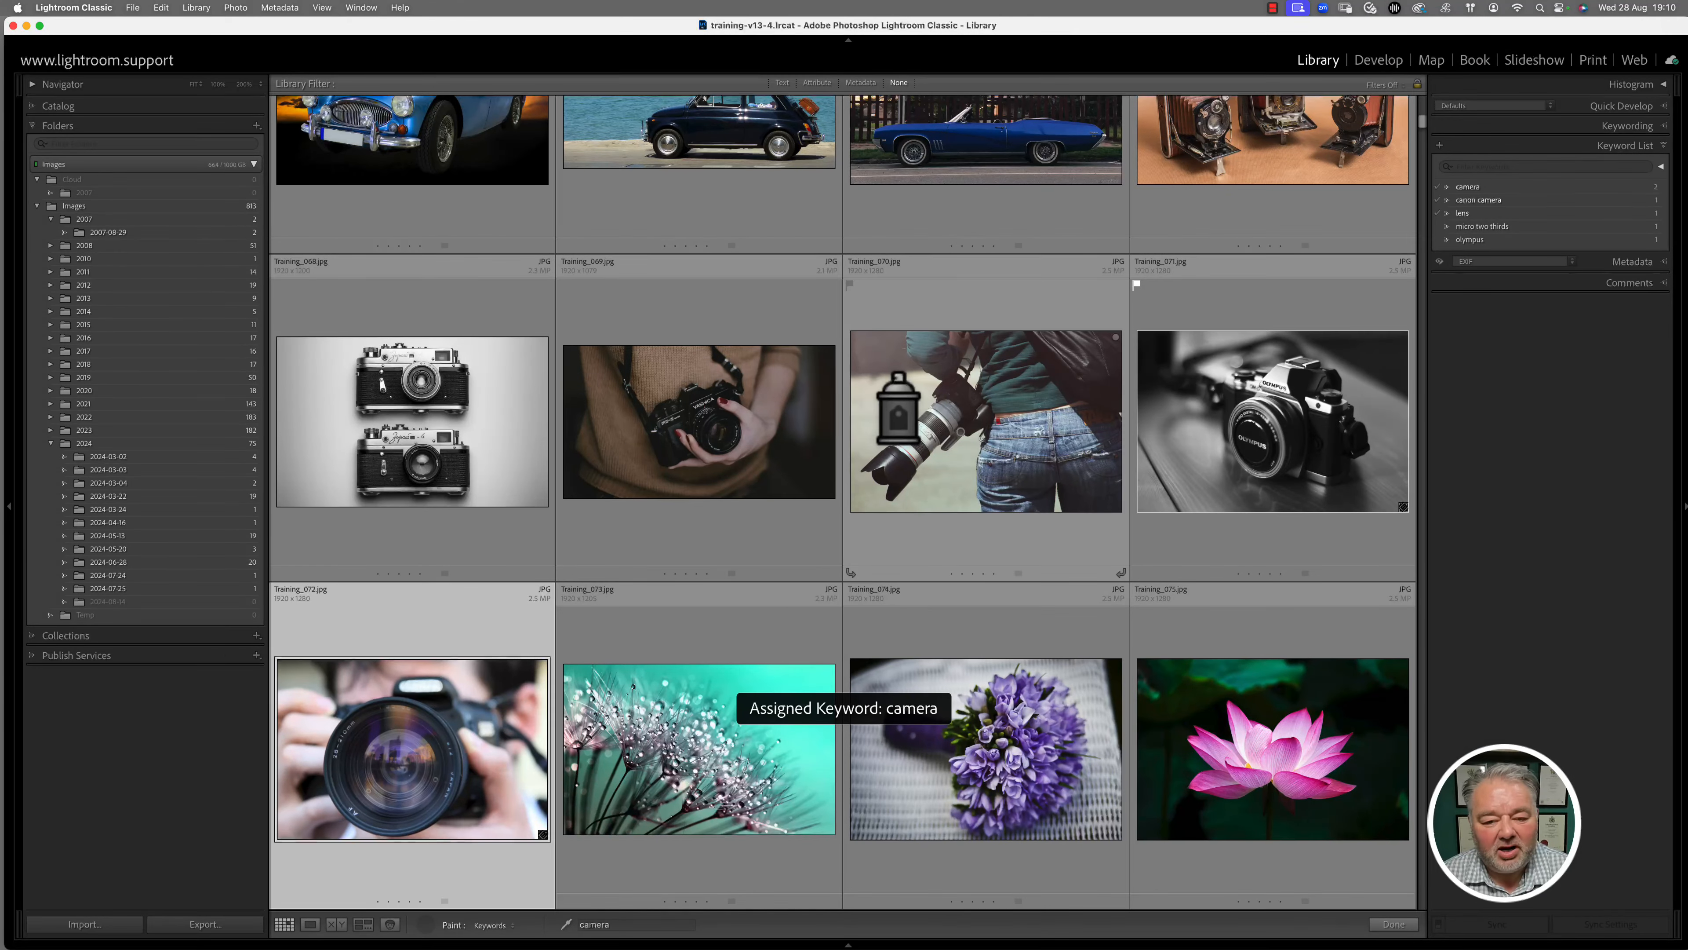
scroll(1273, 234, "up", 1)
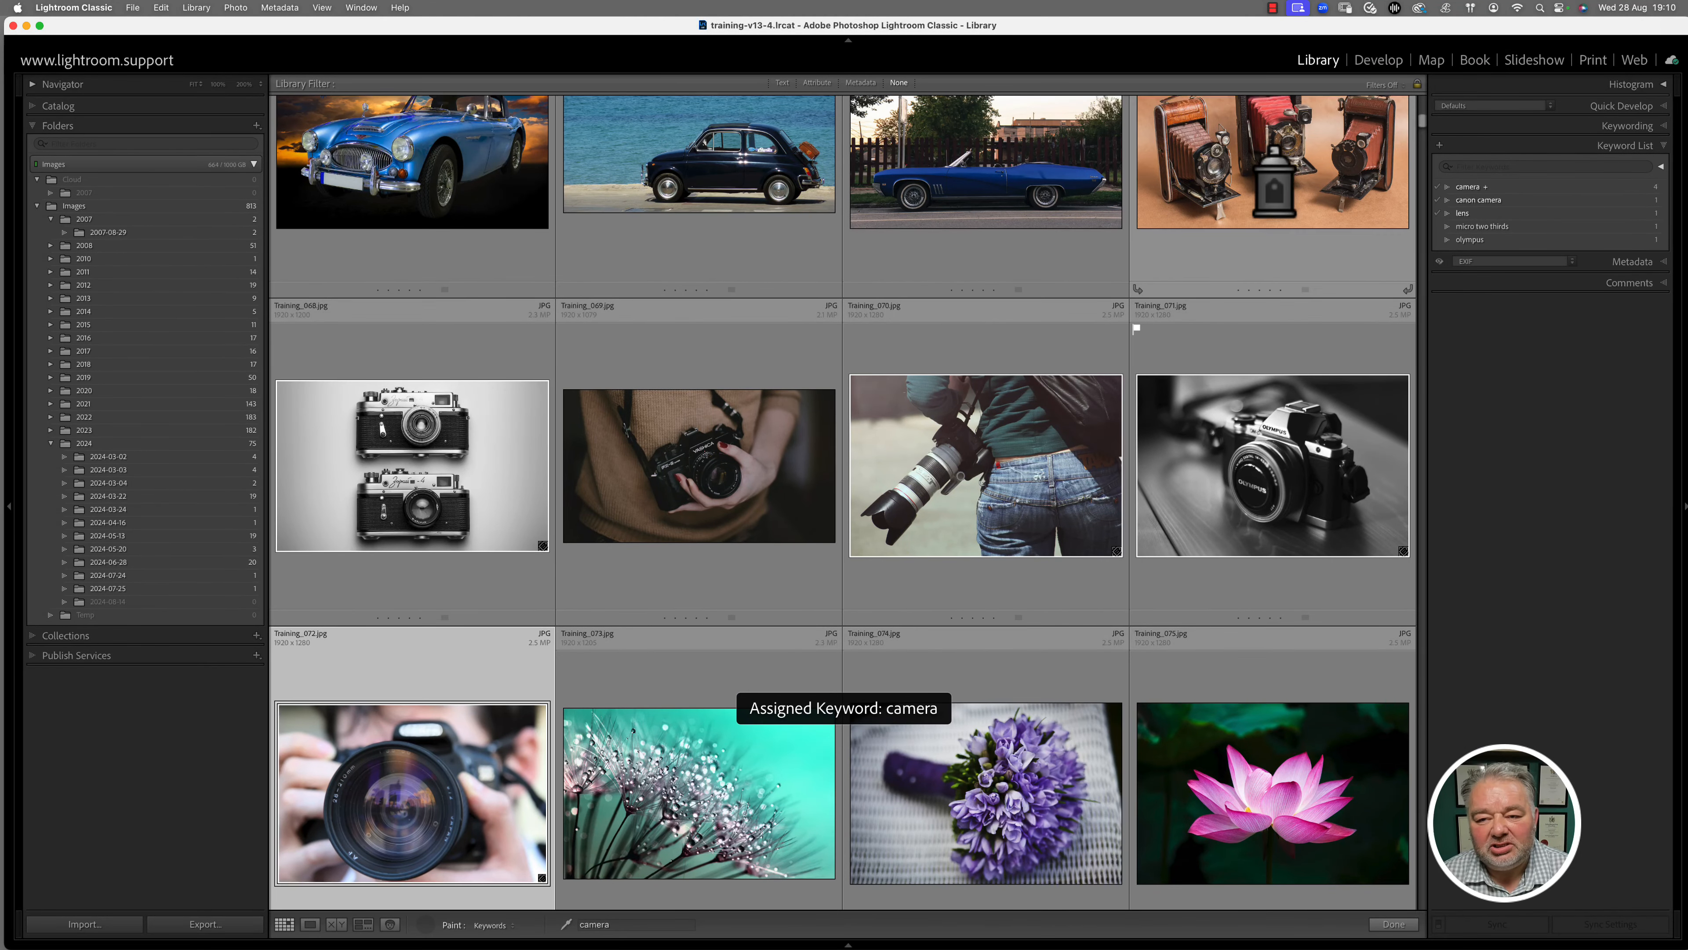
scroll(1243, 232, "up", 10)
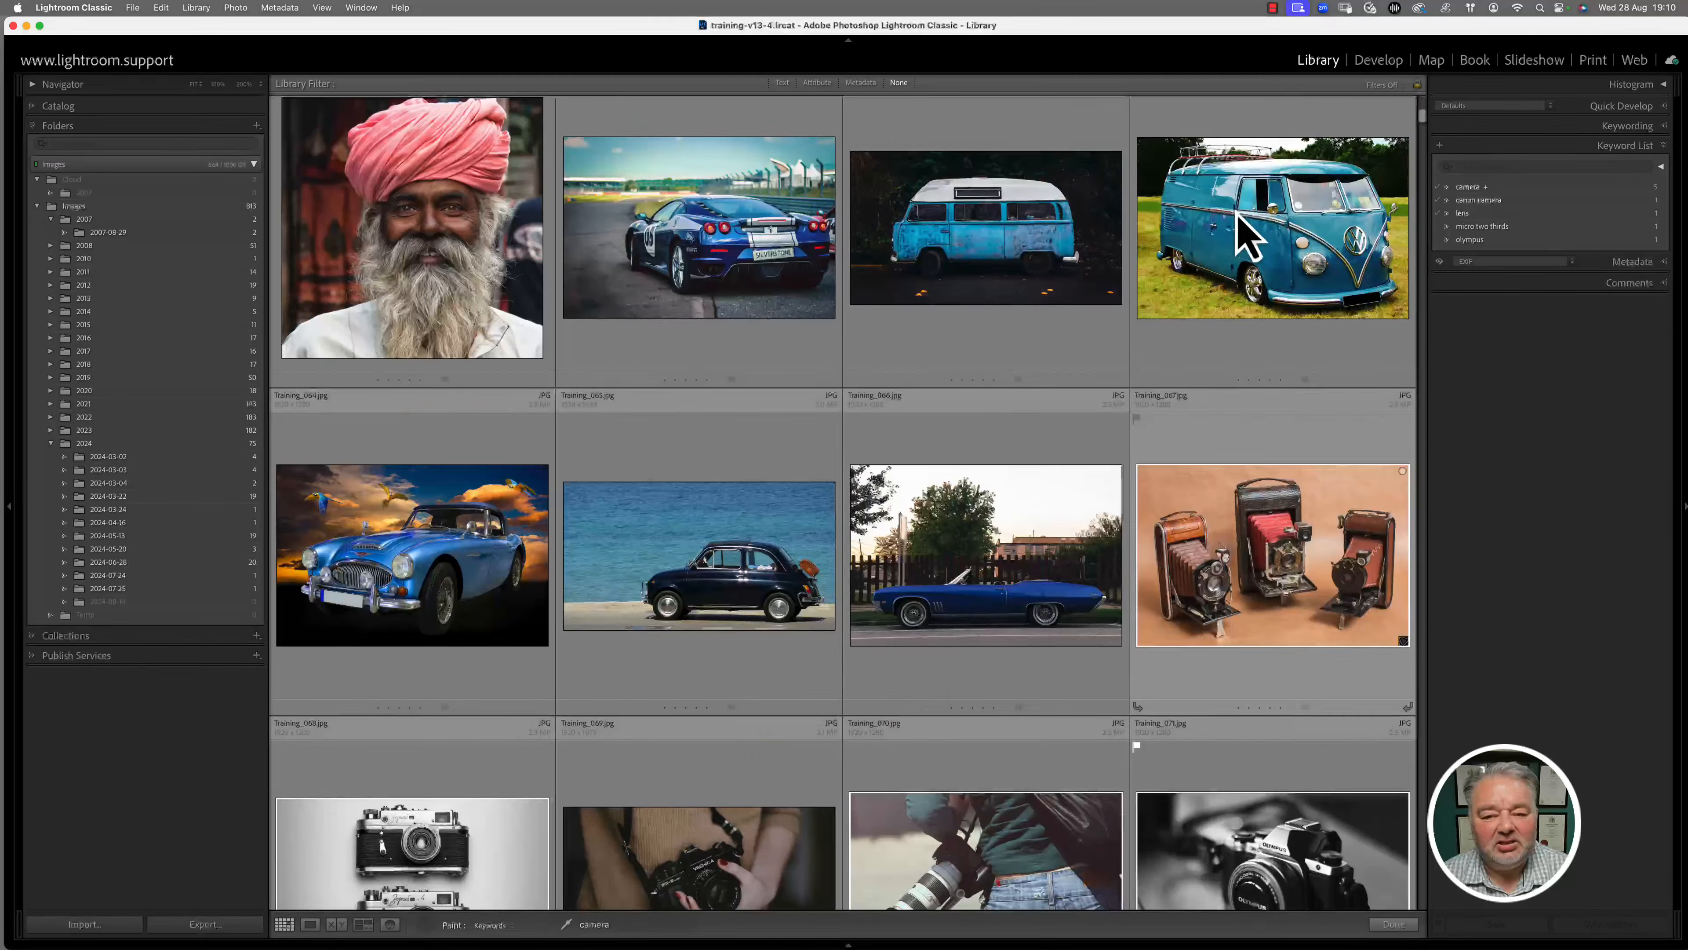
scroll(1248, 236, "up", 7)
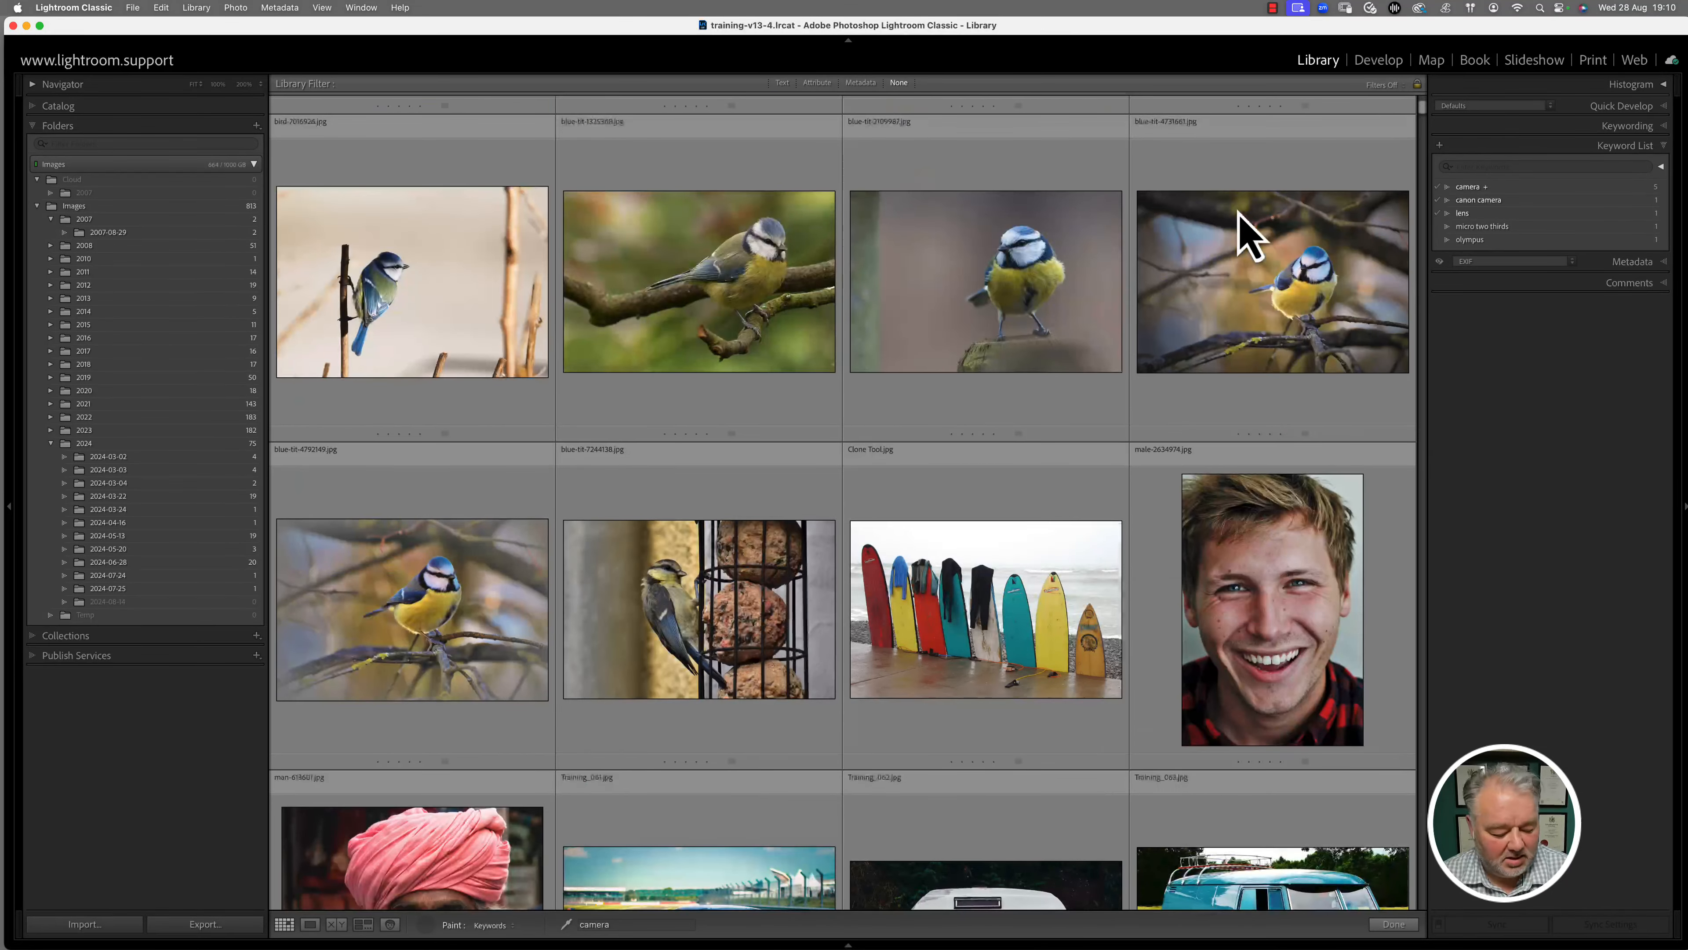
Hide the side panels and paint the camera keyword onto the camera photos Training_069.jpg and Training_017.jpg
key("Tab")
scroll(1173, 300, "down", 10)
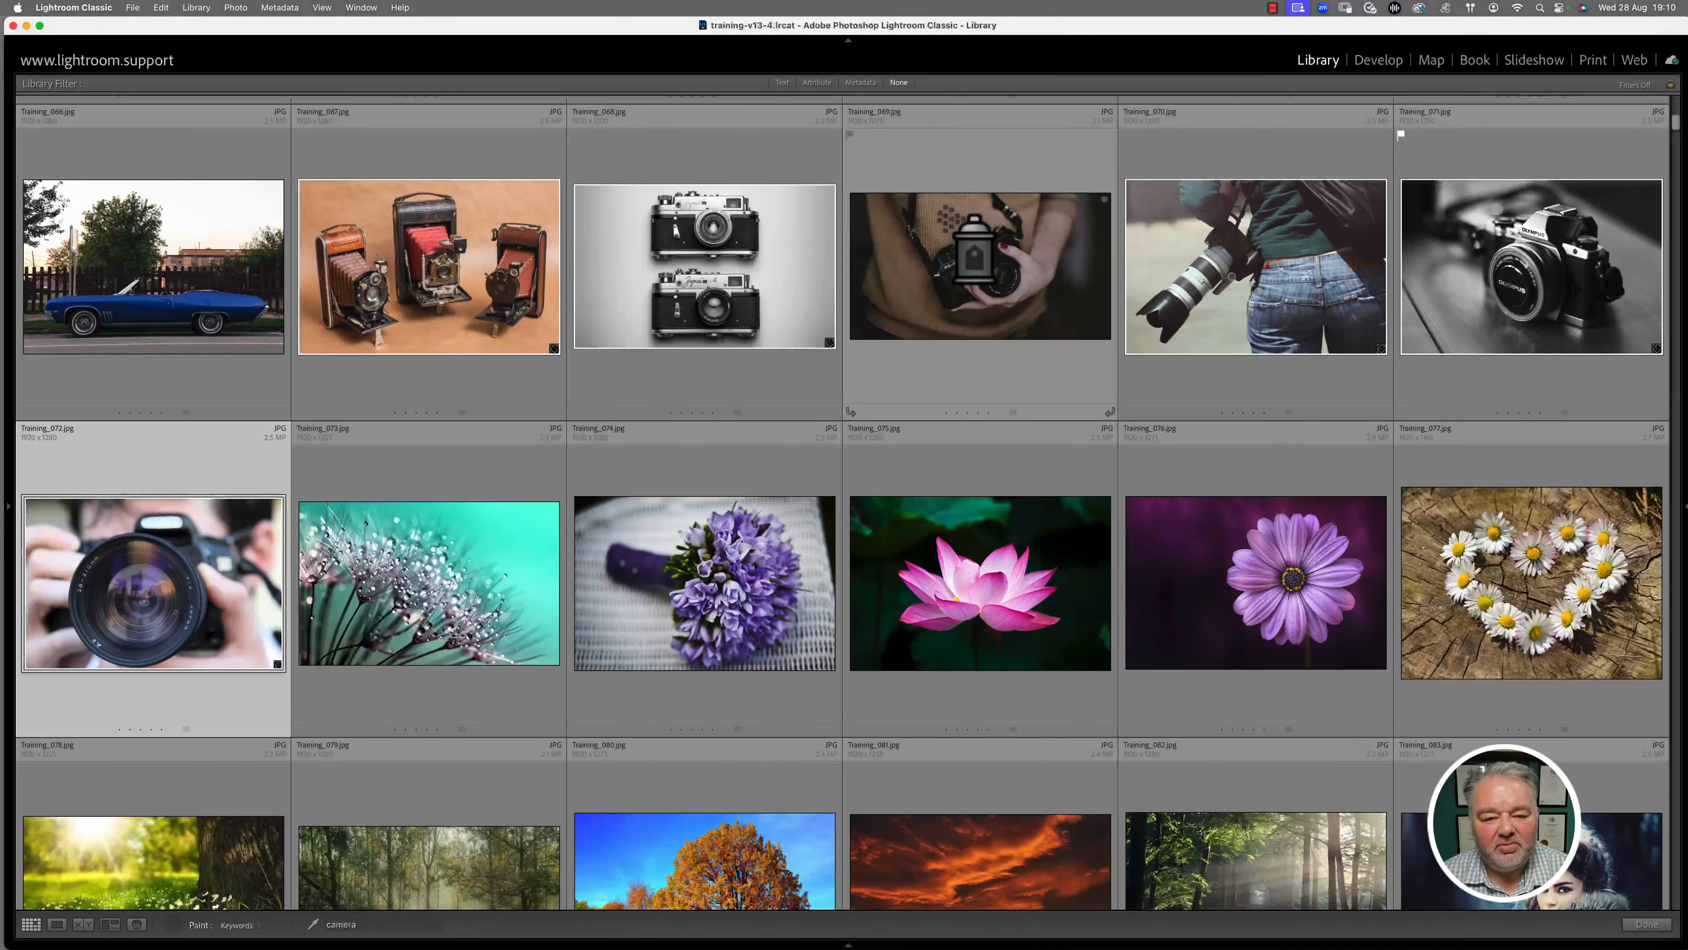
scroll(501, 283, "down", 7)
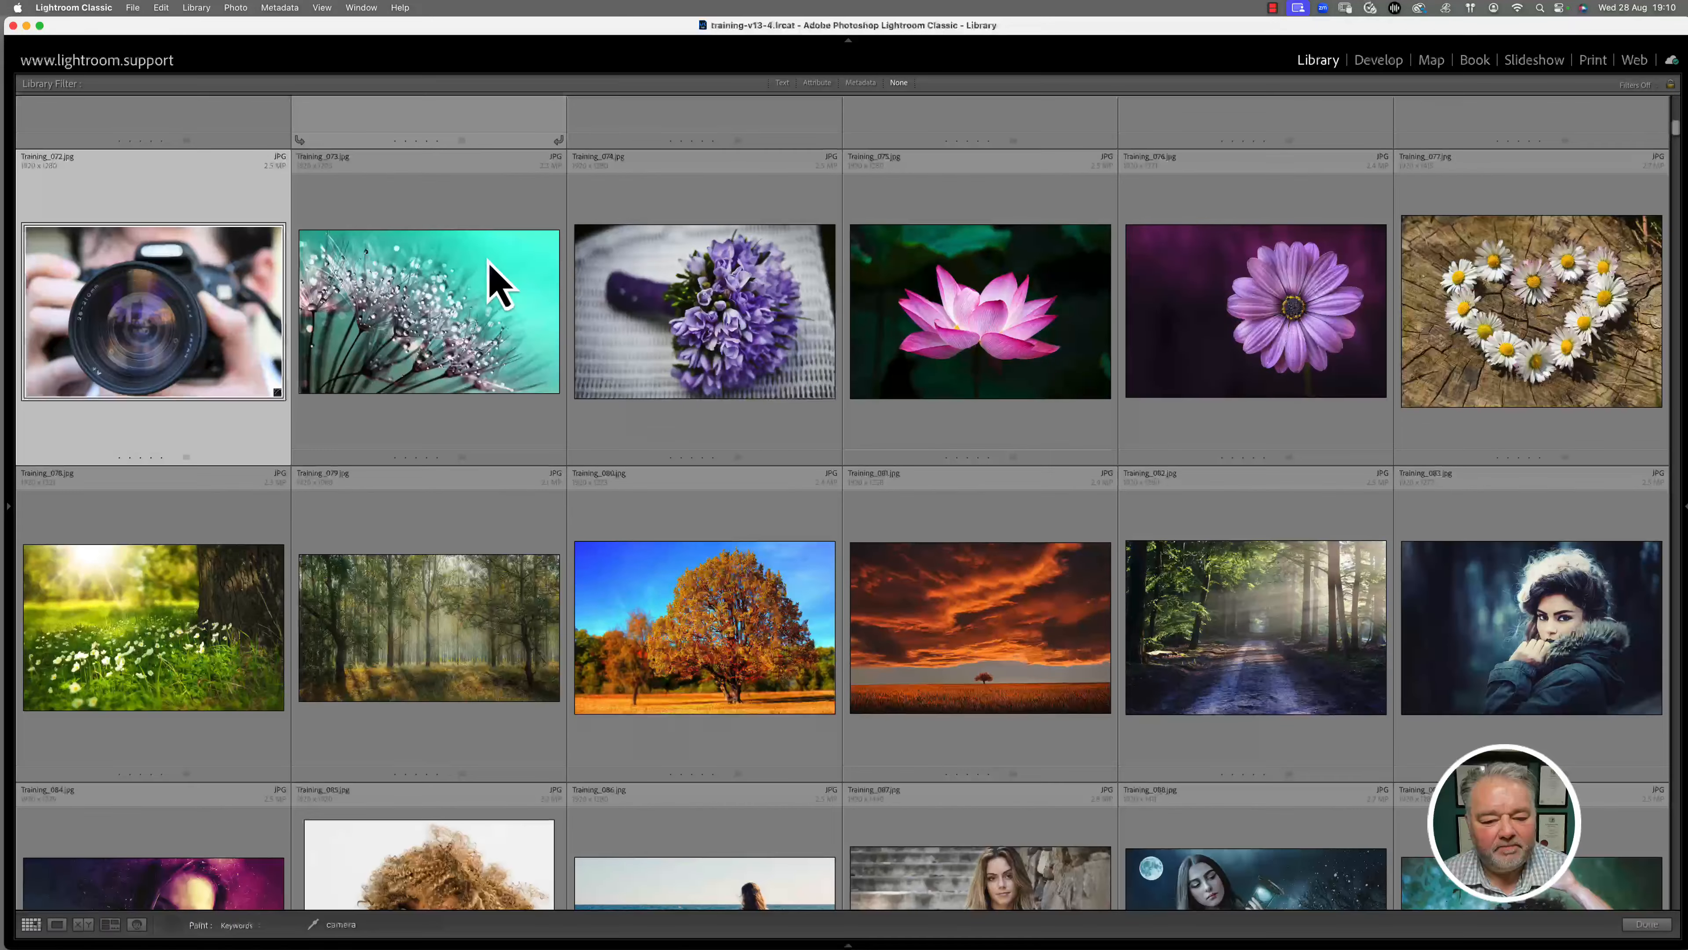
scroll(499, 282, "down", 10)
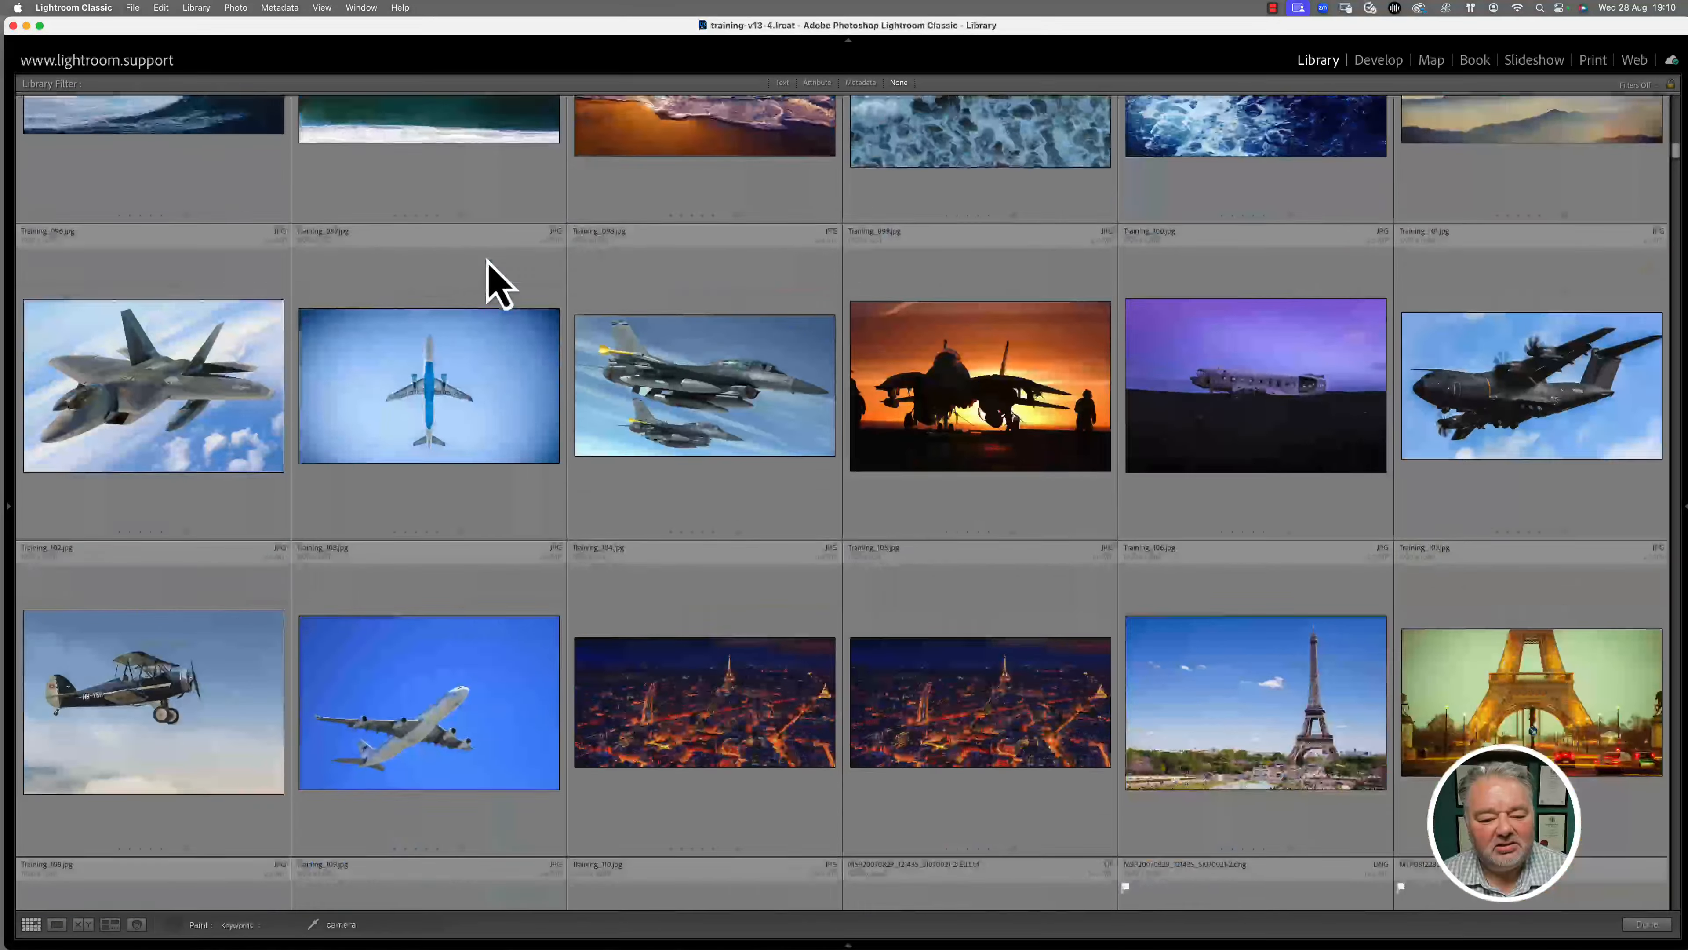
scroll(499, 282, "down", 12)
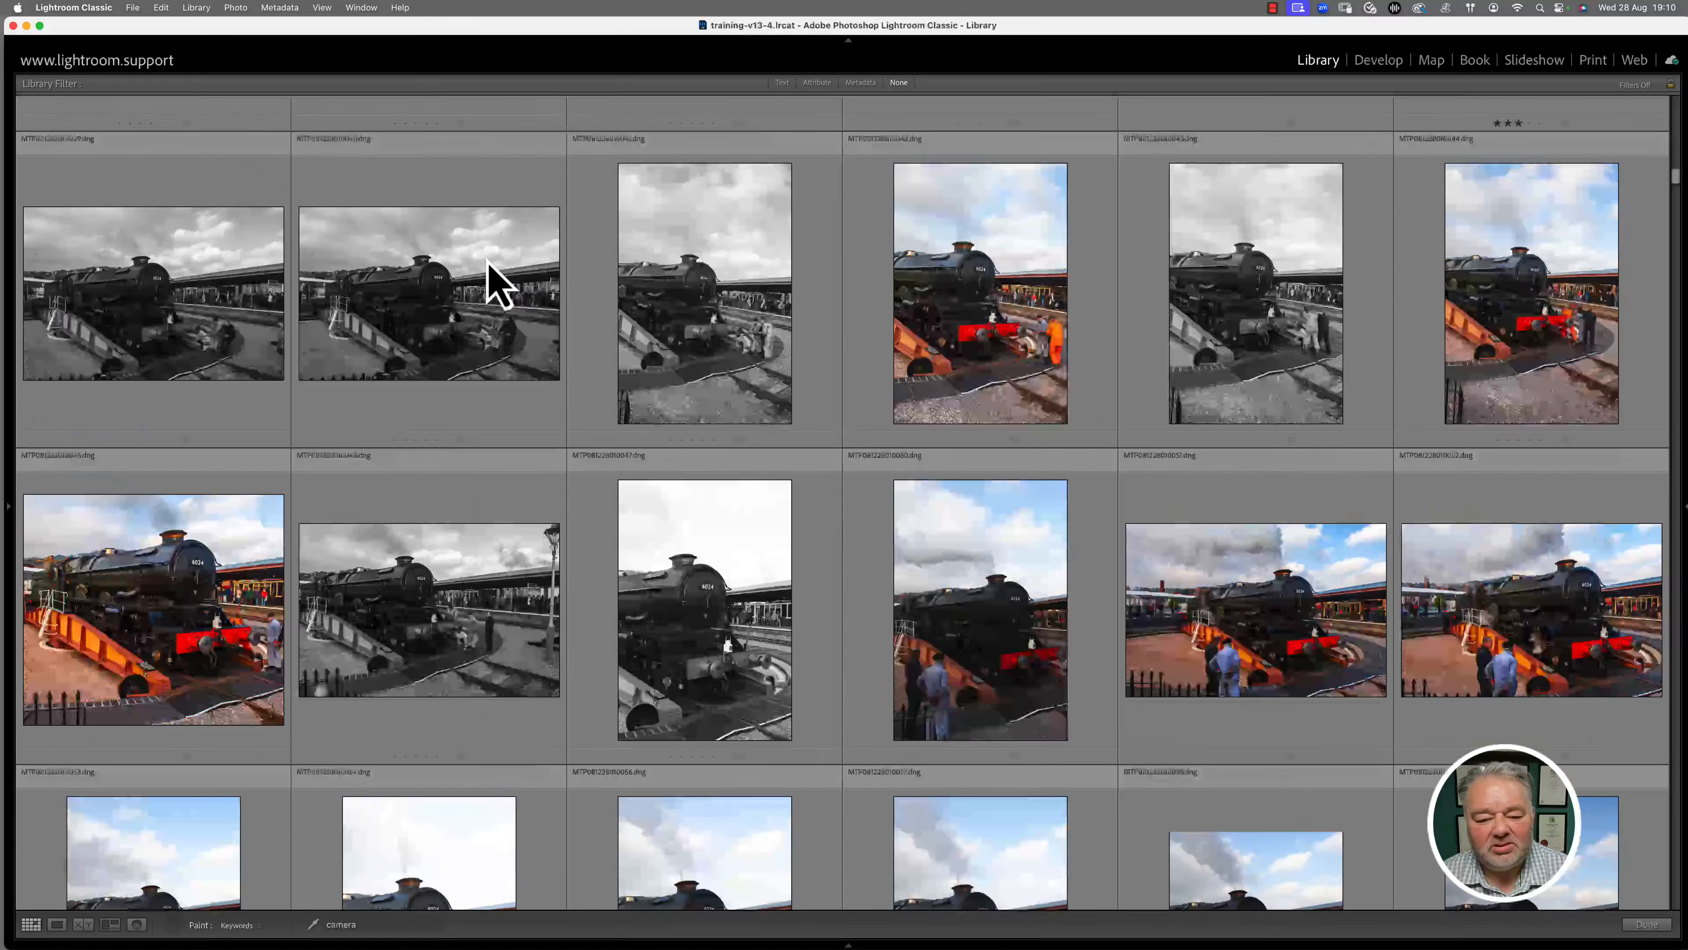
scroll(499, 283, "down", 20)
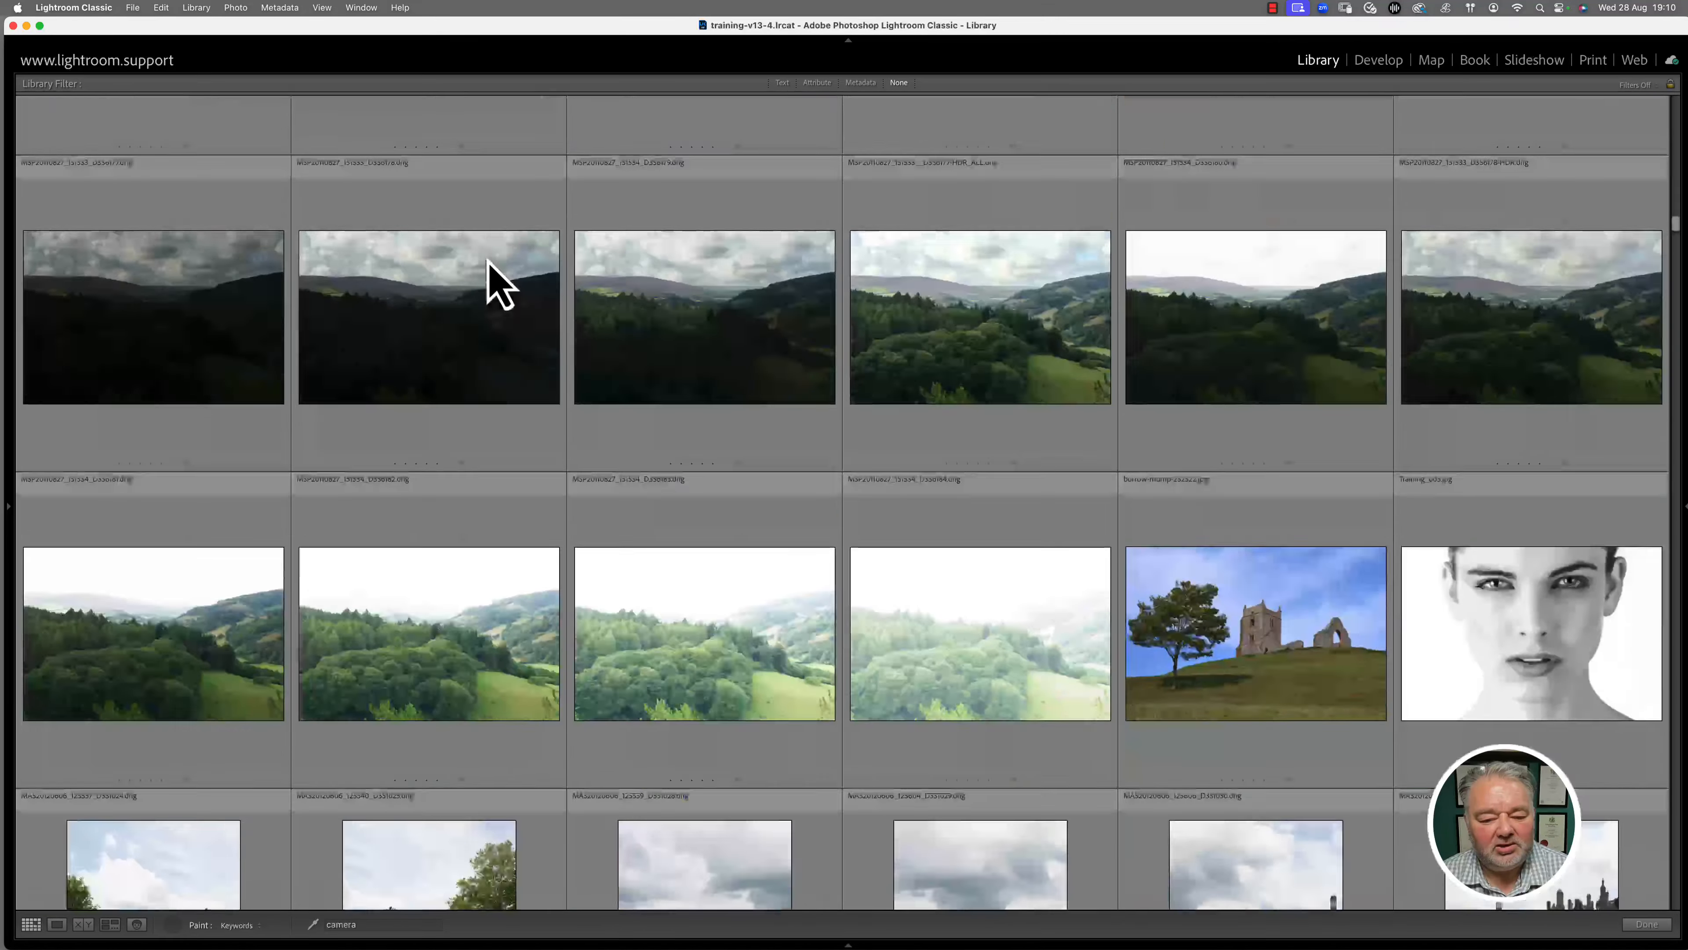
scroll(499, 283, "down", 20)
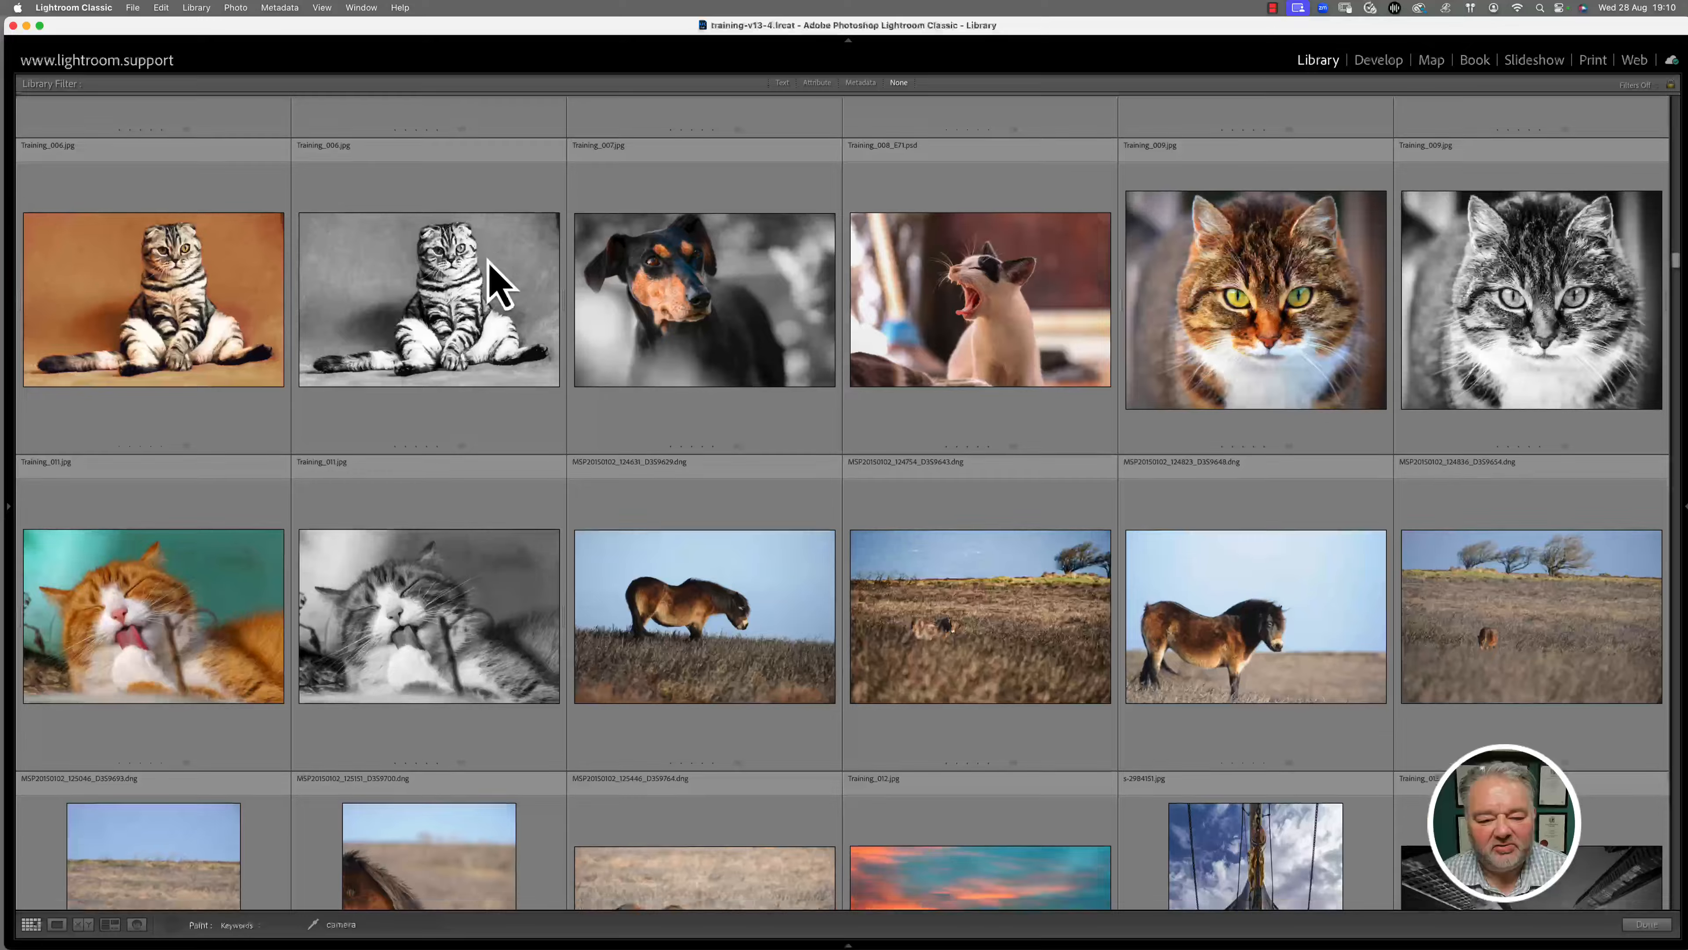
scroll(499, 283, "down", 3)
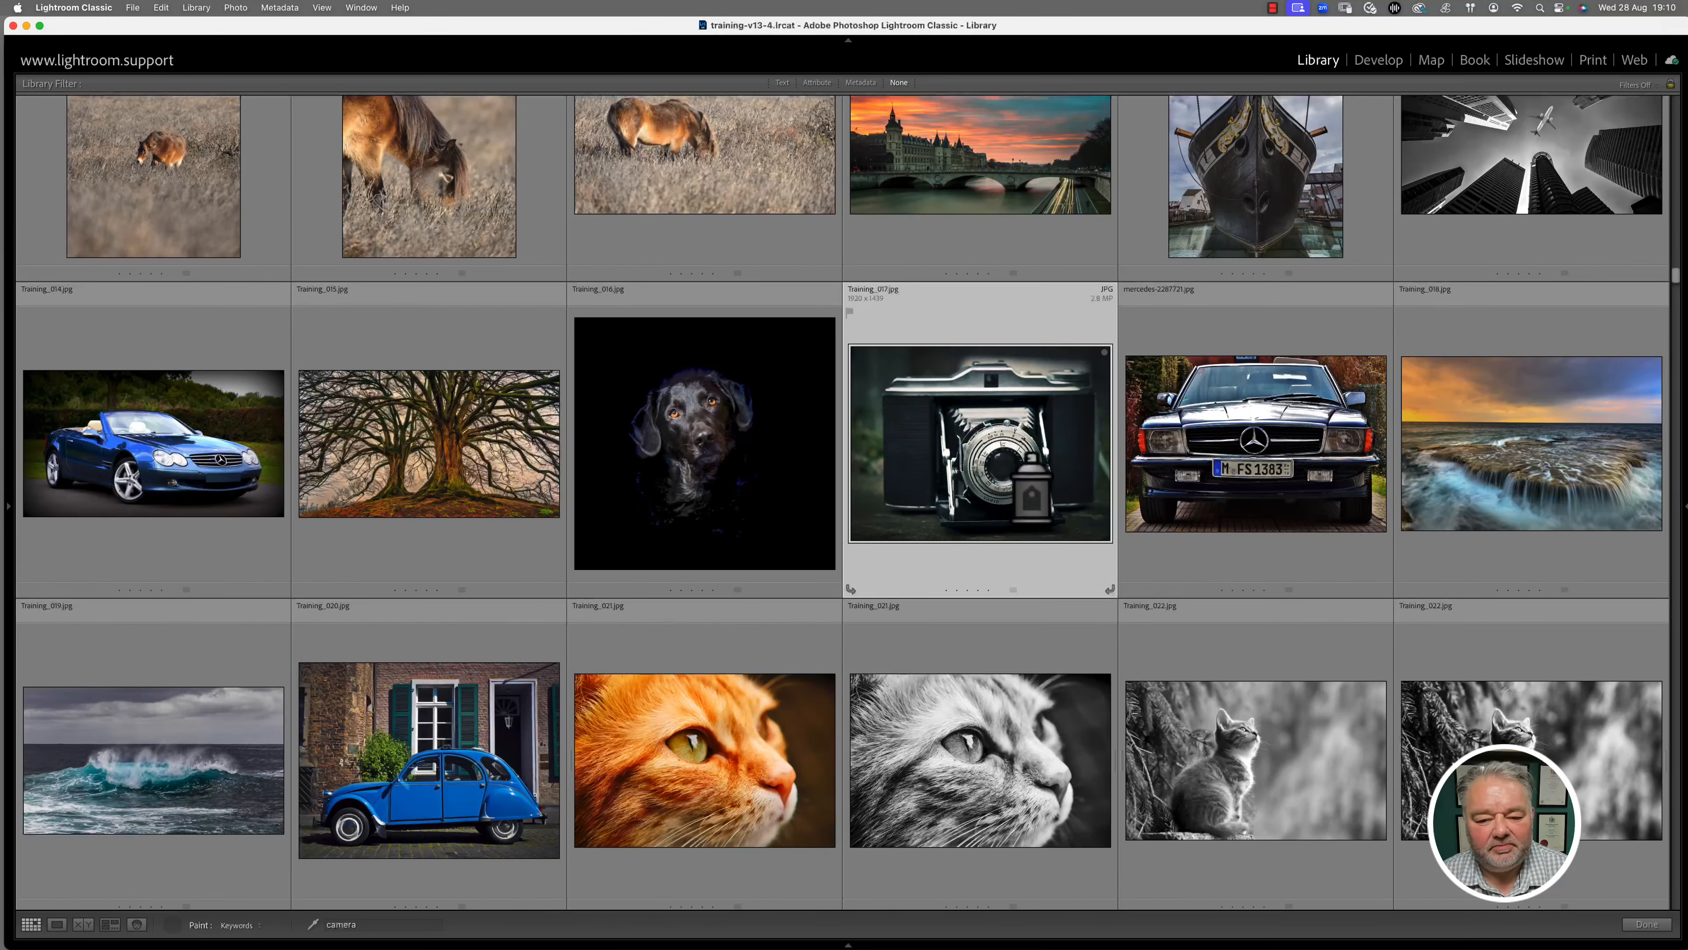
Paint the camera keyword onto Training_026.jpg, Training_048.jpg and the further photos of people carrying cameras
scroll(1014, 461, "down", 10)
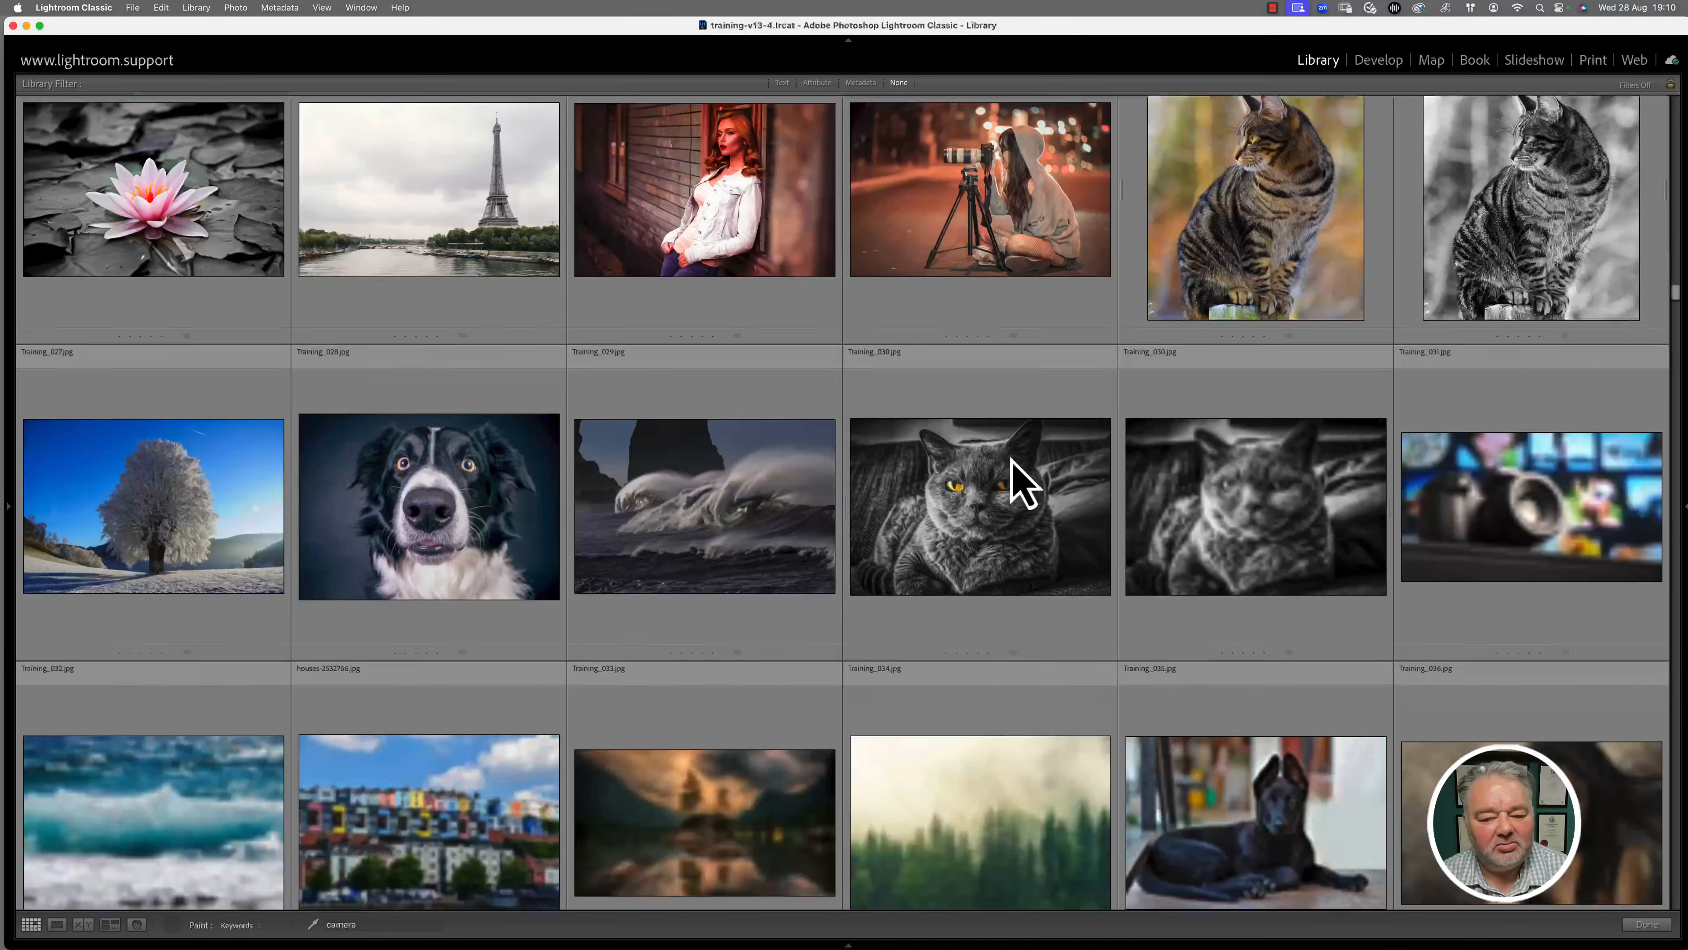
scroll(1010, 466, "up", 5)
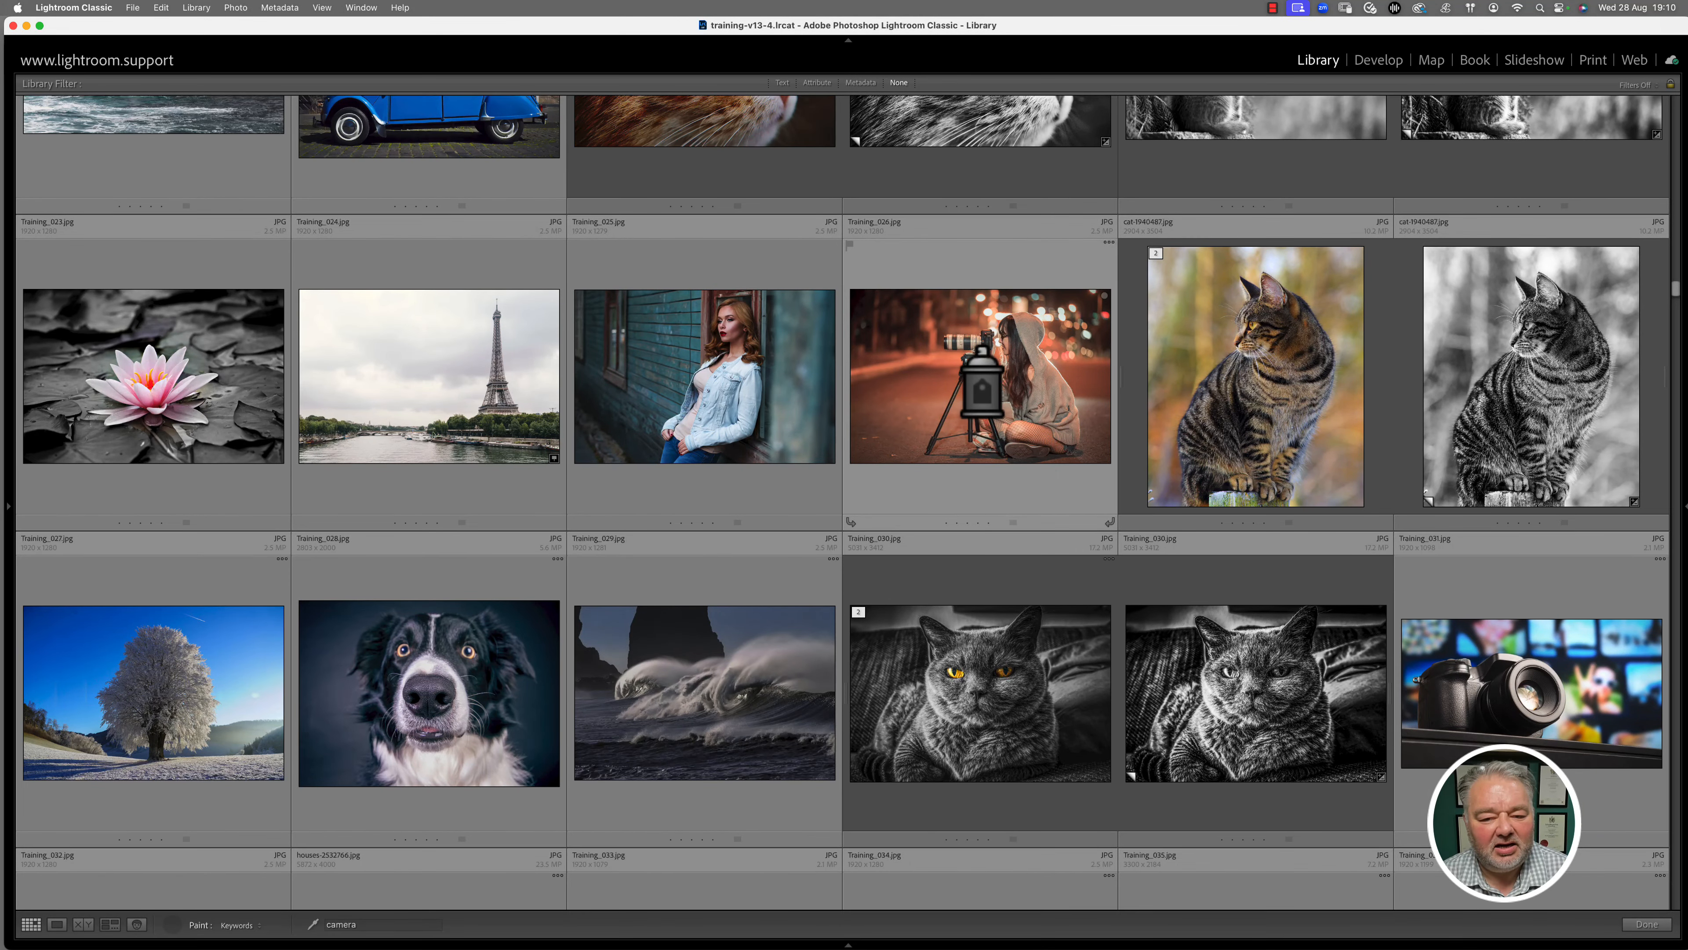
left_click(977, 382)
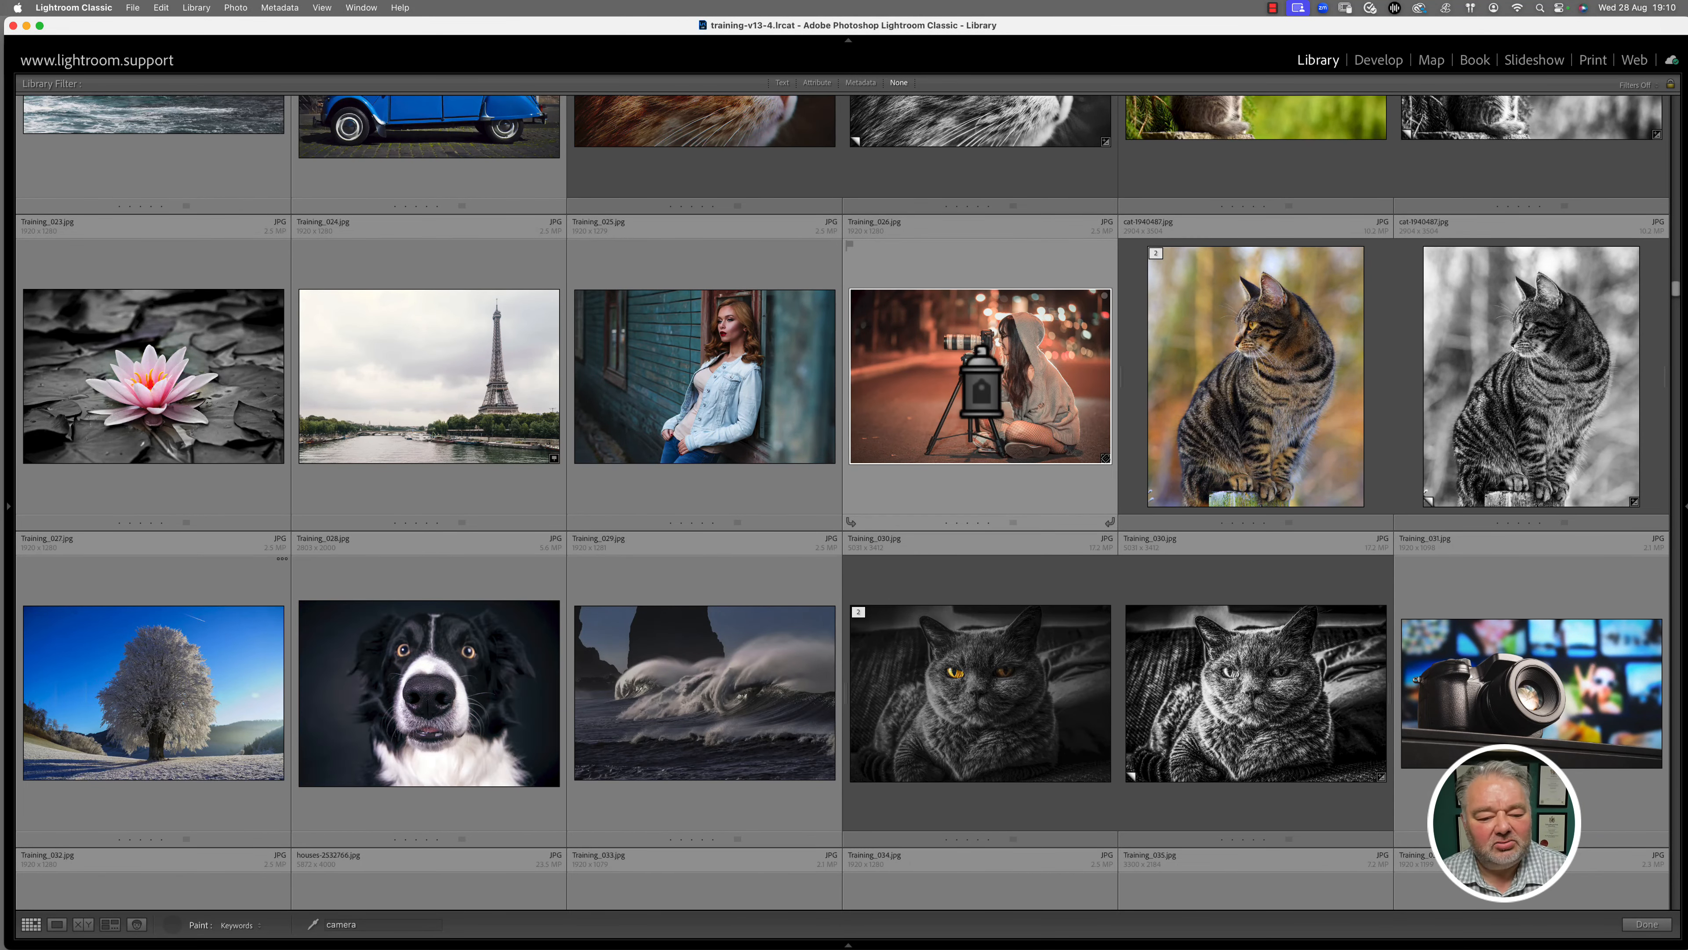
scroll(971, 376, "down", 2)
scroll(965, 356, "down", 15)
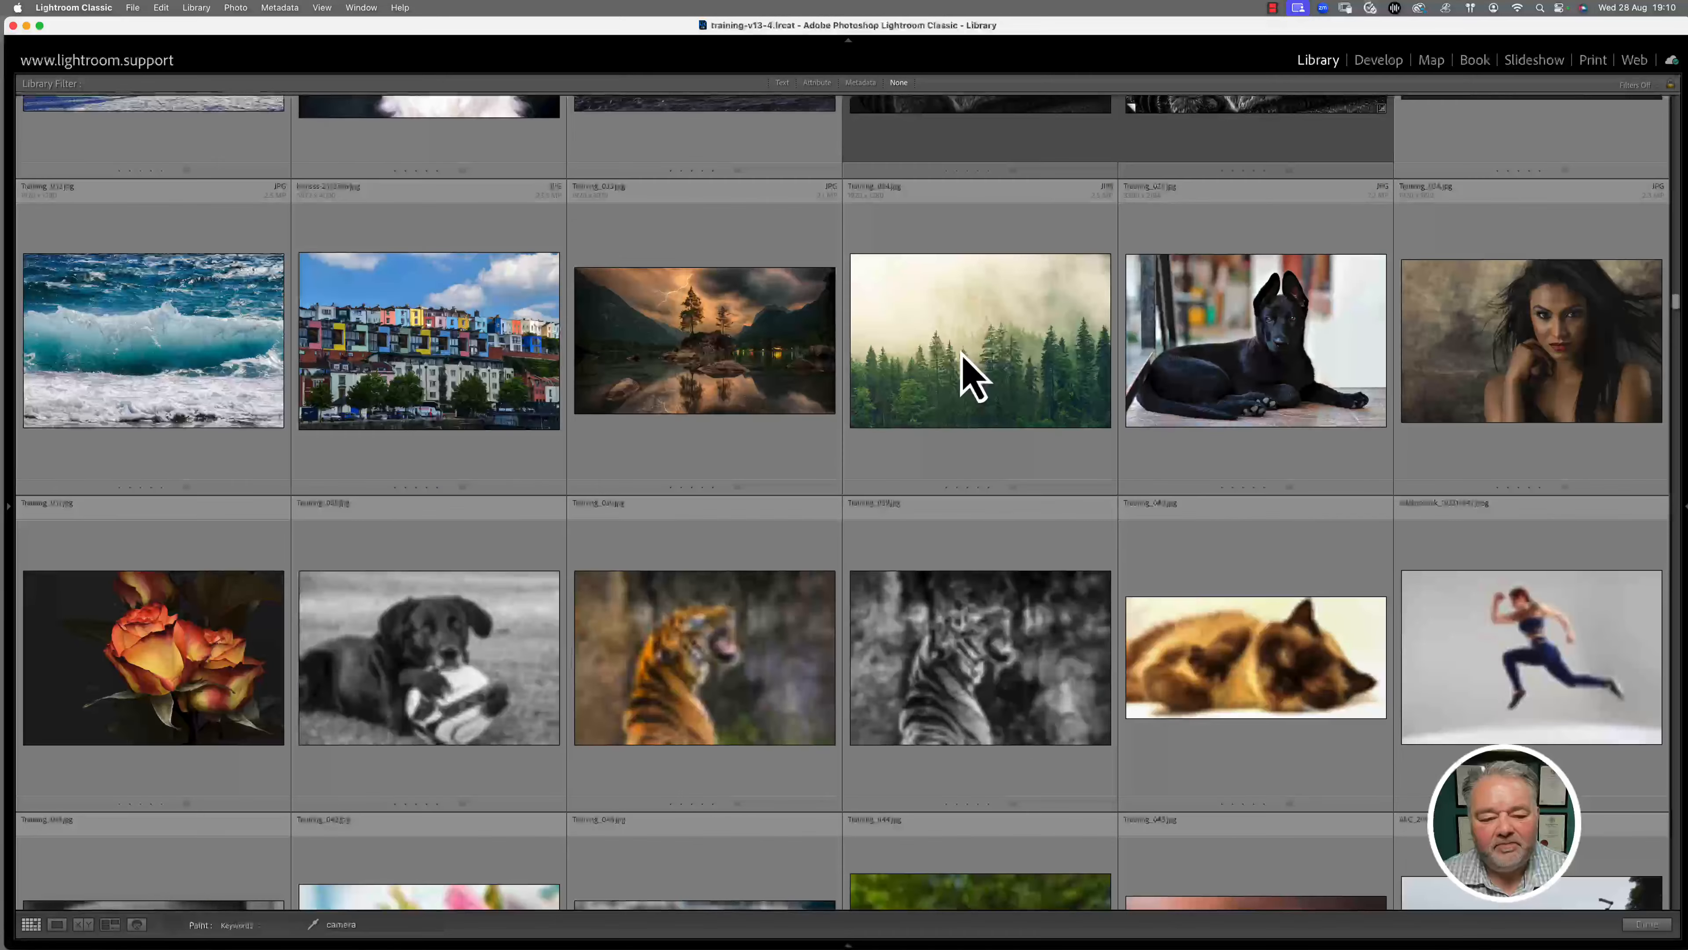
scroll(964, 375, "down", 4)
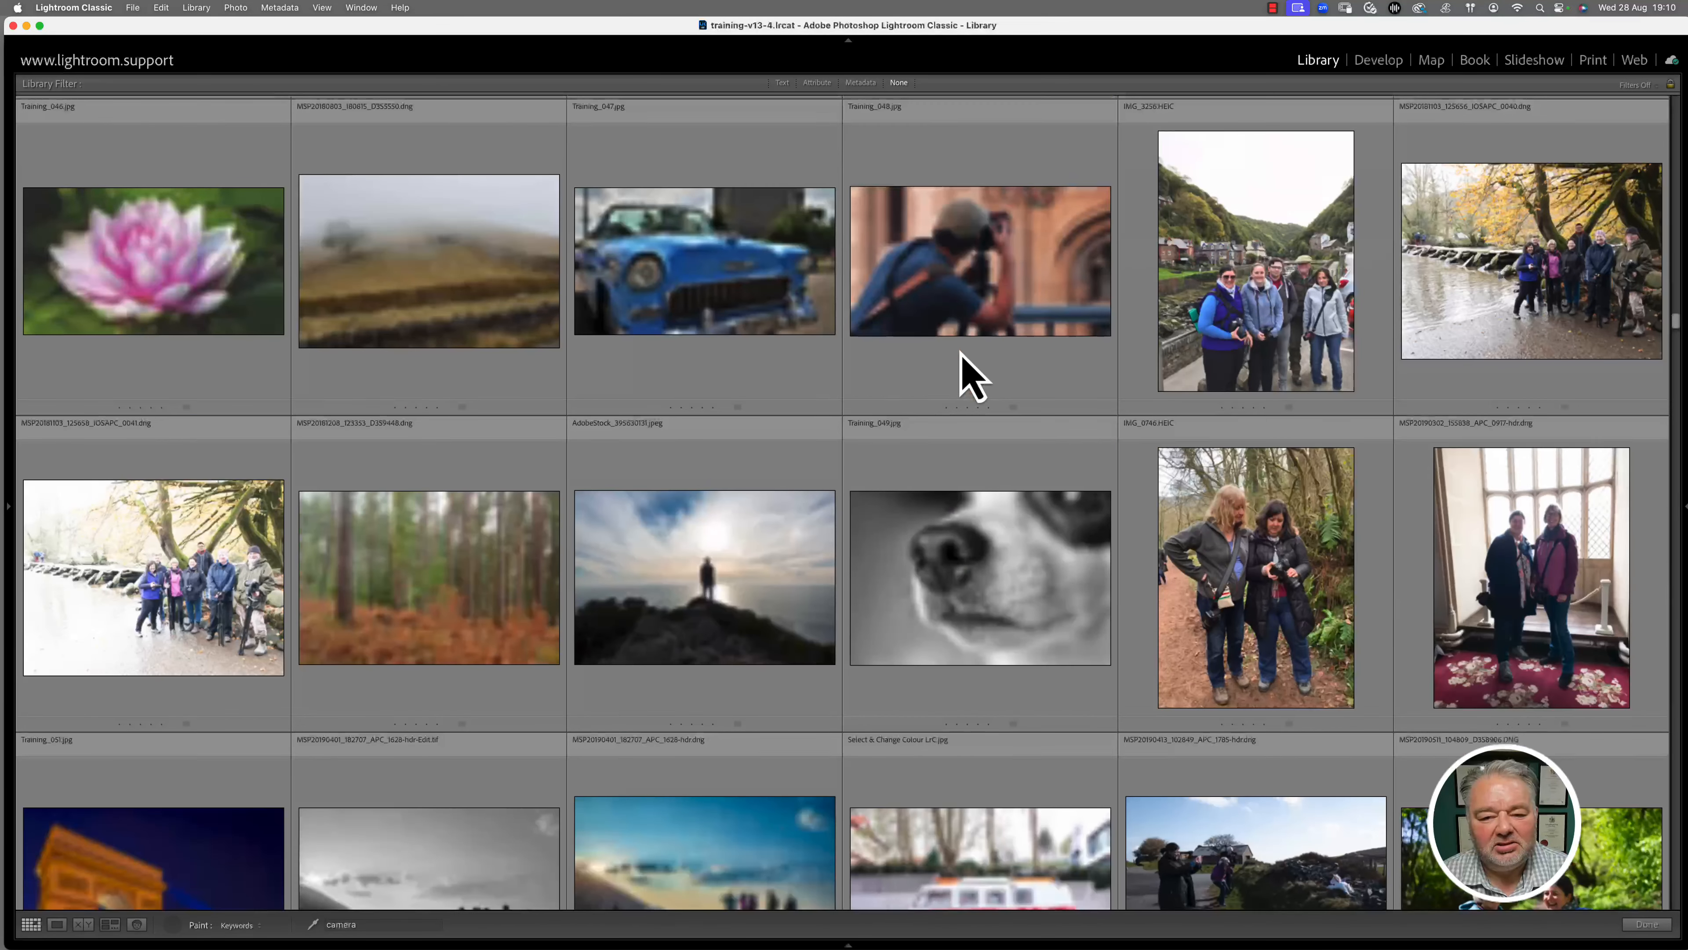
left_click(1005, 260)
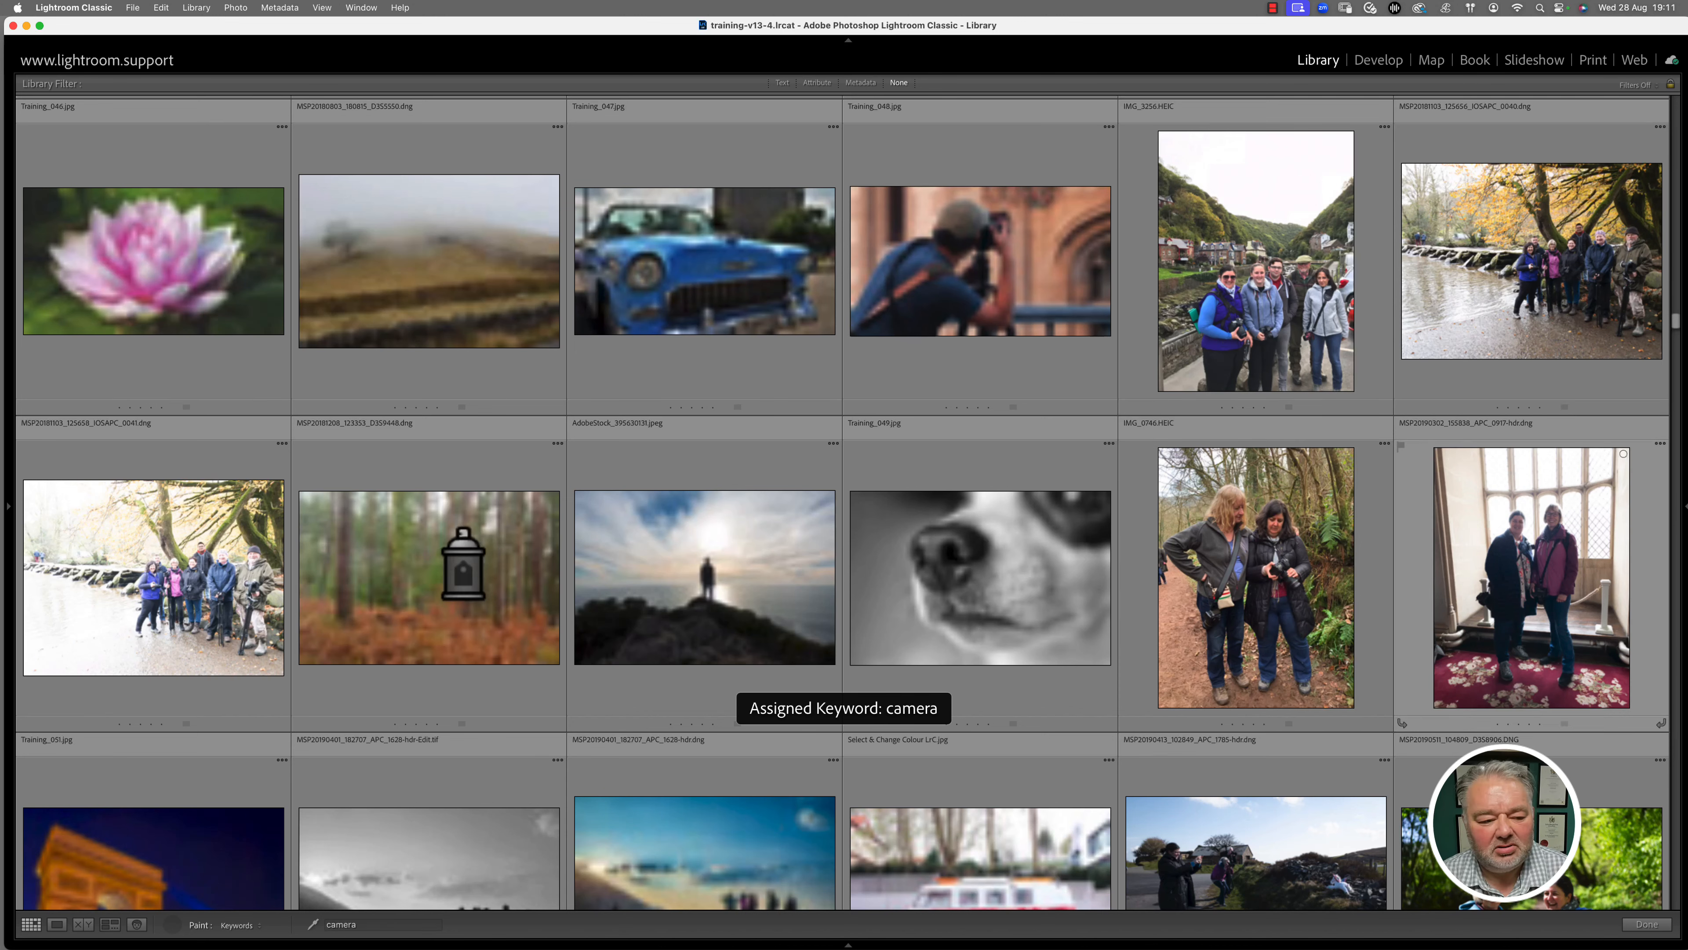
scroll(584, 565, "down", 2)
scroll(596, 537, "down", 3)
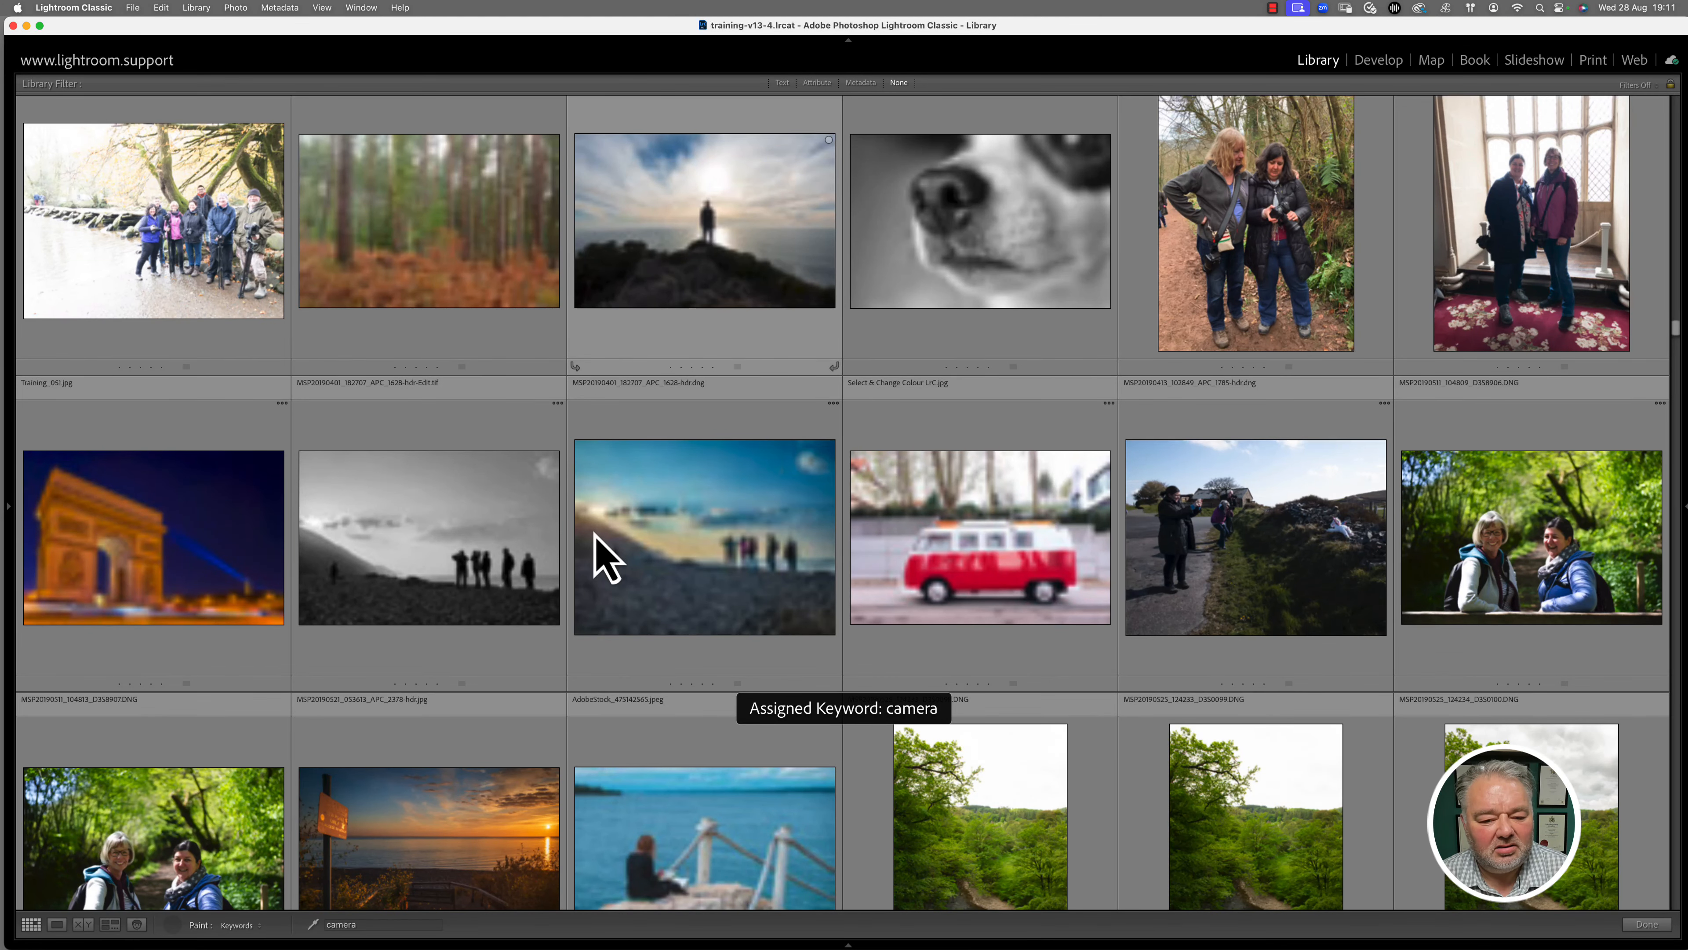
scroll(594, 551, "down", 10)
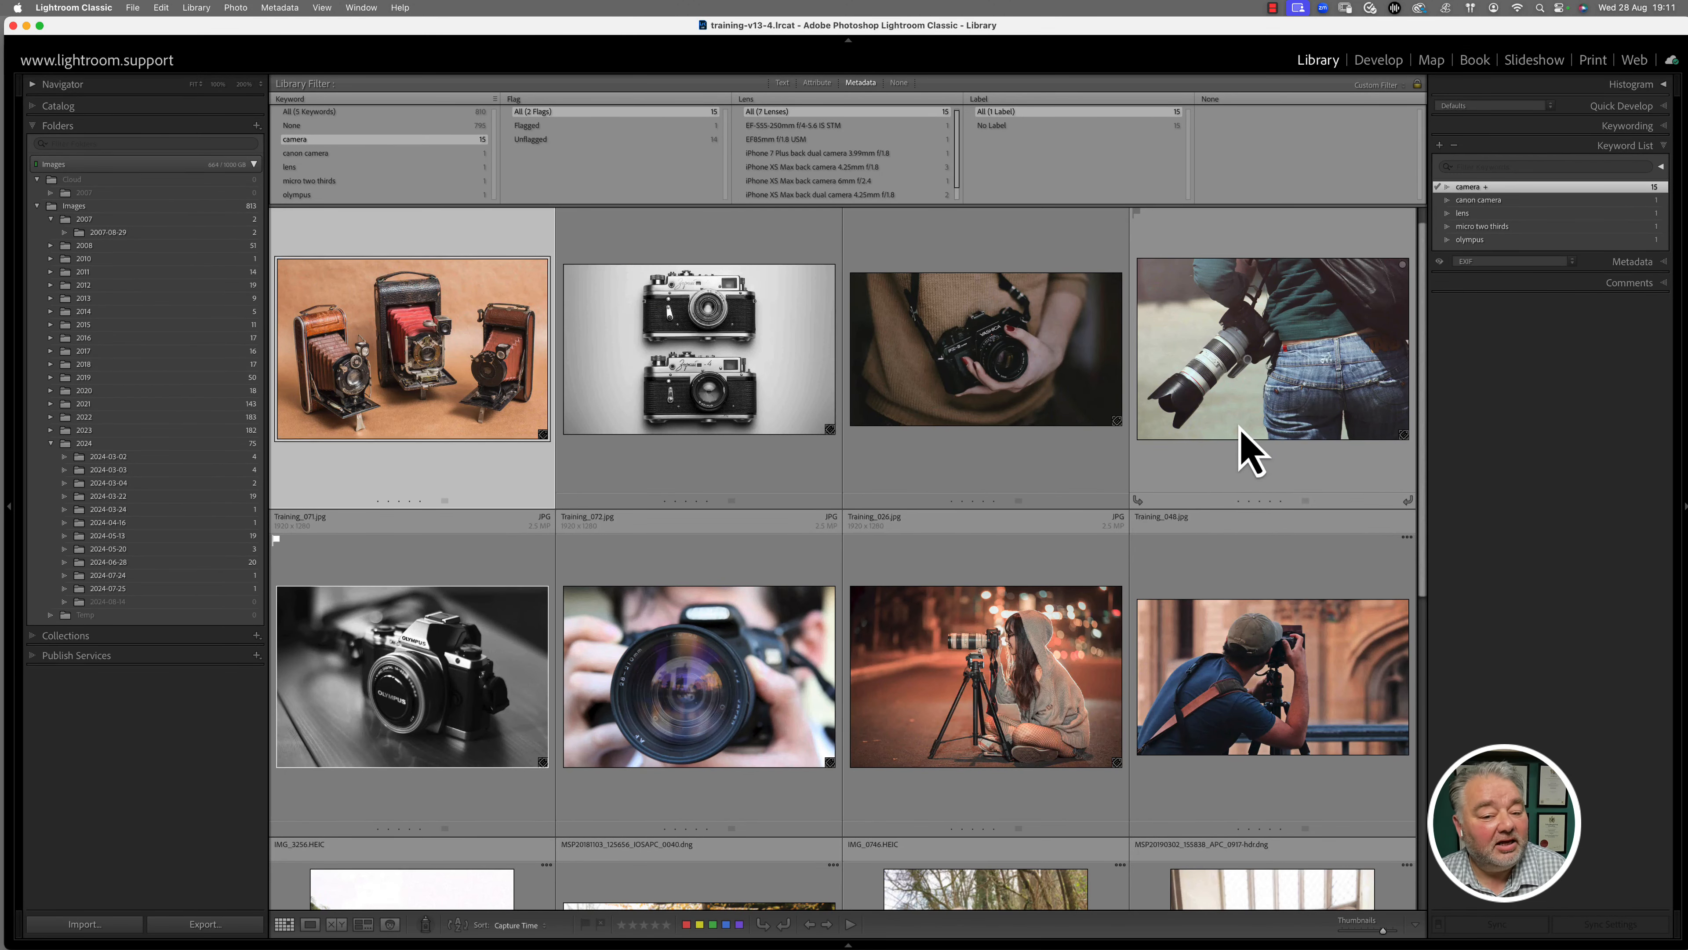
Switch the view to the whole Images folder and turn off the library filter
scroll(1250, 445, "up", 1)
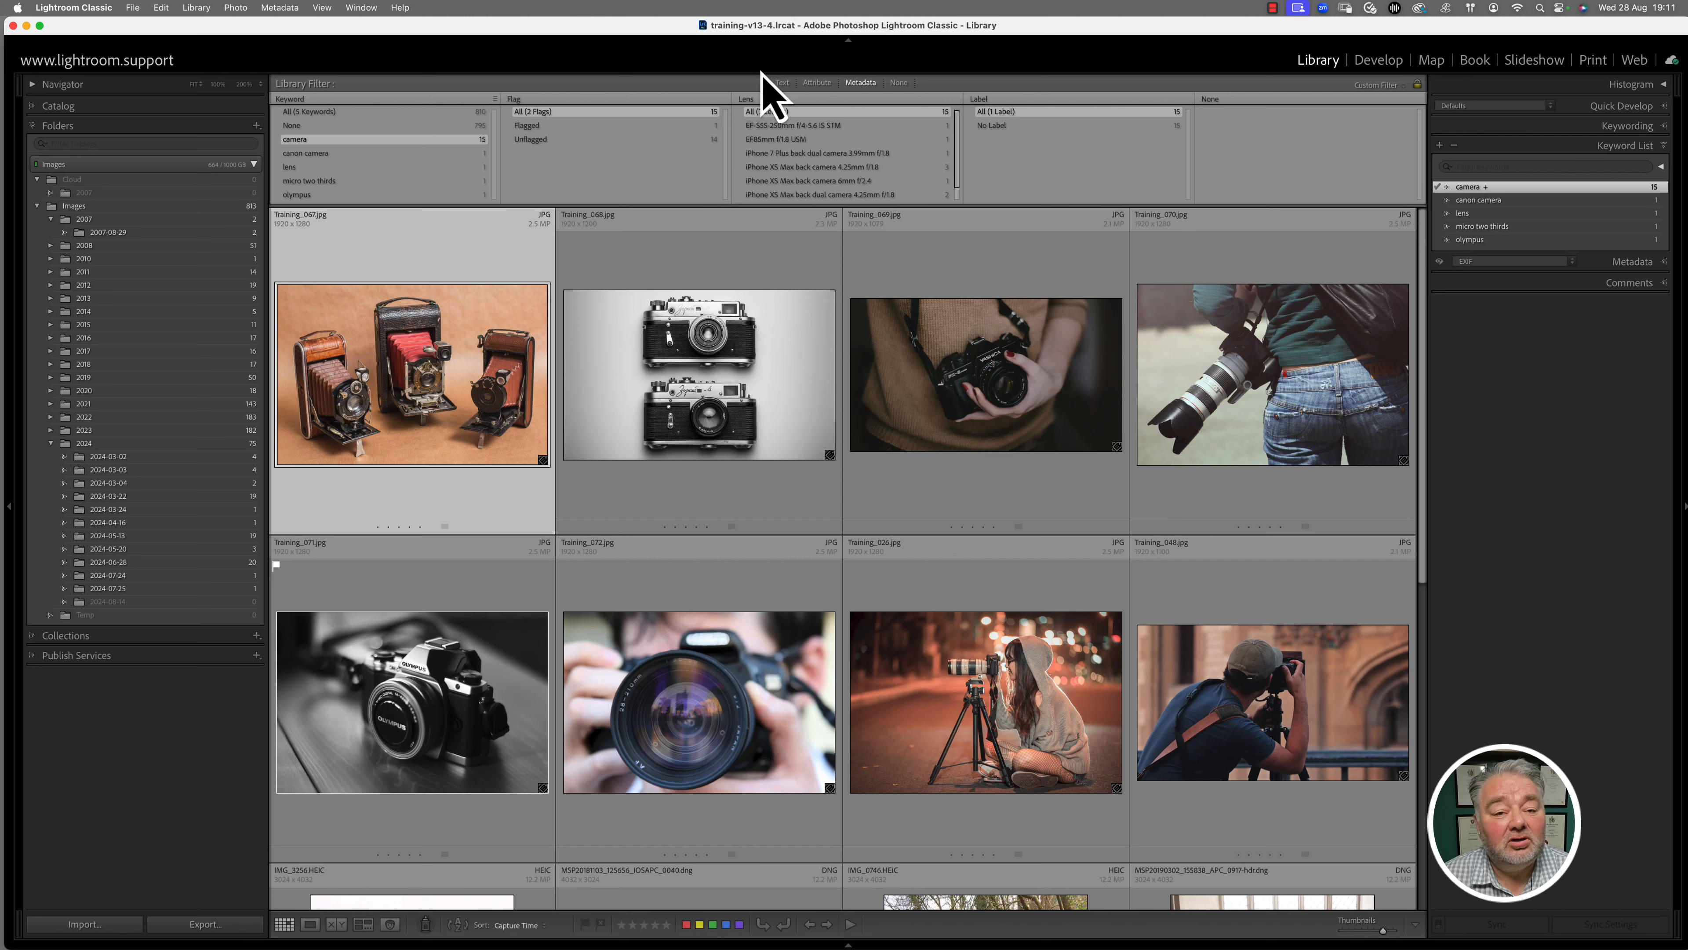
left_click(121, 206)
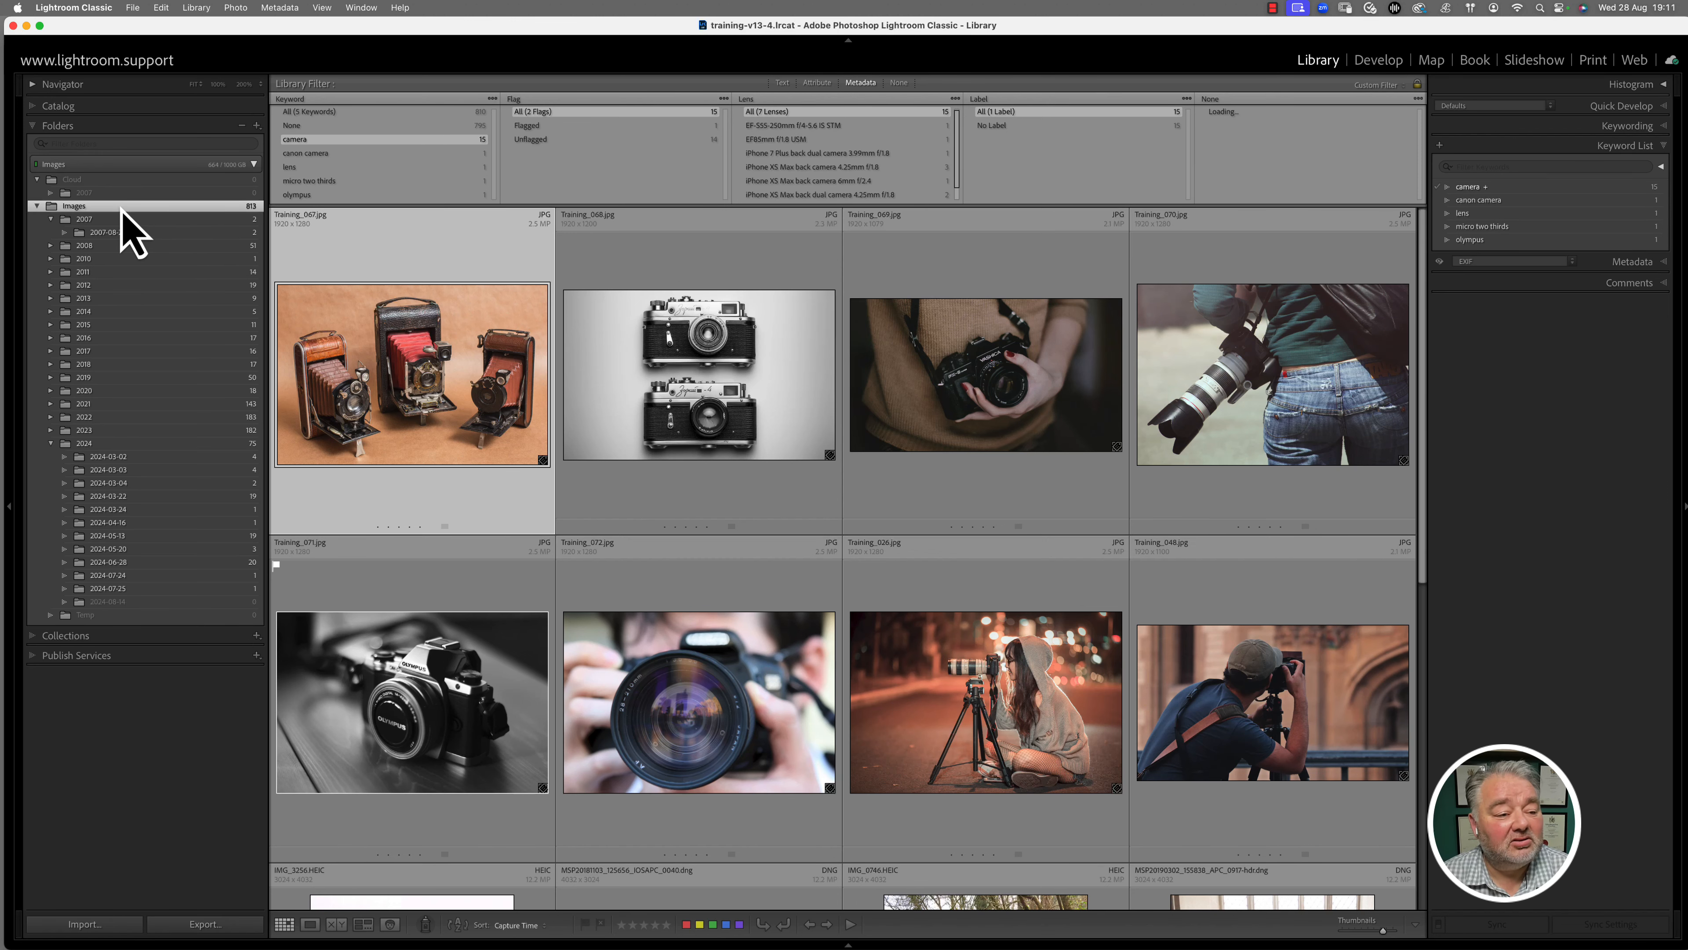
left_click(898, 83)
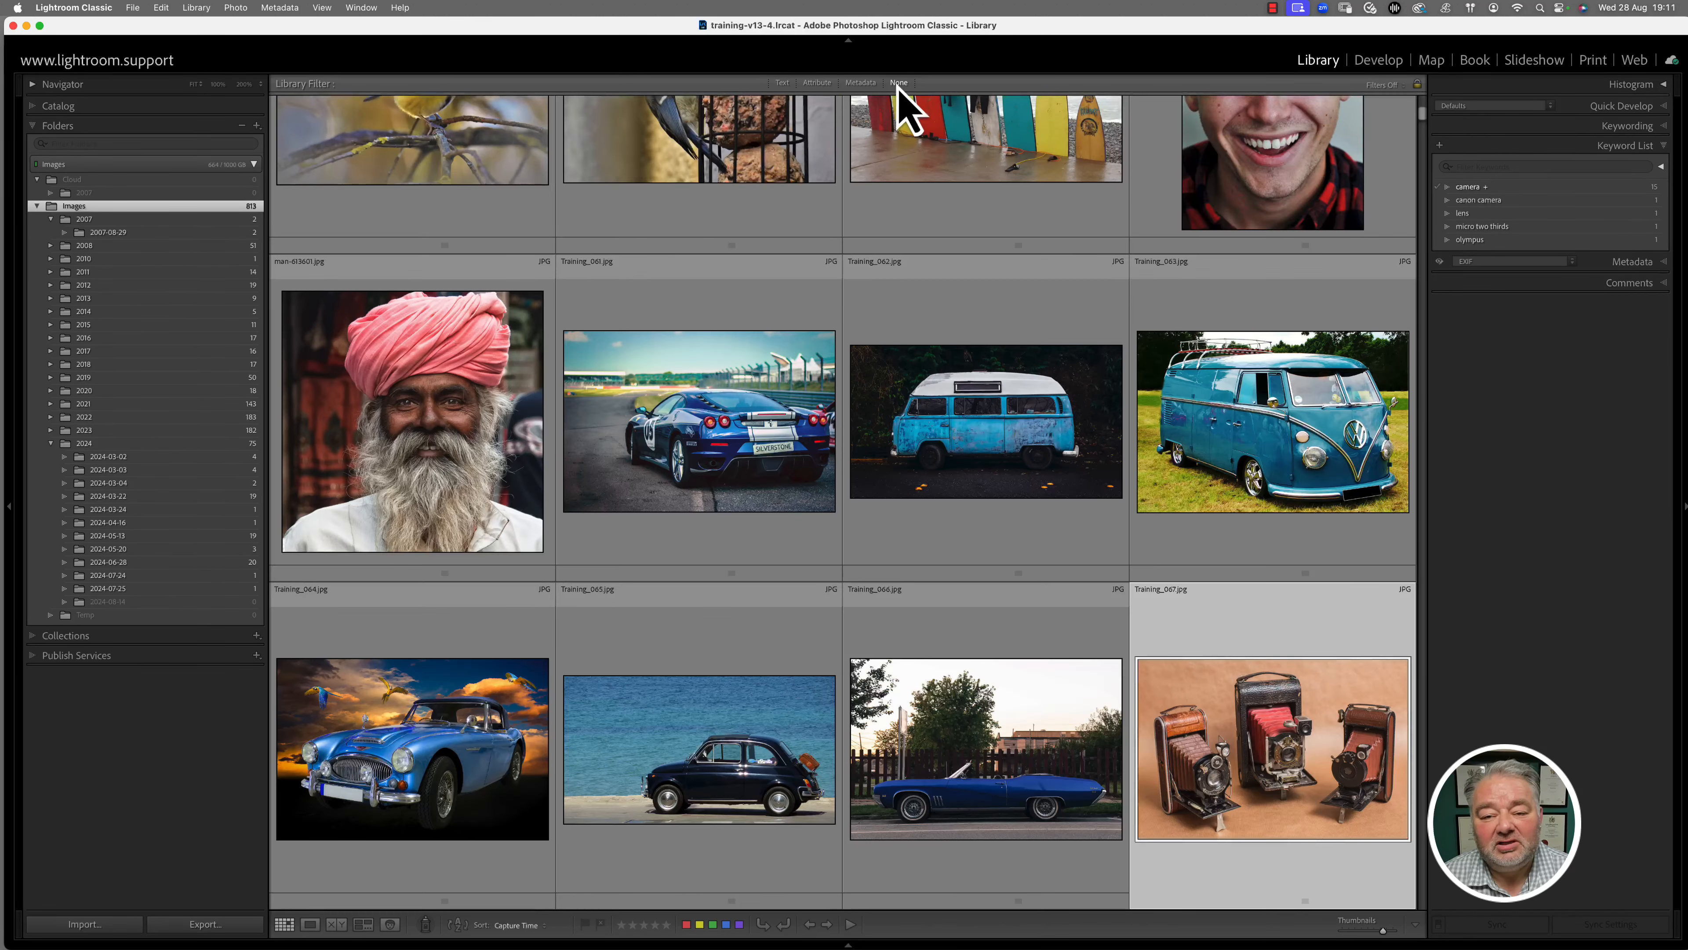
Collapse the keyword list and filter the Images folder by text so that Keywords contains camera
left_click(1662, 146)
left_click(781, 84)
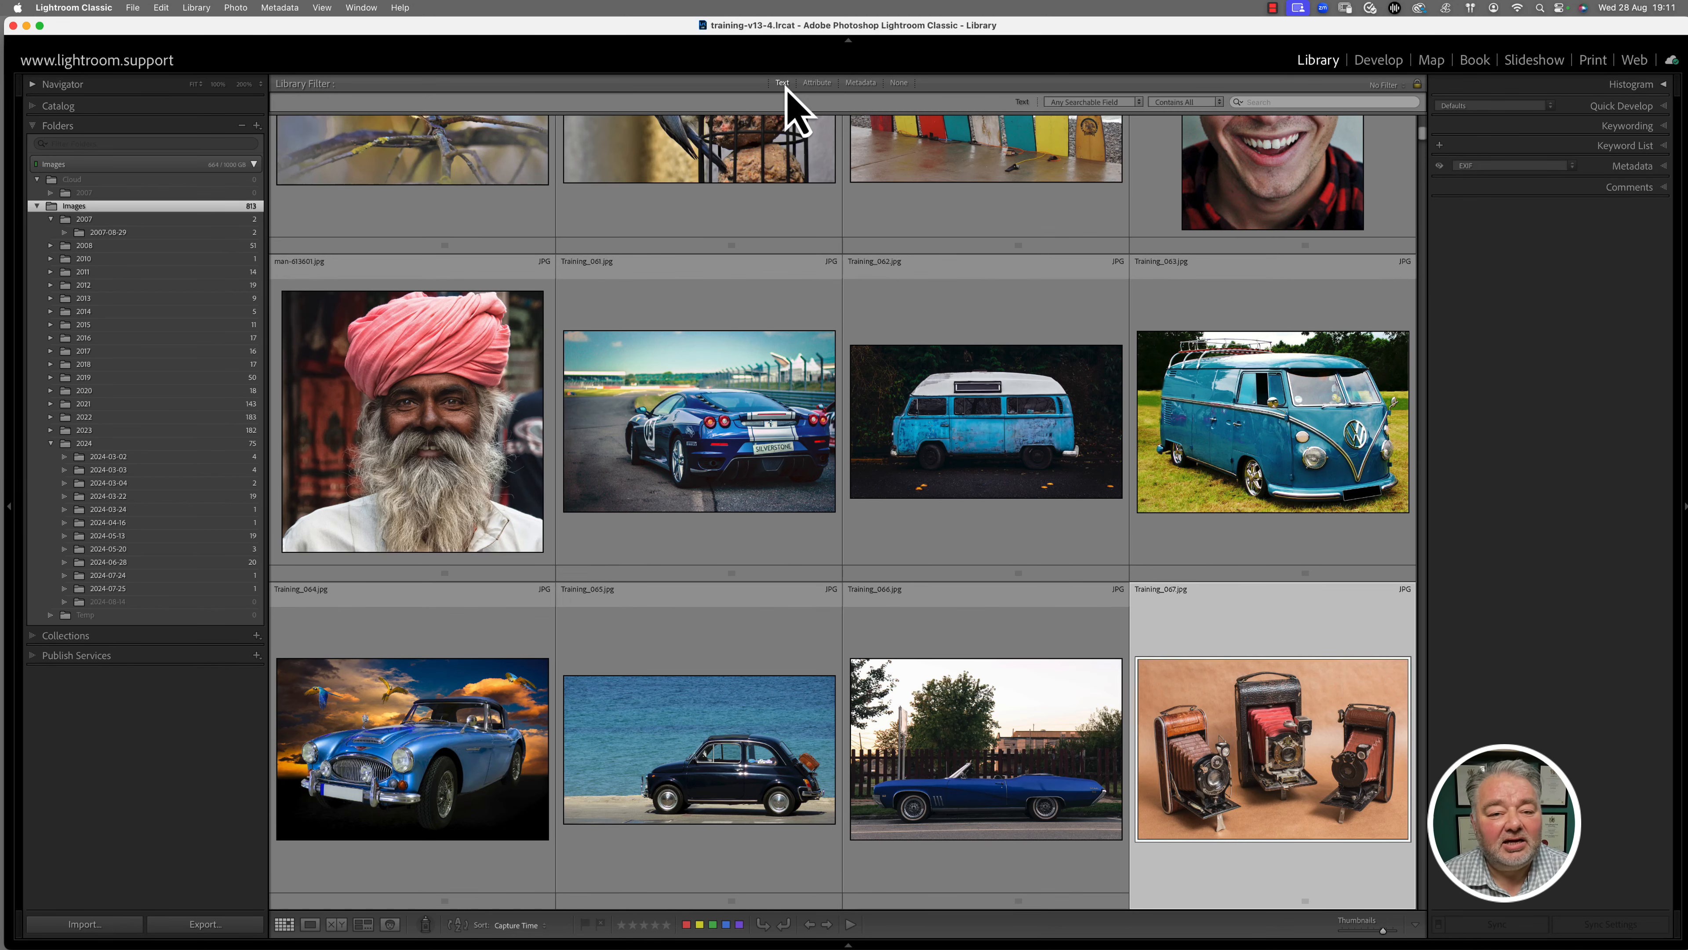
left_click(1120, 104)
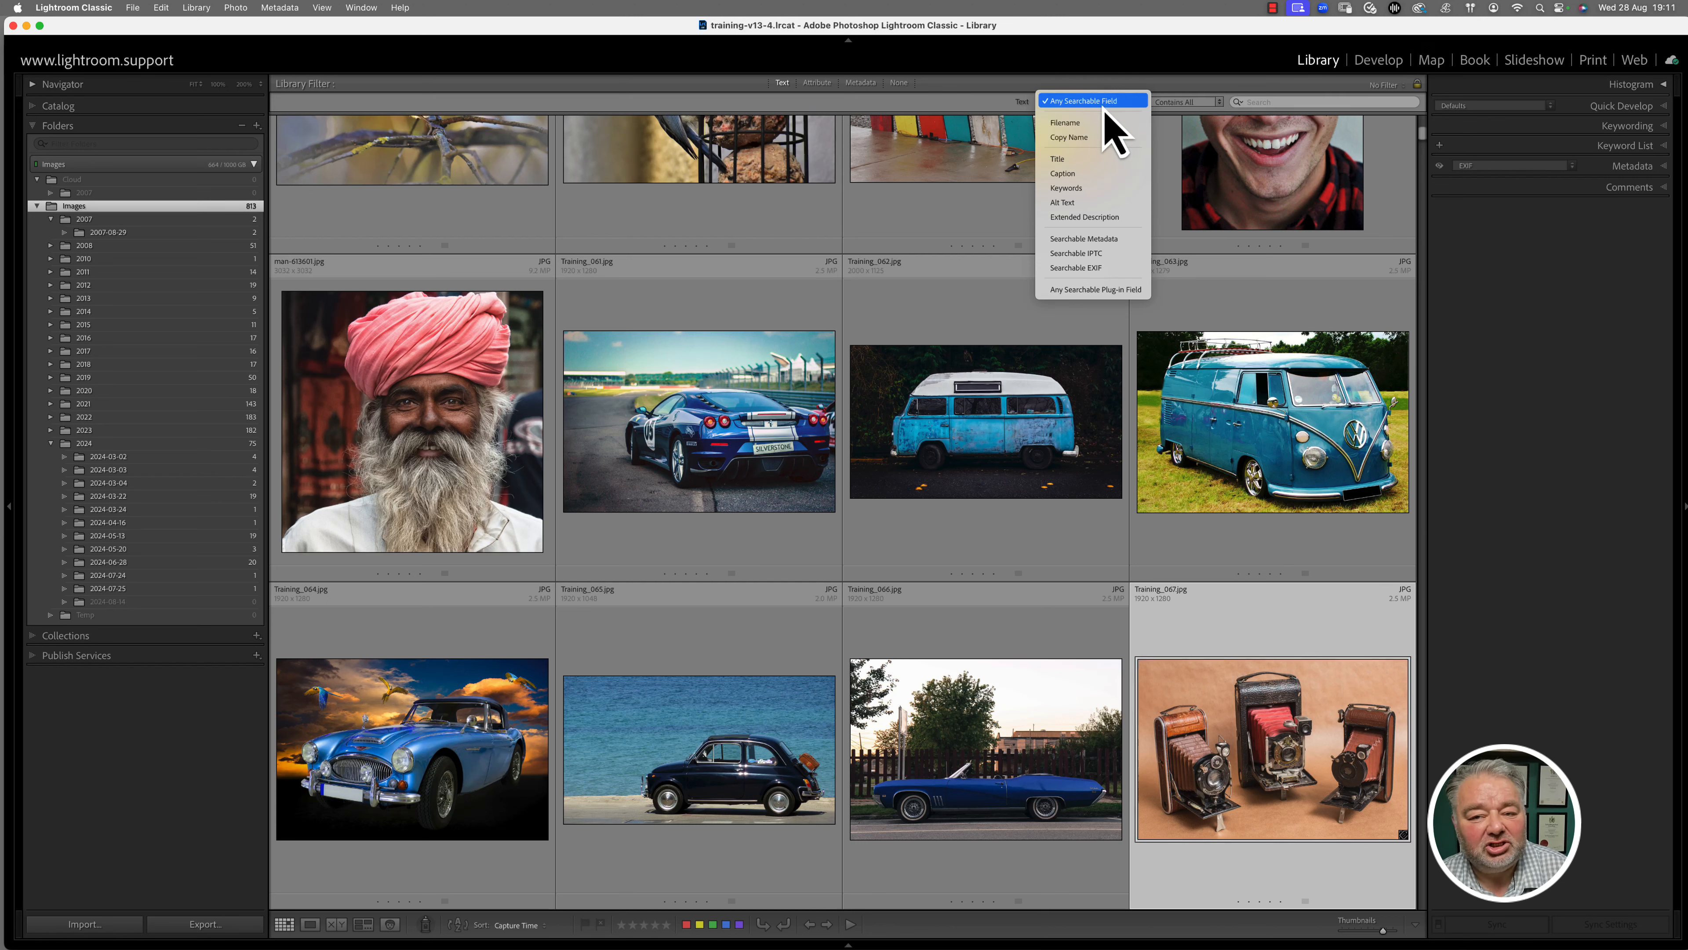
left_click(1109, 188)
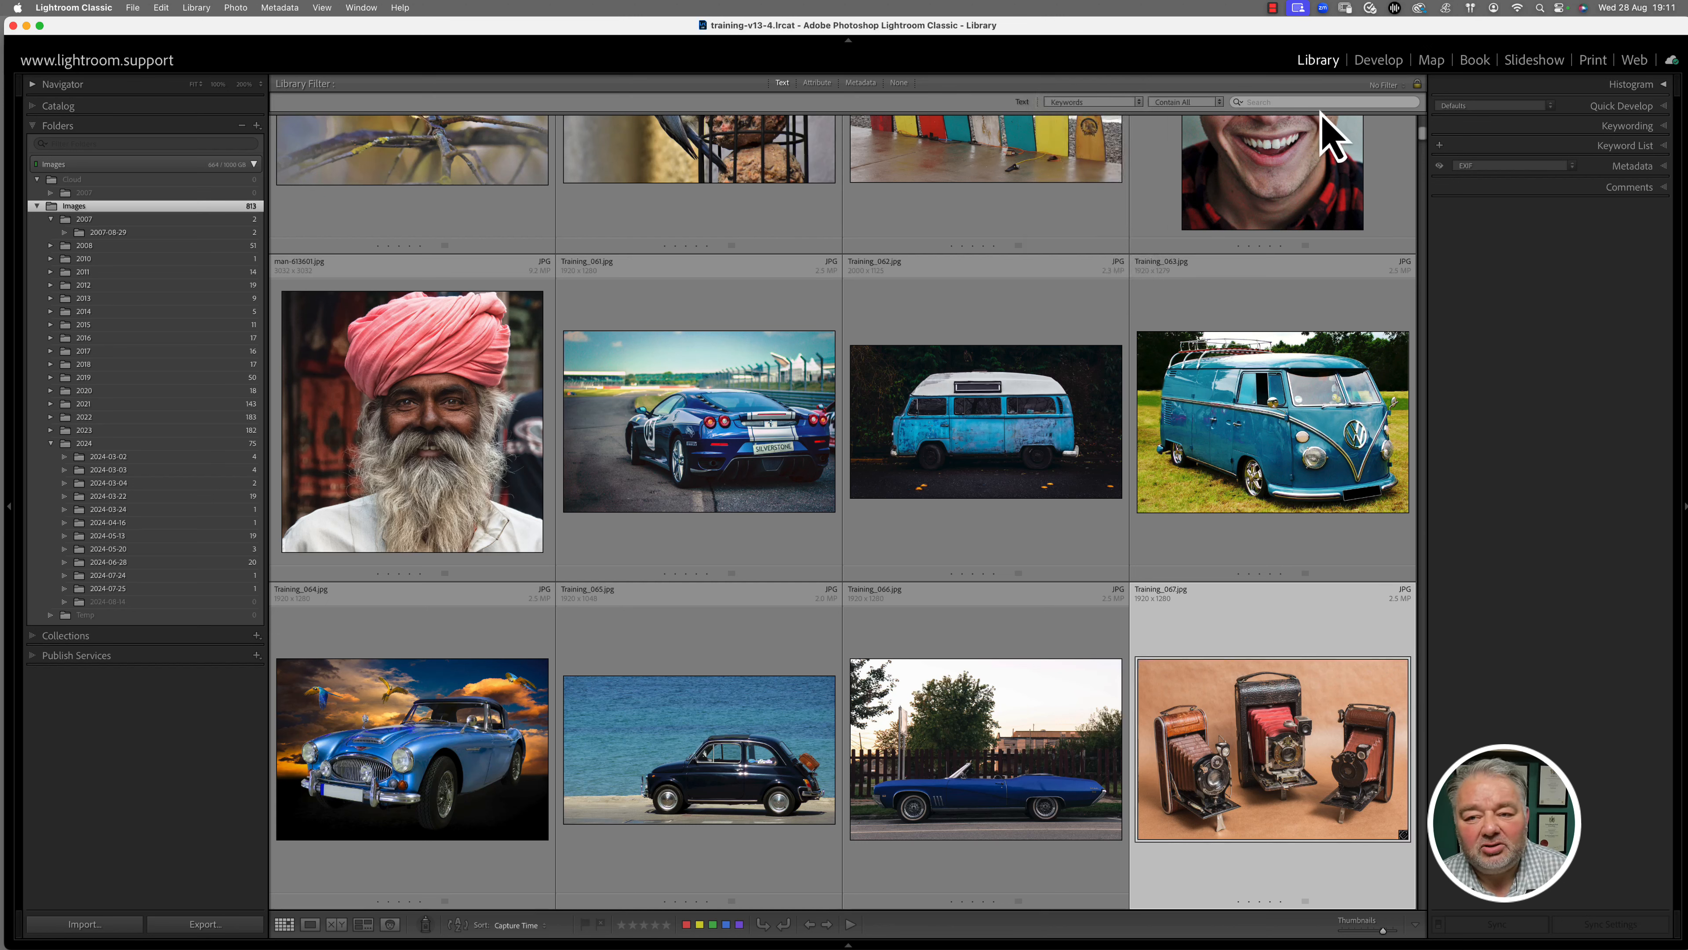
left_click(1186, 106)
left_click(1186, 90)
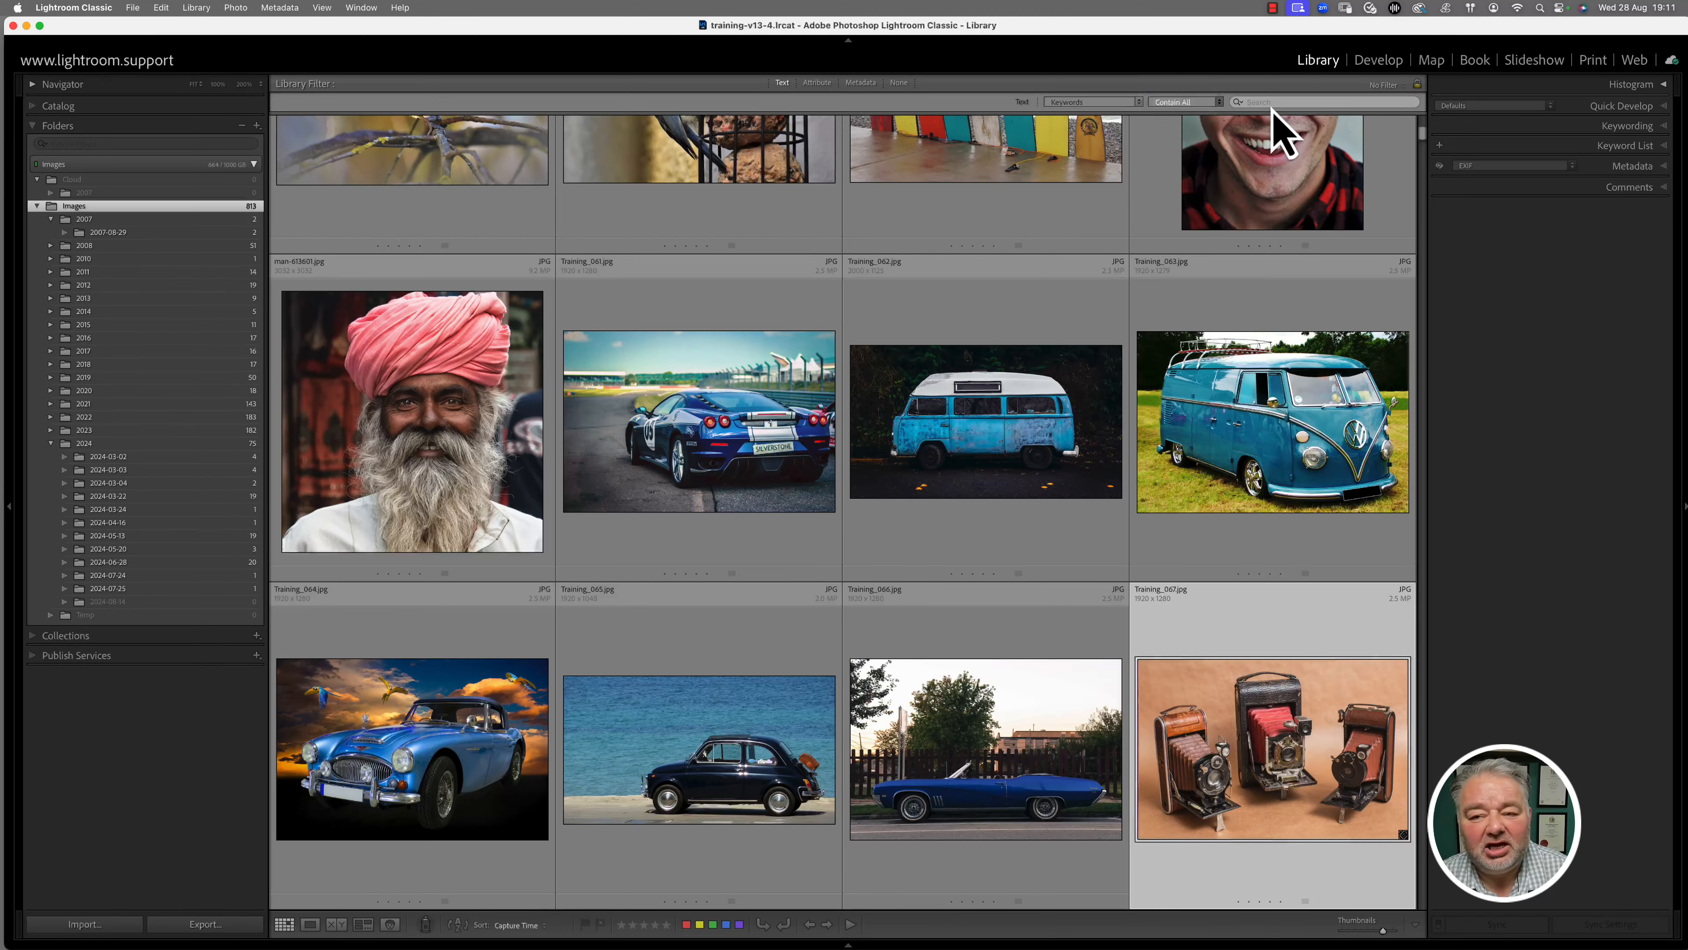
left_click(1272, 103)
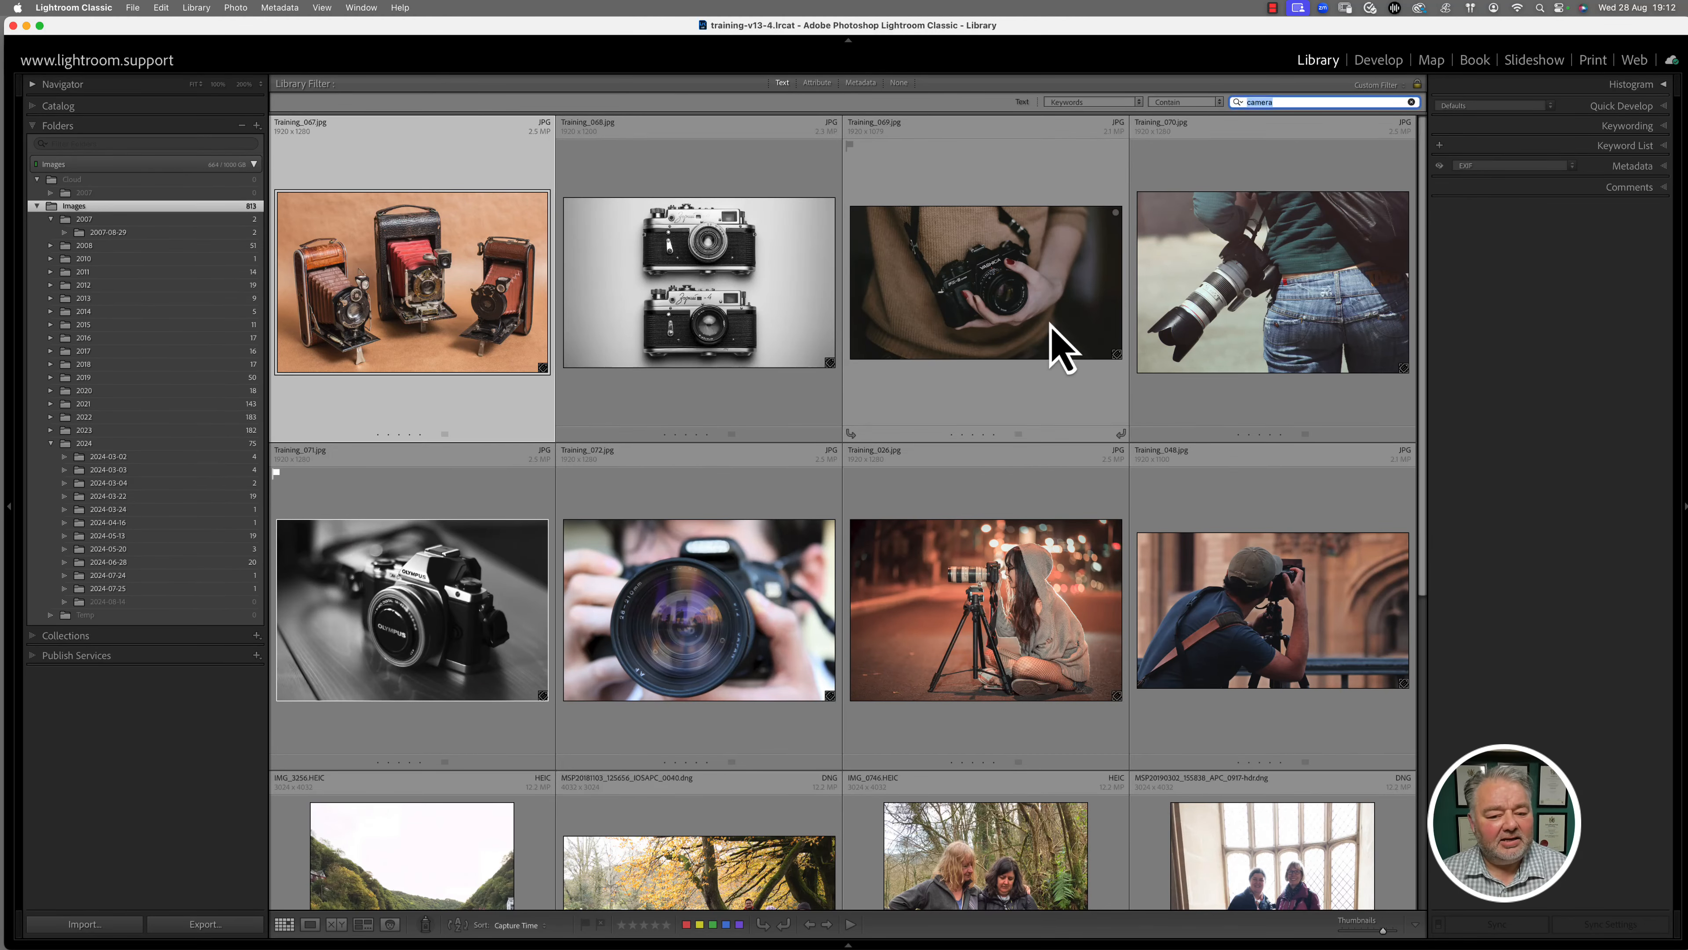
scroll(1052, 336, "down", 3)
scroll(1057, 339, "down", 2)
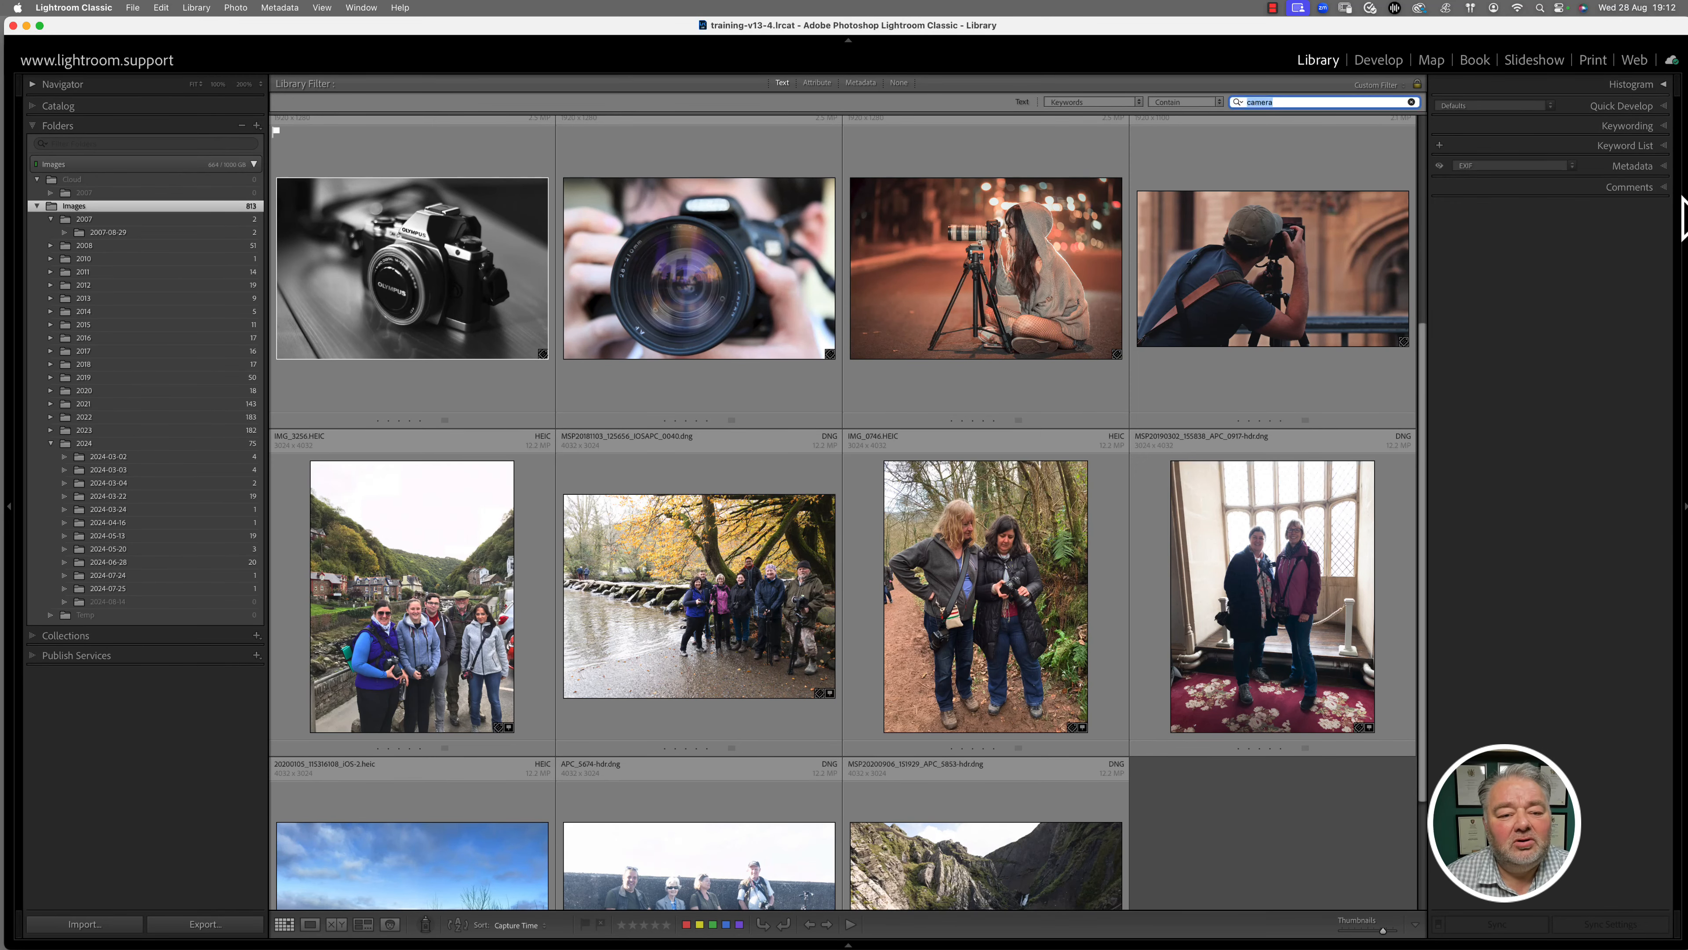
scroll(984, 366, "down", 2)
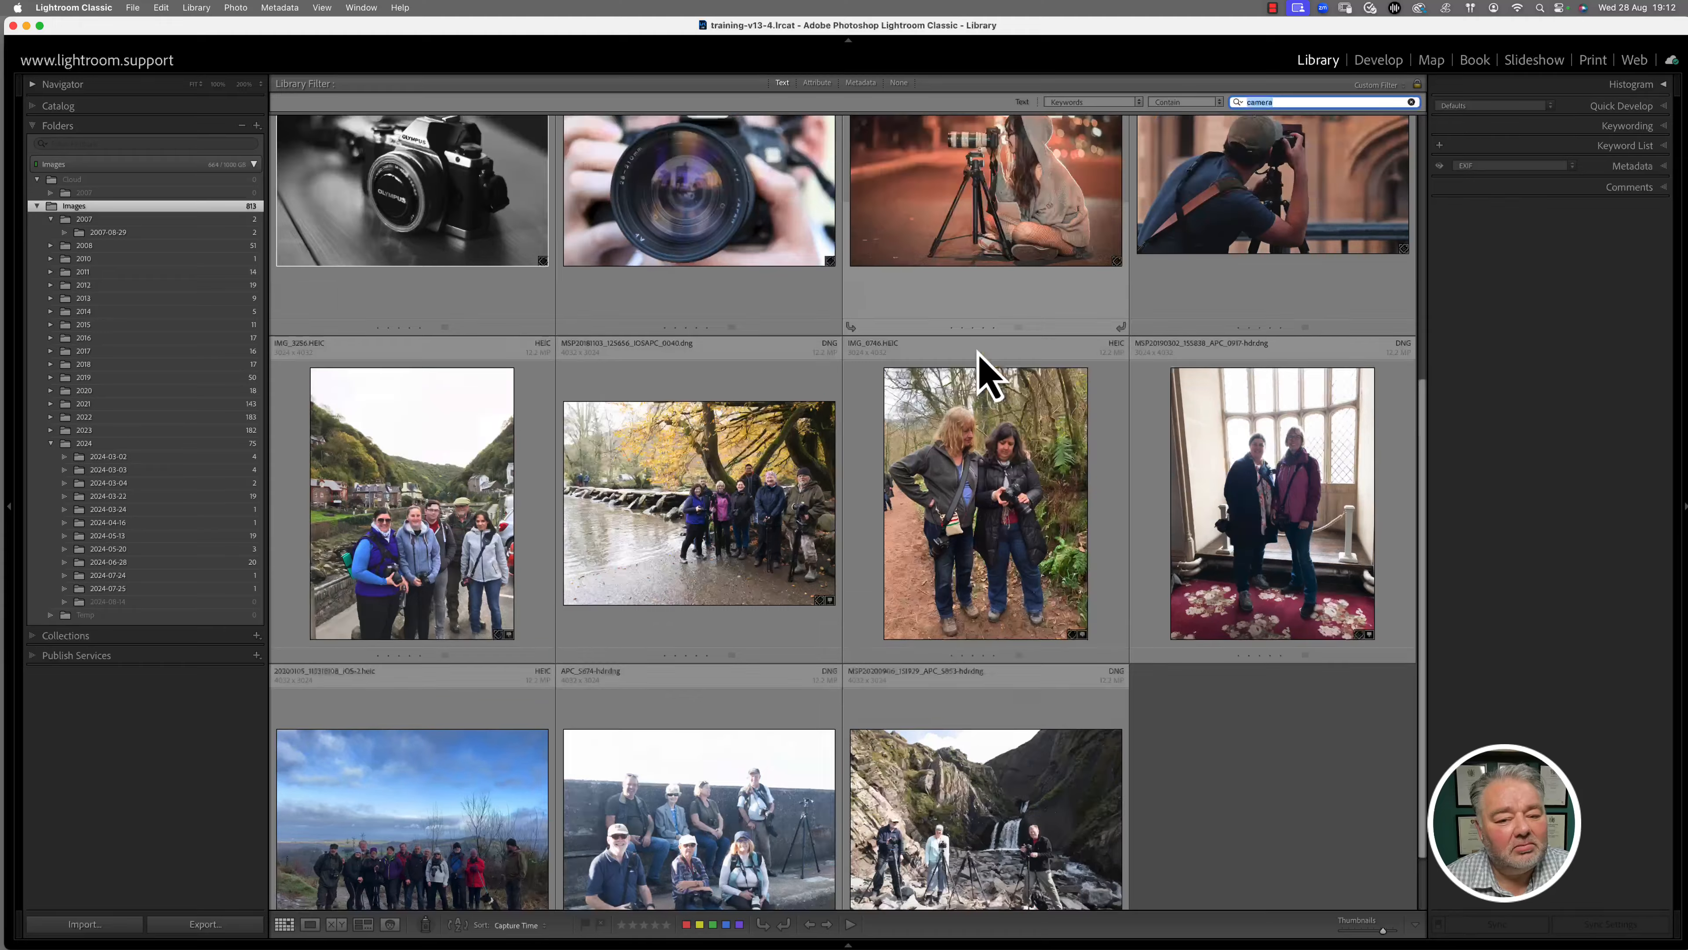
scroll(988, 376, "up", 8)
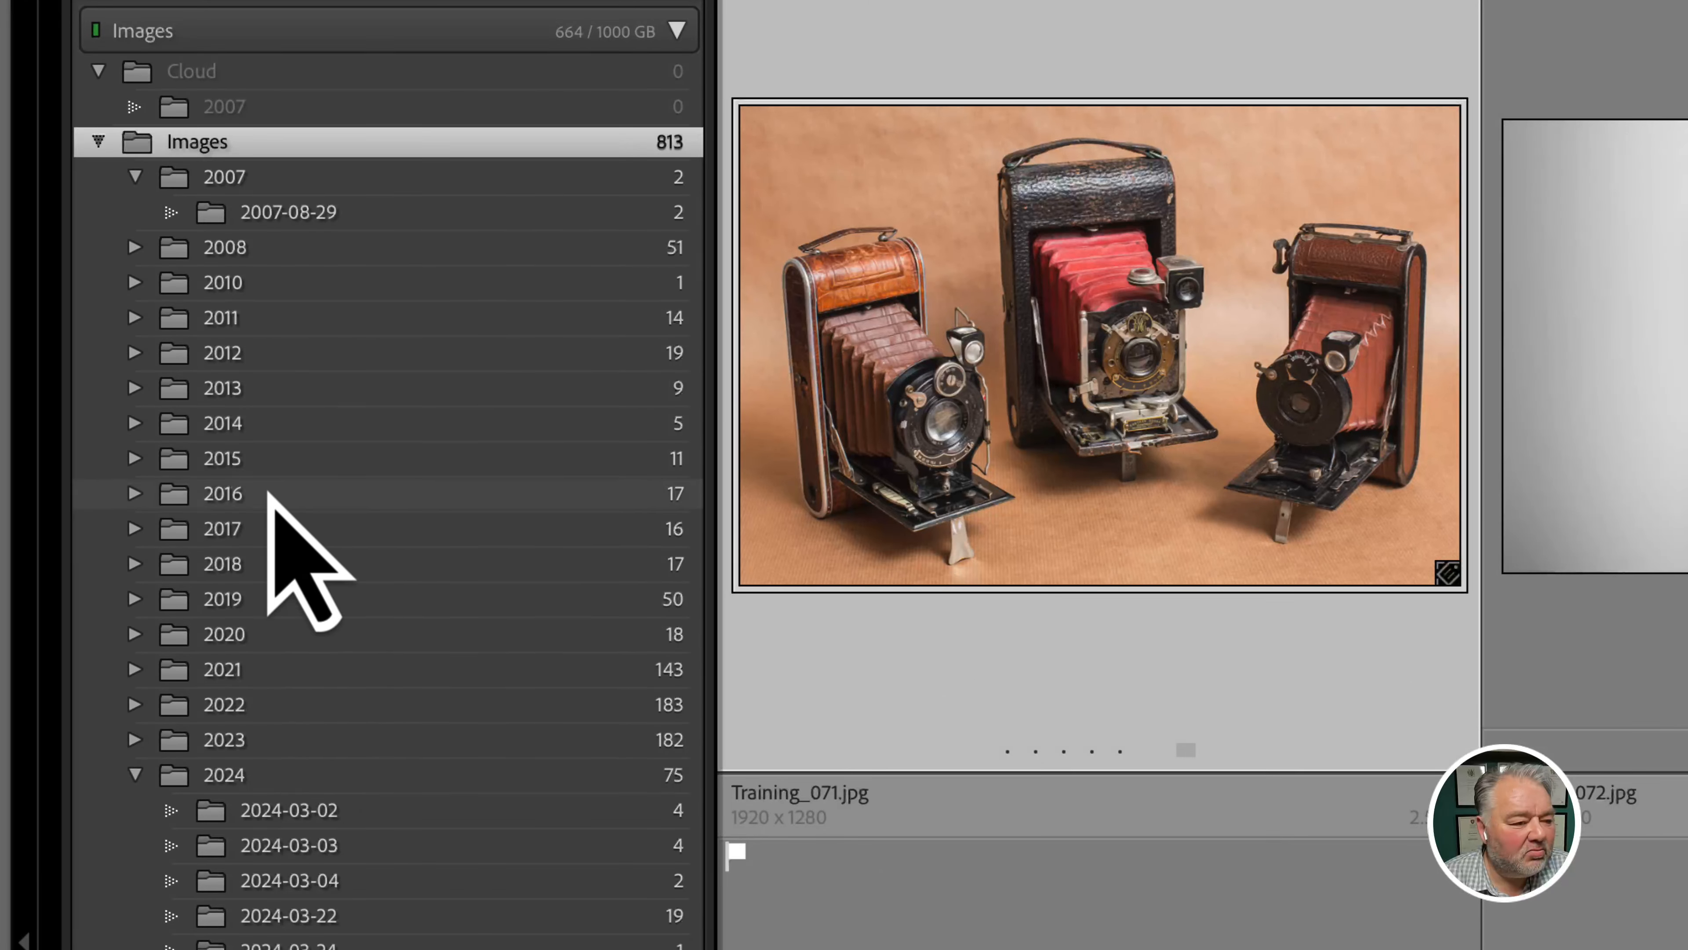
Check the year folders 2021, 2022, 2023, 2024 and 2019 for photos matching the camera text filter
left_click(352, 678)
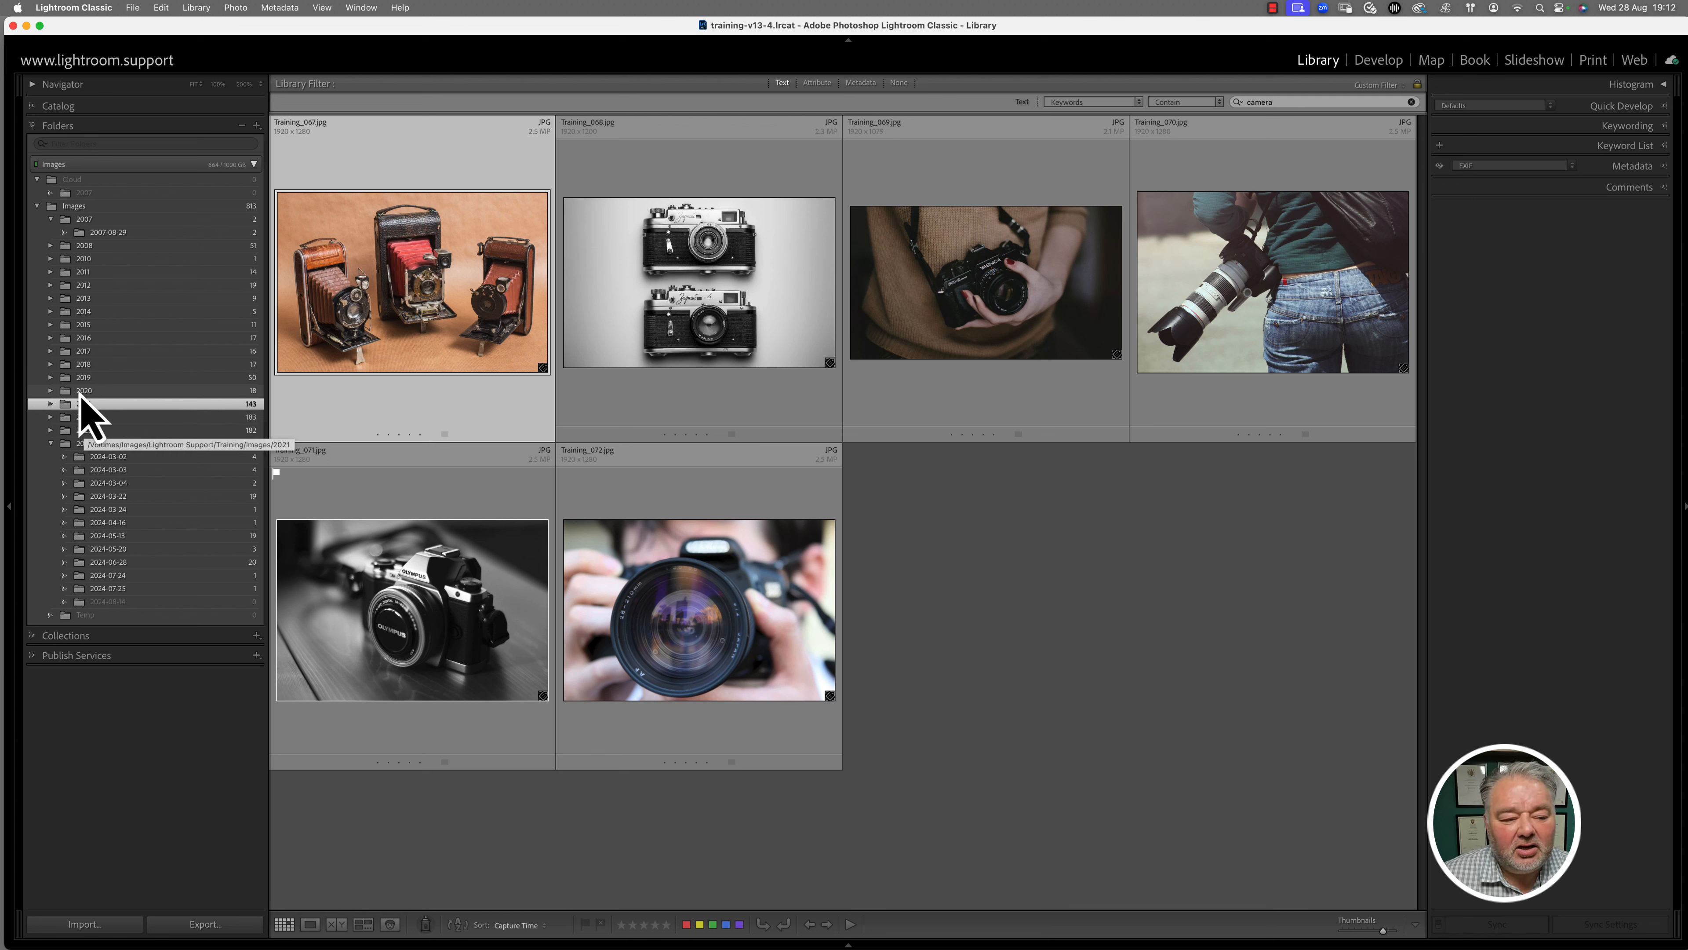
left_click(51, 404)
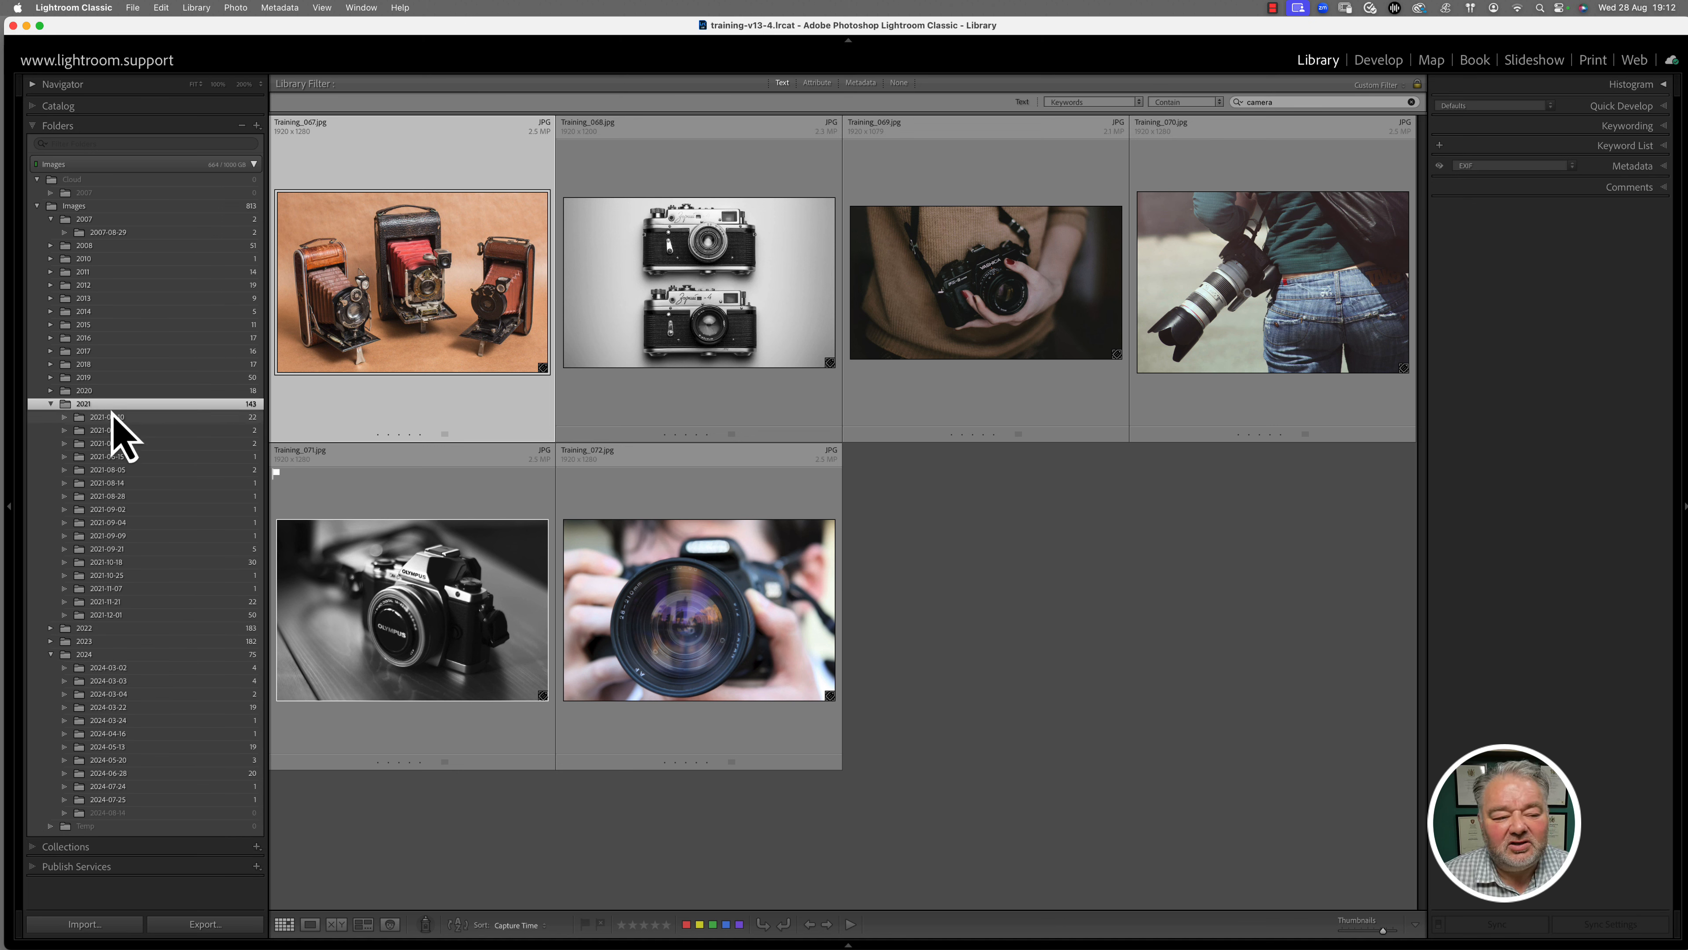
left_click(51, 404)
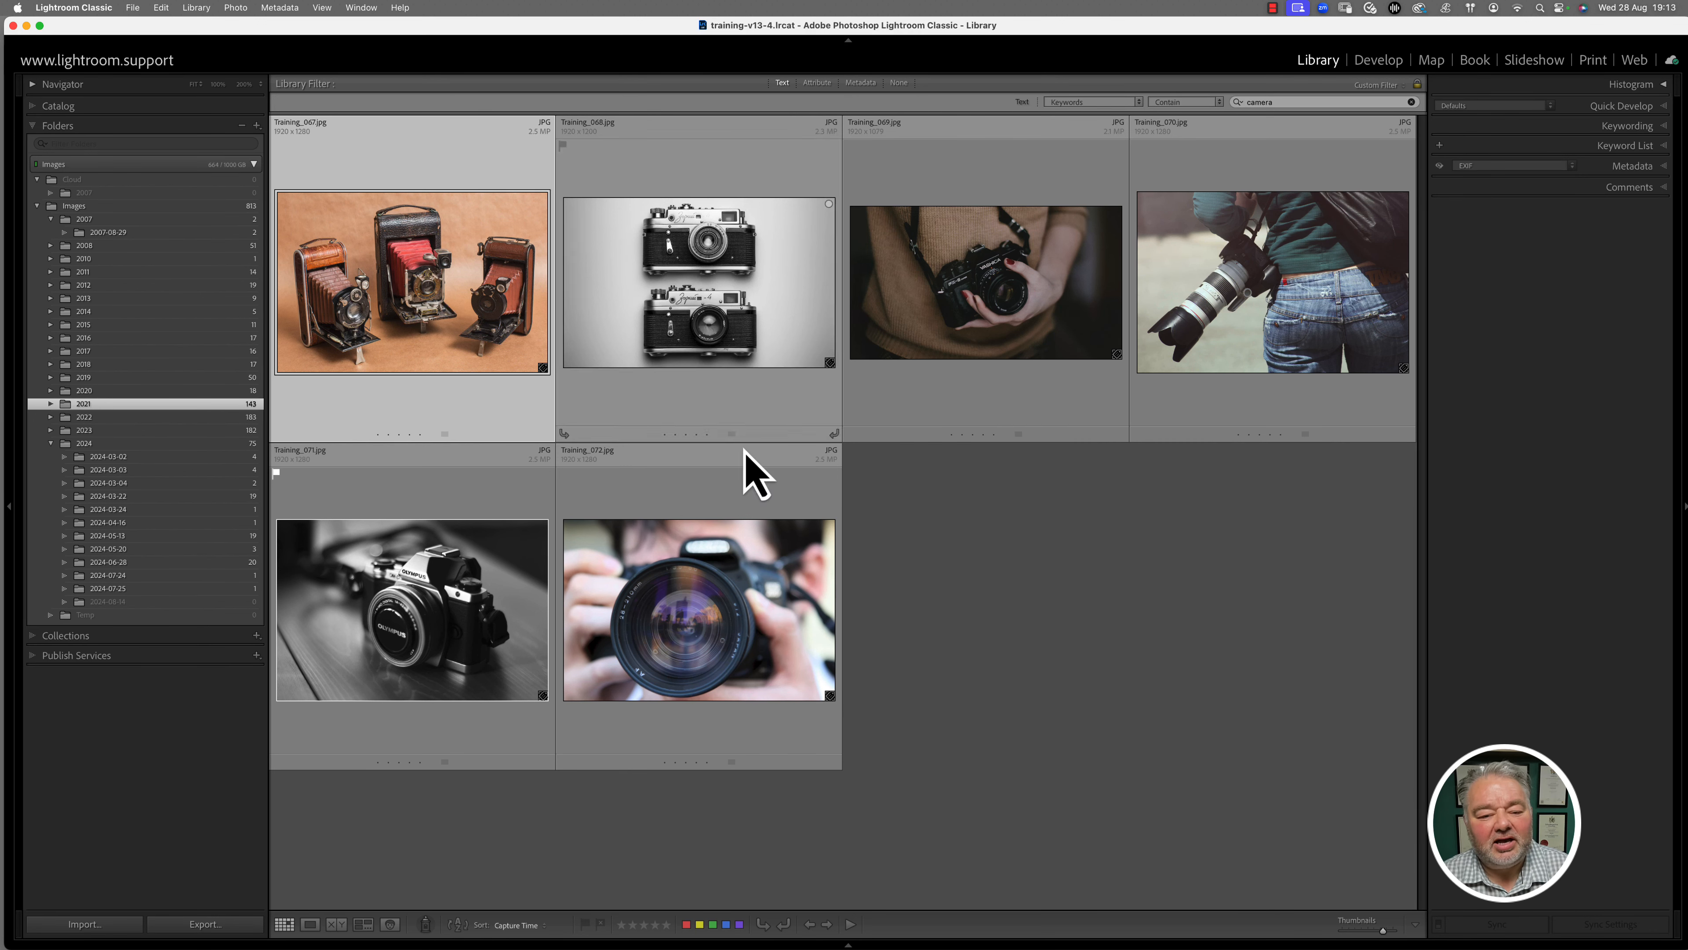
left_click(131, 418)
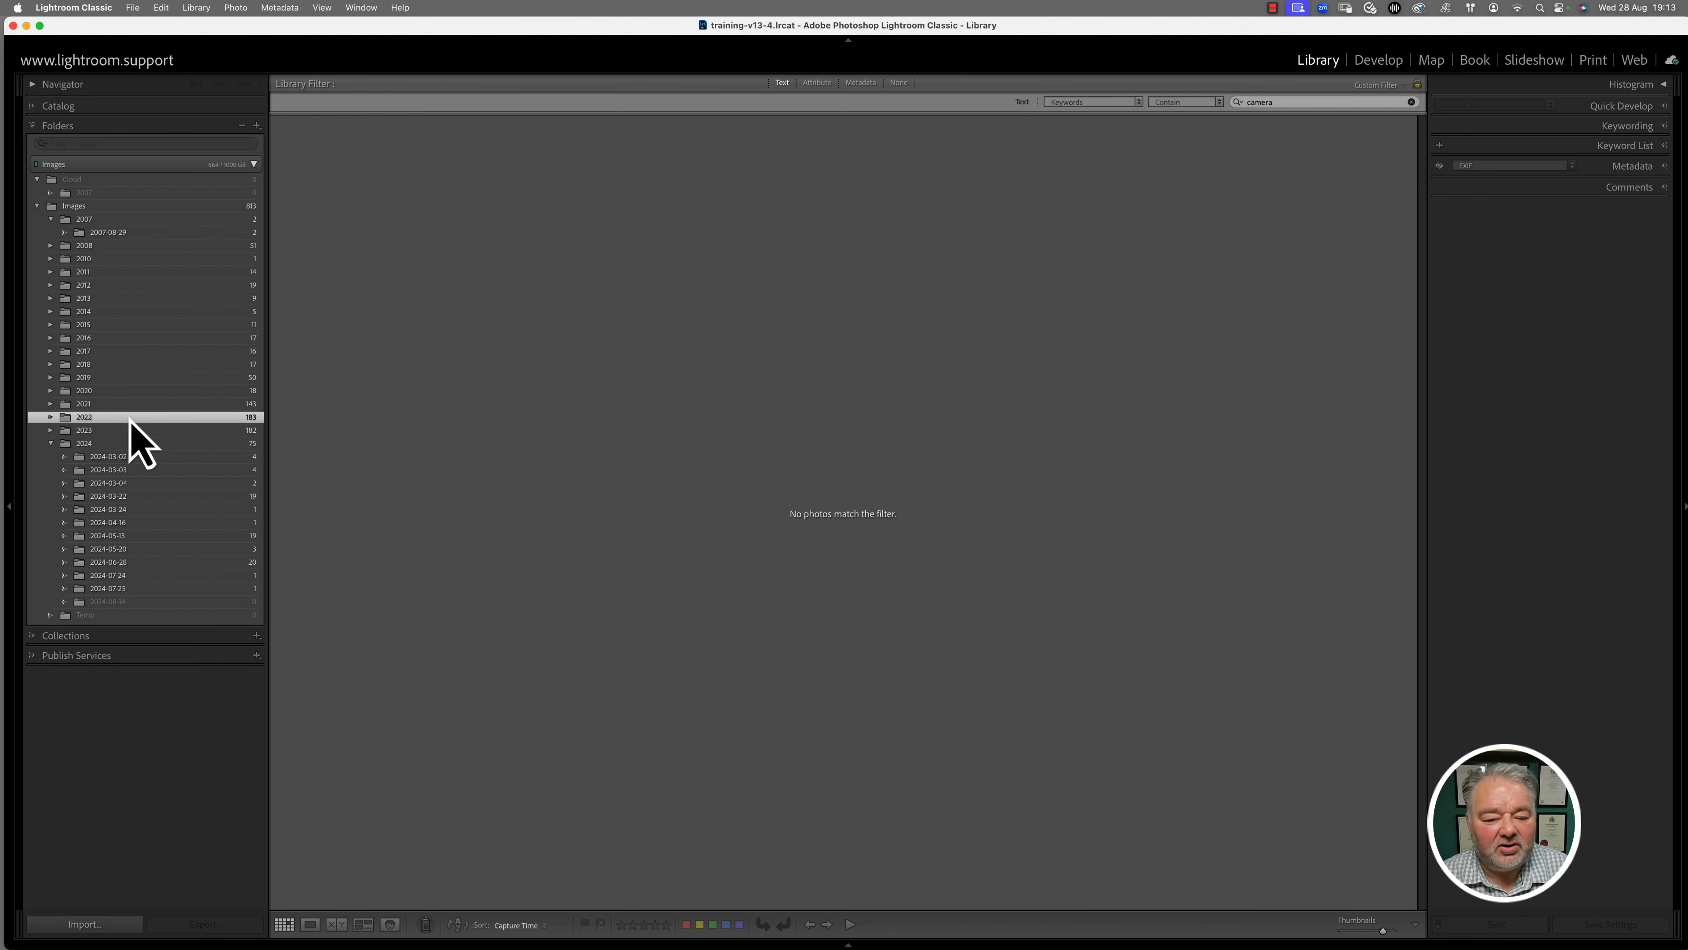
left_click(130, 431)
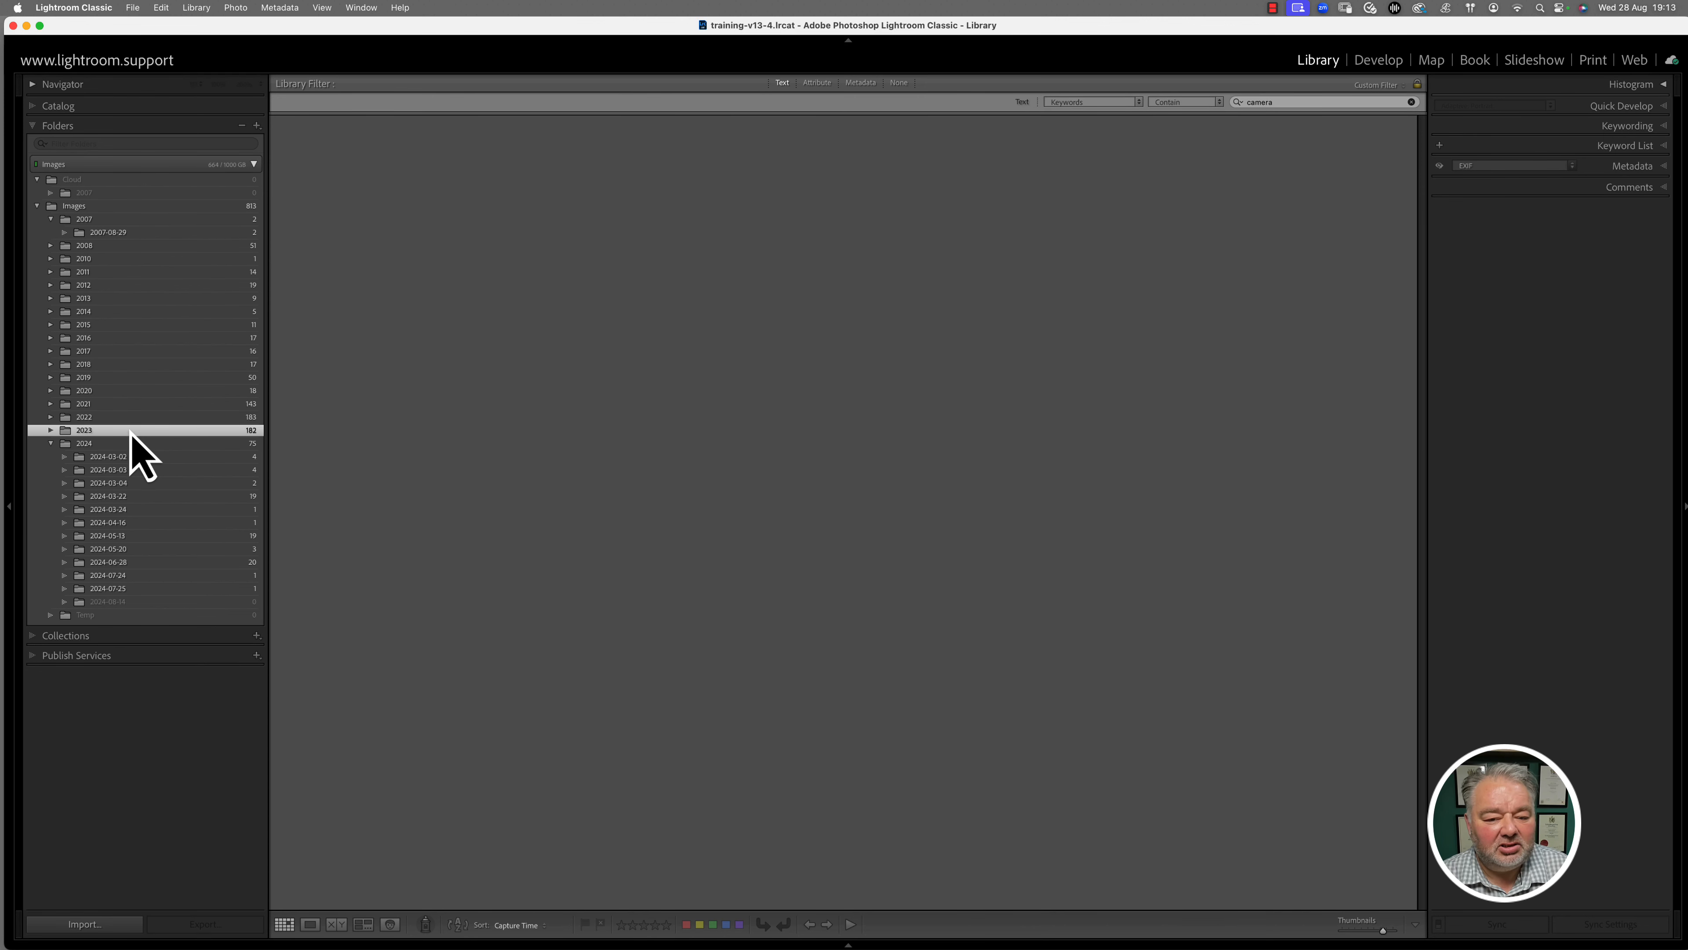
left_click(131, 443)
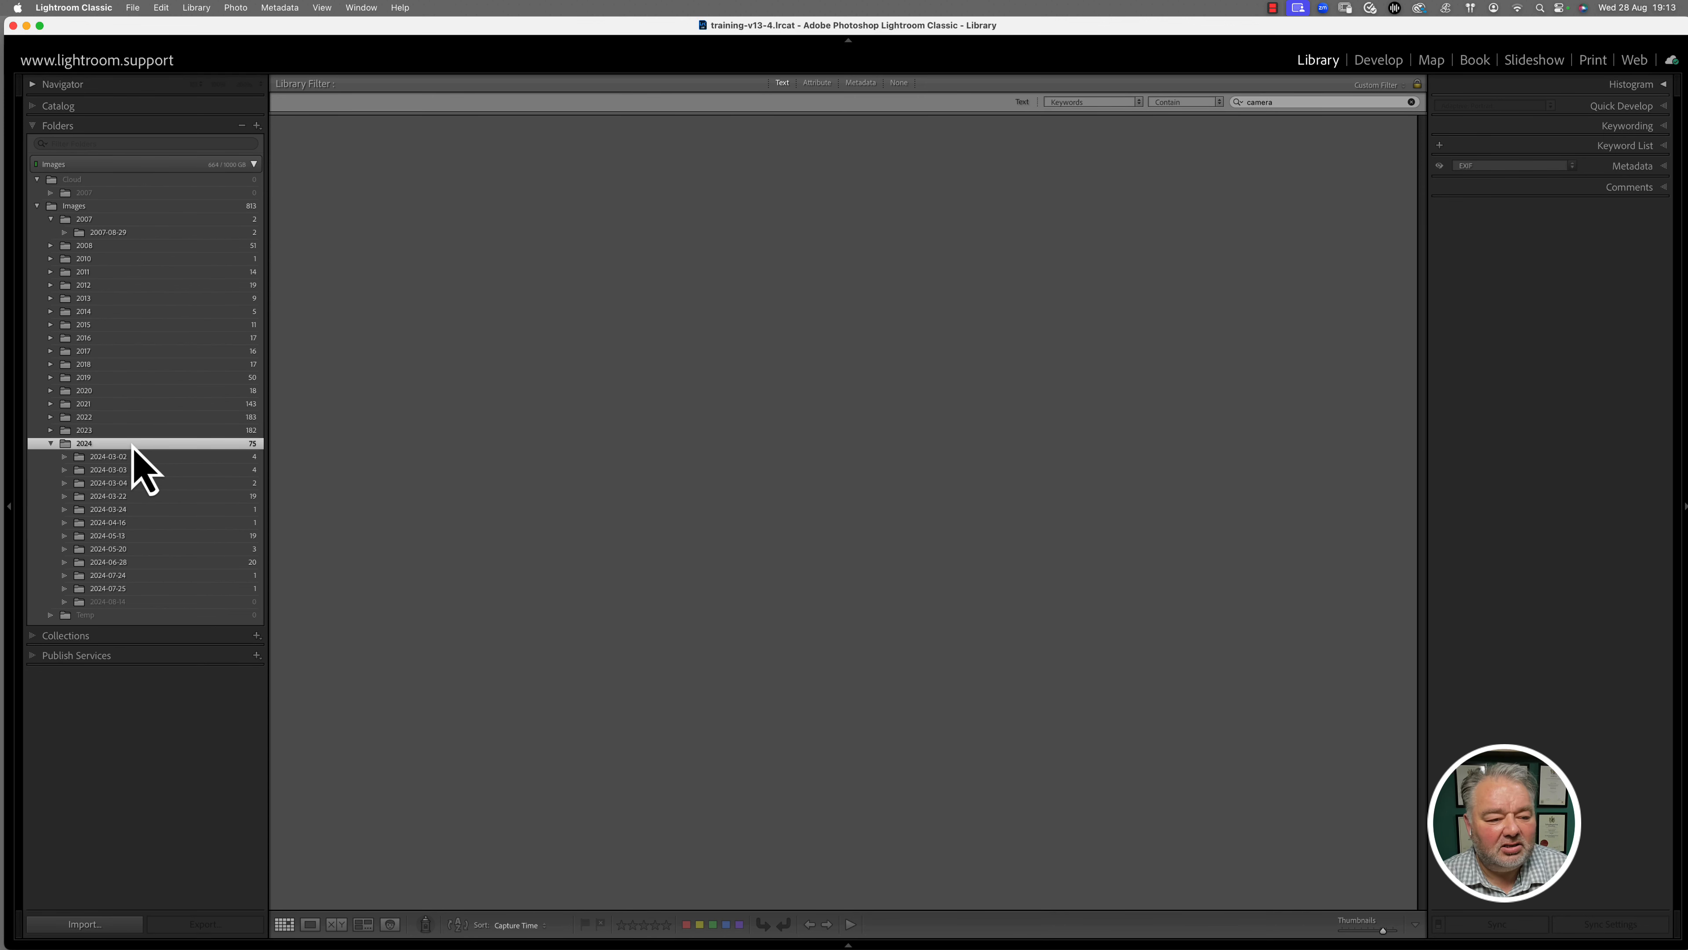
left_click(141, 380)
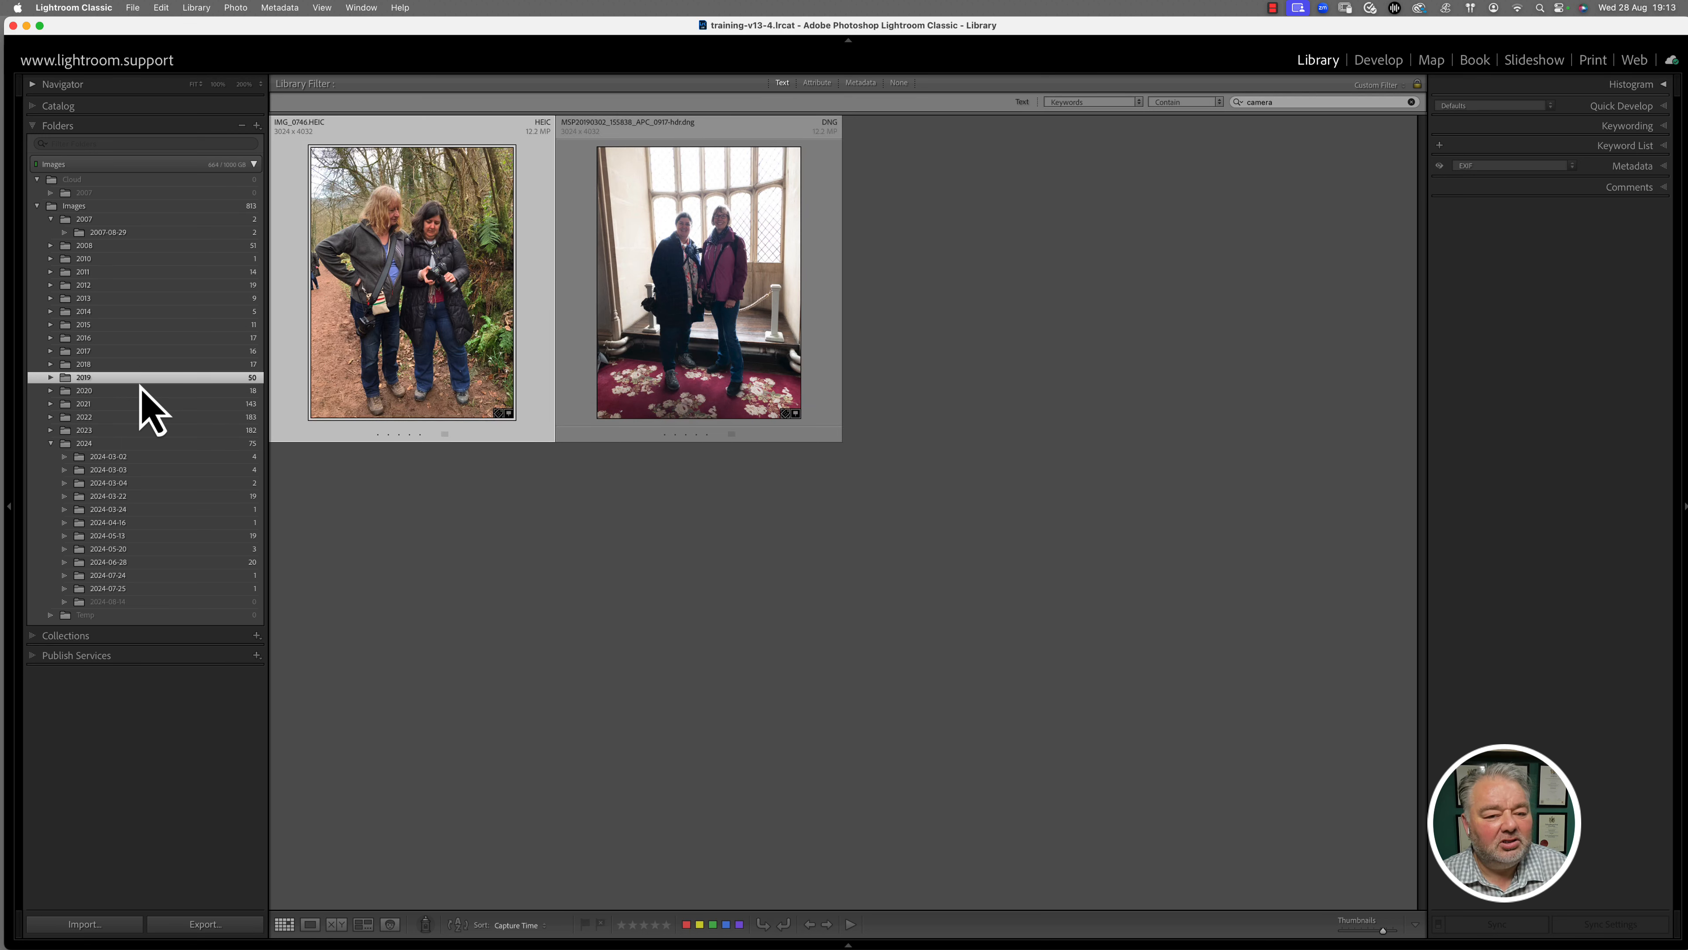
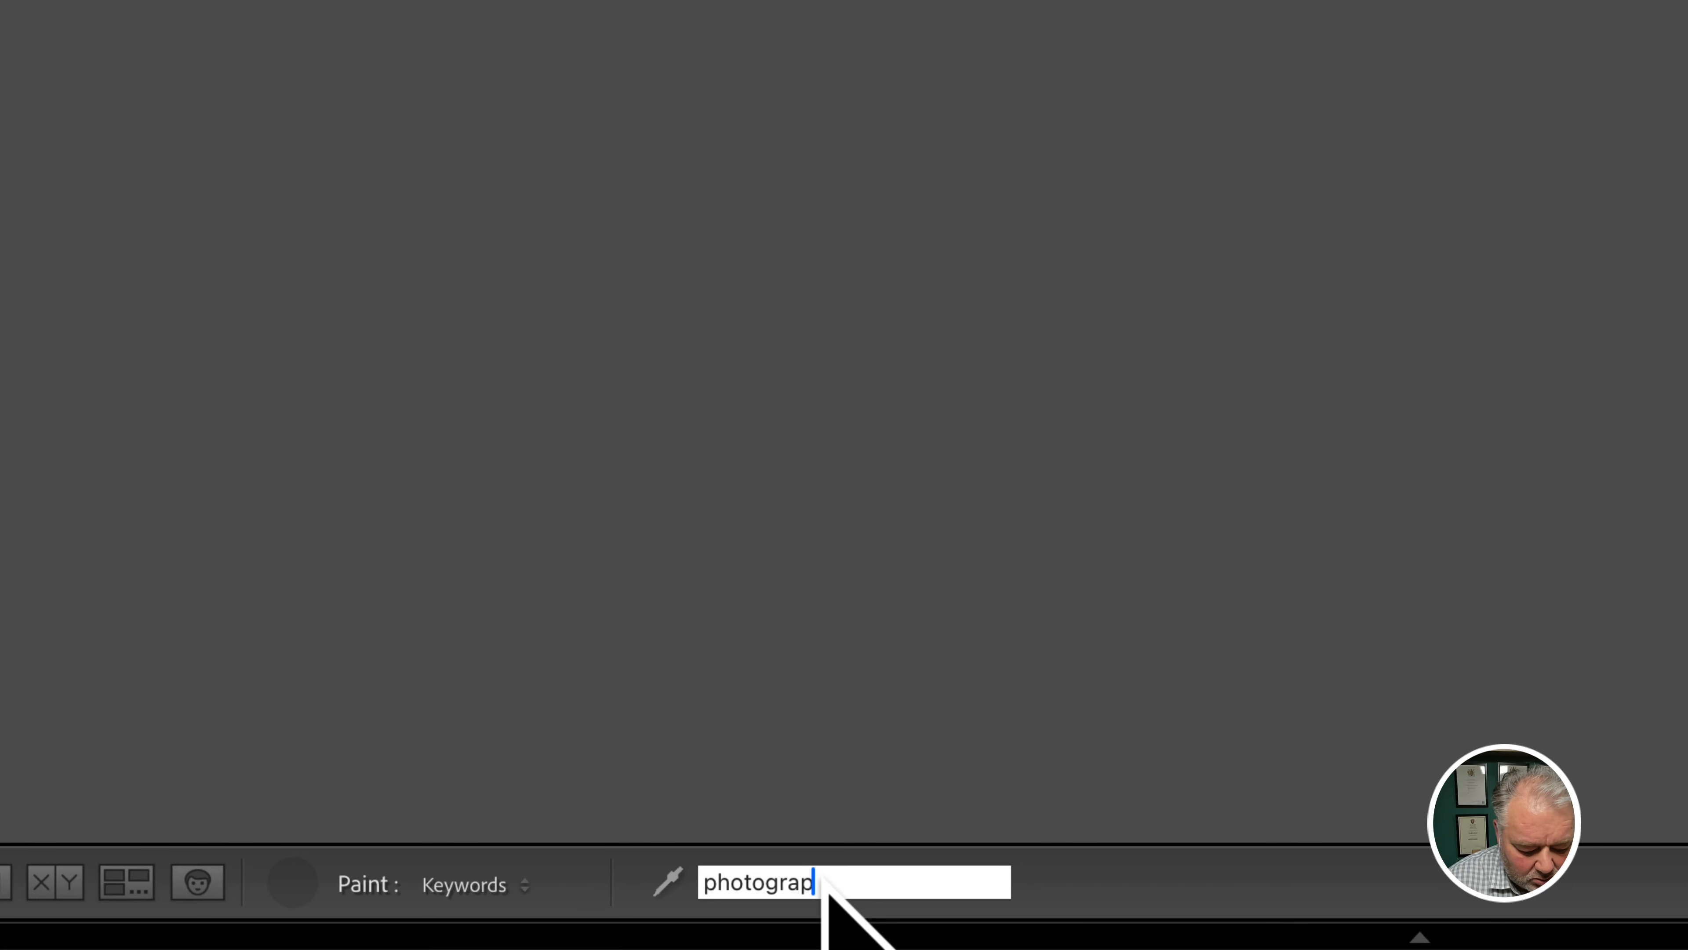
Set the Painter tool's keyword to photography and show the filtered photos of the Images folder
type("y")
key("Escape")
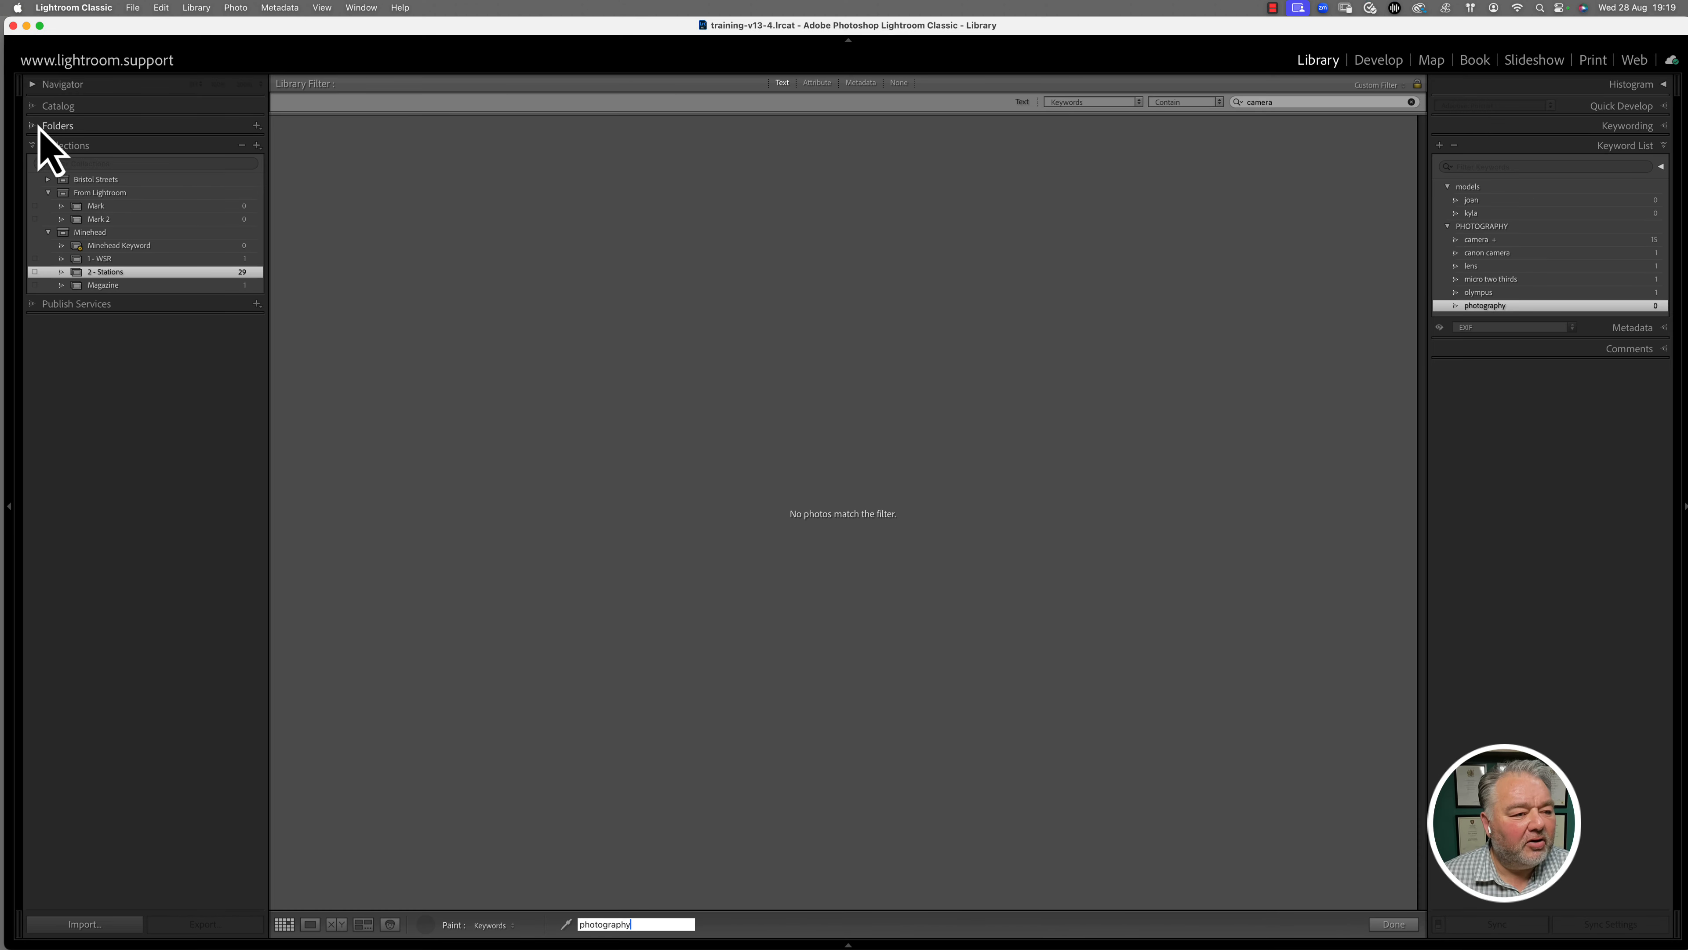
left_click(40, 126)
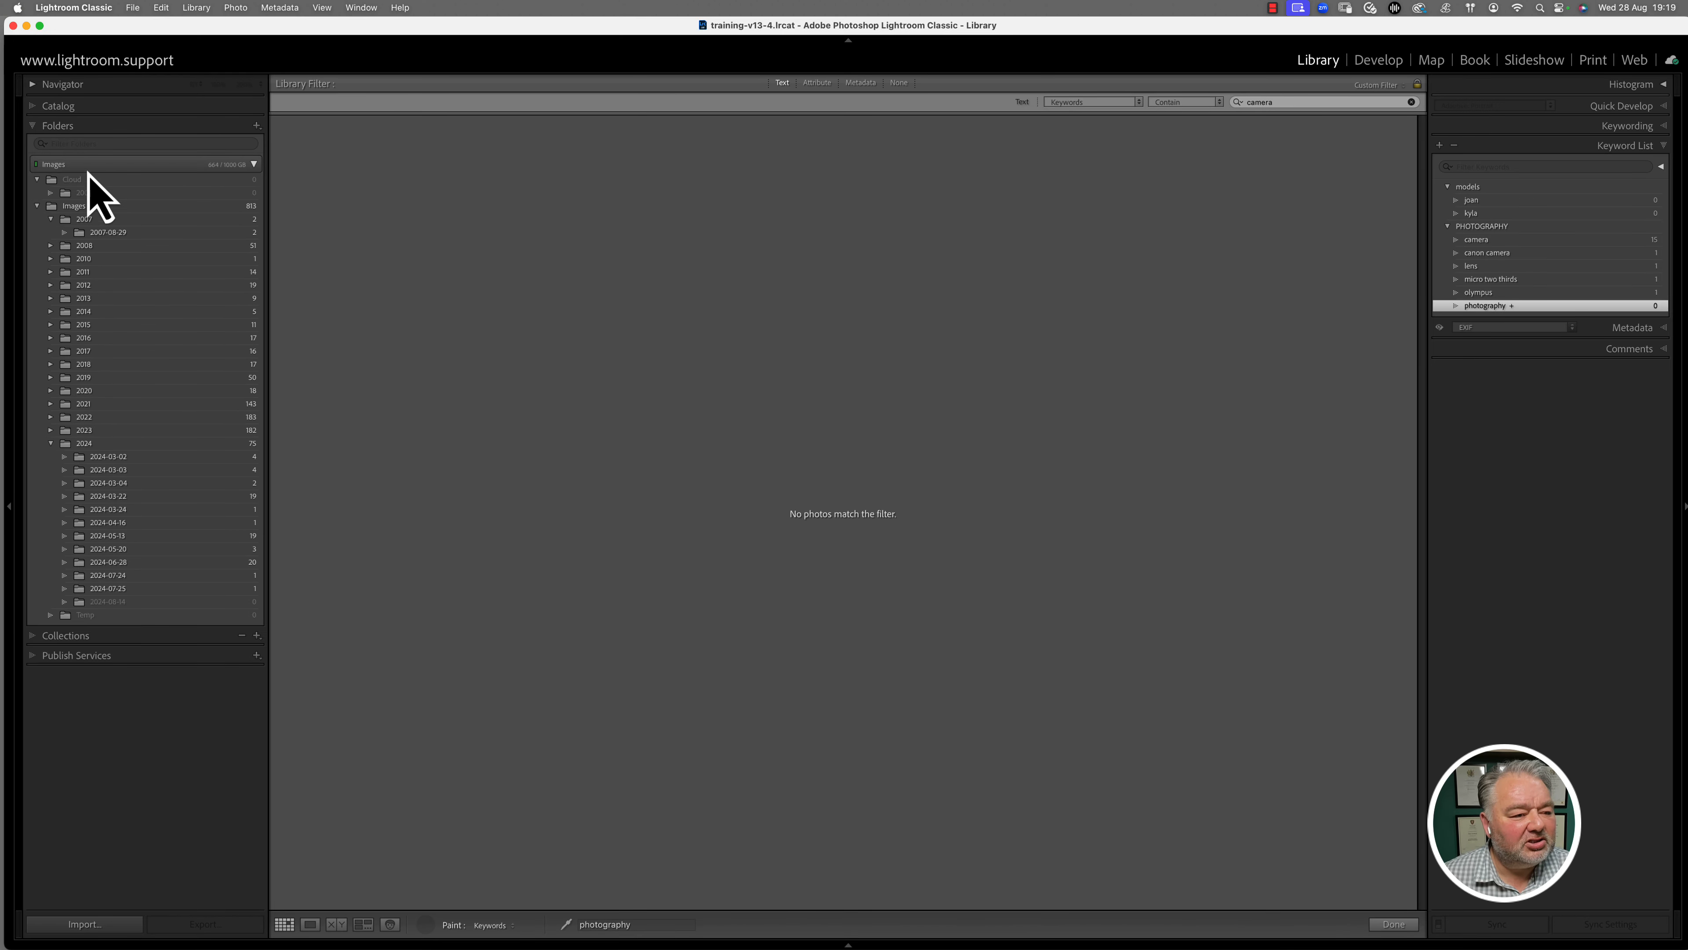
left_click(92, 207)
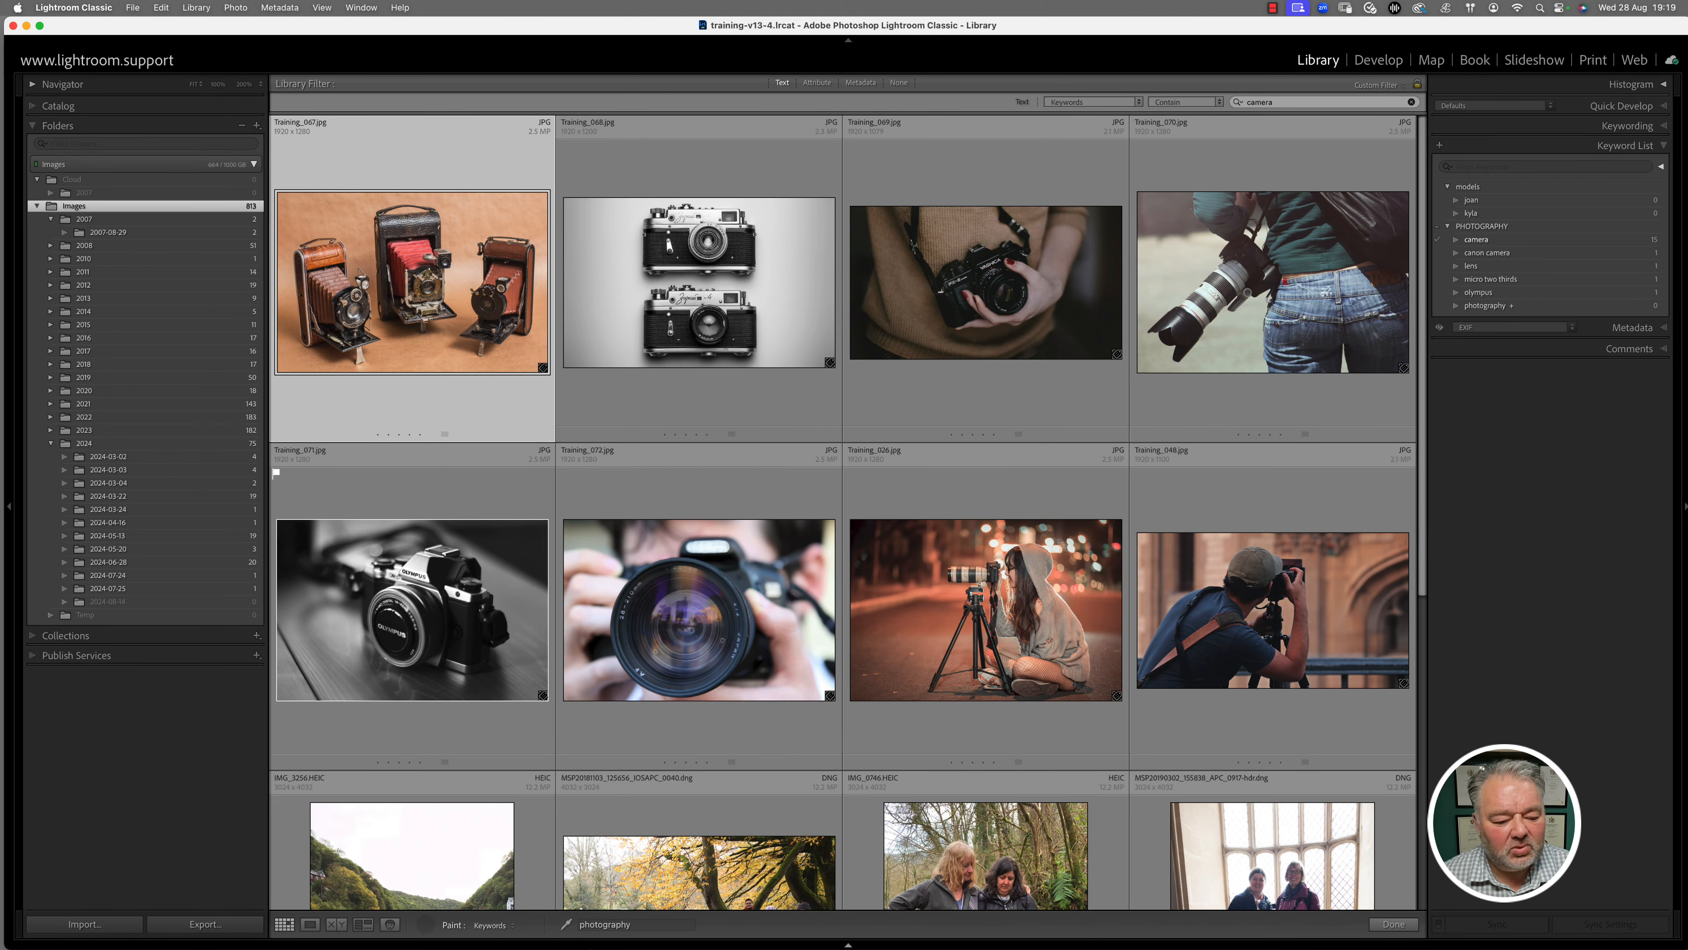
Paint the photography keyword onto the six camera photos Training_067.jpg to Training_072.jpg
left_click(495, 290)
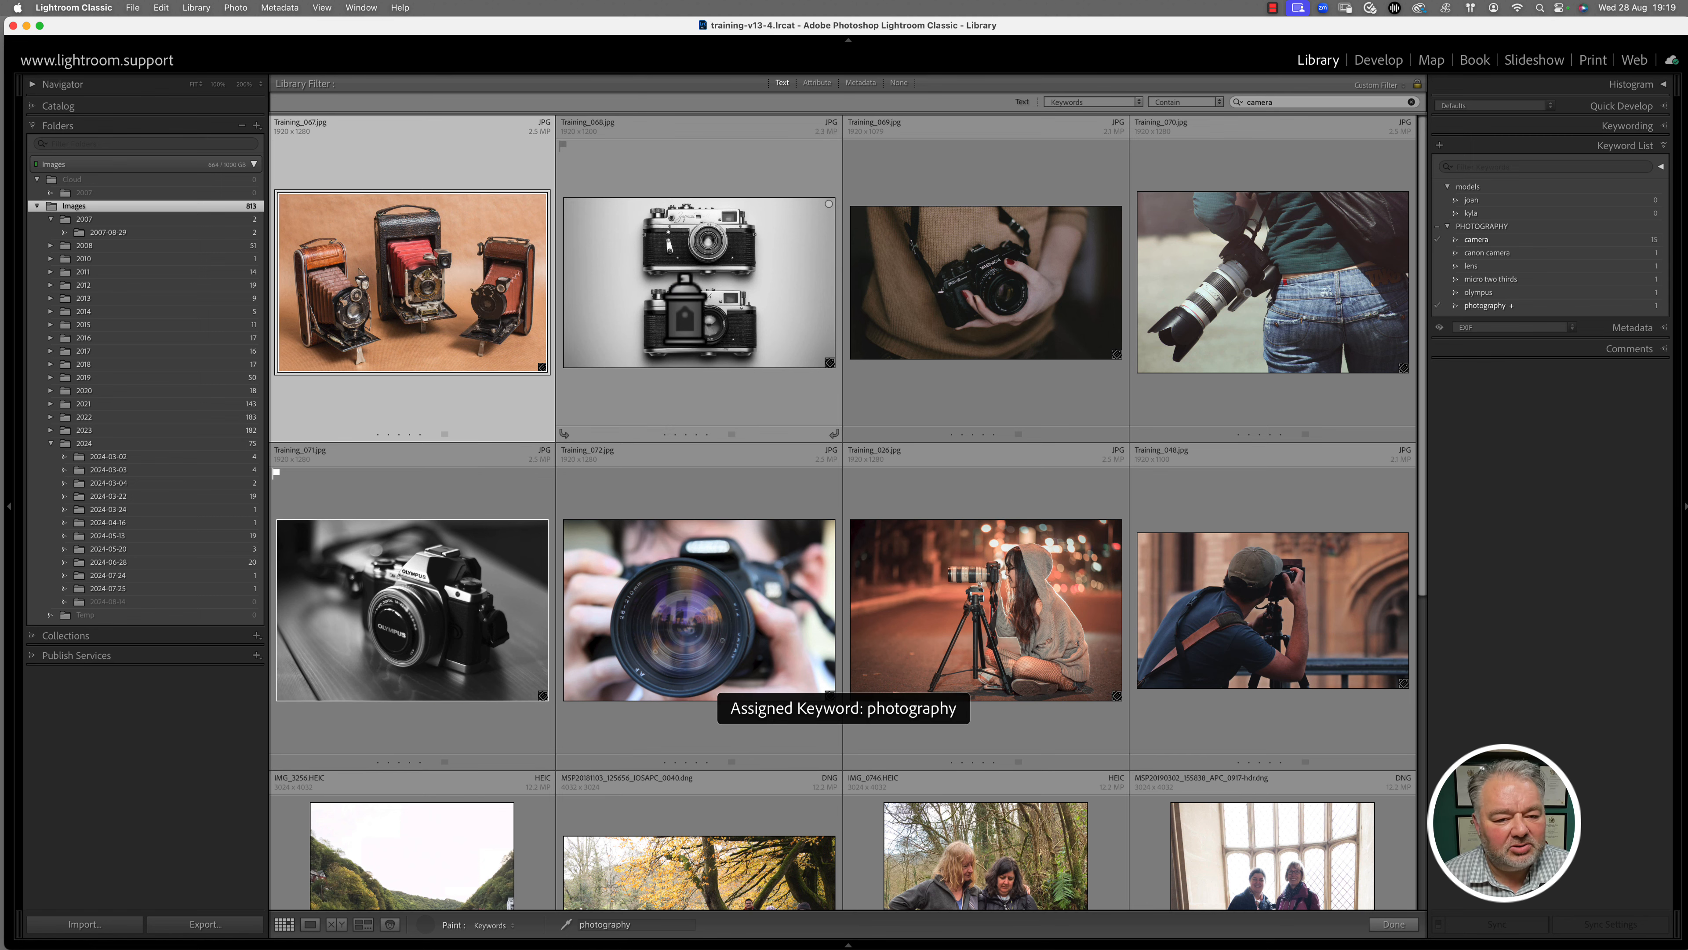
left_click(691, 311)
left_click(934, 302)
left_click(1244, 306)
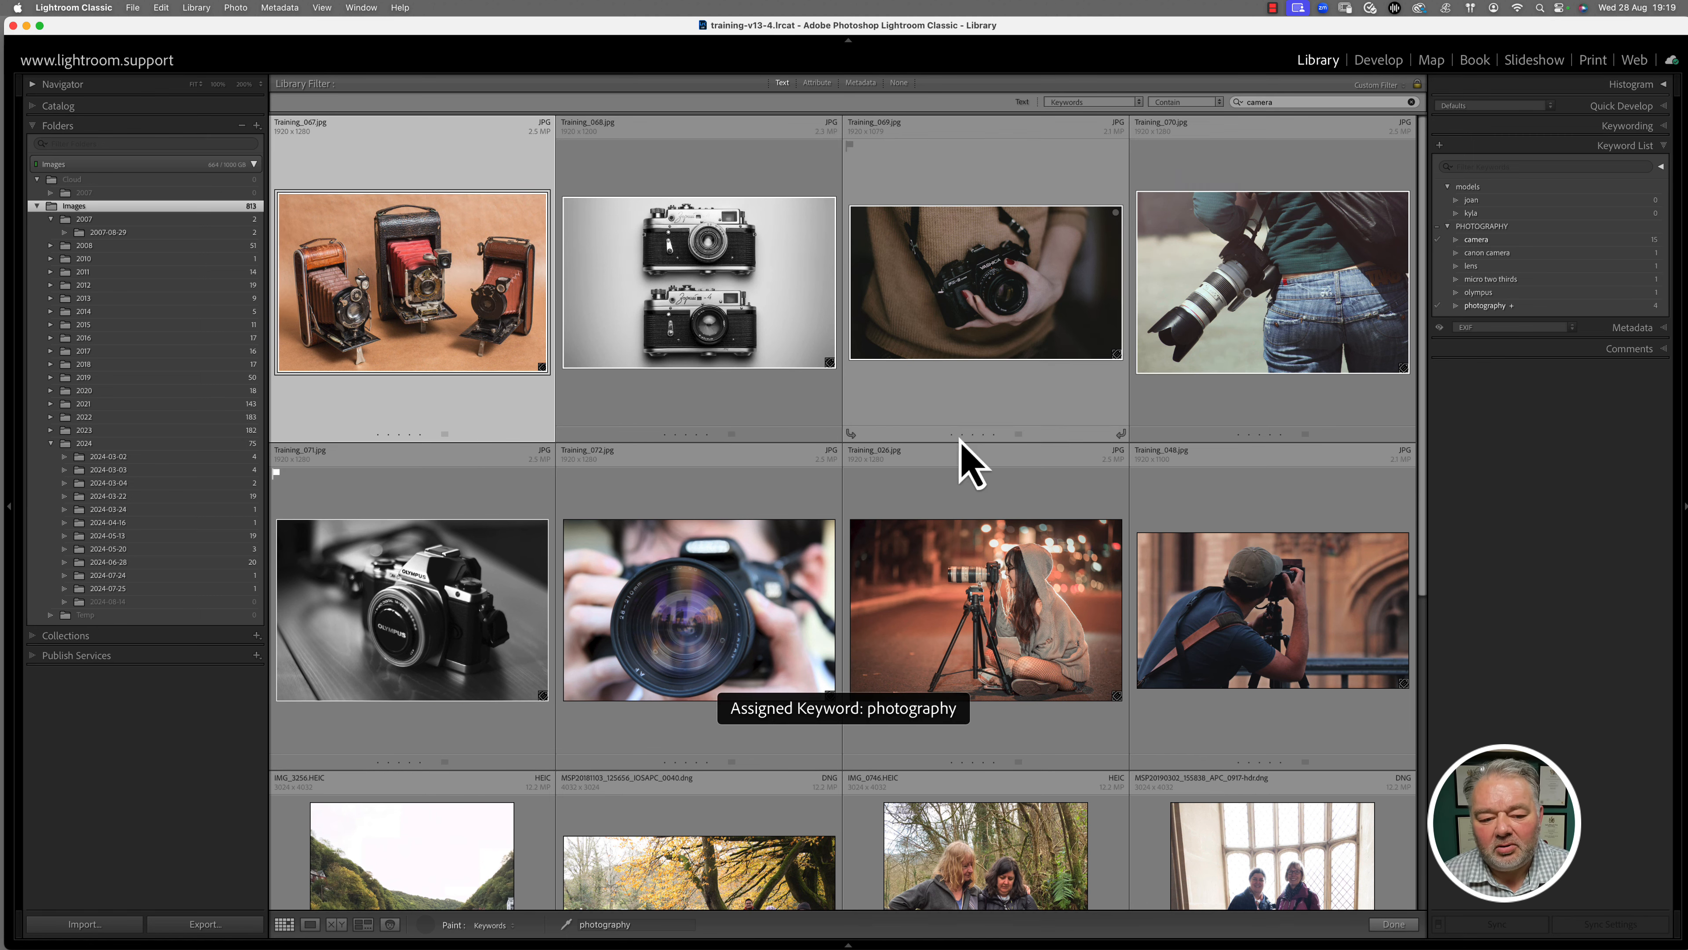
left_click(628, 625)
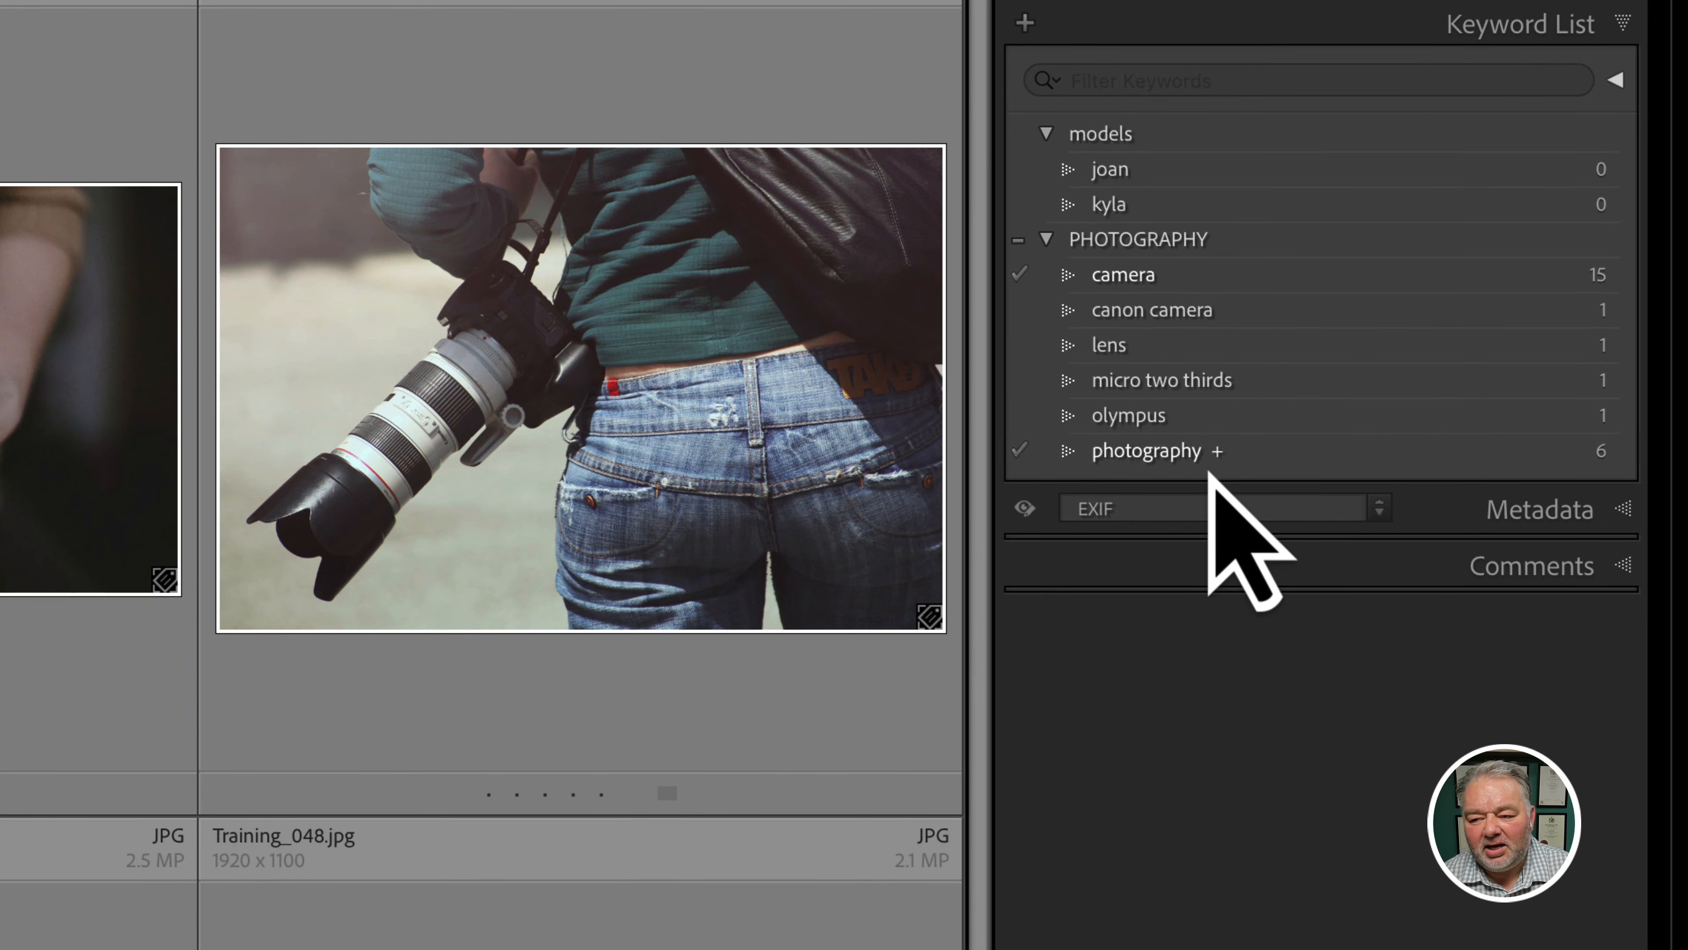
Filter the library to the photos tagged photography from the keyword list and reselect the Images folder
left_click(1625, 451)
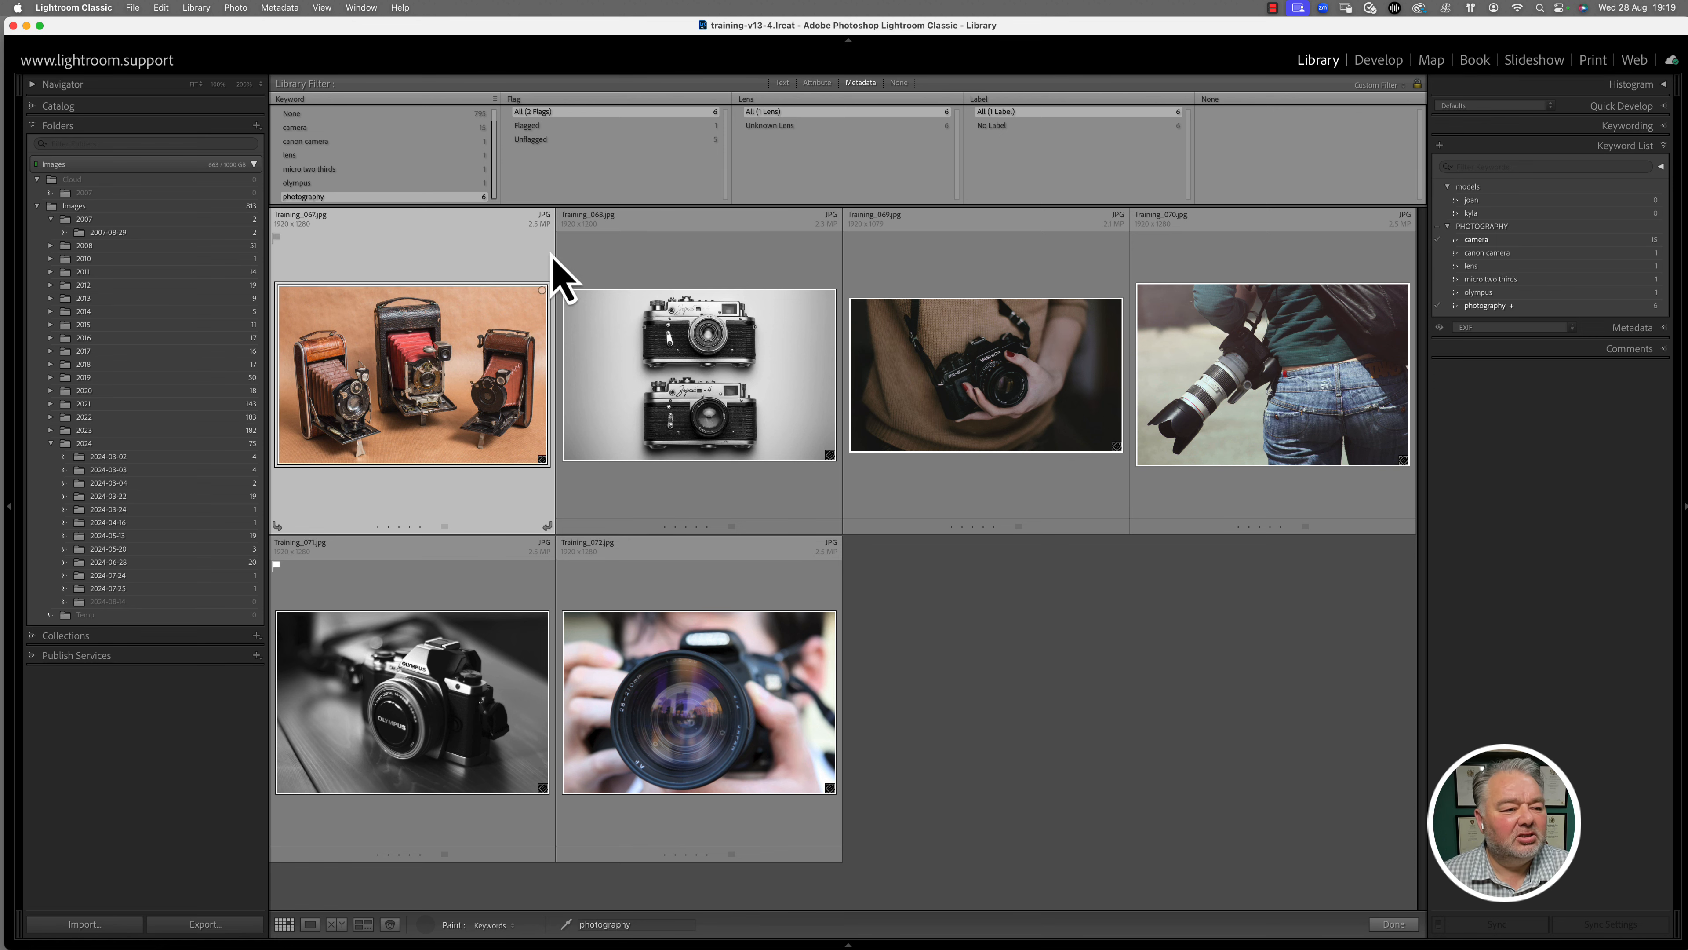
left_click(78, 206)
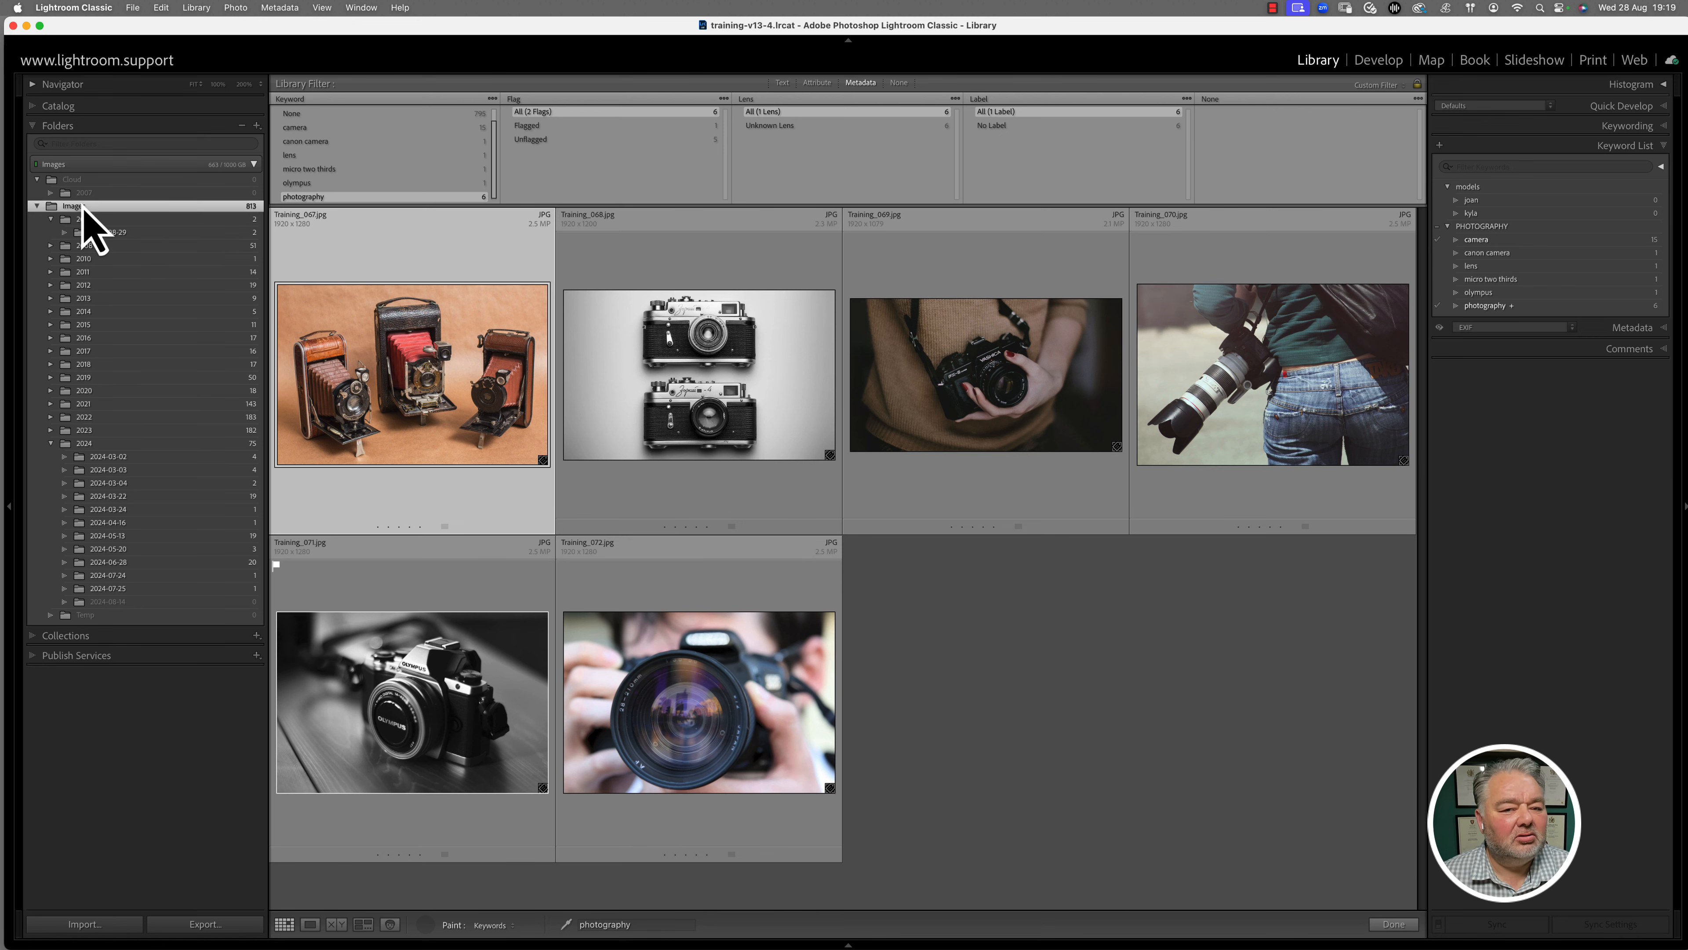
Show the text filter alongside the metadata filter and replace its search text with canon photography
left_click(783, 82)
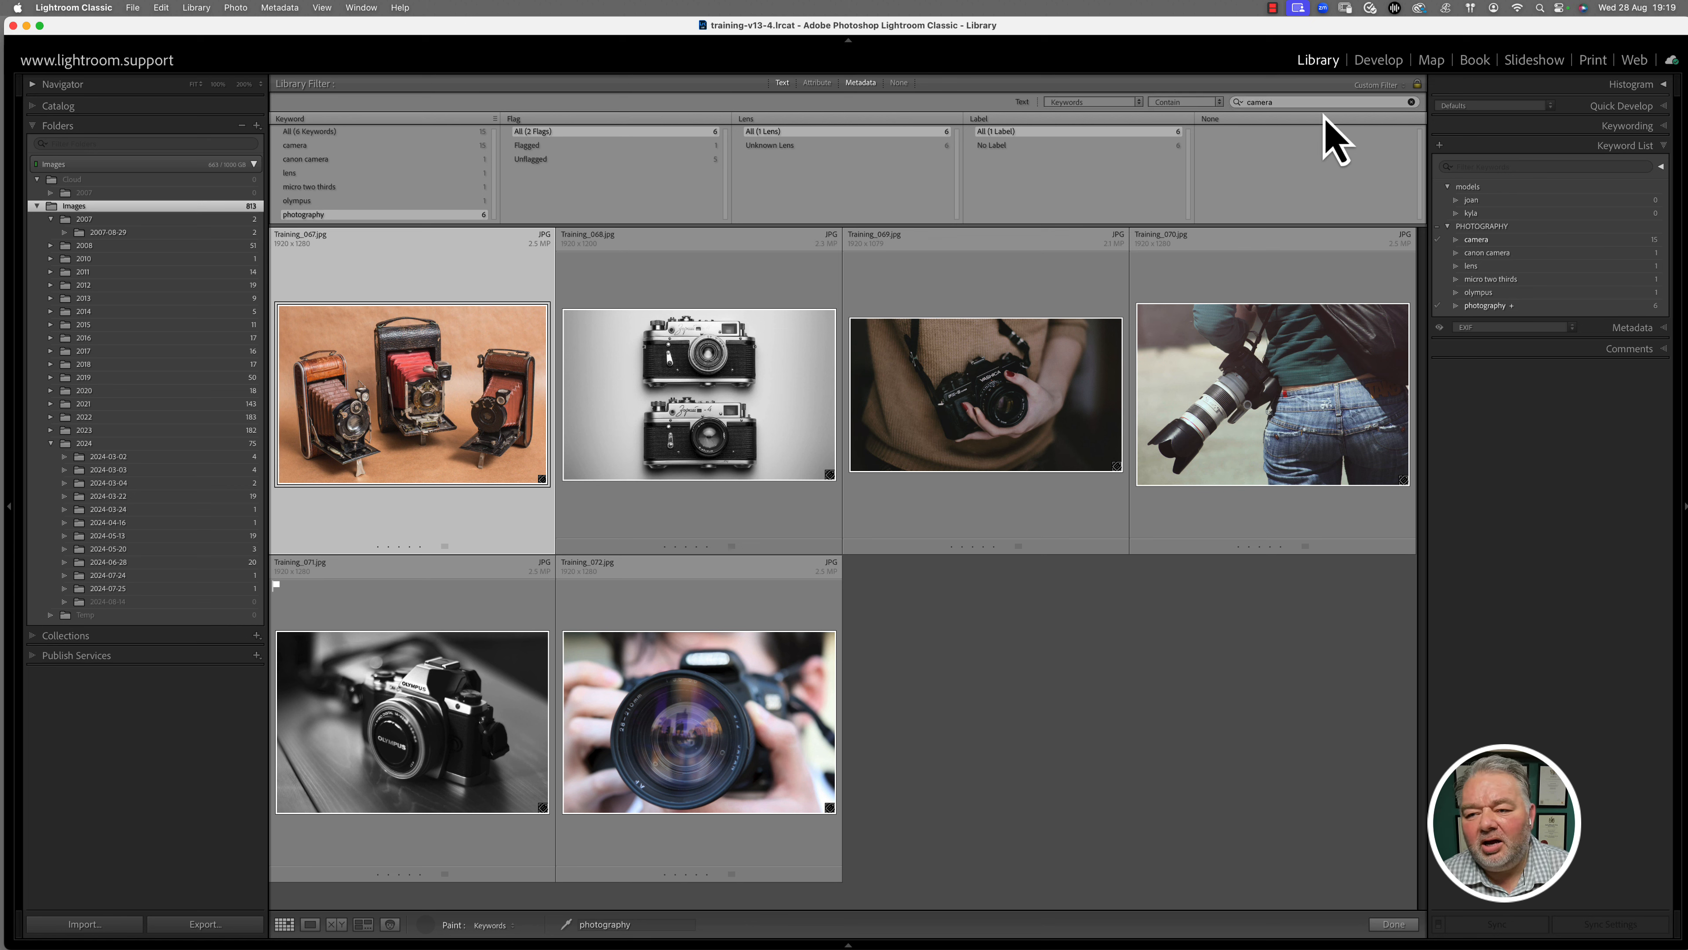
left_click(1665, 146)
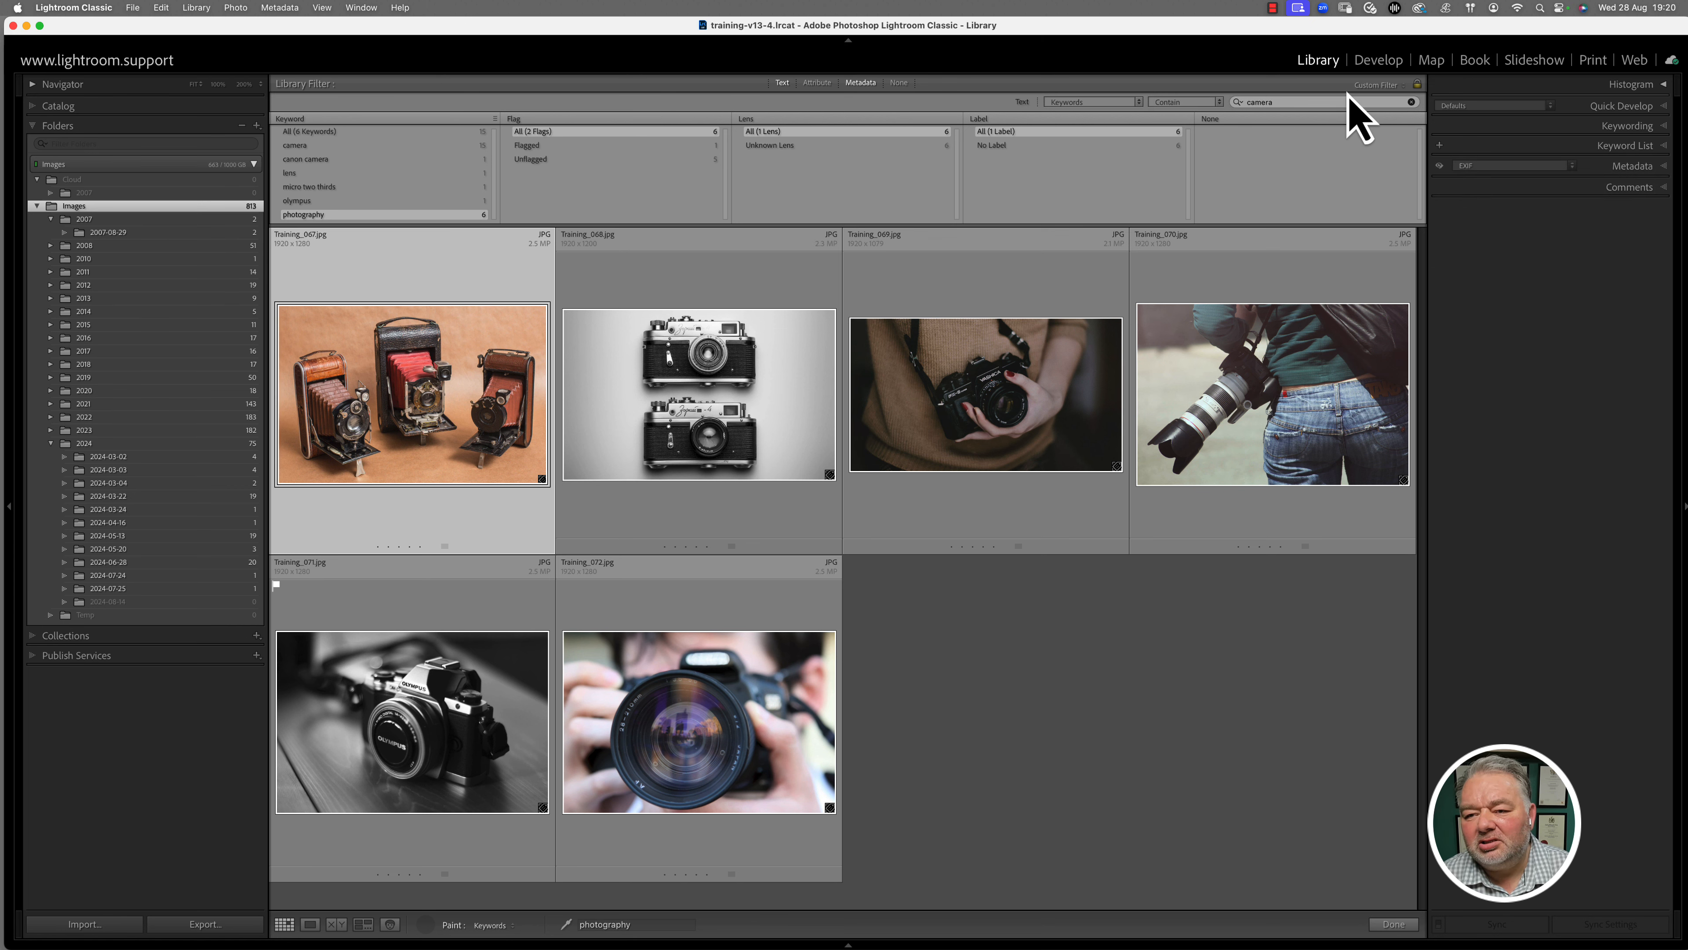
left_click(1302, 105)
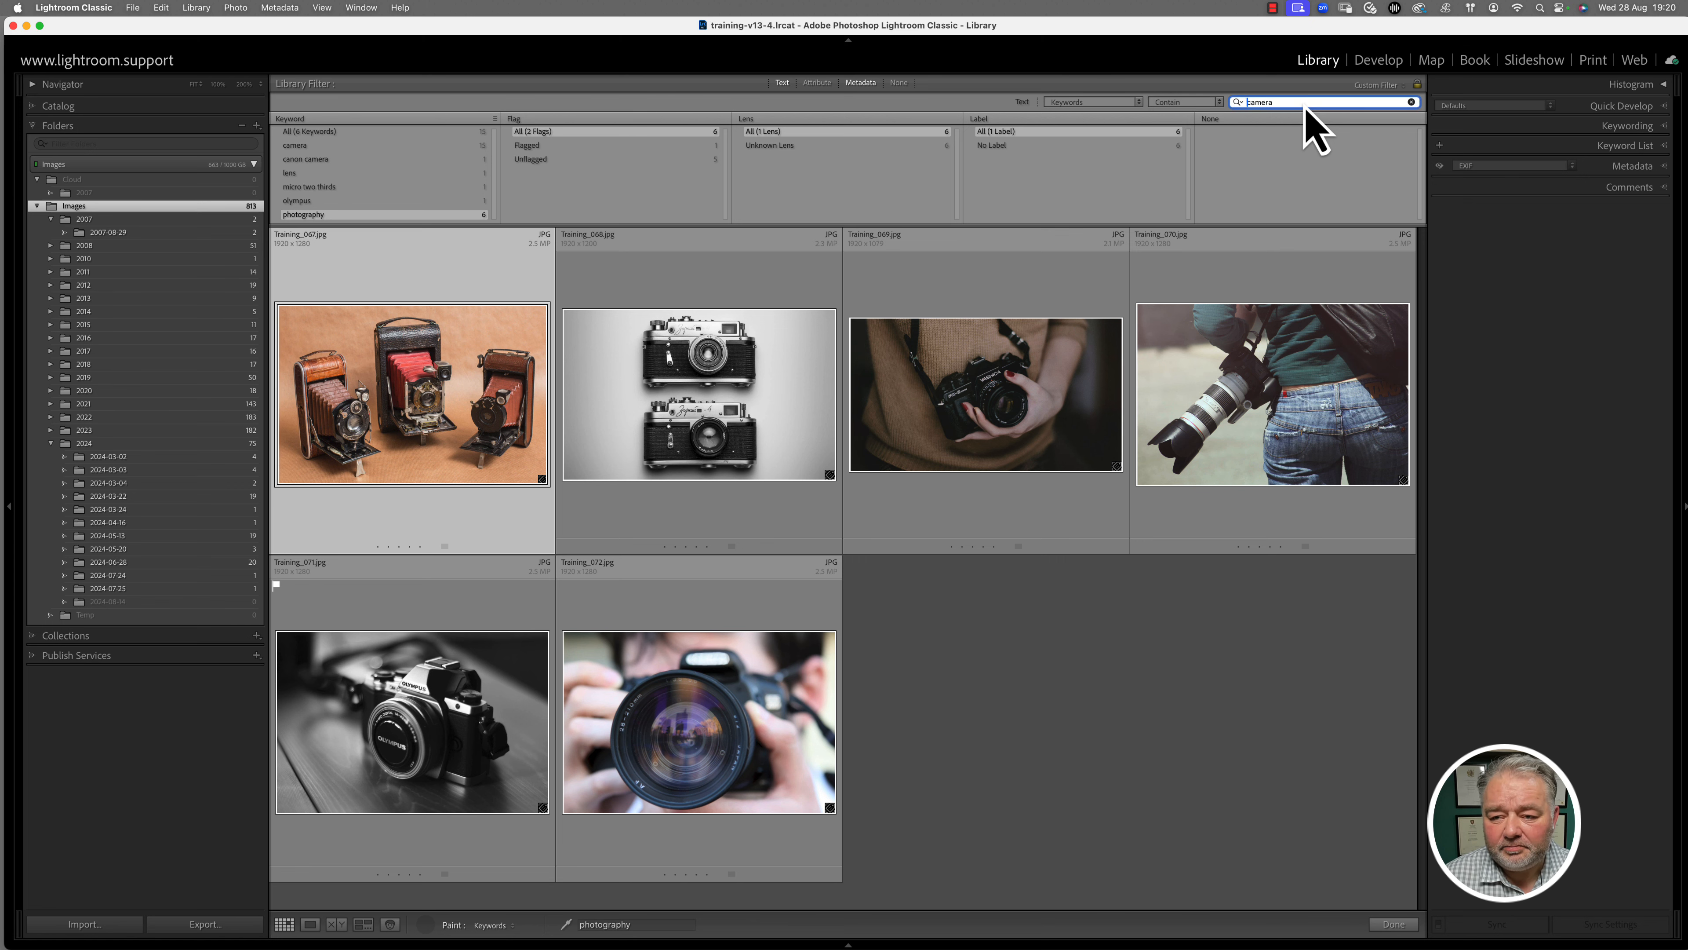
double_click(1306, 104)
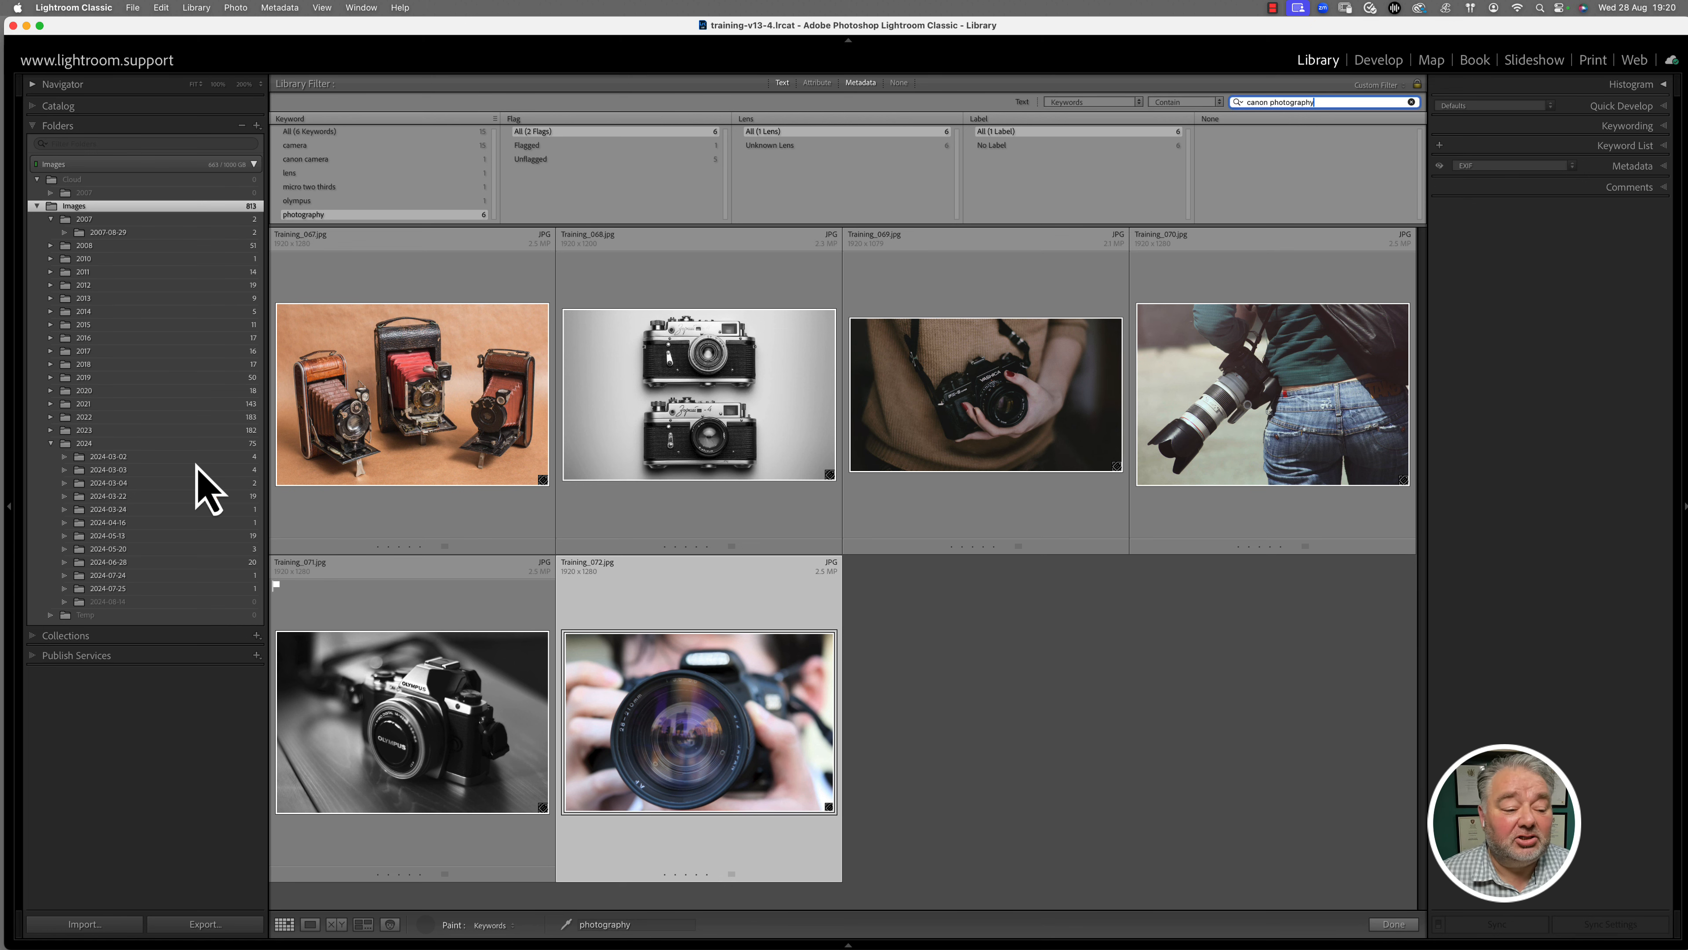
Start a new smart collection named Photography Keyword
left_click(40, 636)
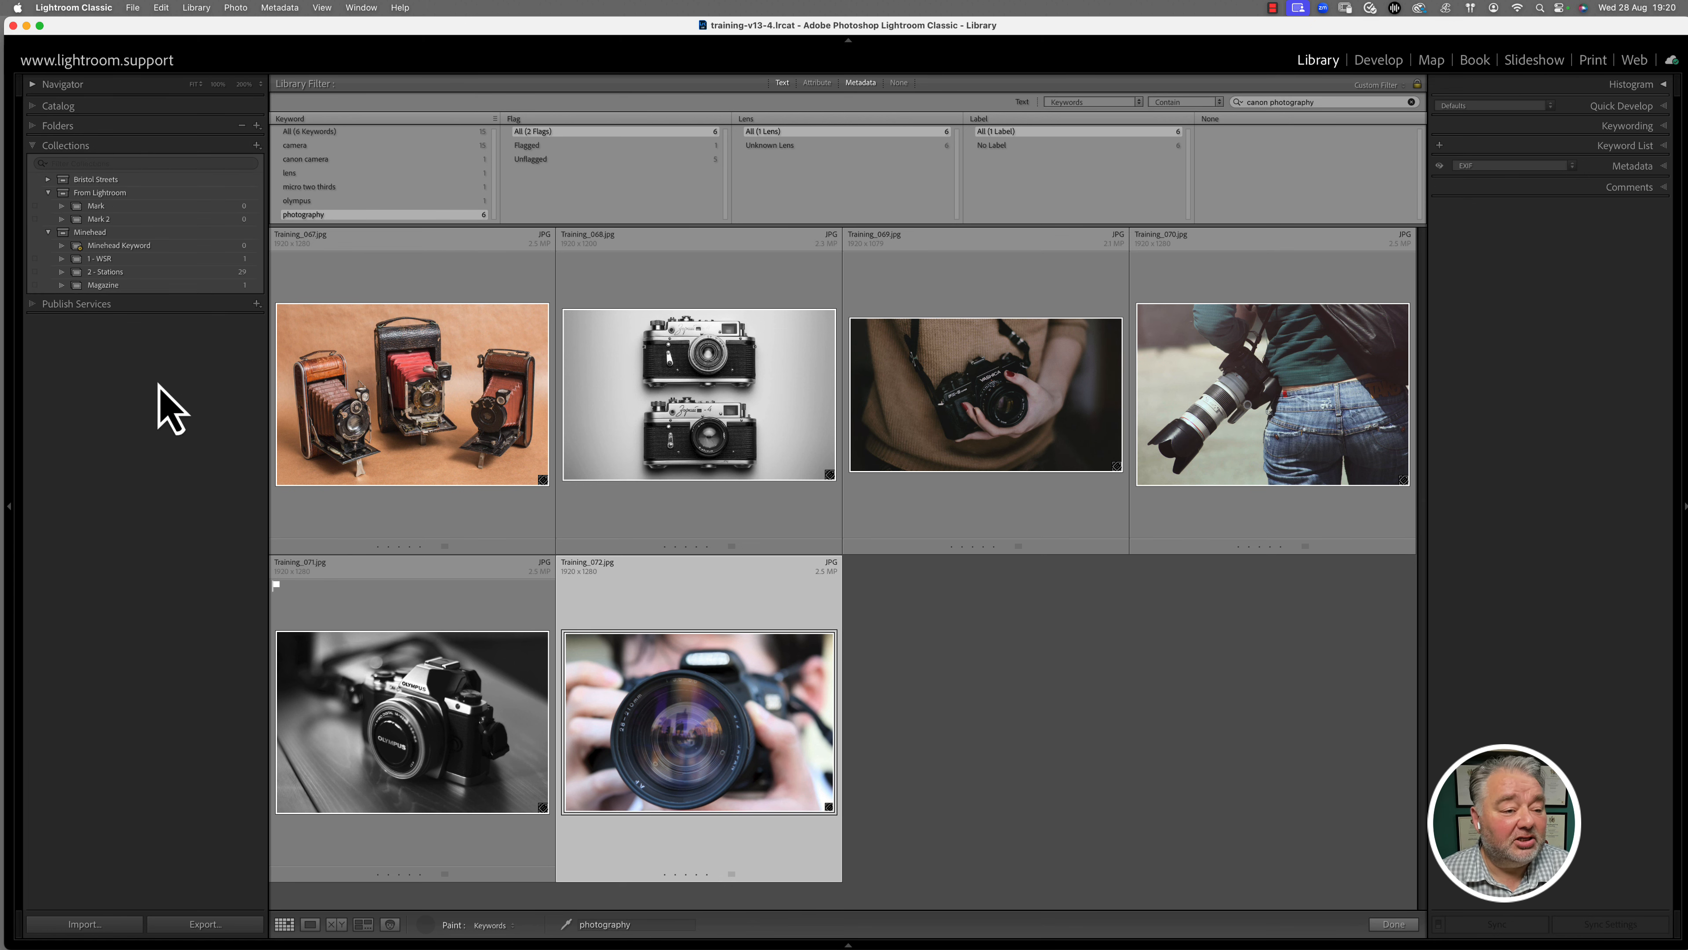
left_click(257, 147)
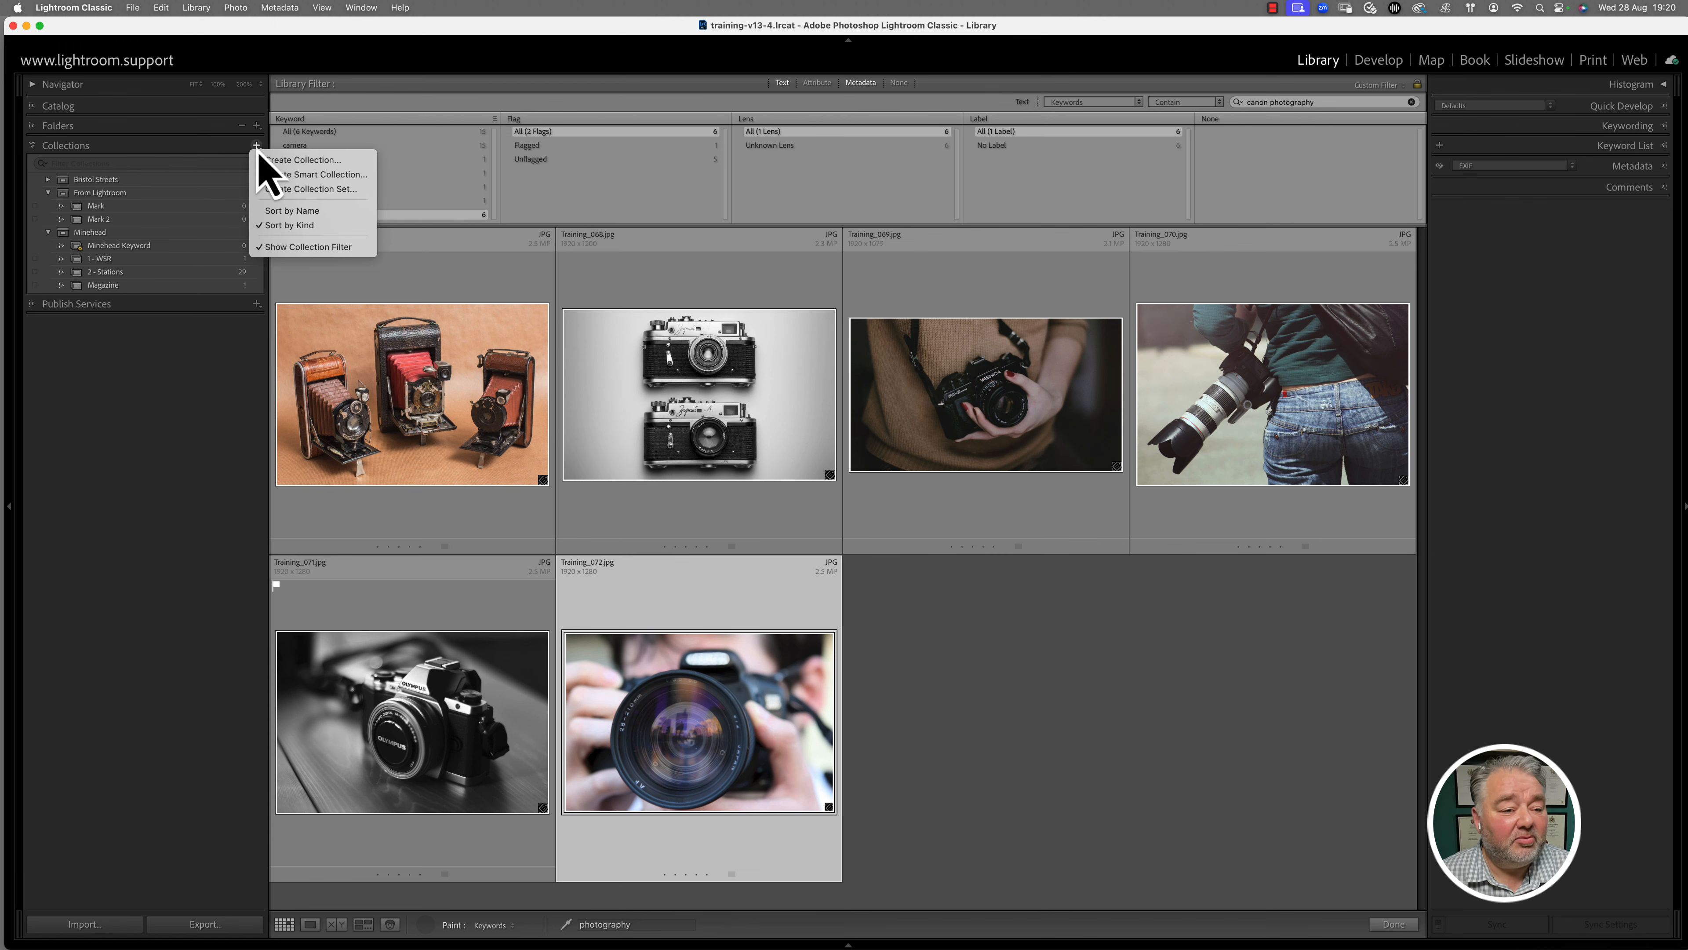
left_click(319, 174)
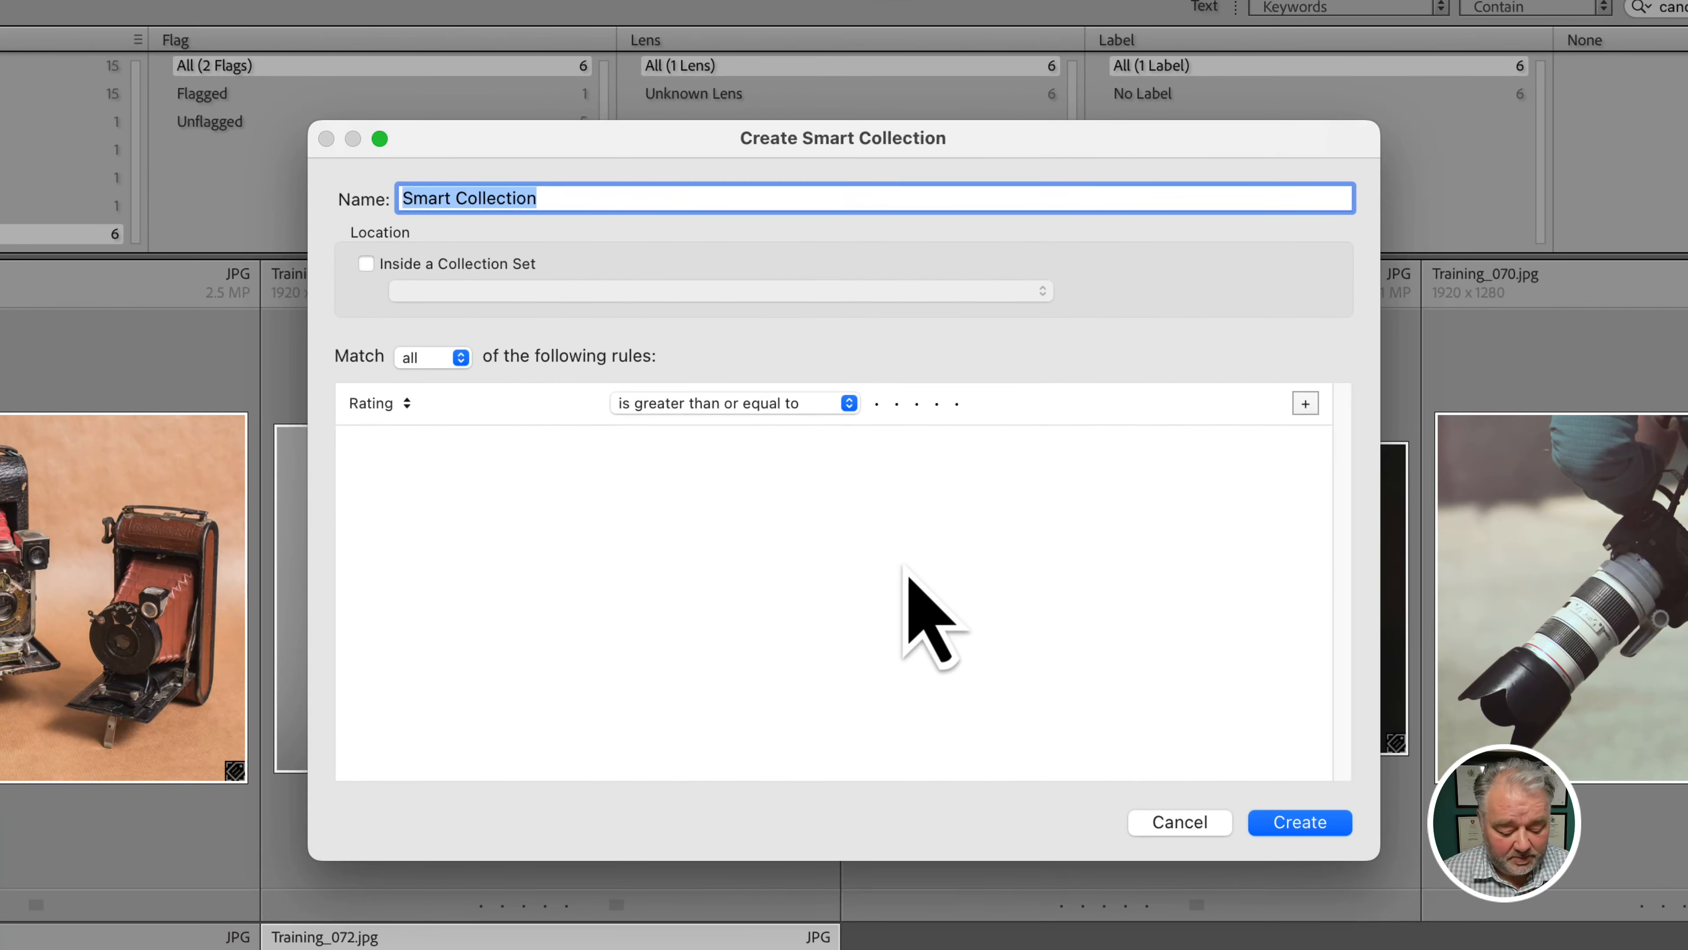
type("Photography Keyw")
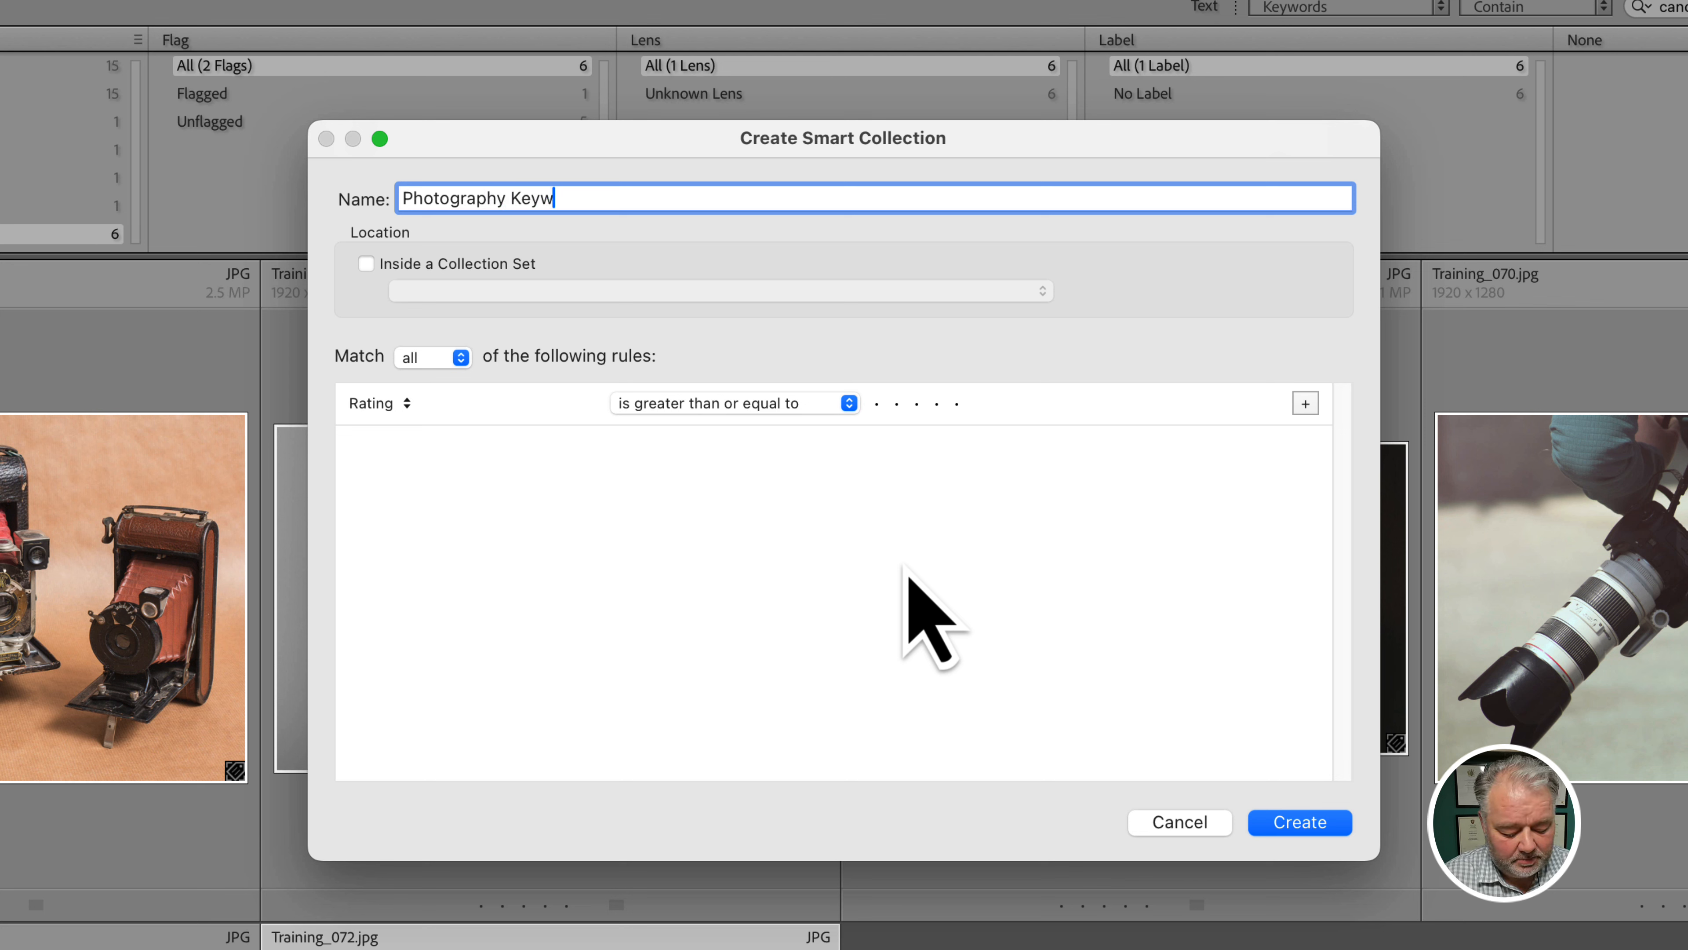
type("ord")
Set the smart collection's rule to Keywords contains photography and create the collection
left_click(372, 402)
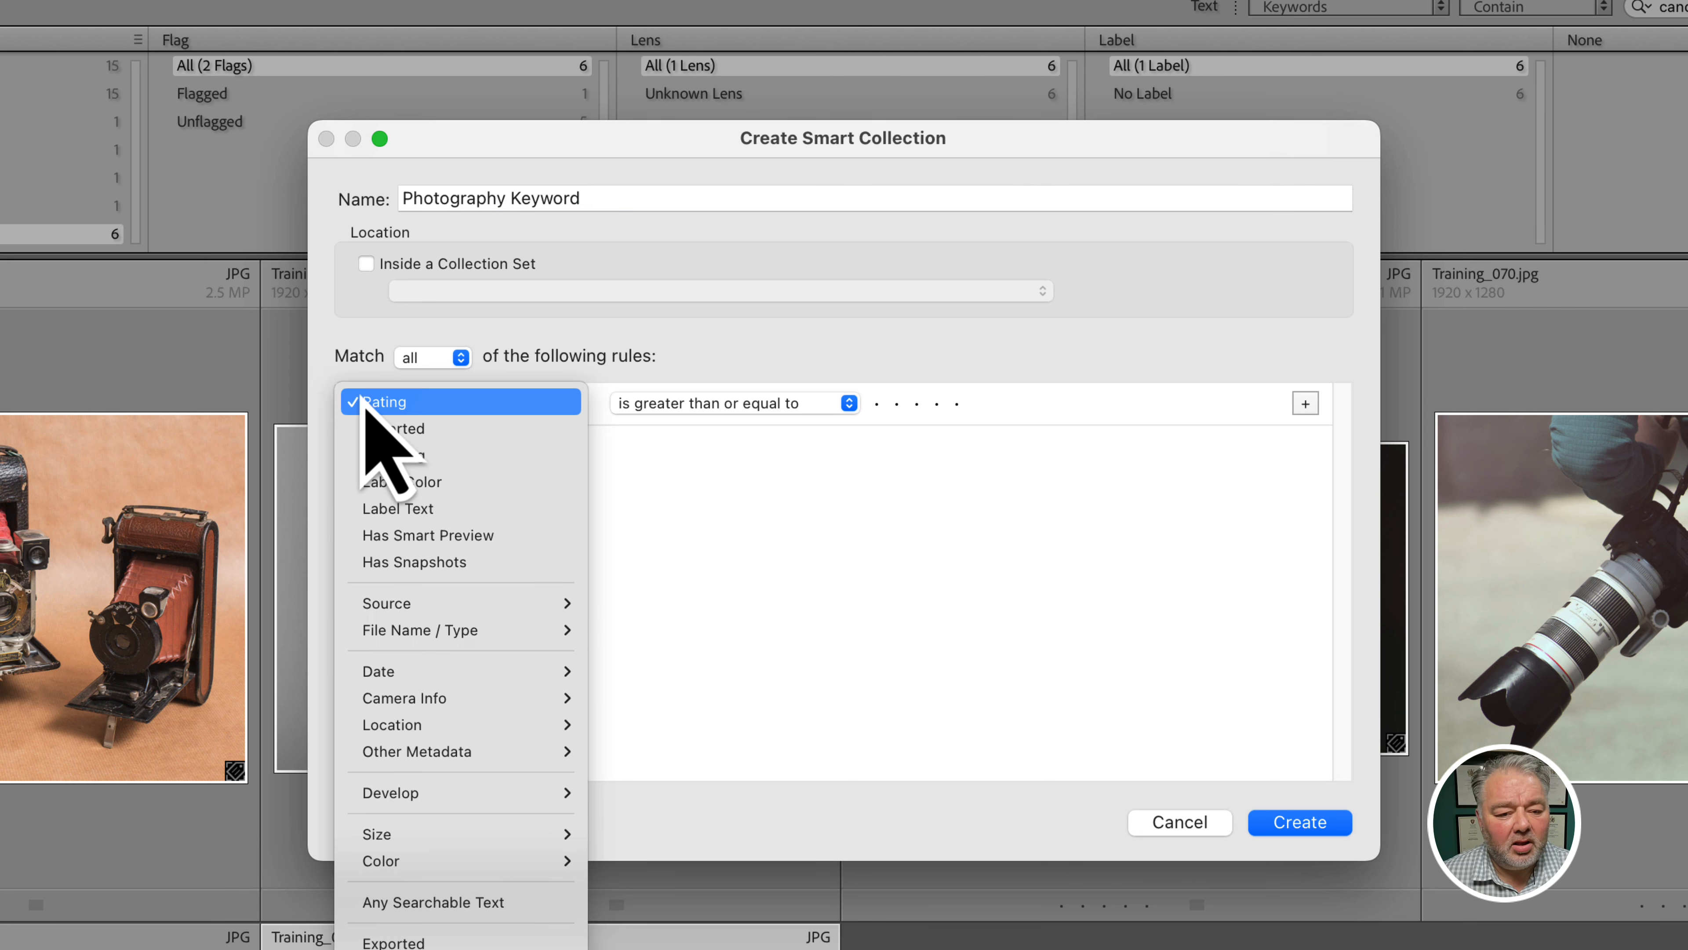
mouse_move(436, 751)
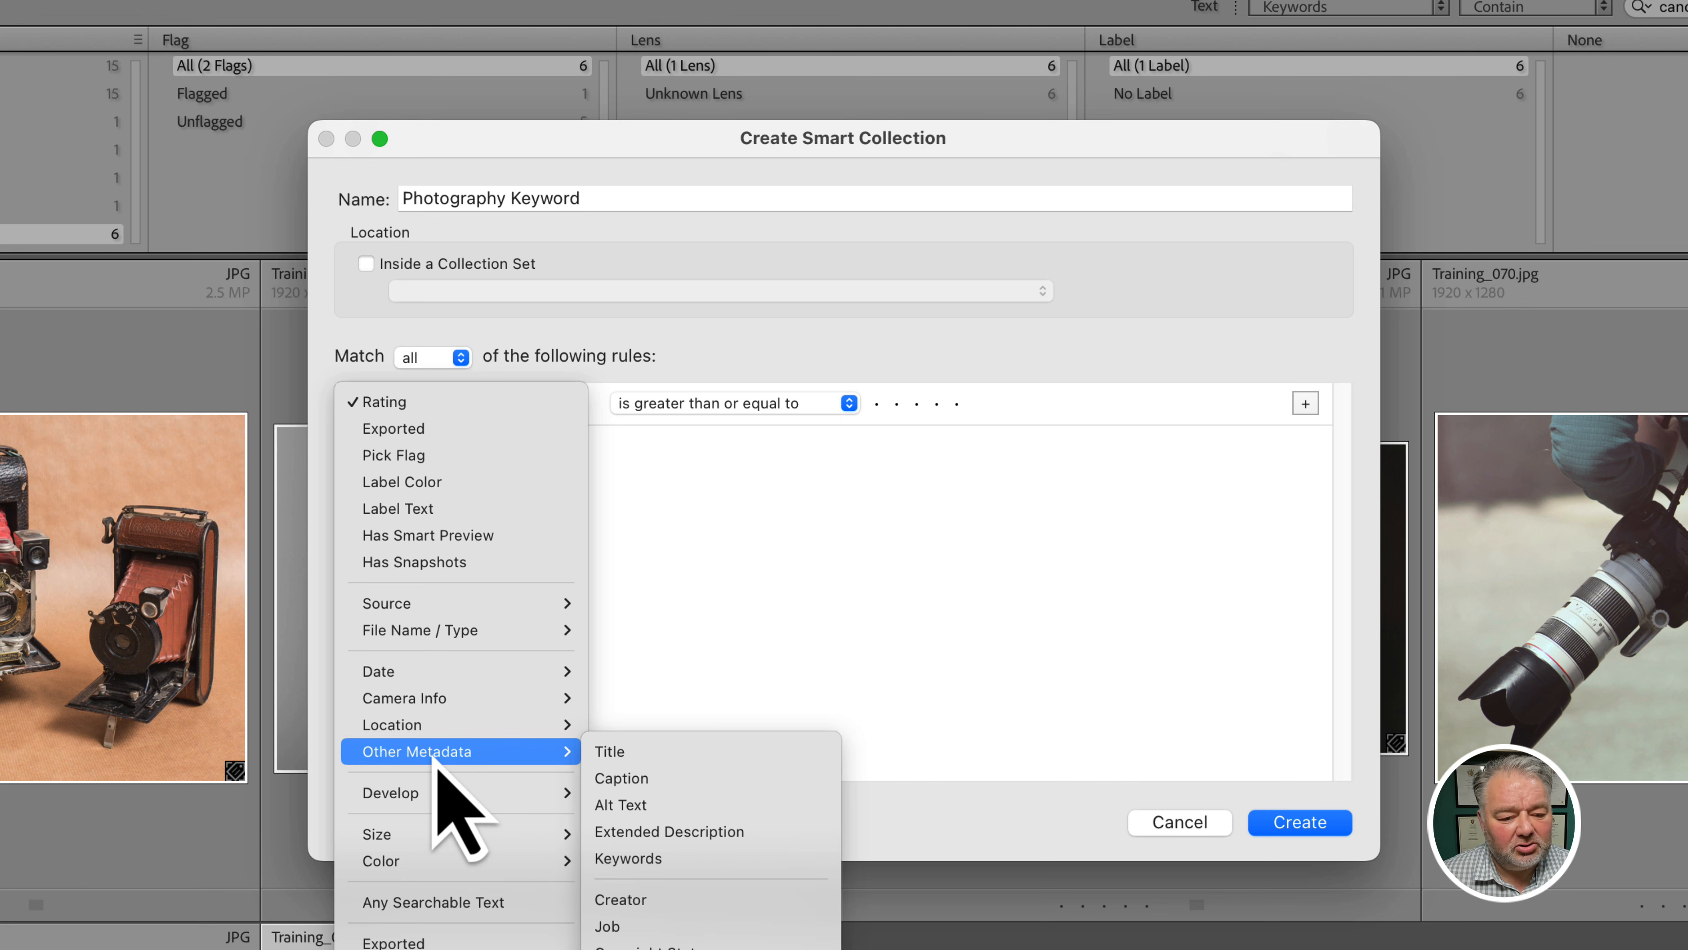
left_click(673, 858)
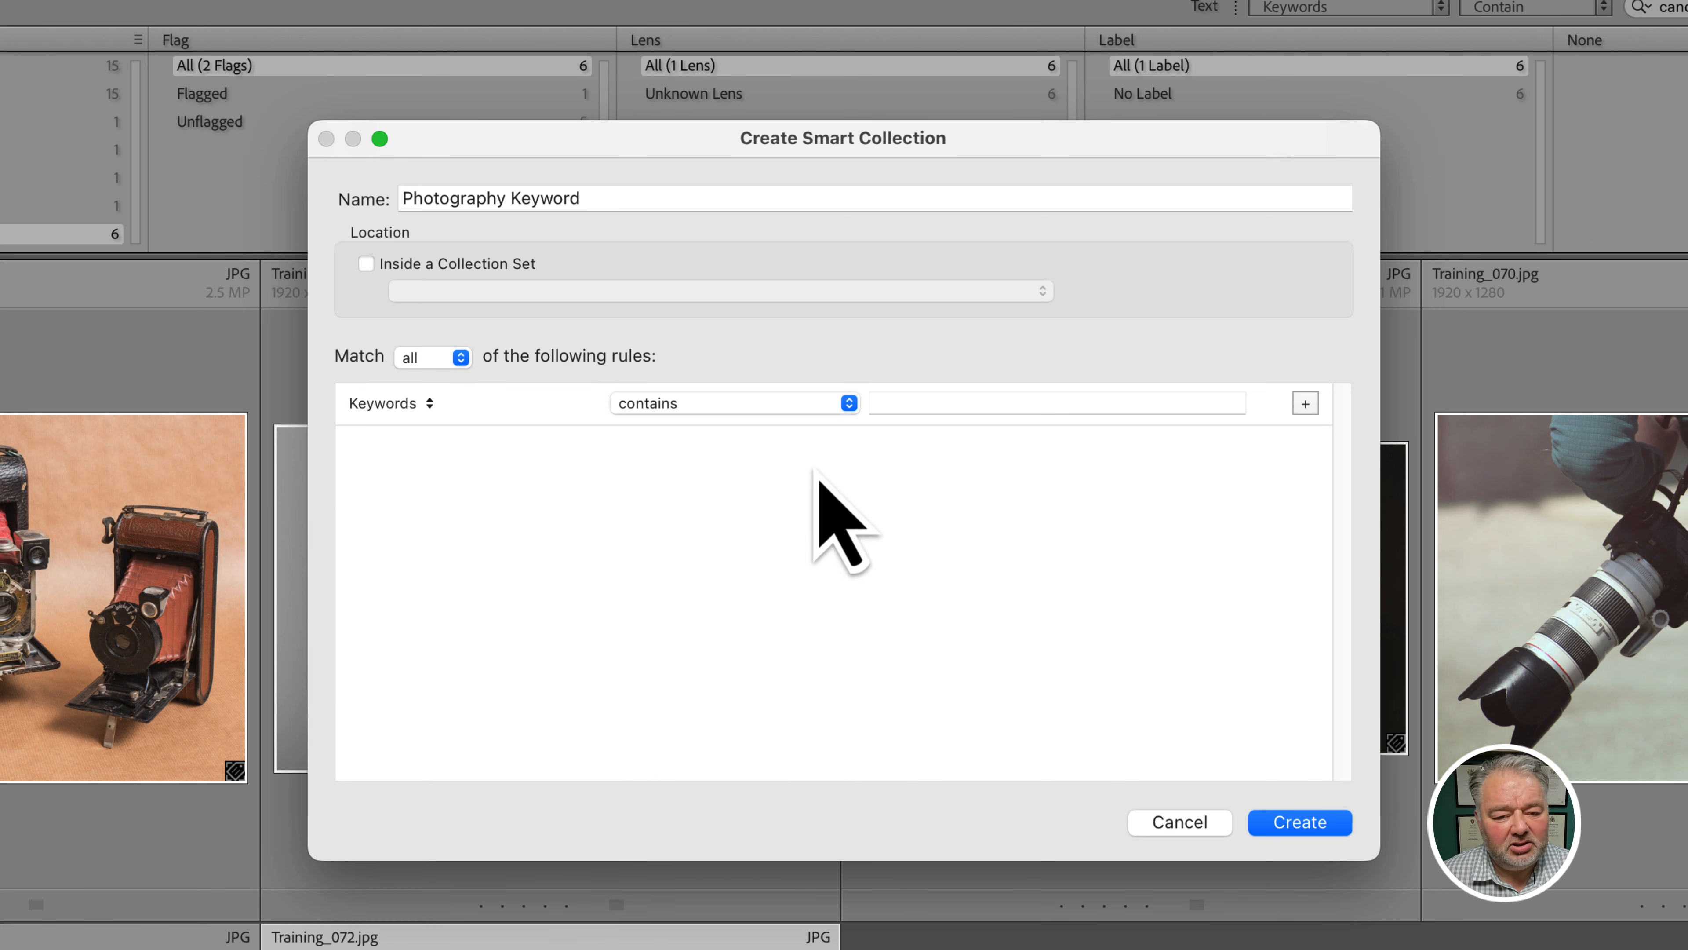
left_click(904, 401)
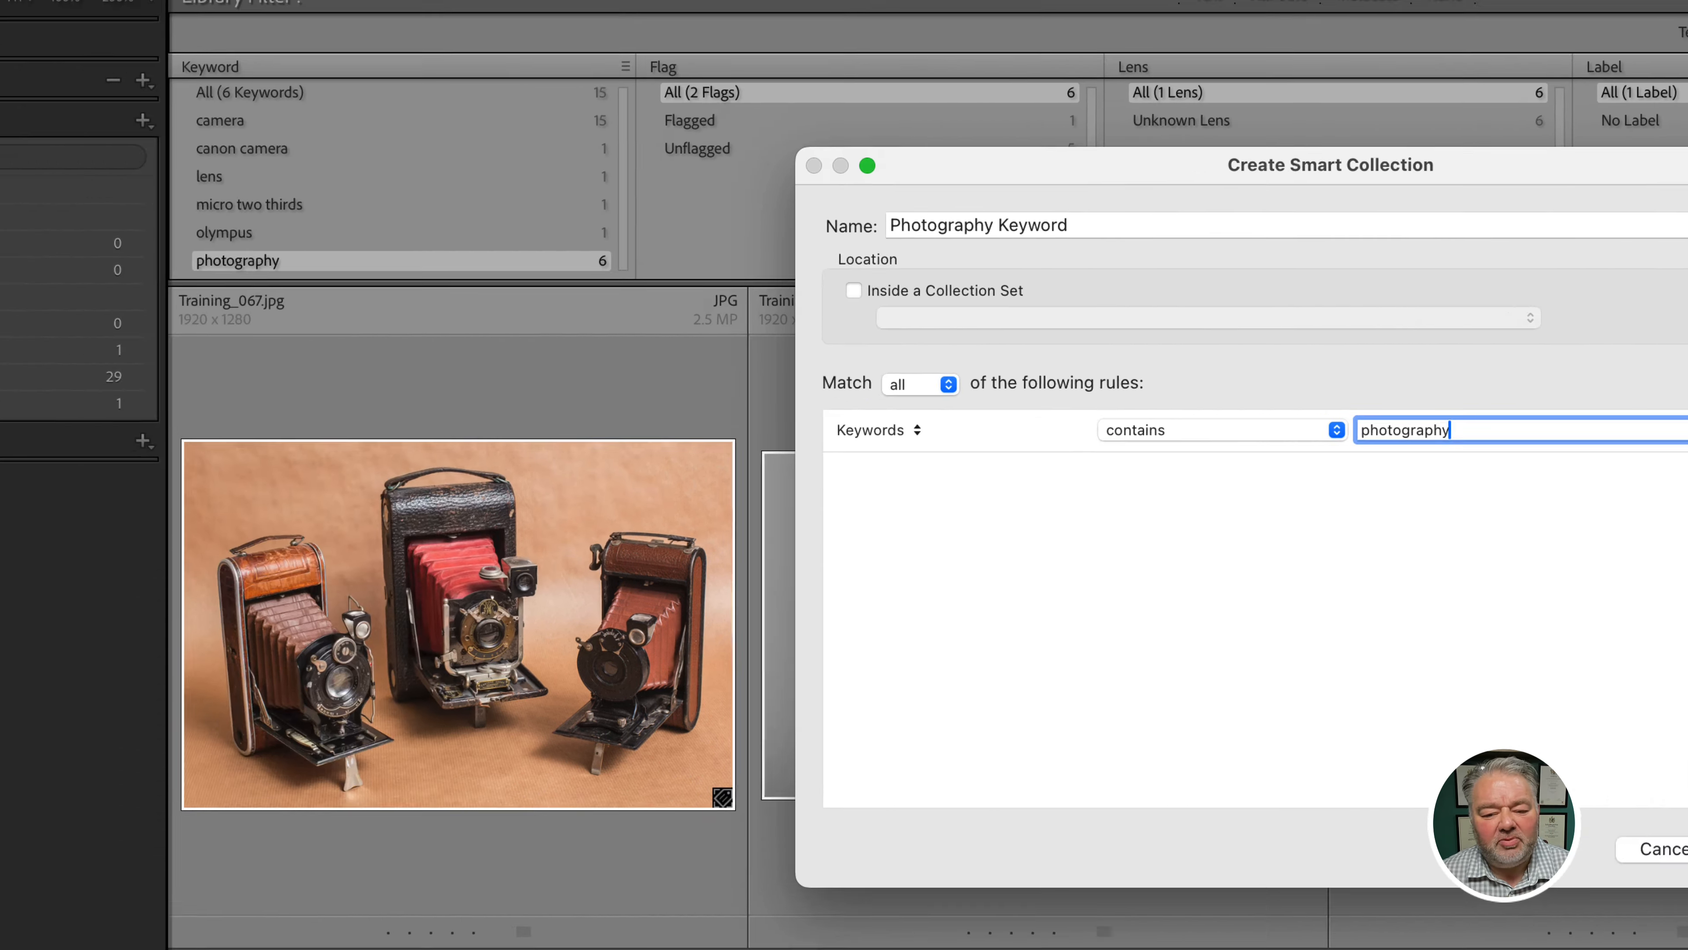
left_click(1296, 823)
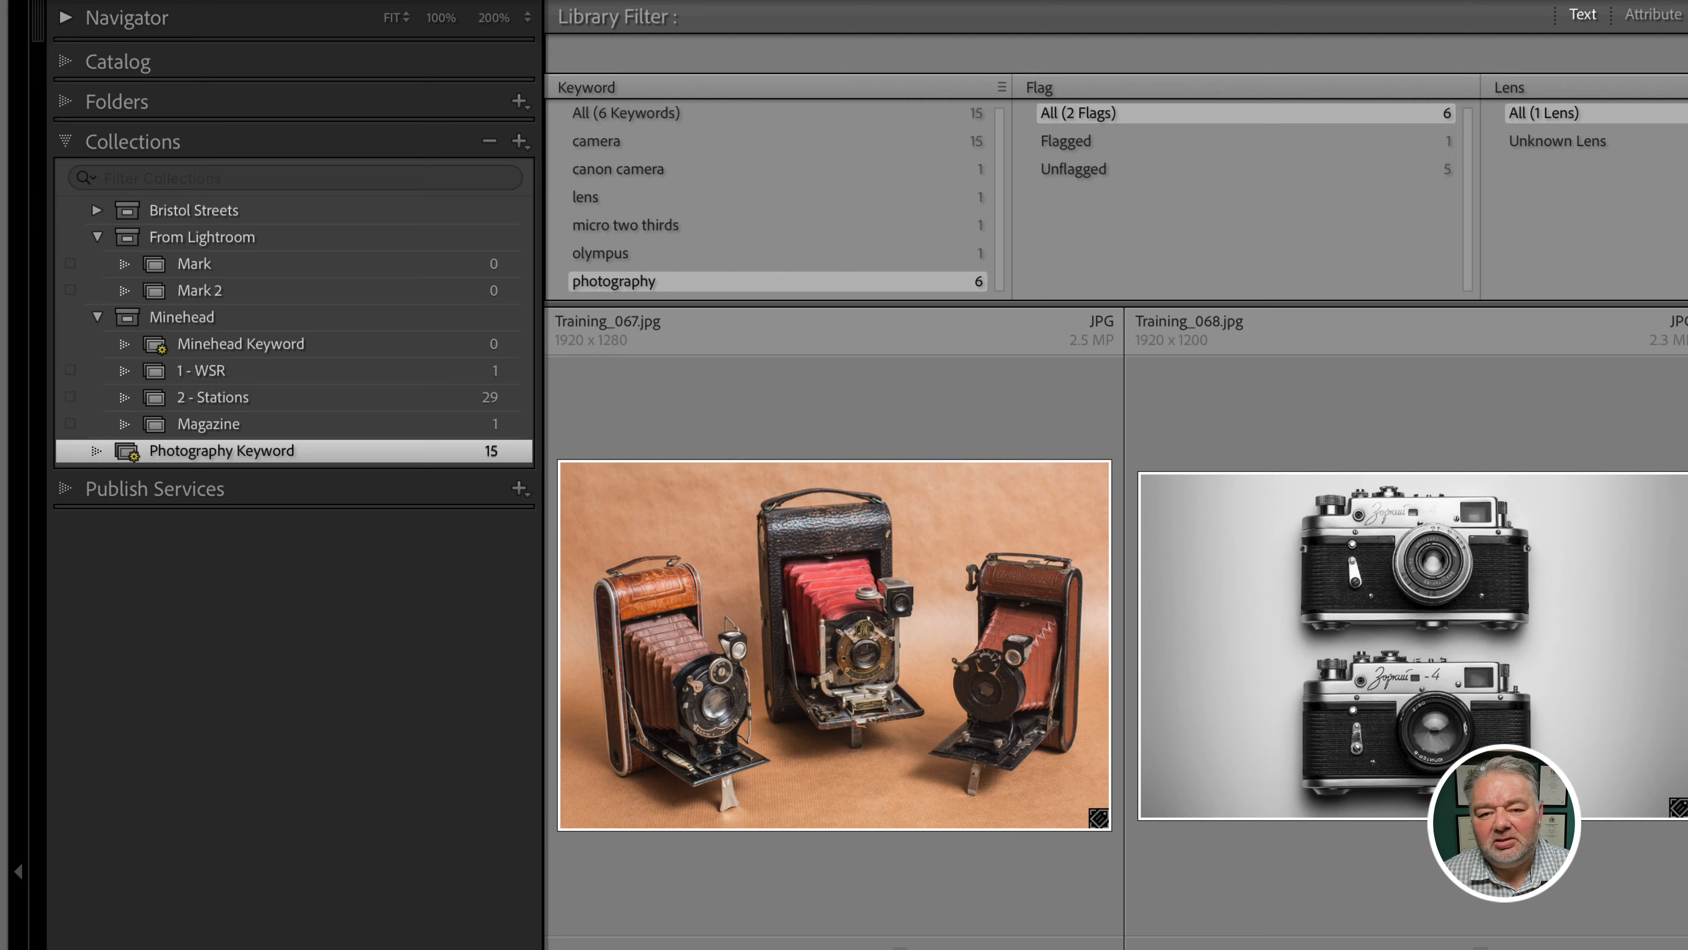
Turn off the library filter and browse all photos in the Photography Keyword collection
left_click(1247, 57)
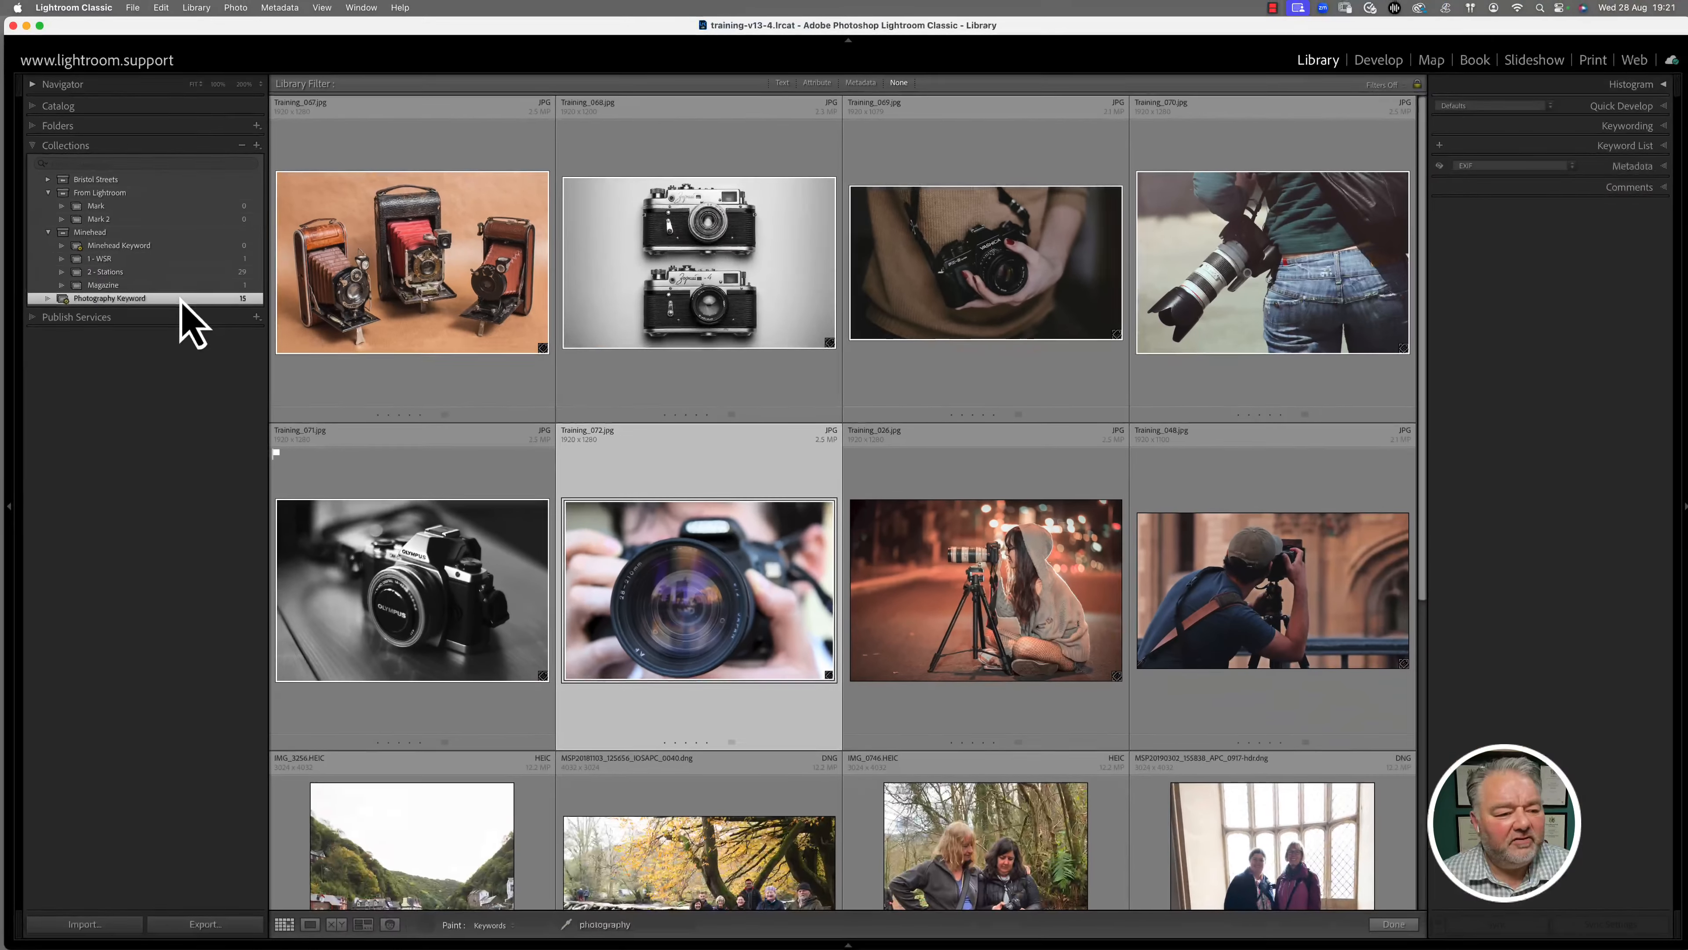
scroll(509, 415, "down", 5)
scroll(508, 415, "up", 5)
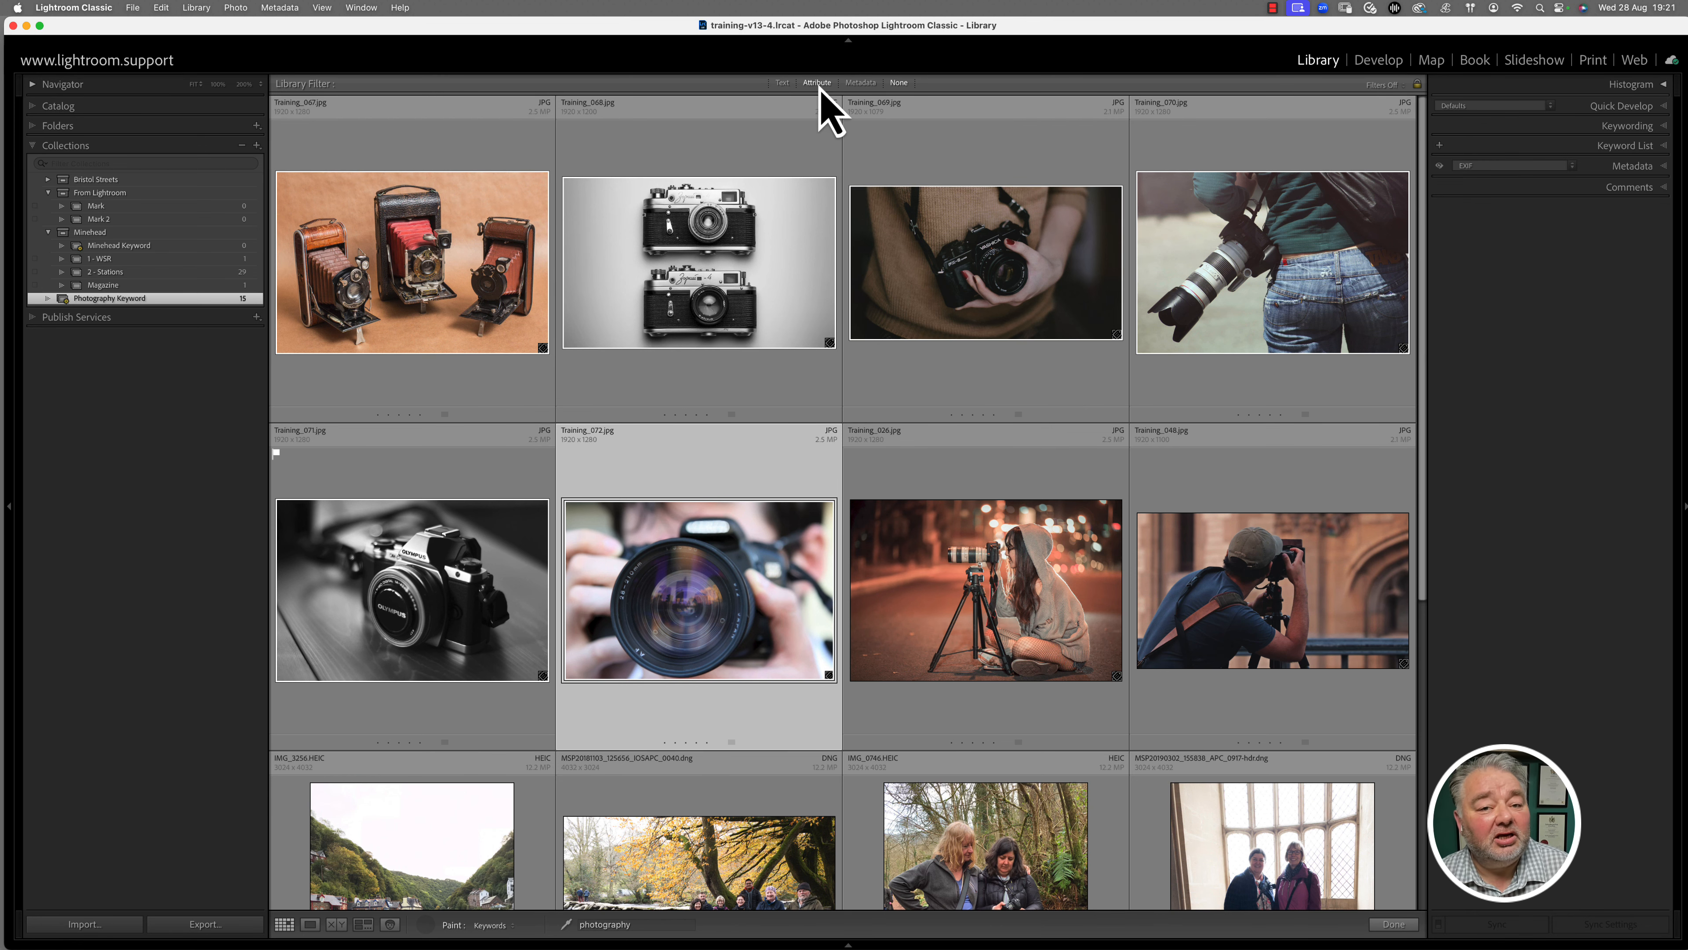
Switch the metadata filter's Keyword column to Date and filter the Photography Keyword collection to 2018
left_click(857, 84)
left_click(294, 100)
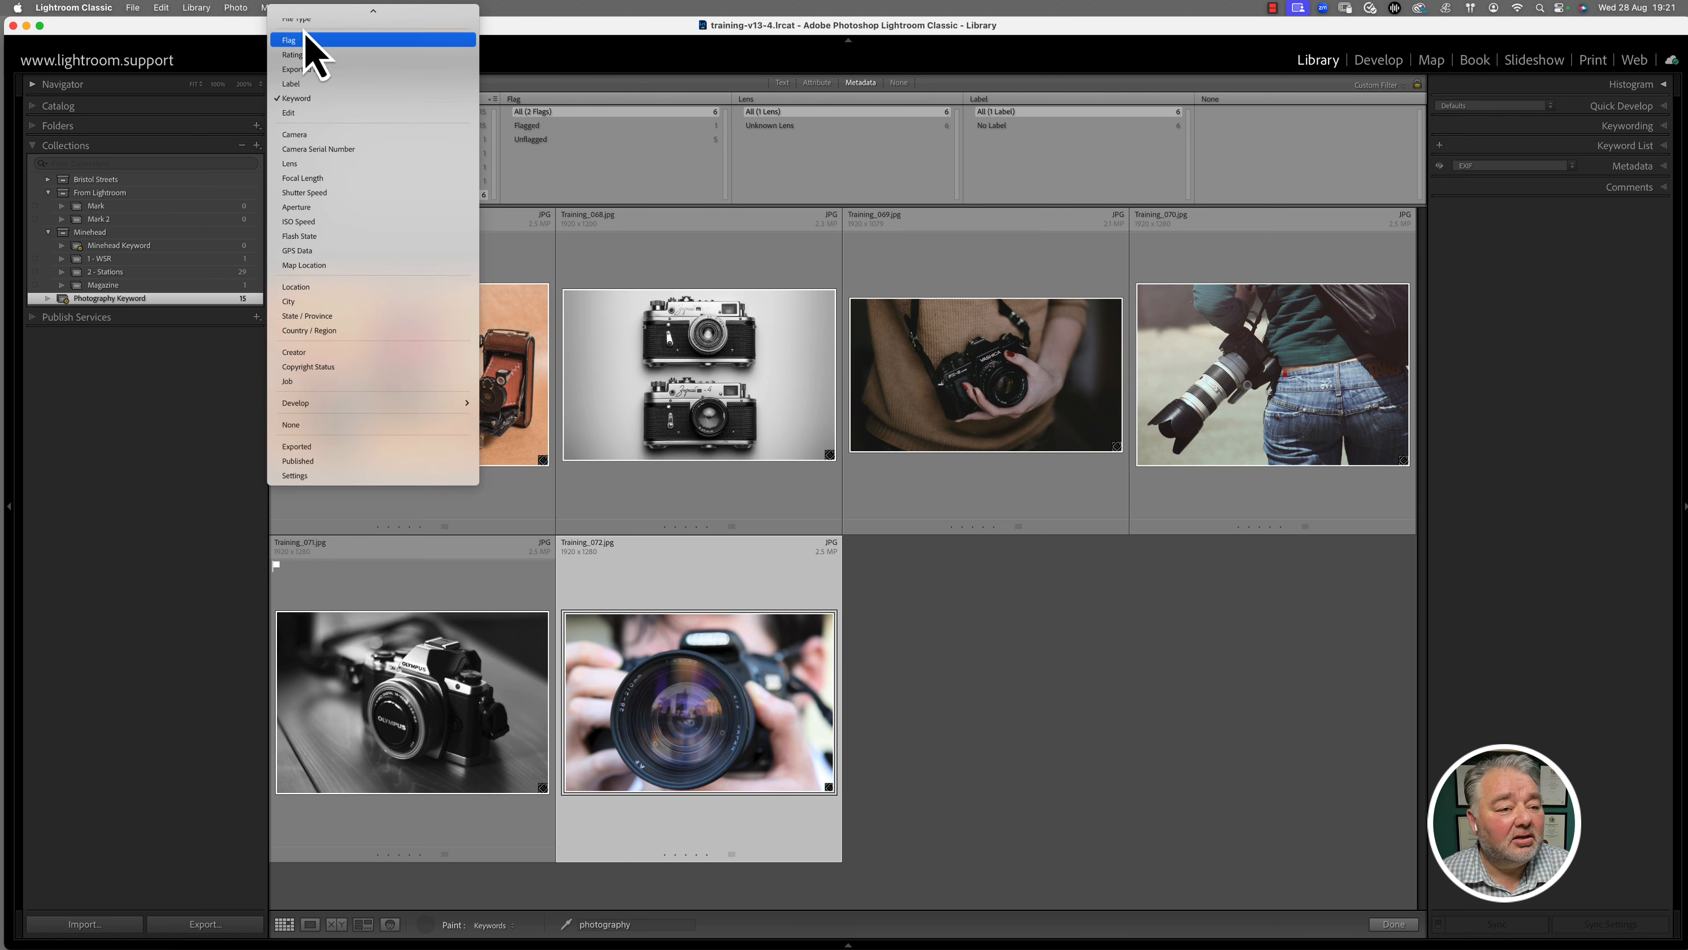
left_click(315, 40)
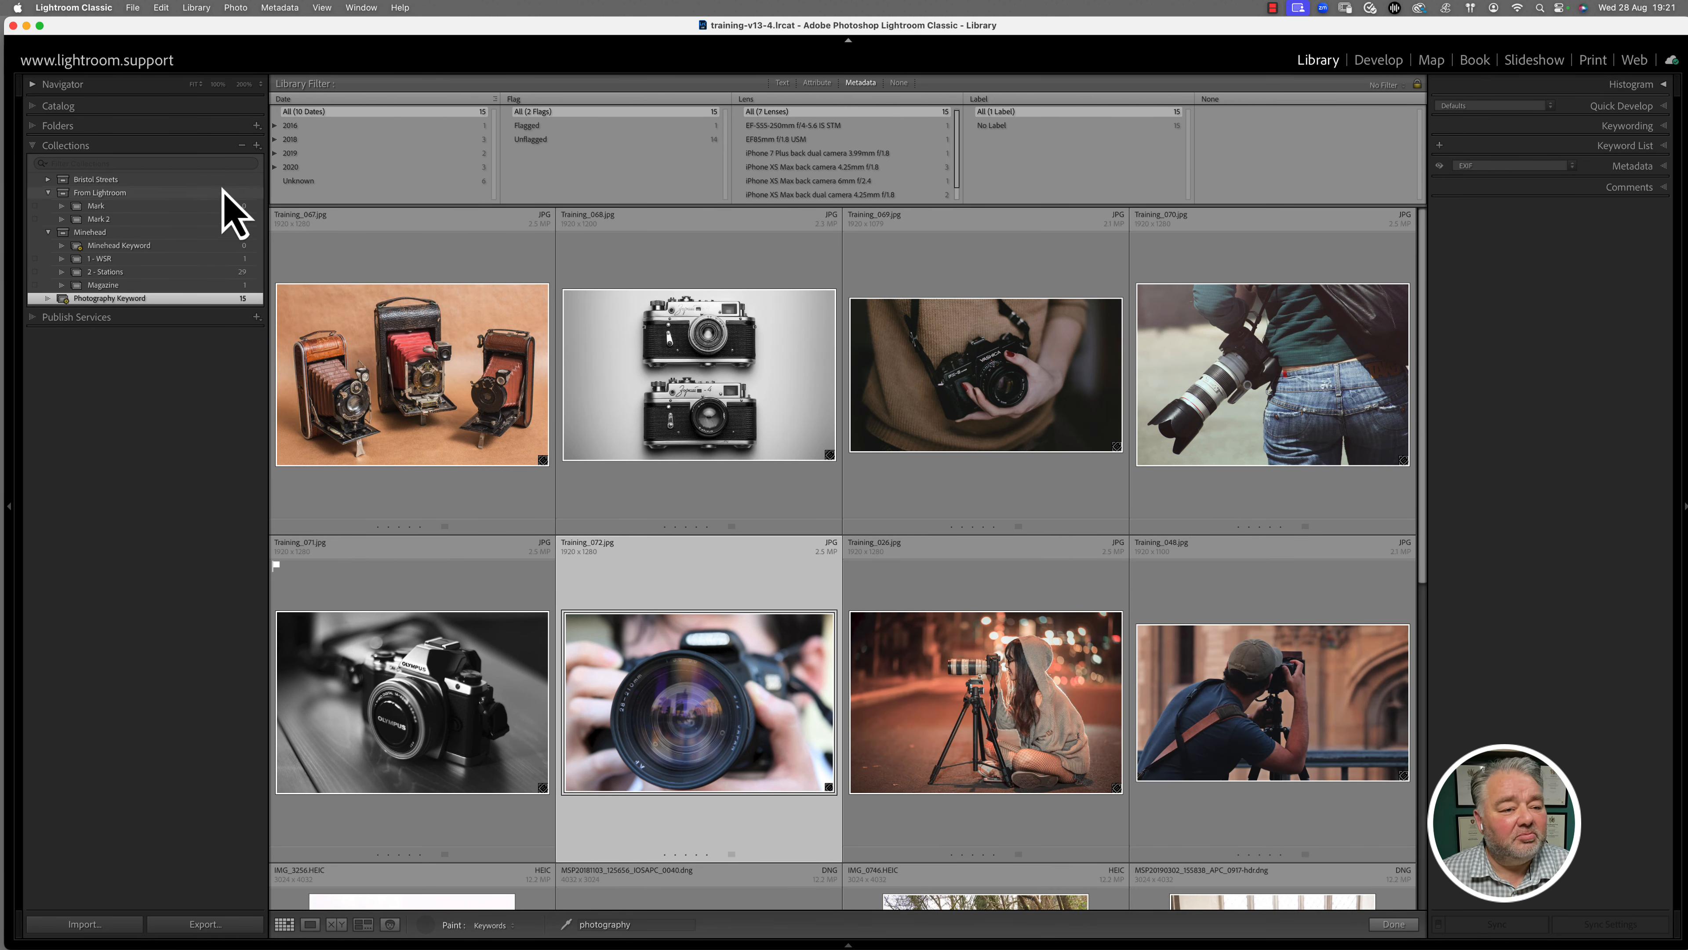
left_click(312, 140)
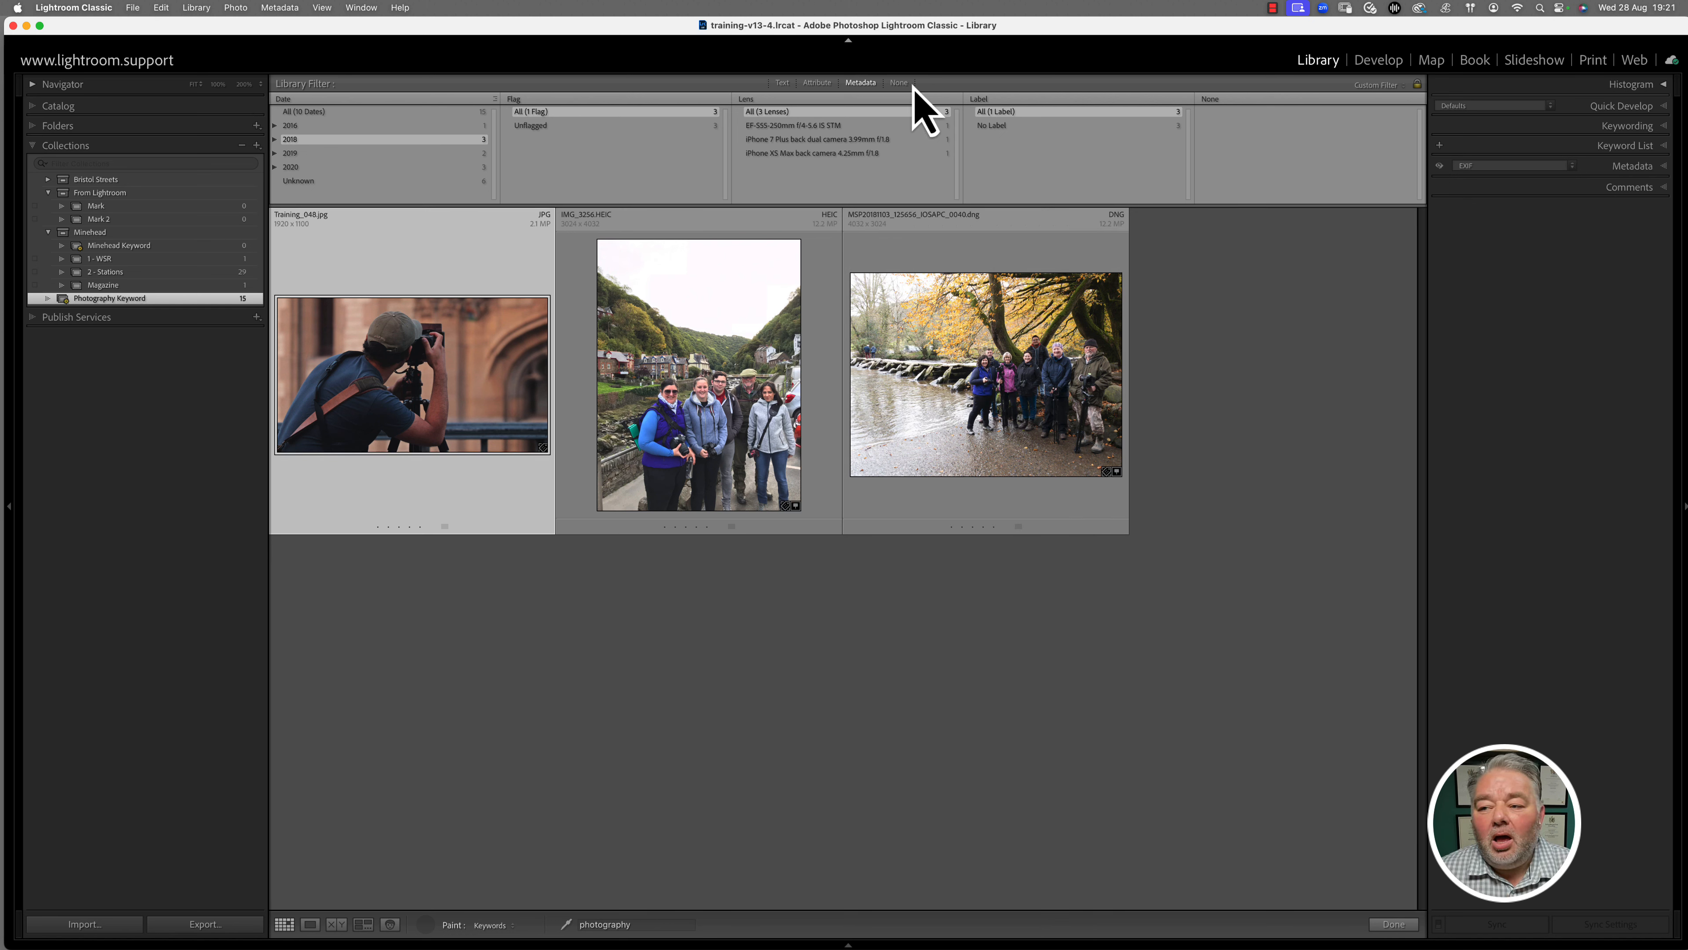
Limit the keyword list to people keywords and show the collection's faces in the People view
left_click(1668, 148)
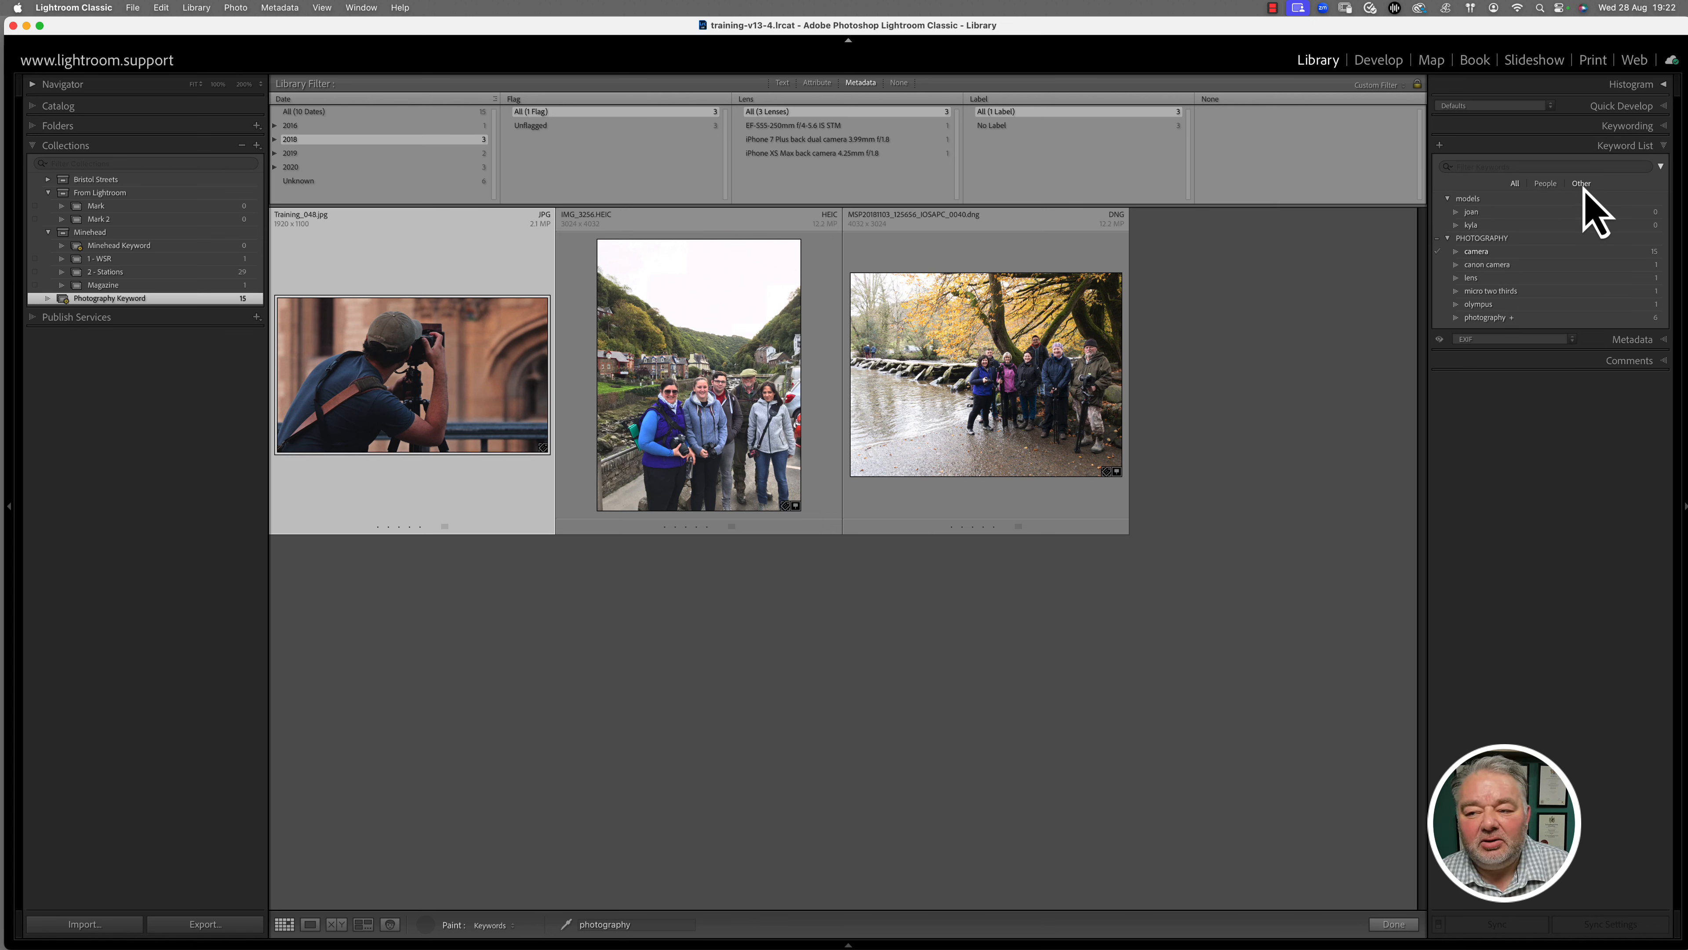
left_click(1549, 185)
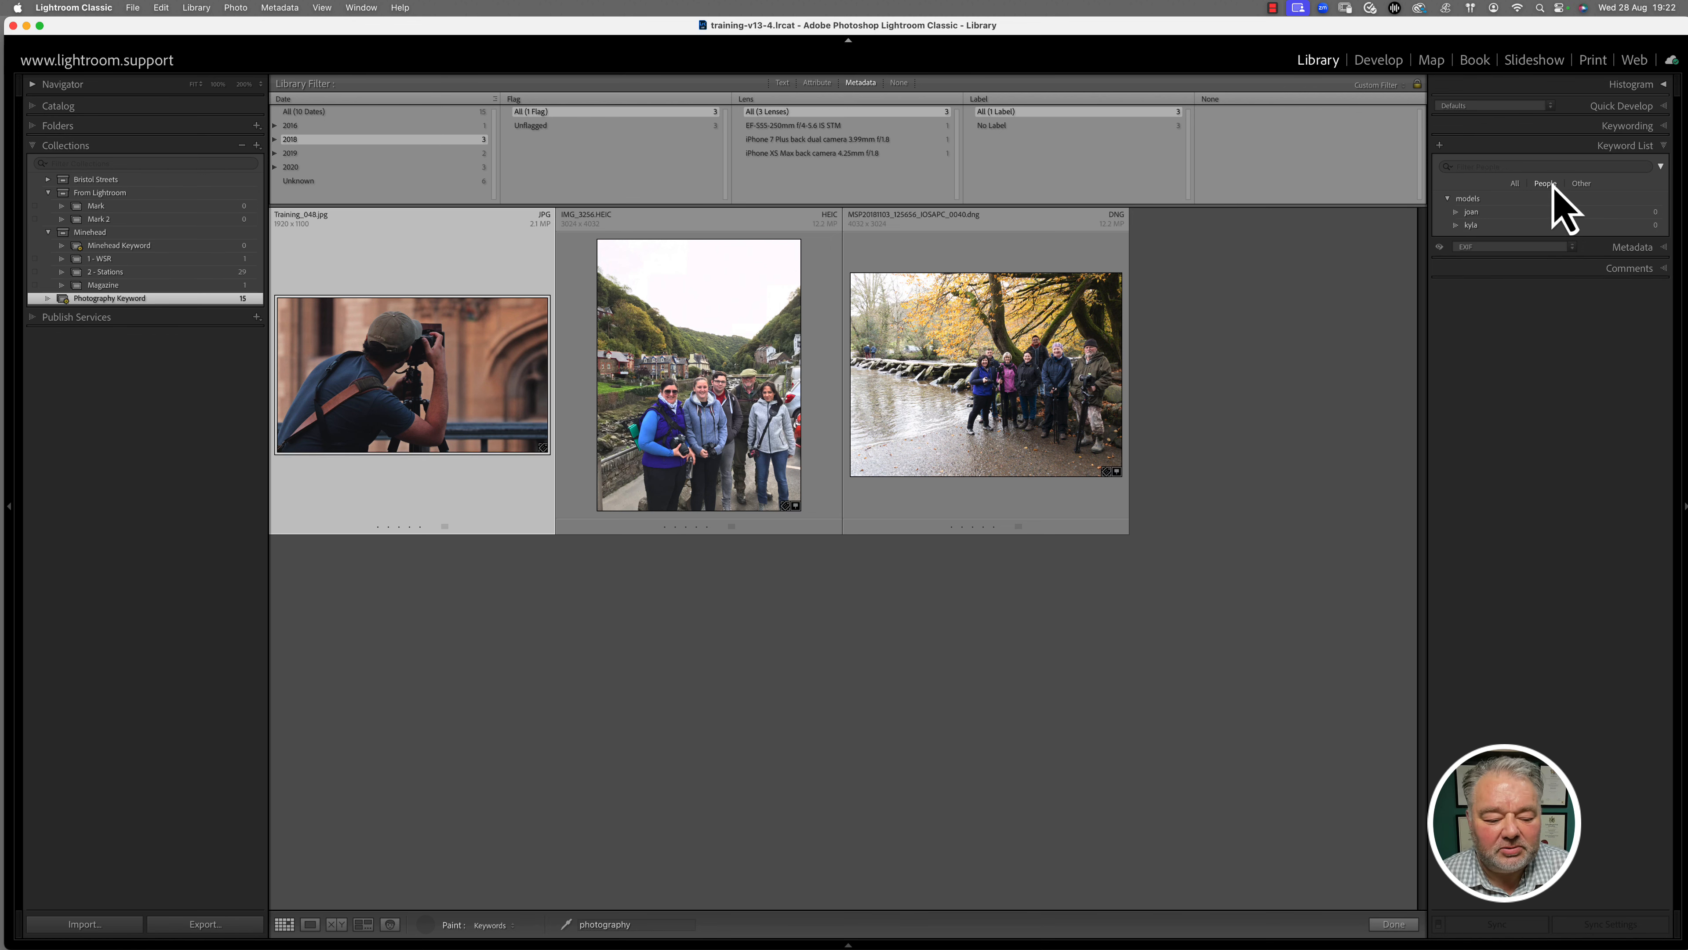
left_click(390, 925)
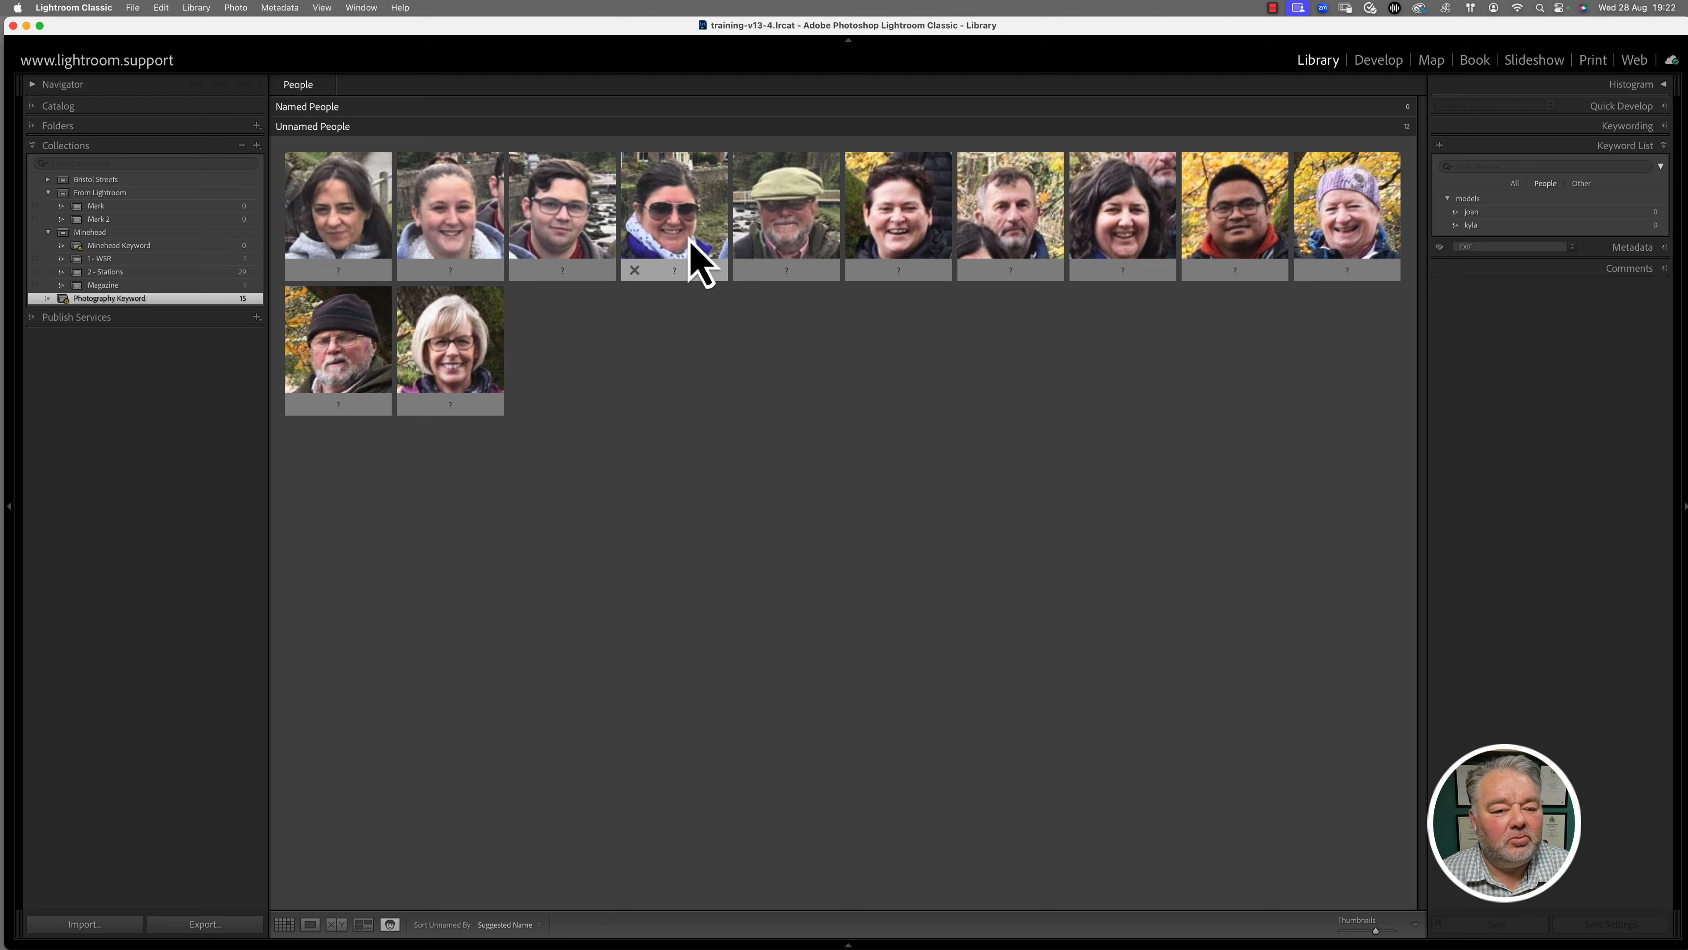
Name the unnamed face of the woman in sunglasses and nest the new person keyword under models
left_click(676, 270)
type("J")
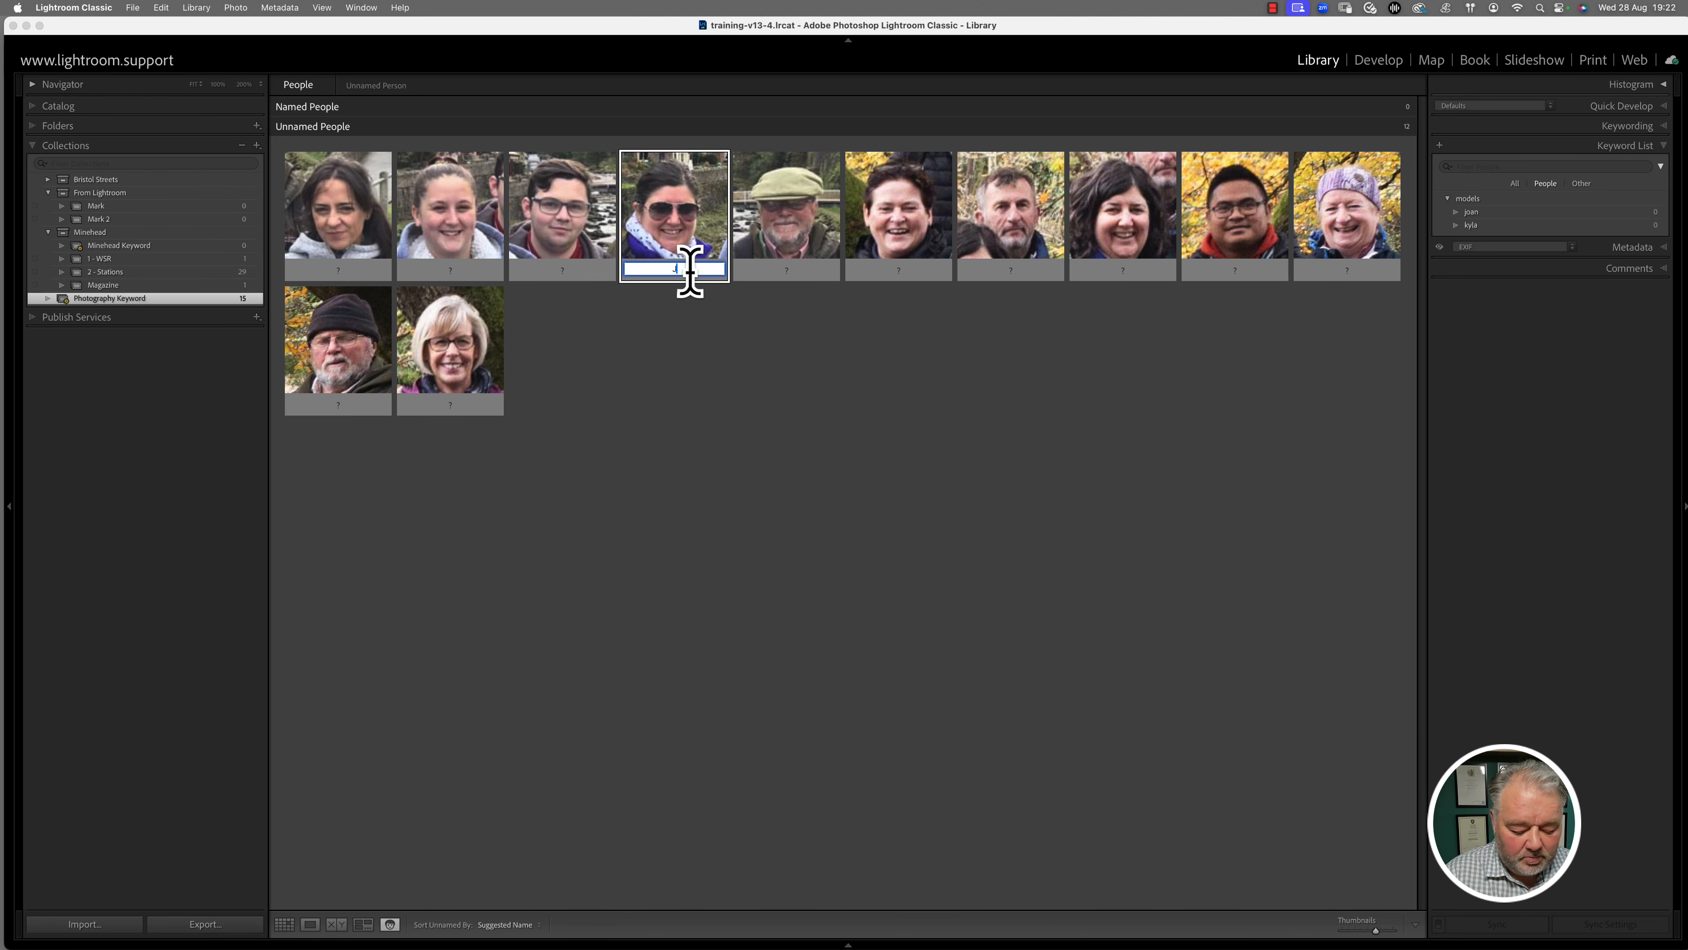
type("oan")
key("BackSpace")
key("BackSpace")
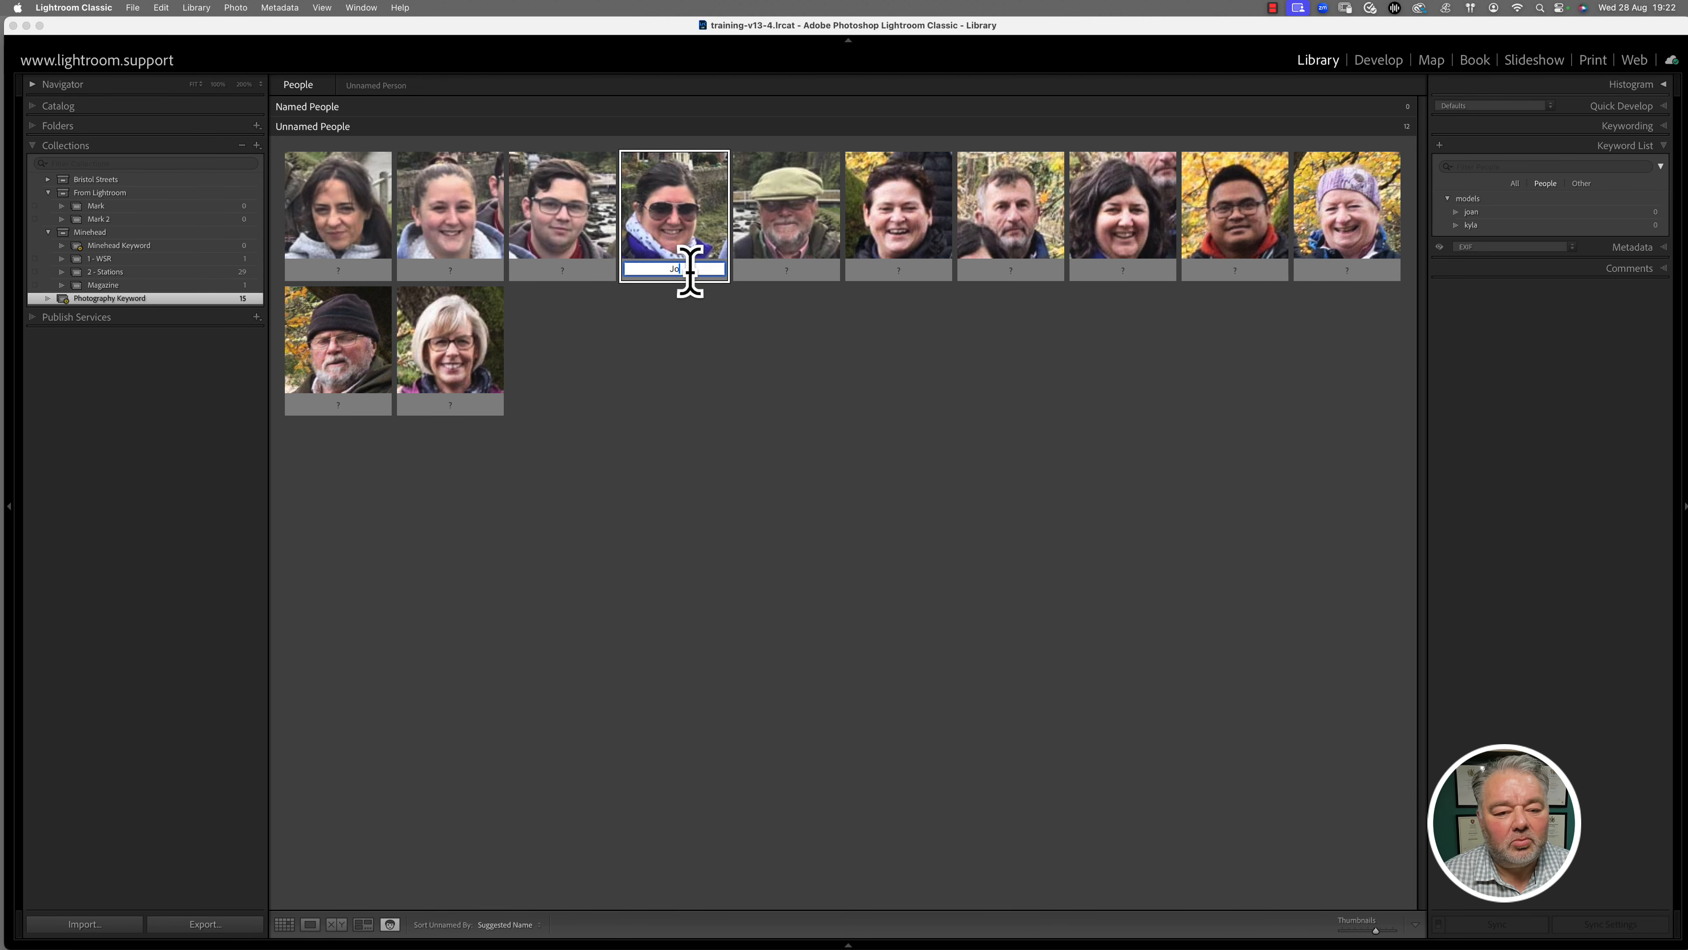
key("Return")
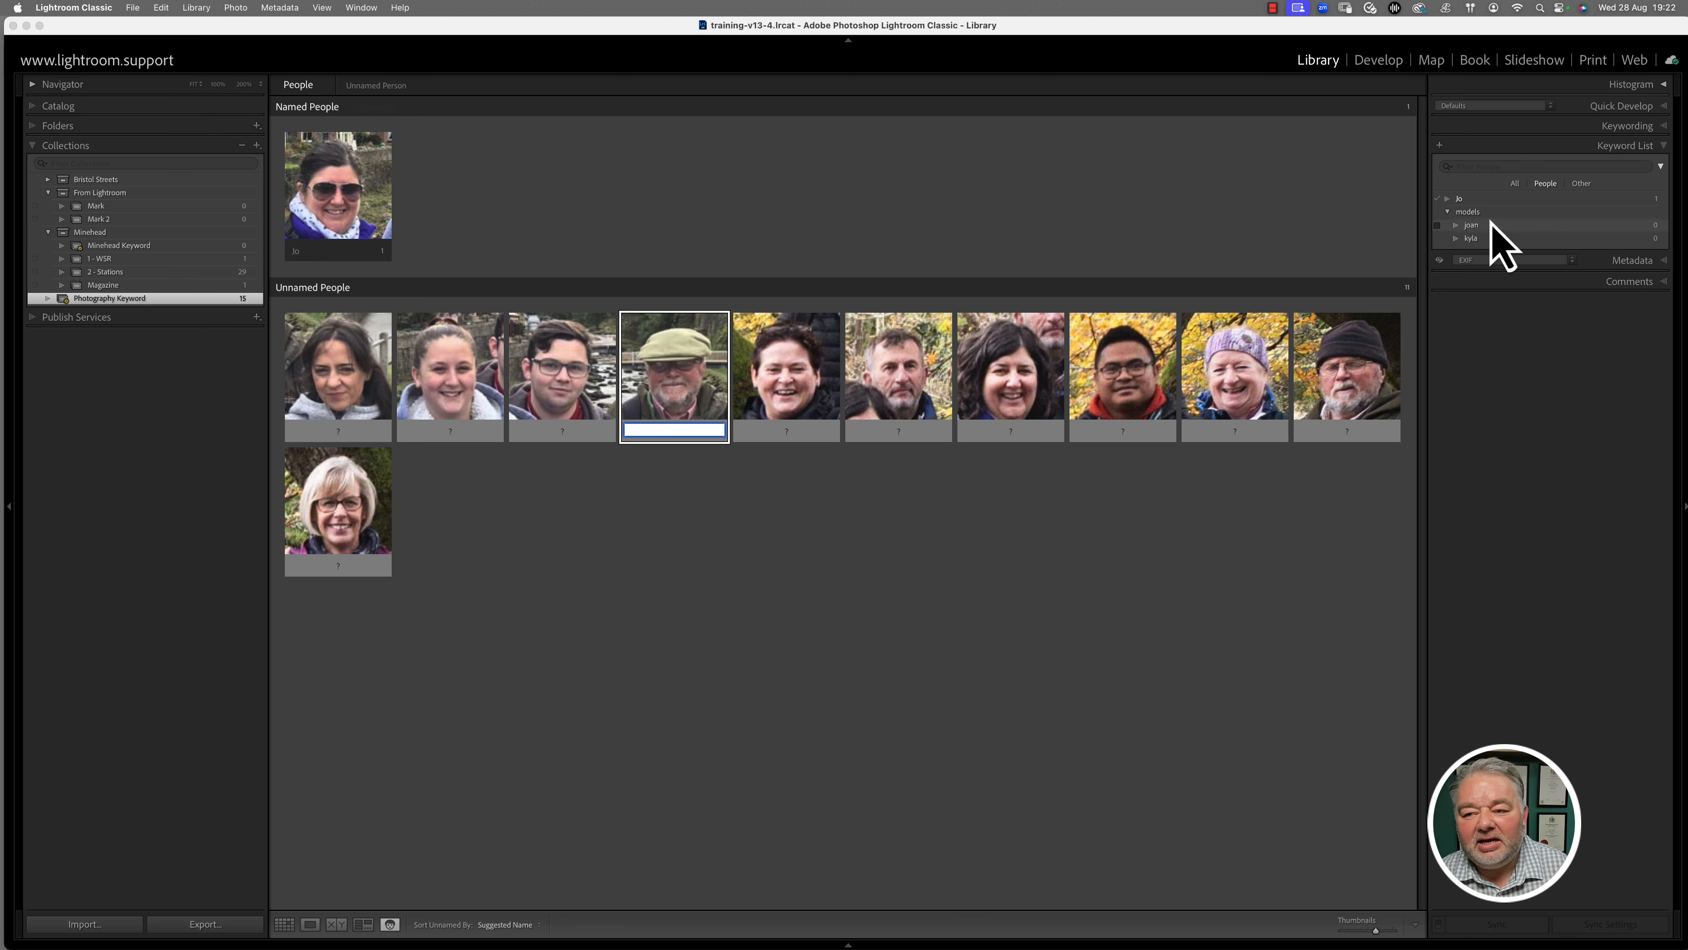
left_click(1490, 199)
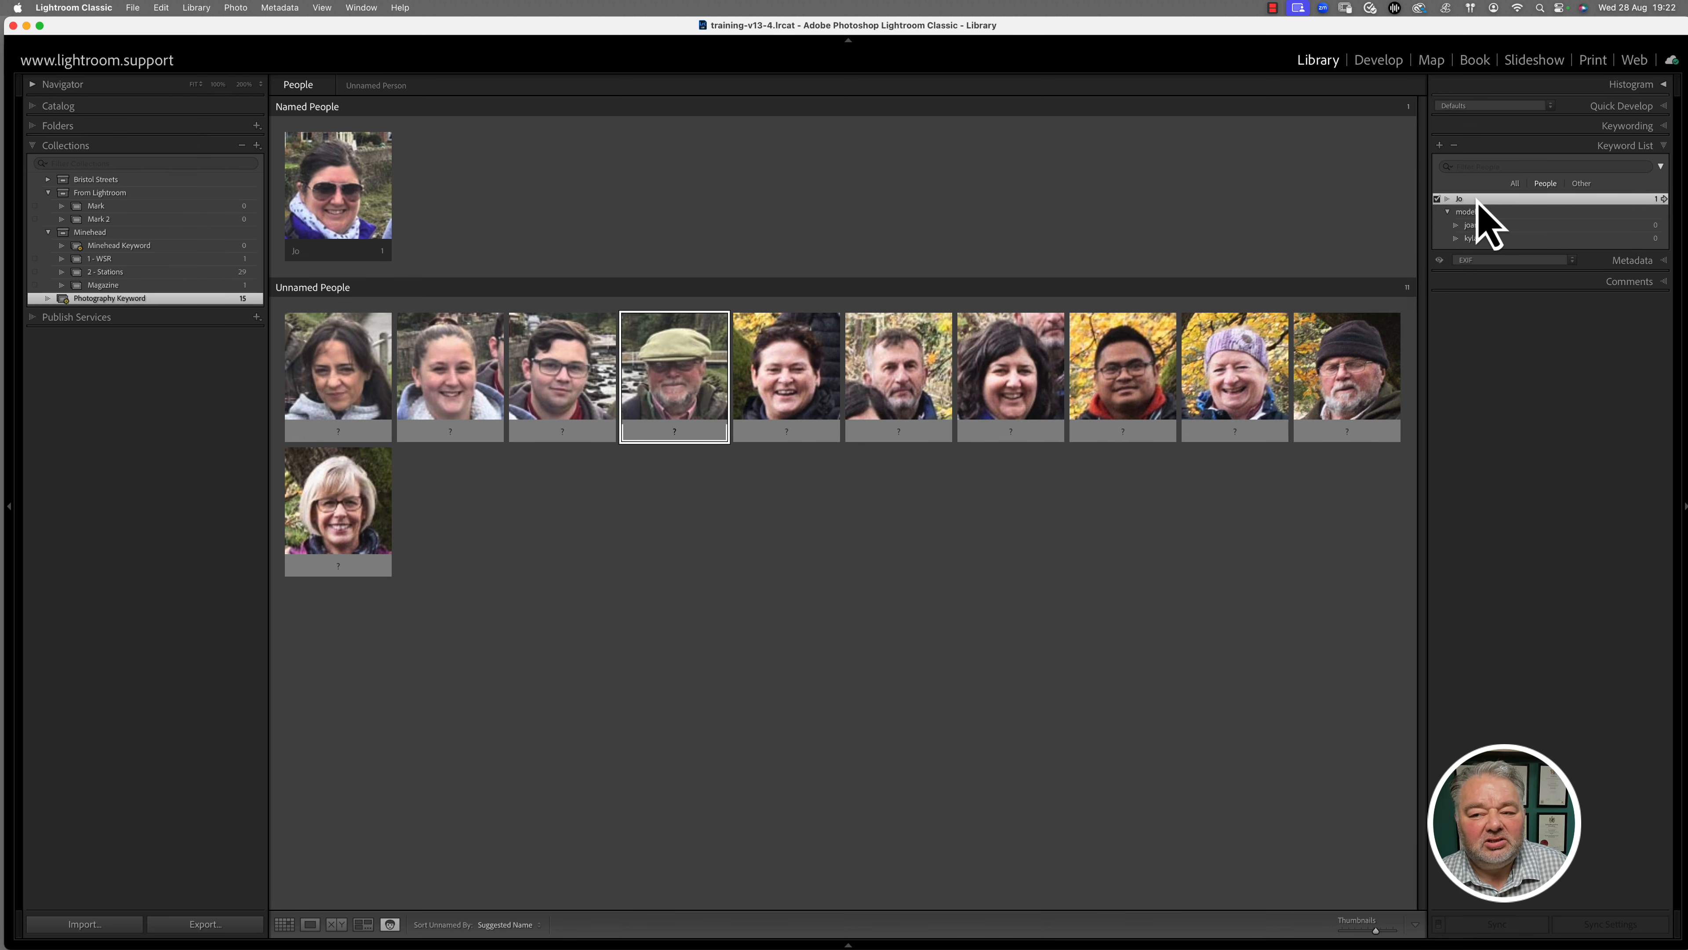
left_click_drag(1477, 200, 1484, 212)
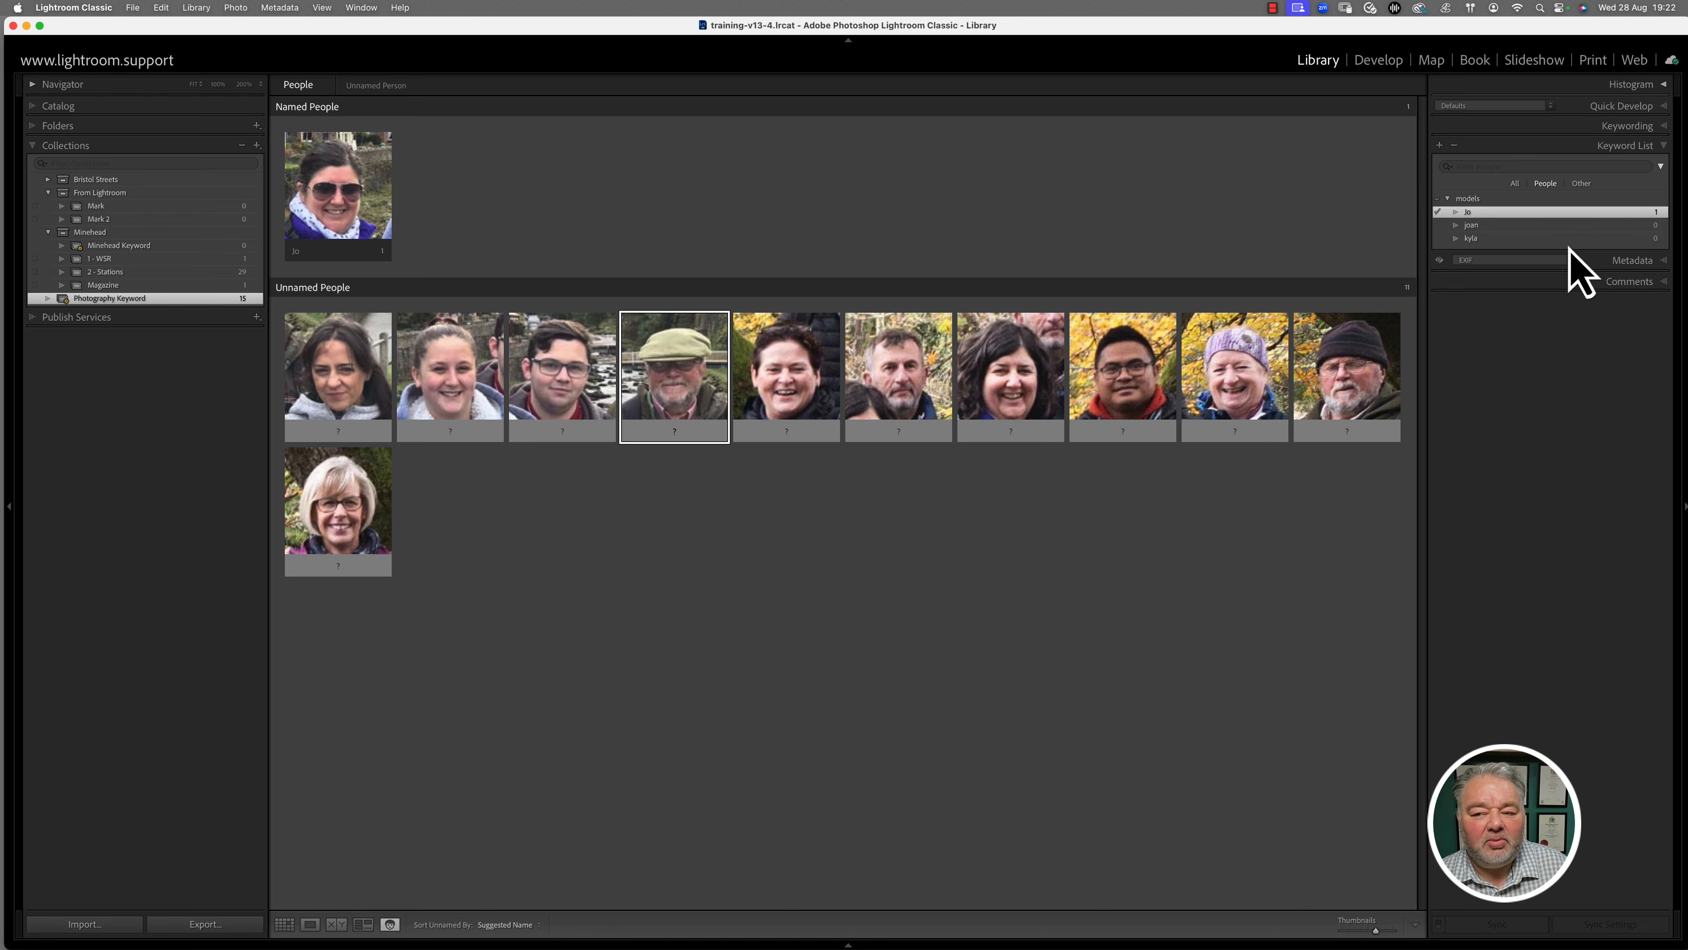
Assign the second person keyword under models to the short-haired laughing woman and the blonde woman with glasses
left_click(1490, 227)
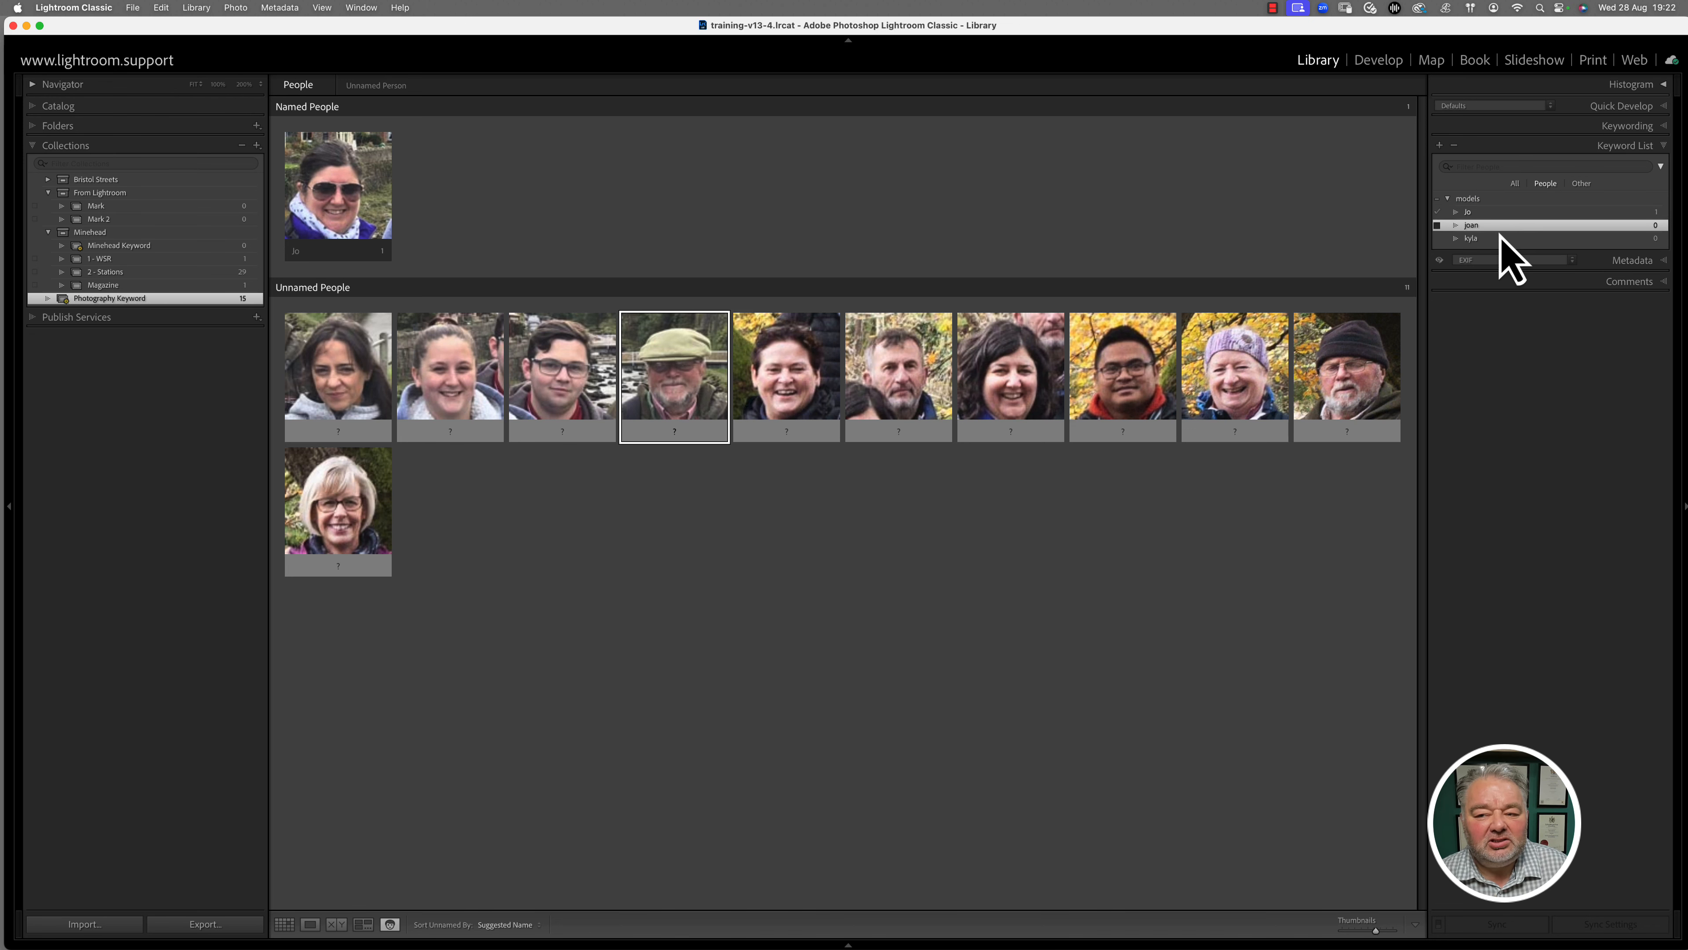
left_click(1486, 235)
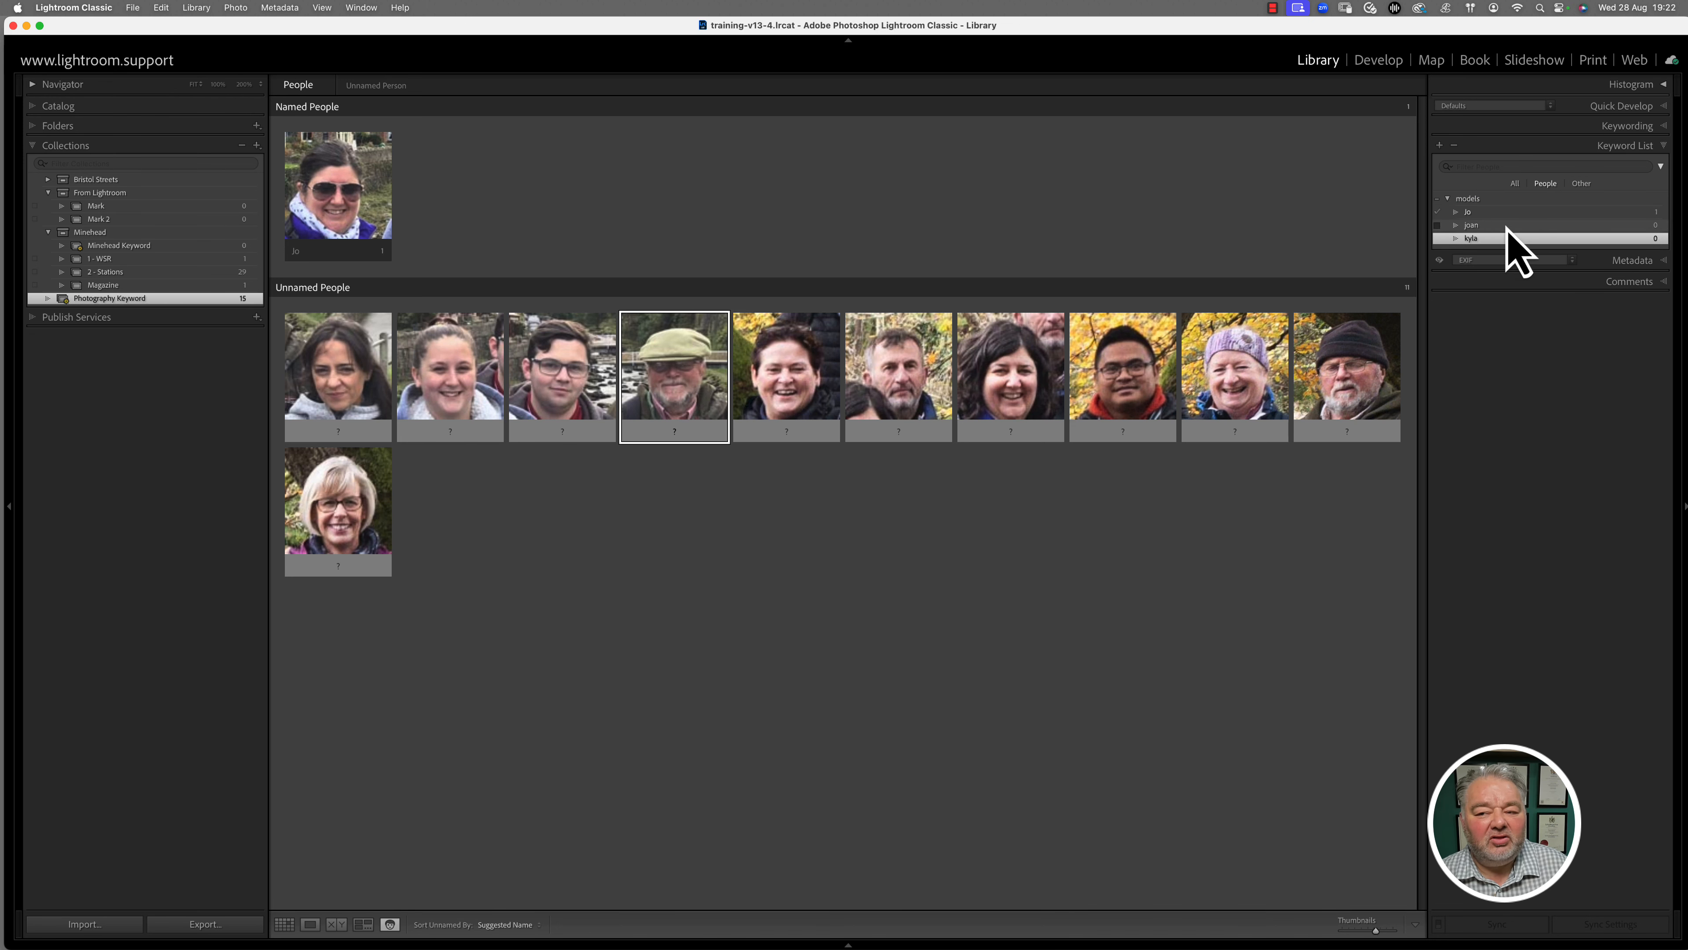
left_click(1490, 226)
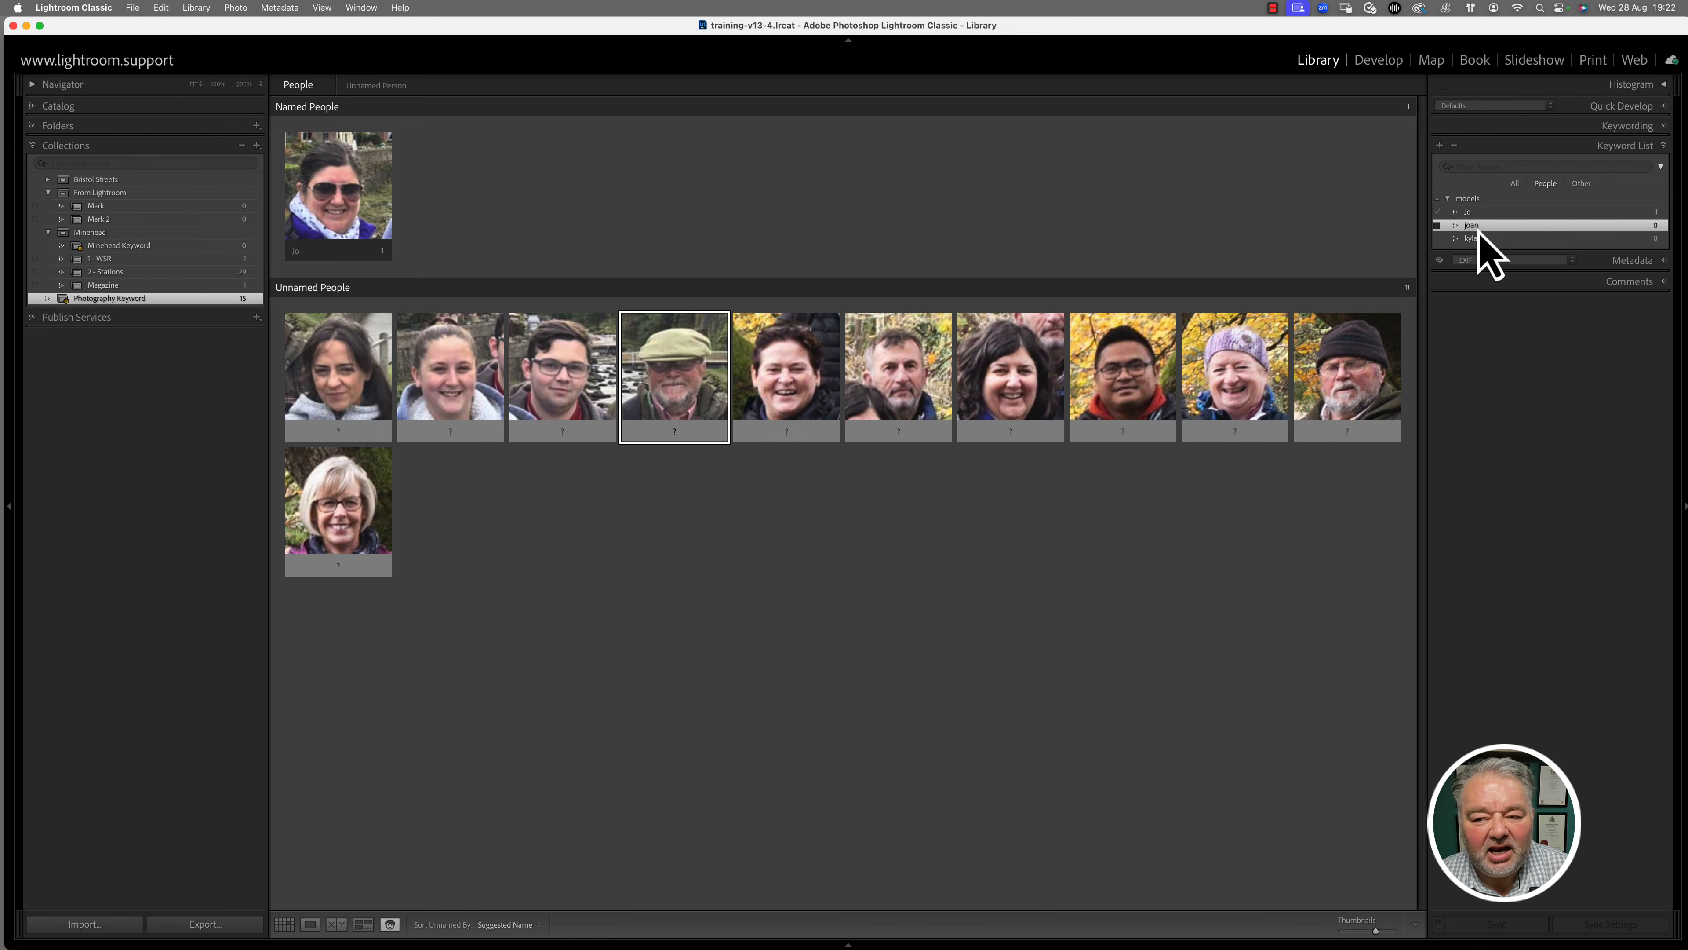
left_click_drag(1481, 232, 798, 376)
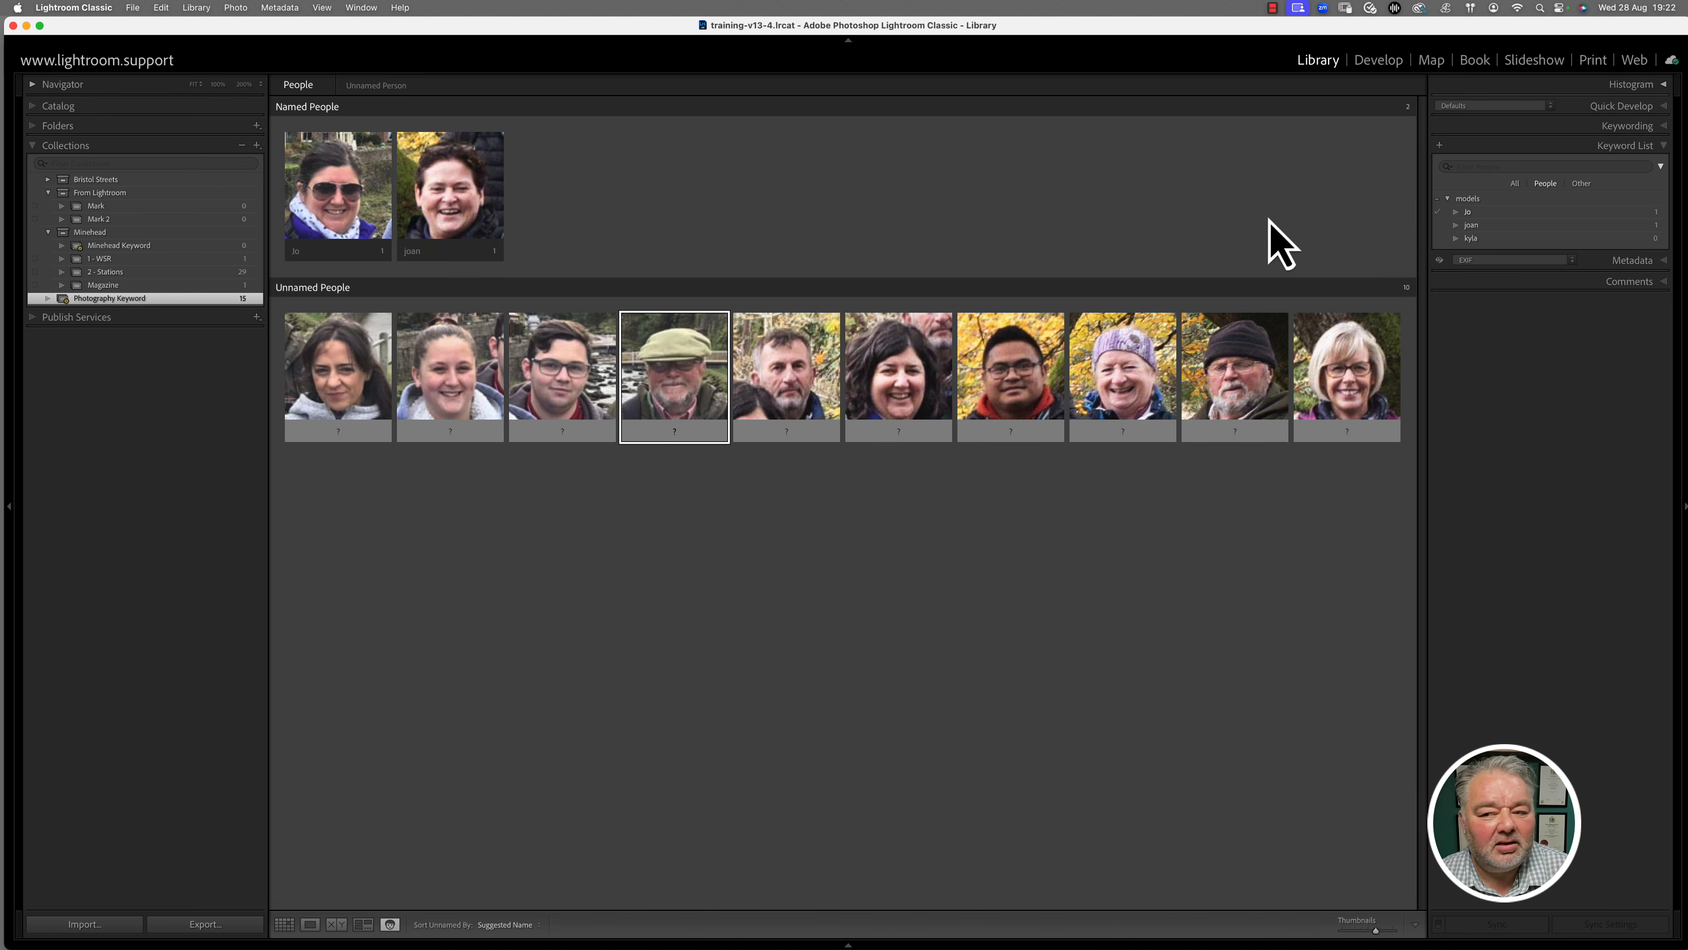
left_click(1478, 229)
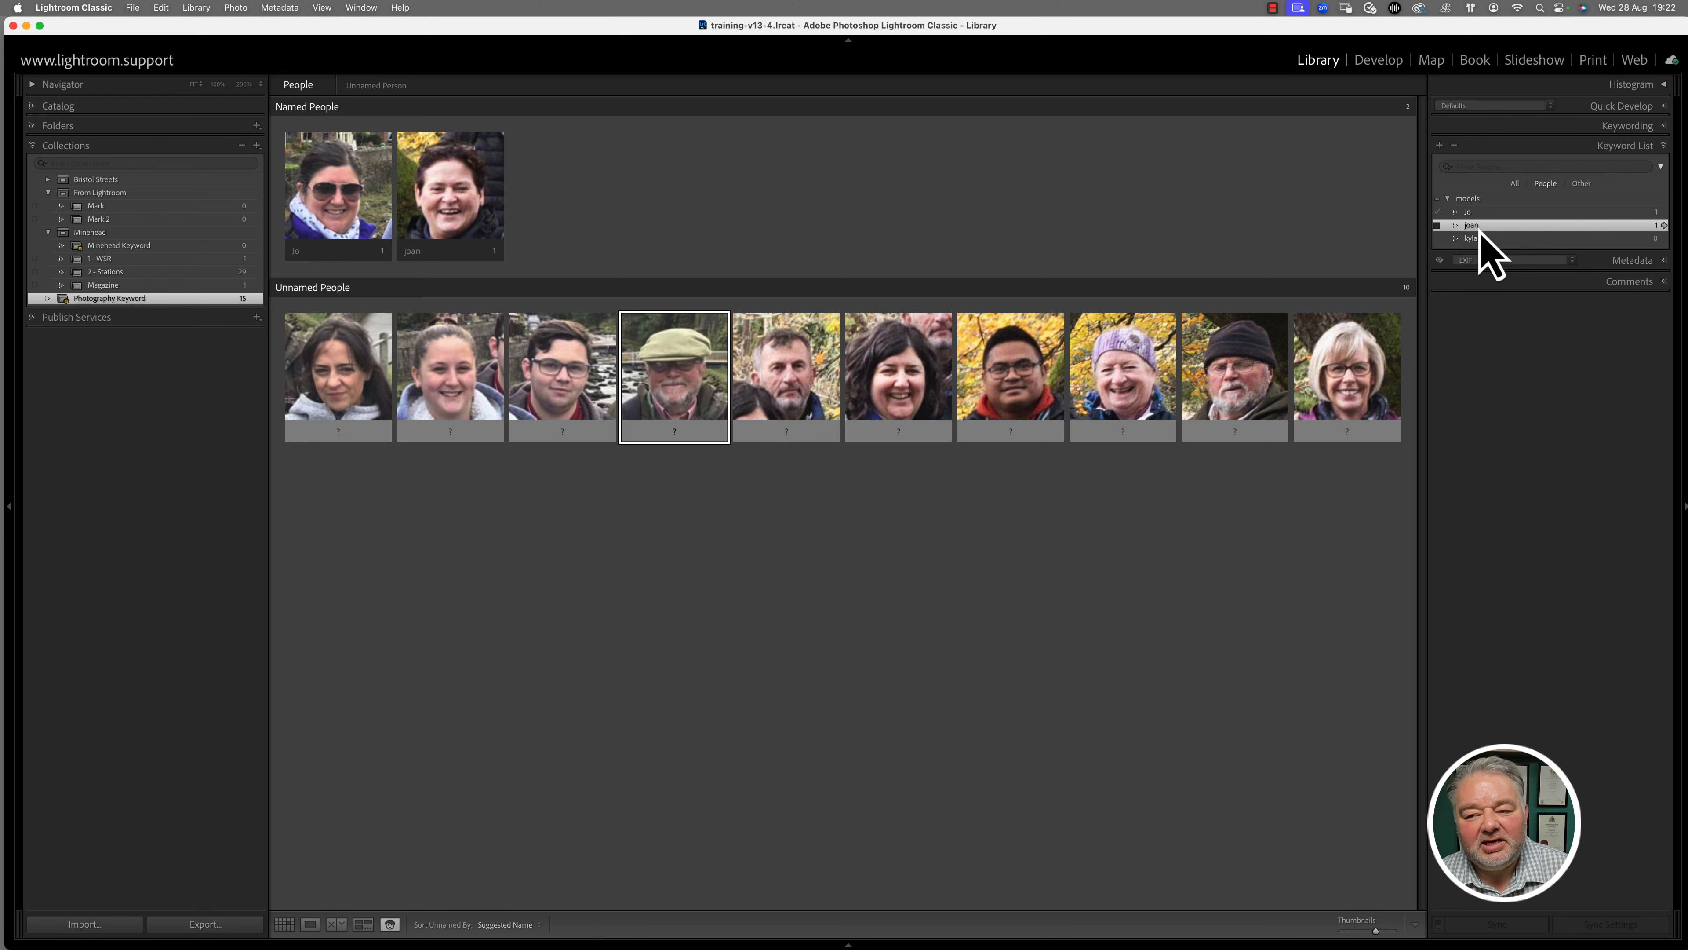
left_click_drag(1472, 231, 1364, 382)
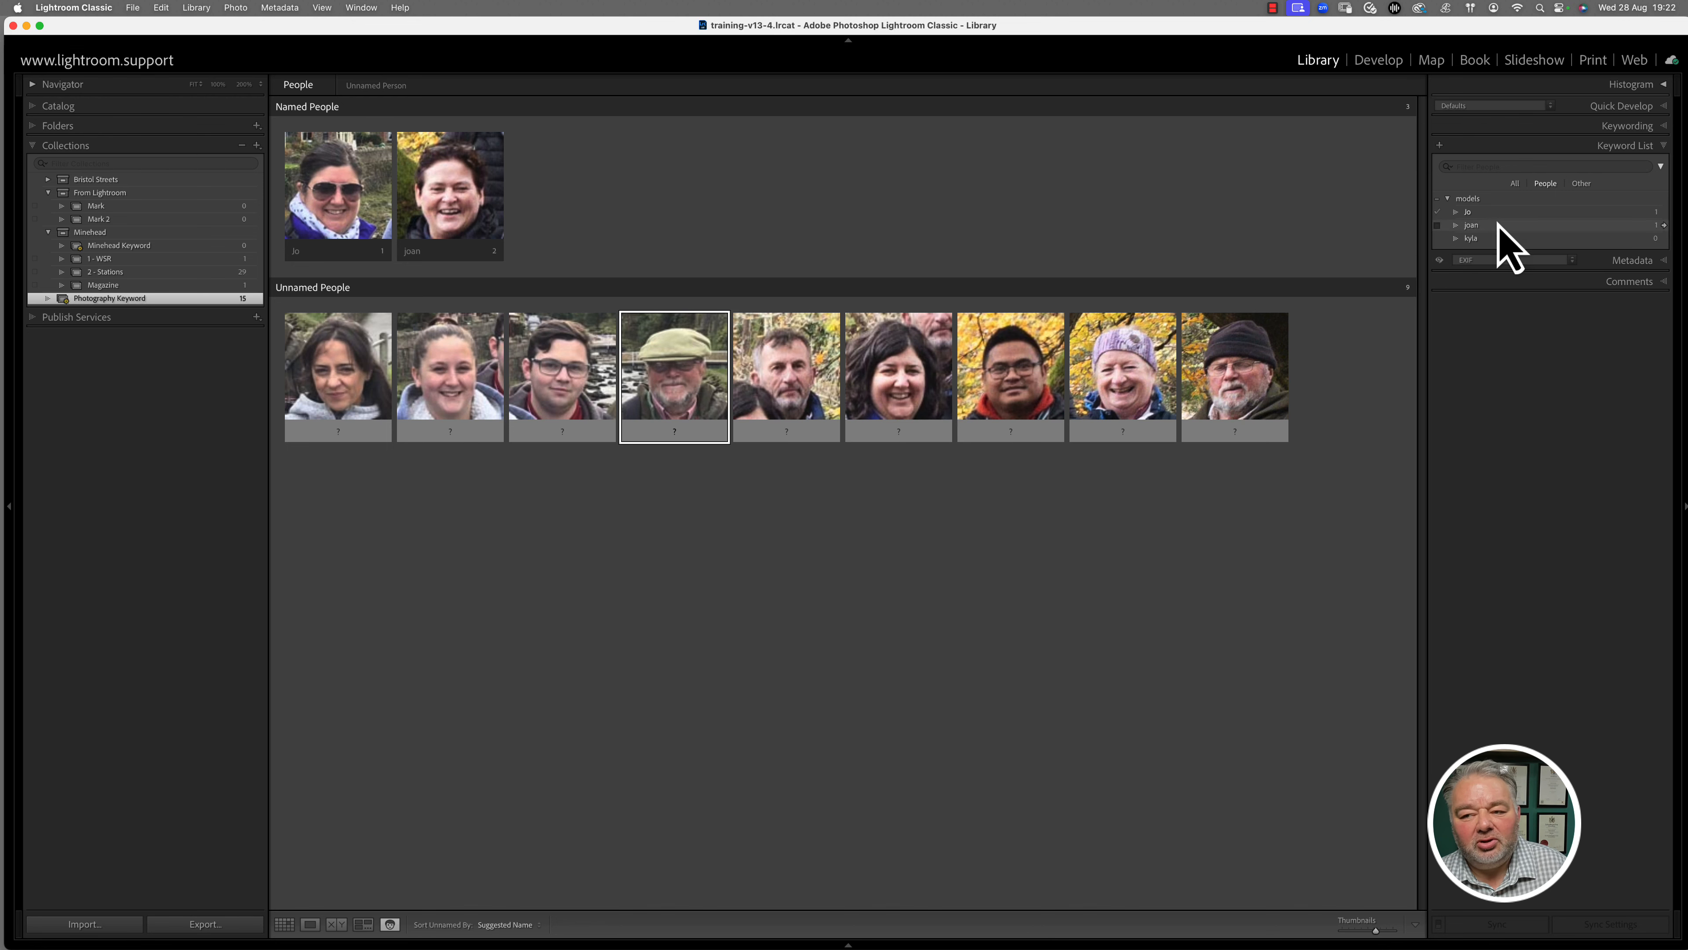
Rename the first person keyword under models in lowercase and assign it to the unnamed woman with long dark curly hair
left_click(1477, 213)
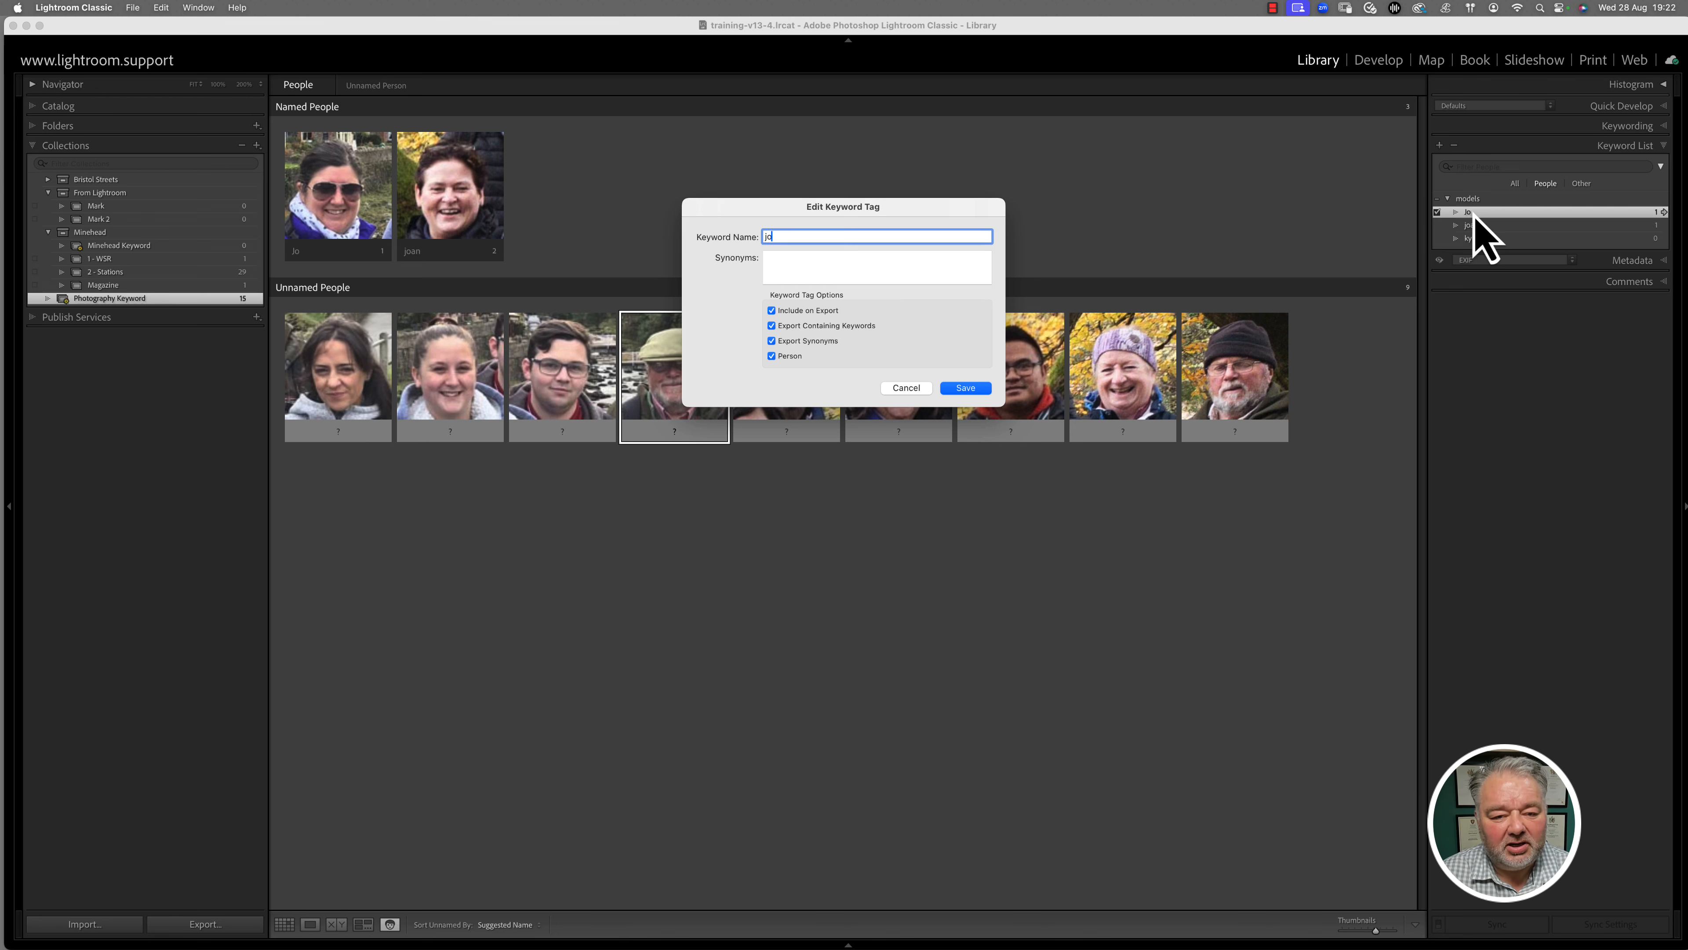
key("Return")
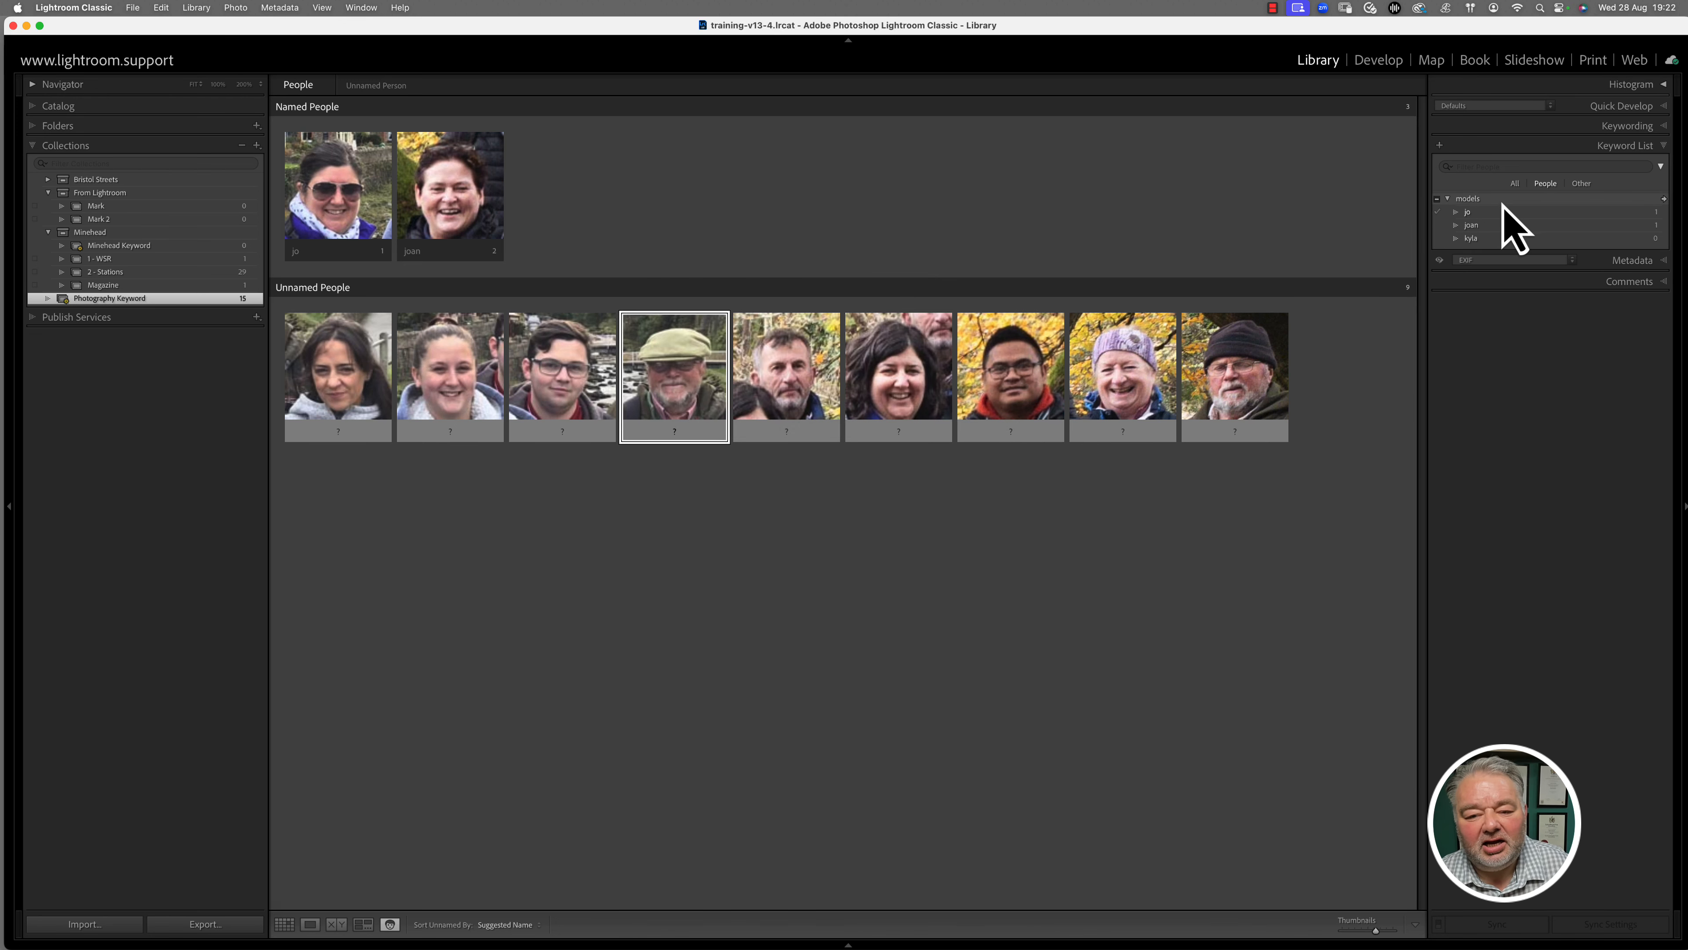
left_click_drag(1487, 214, 916, 381)
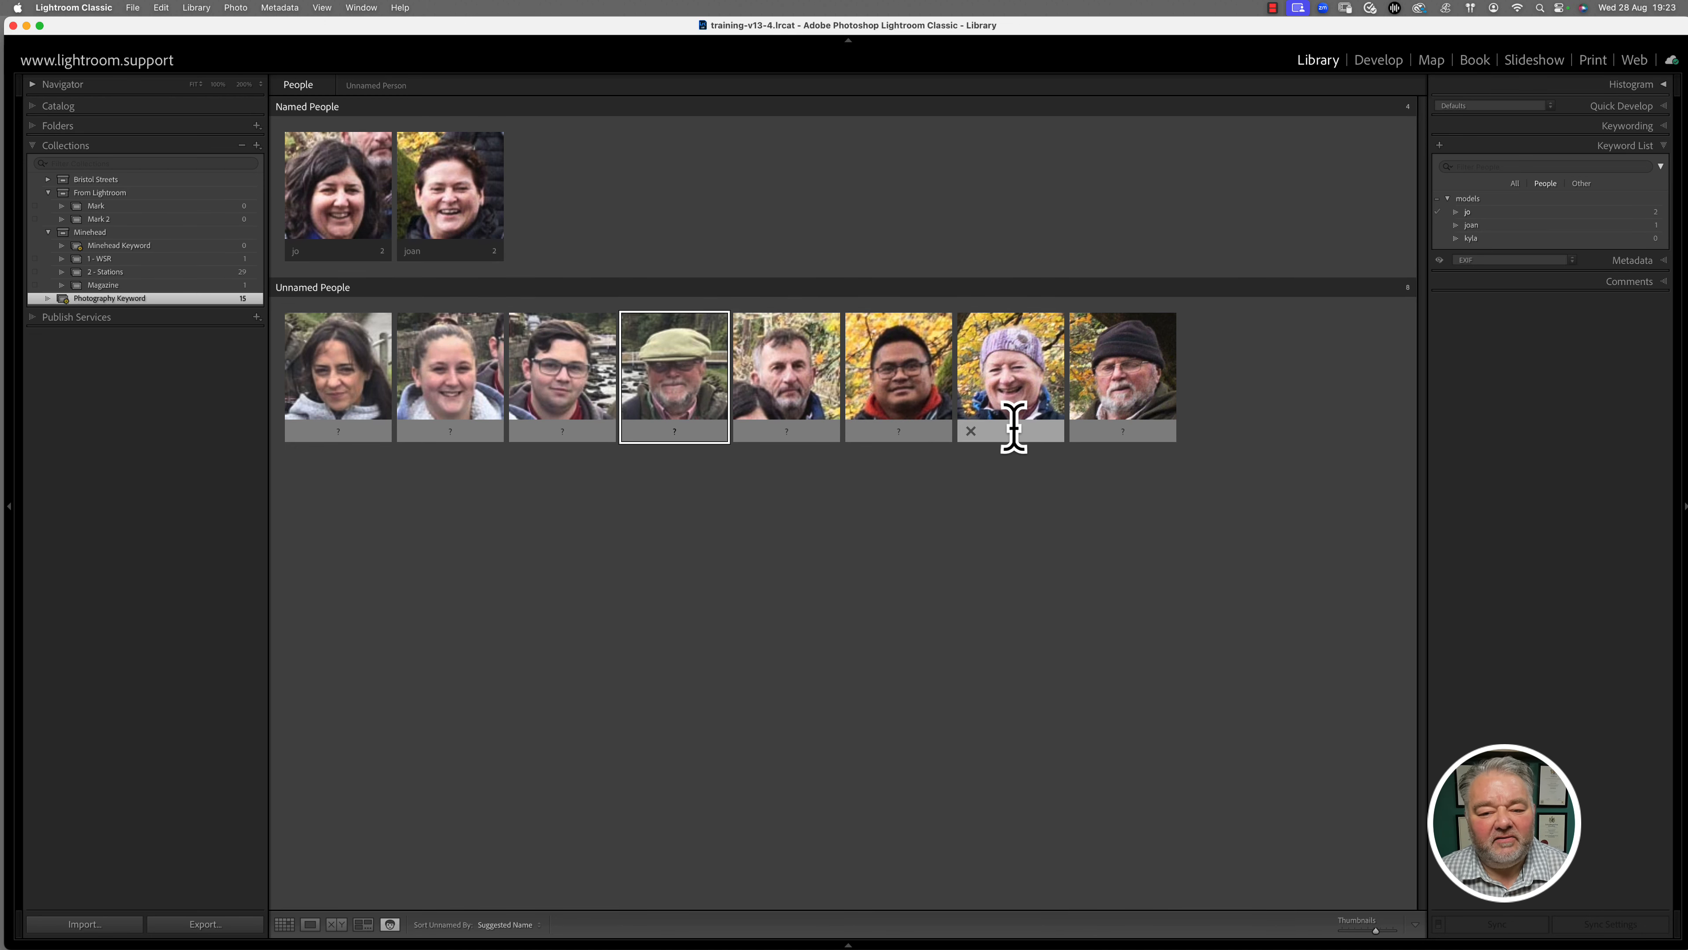
Name the unnamed face of the woman in the purple patterned hat and nest the new person keyword under models
left_click(1031, 431)
type("karen")
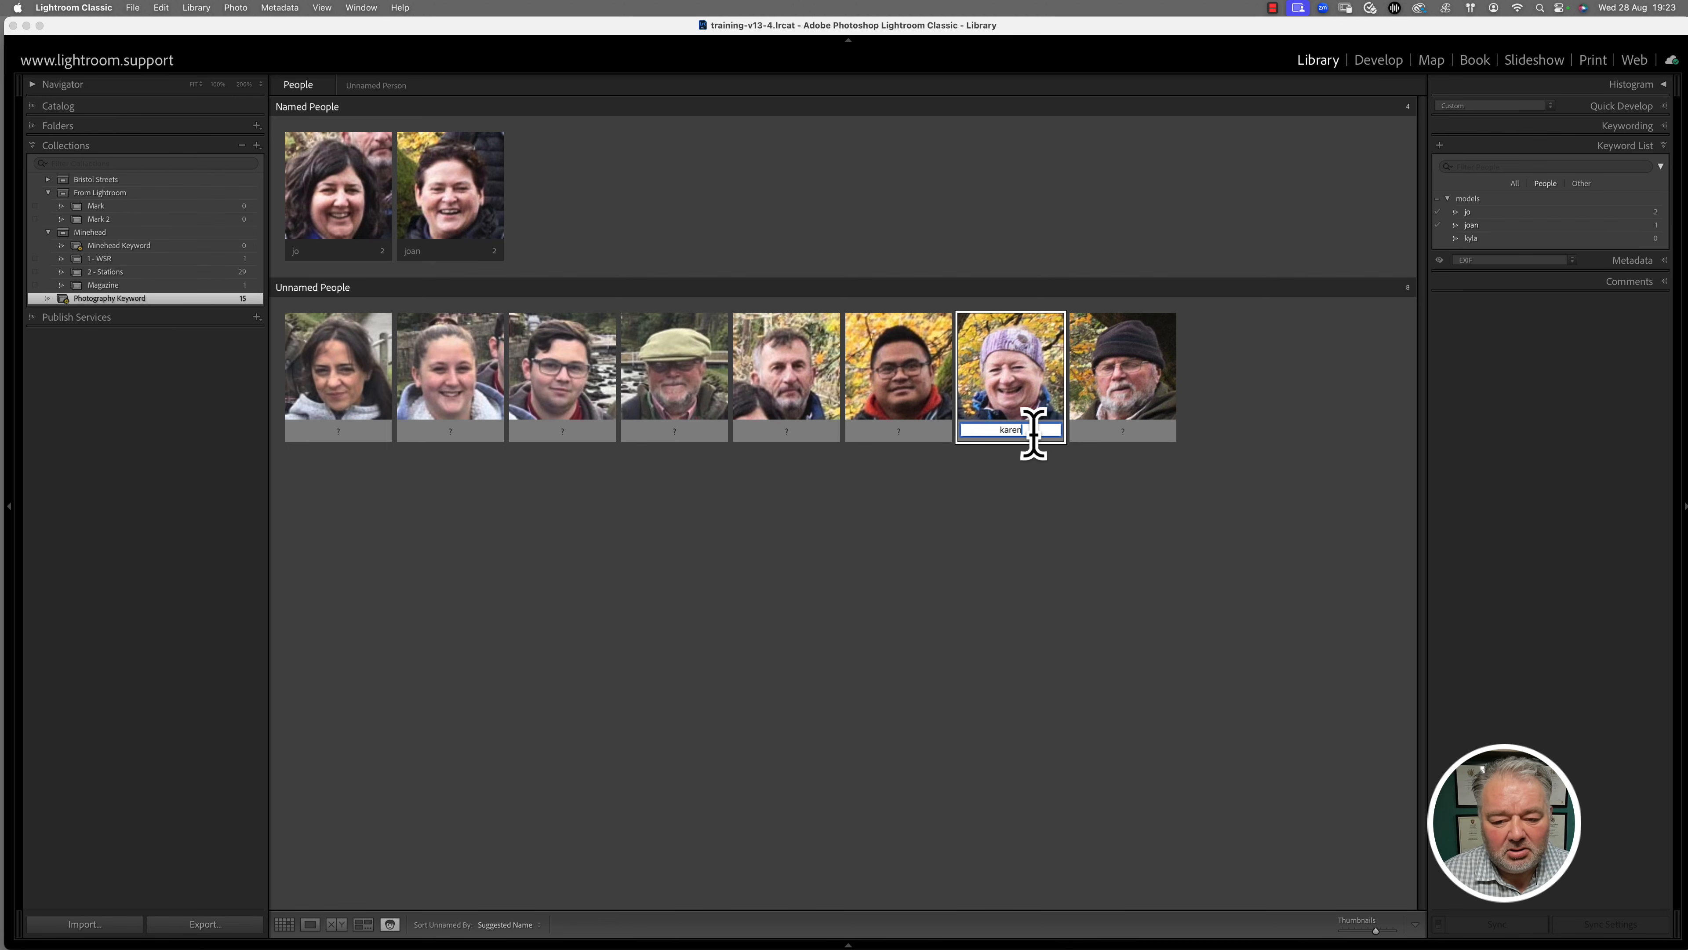
key("Return")
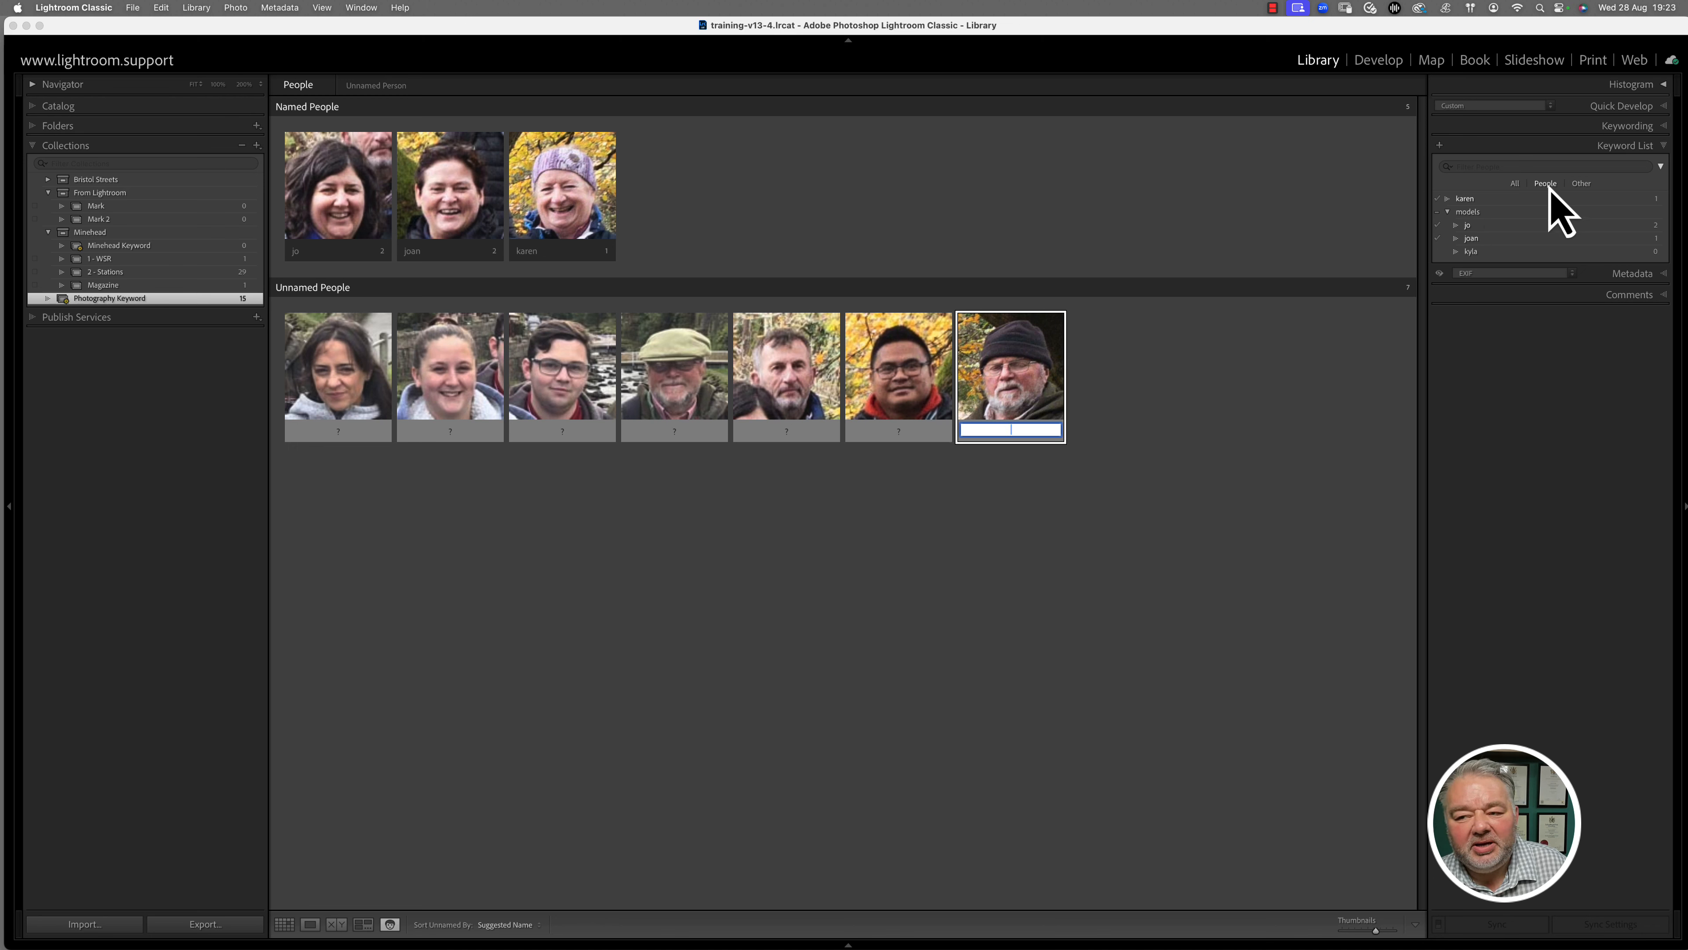
left_click(1471, 211)
left_click_drag(1472, 214, 1474, 214)
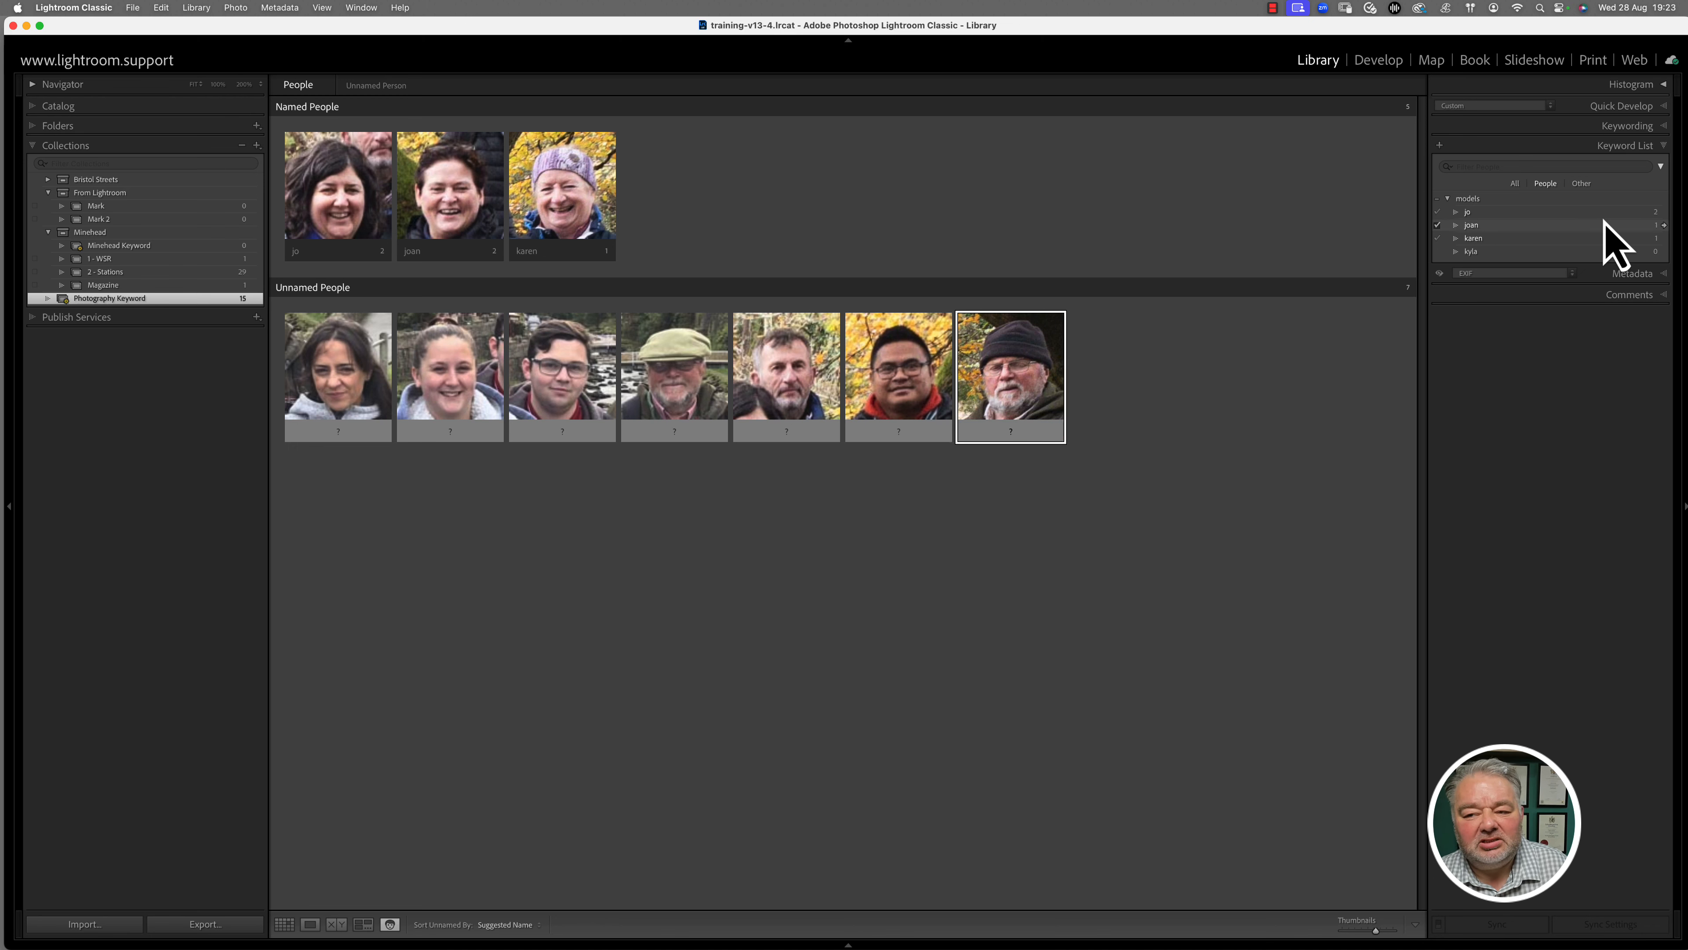
Inspect the keyword tag options of the first person keyword under models, including the Person option
double_click(1475, 214)
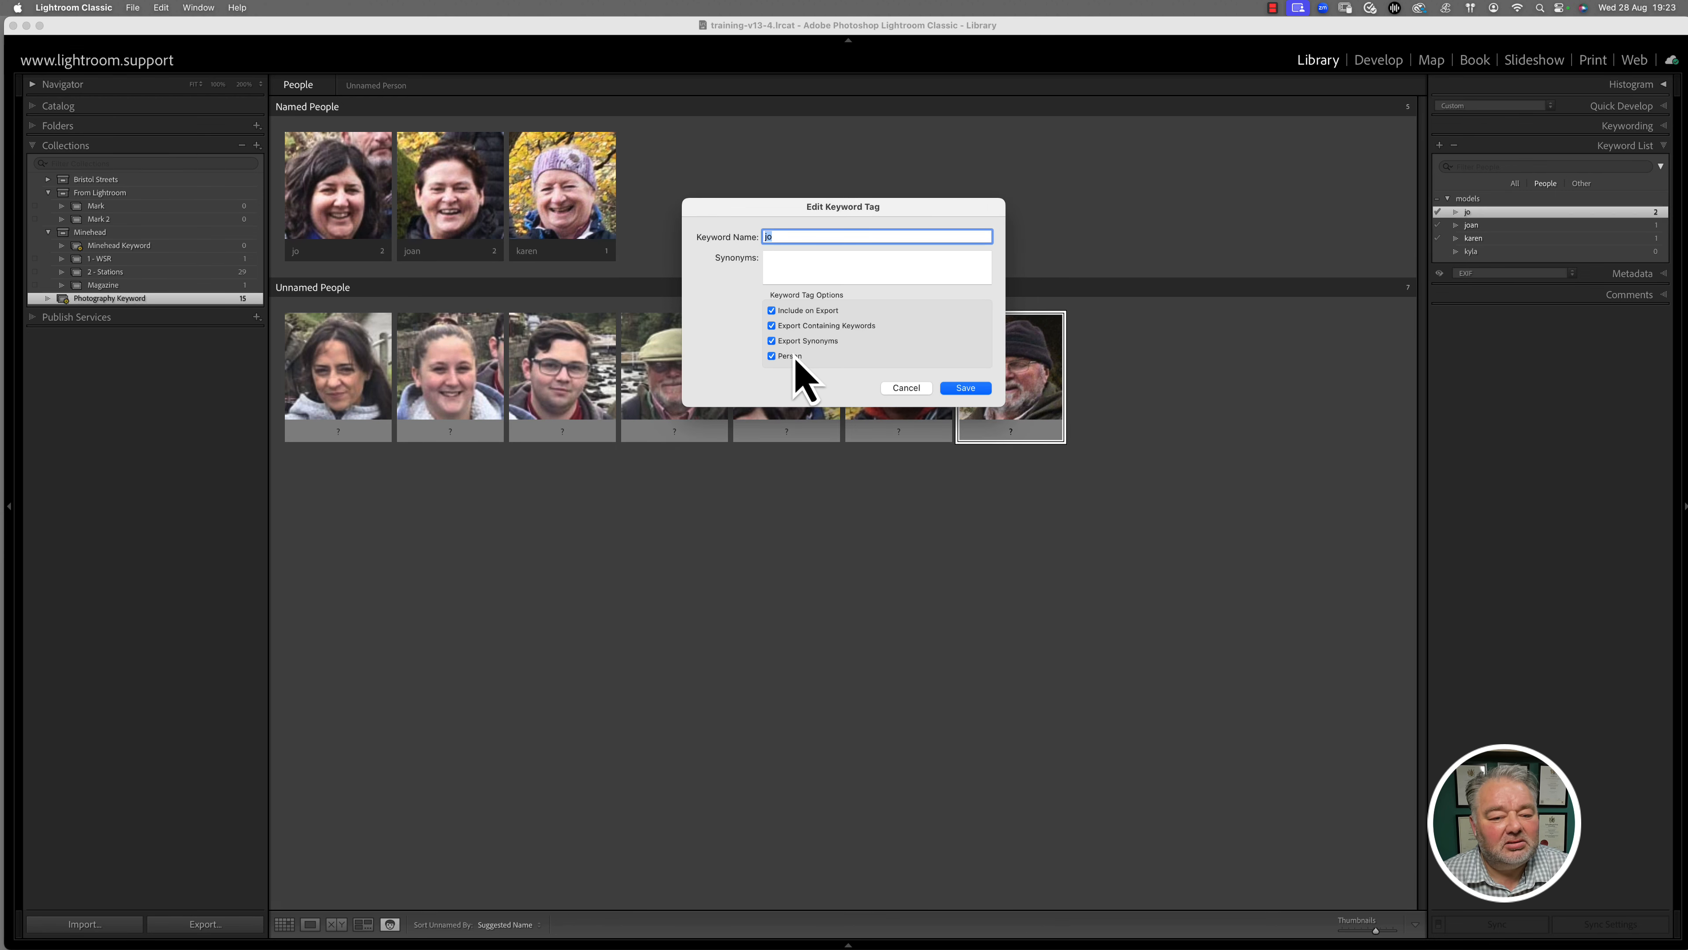
left_click(915, 392)
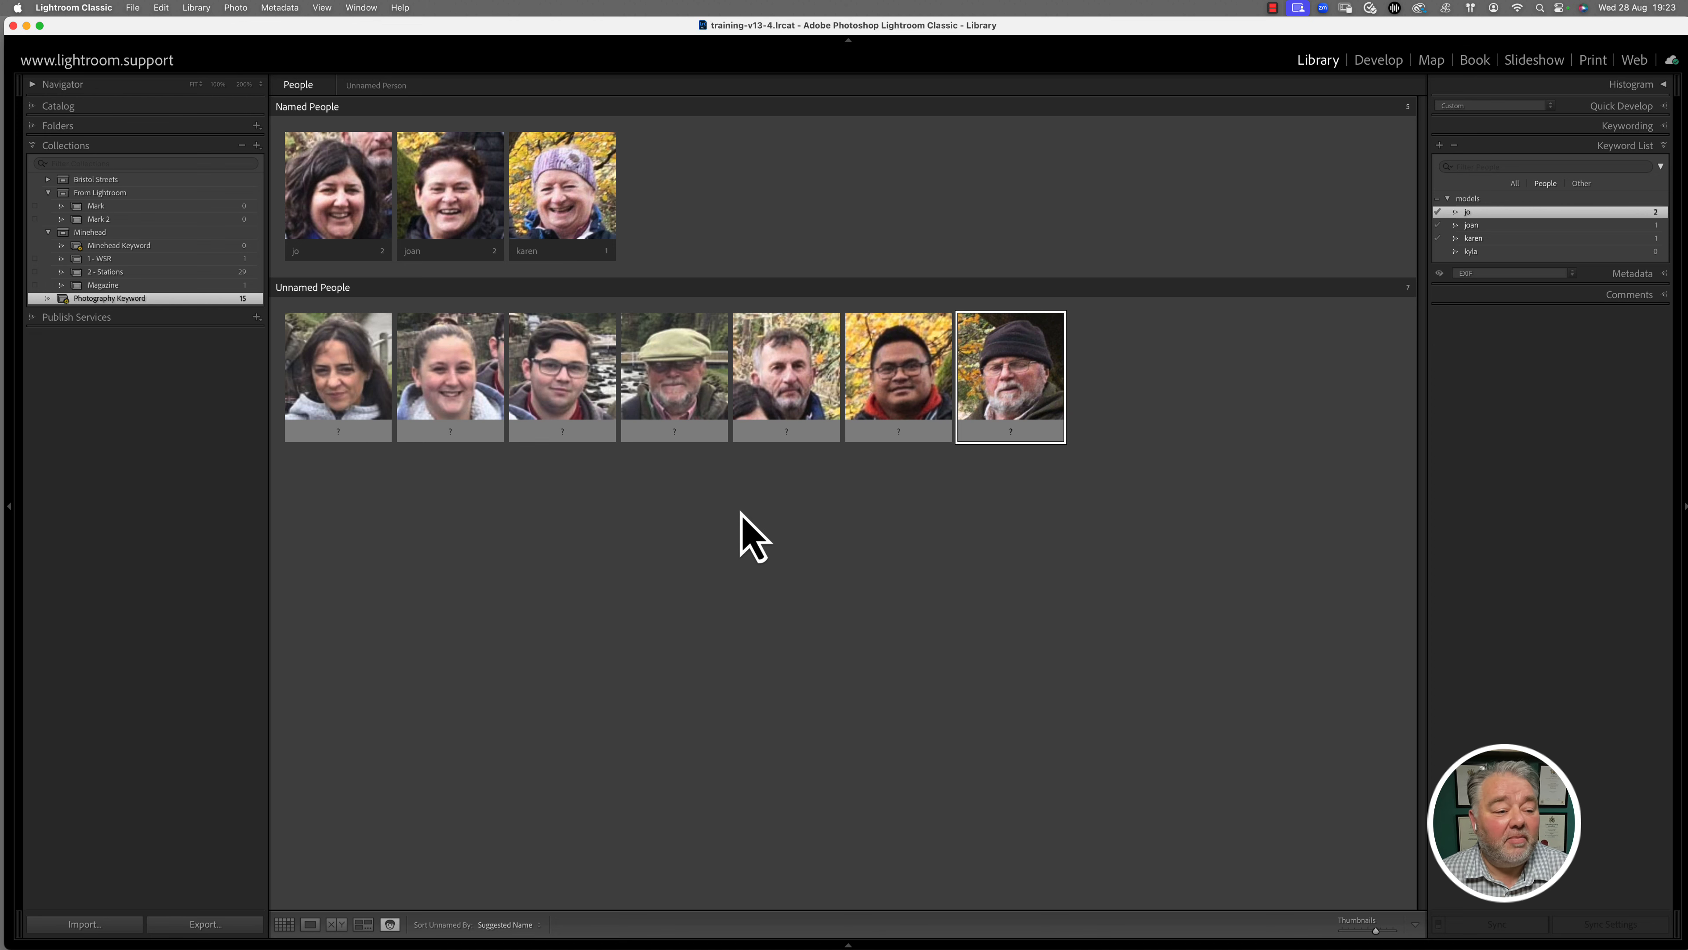
Show the faces from the whole Images folder and assign the first person keyword to both unnamed faces of the dark curly-haired woman
left_click(38, 126)
left_click(91, 208)
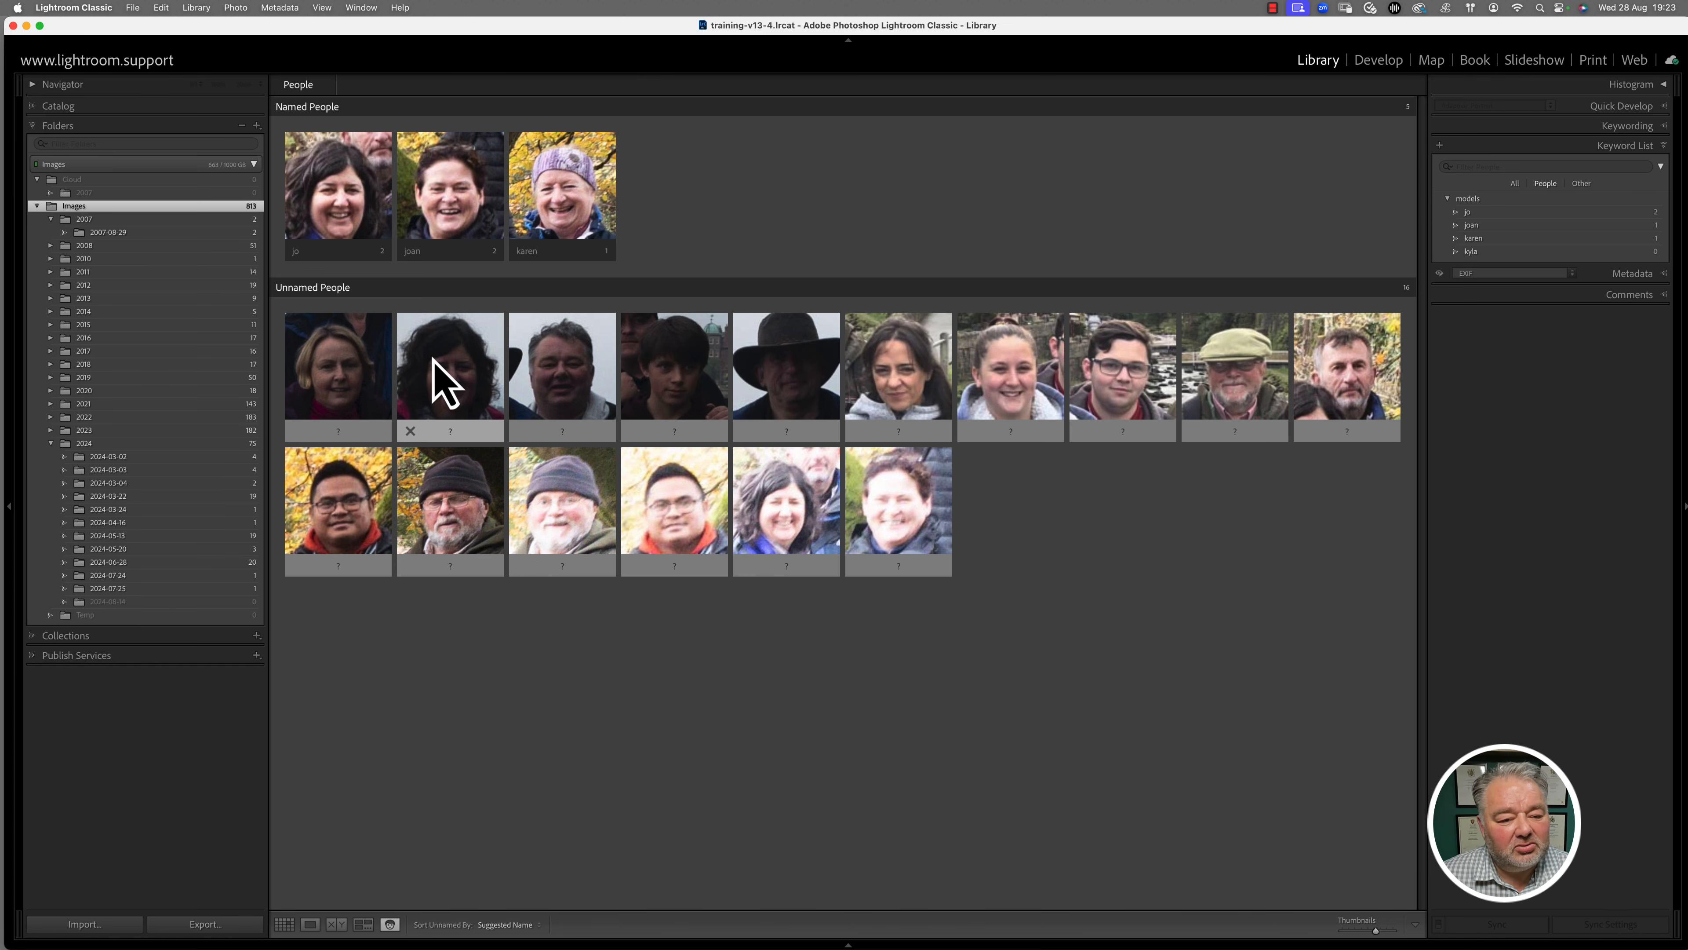
left_click_drag(436, 361, 335, 180)
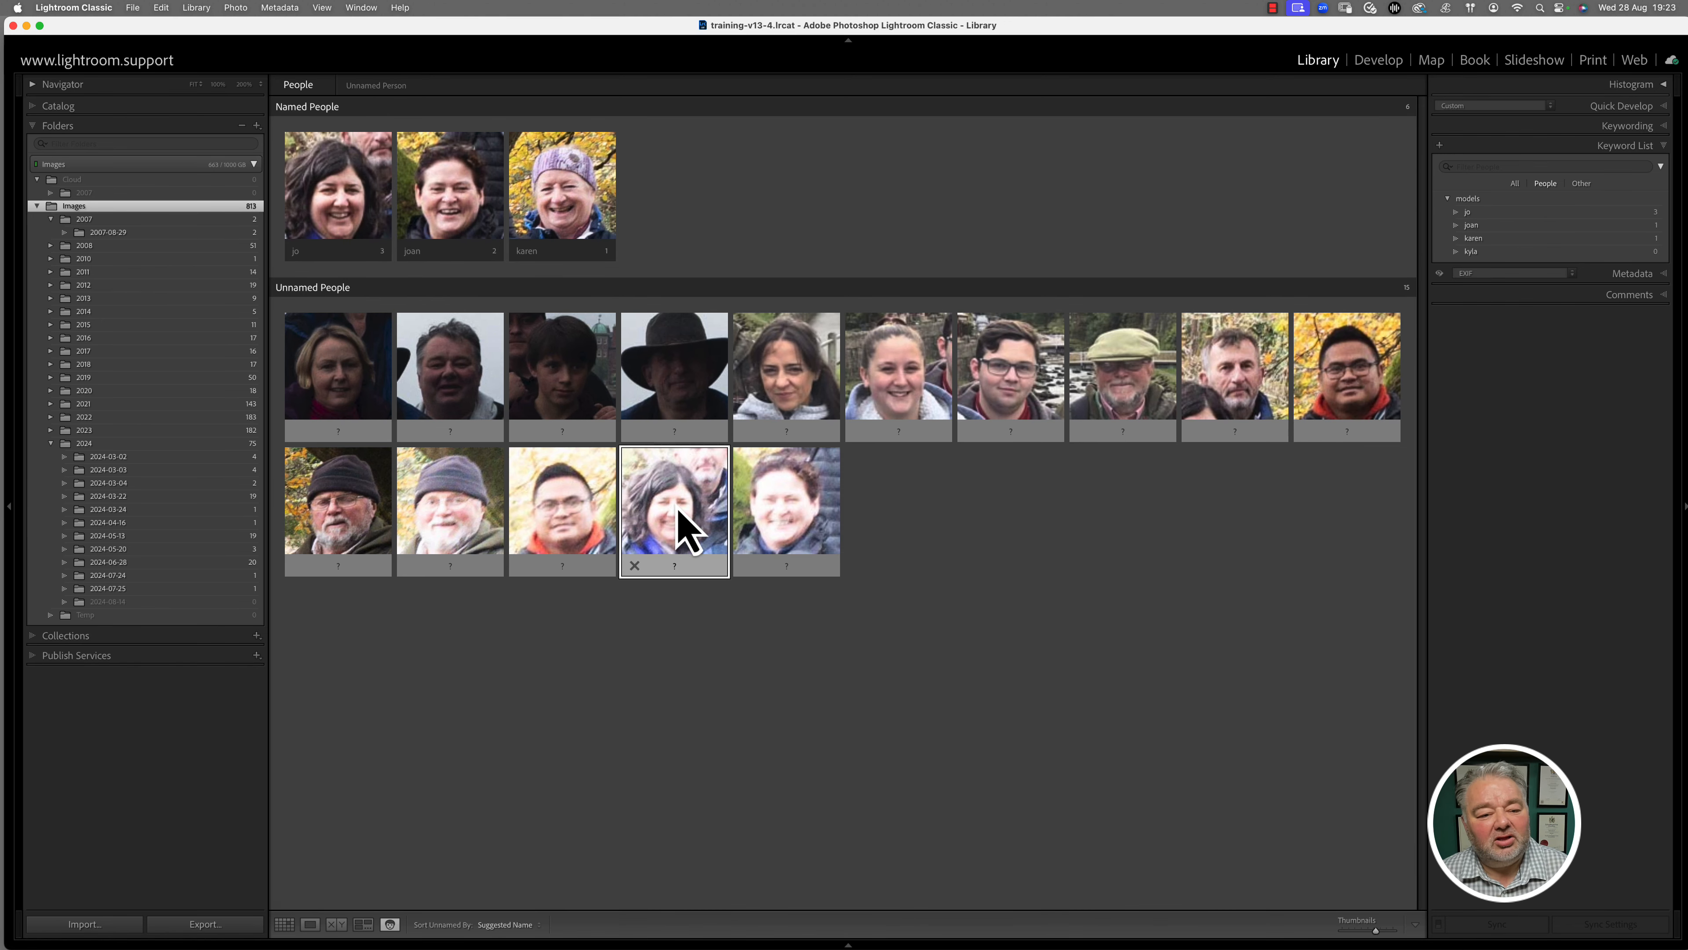
left_click_drag(680, 511, 362, 199)
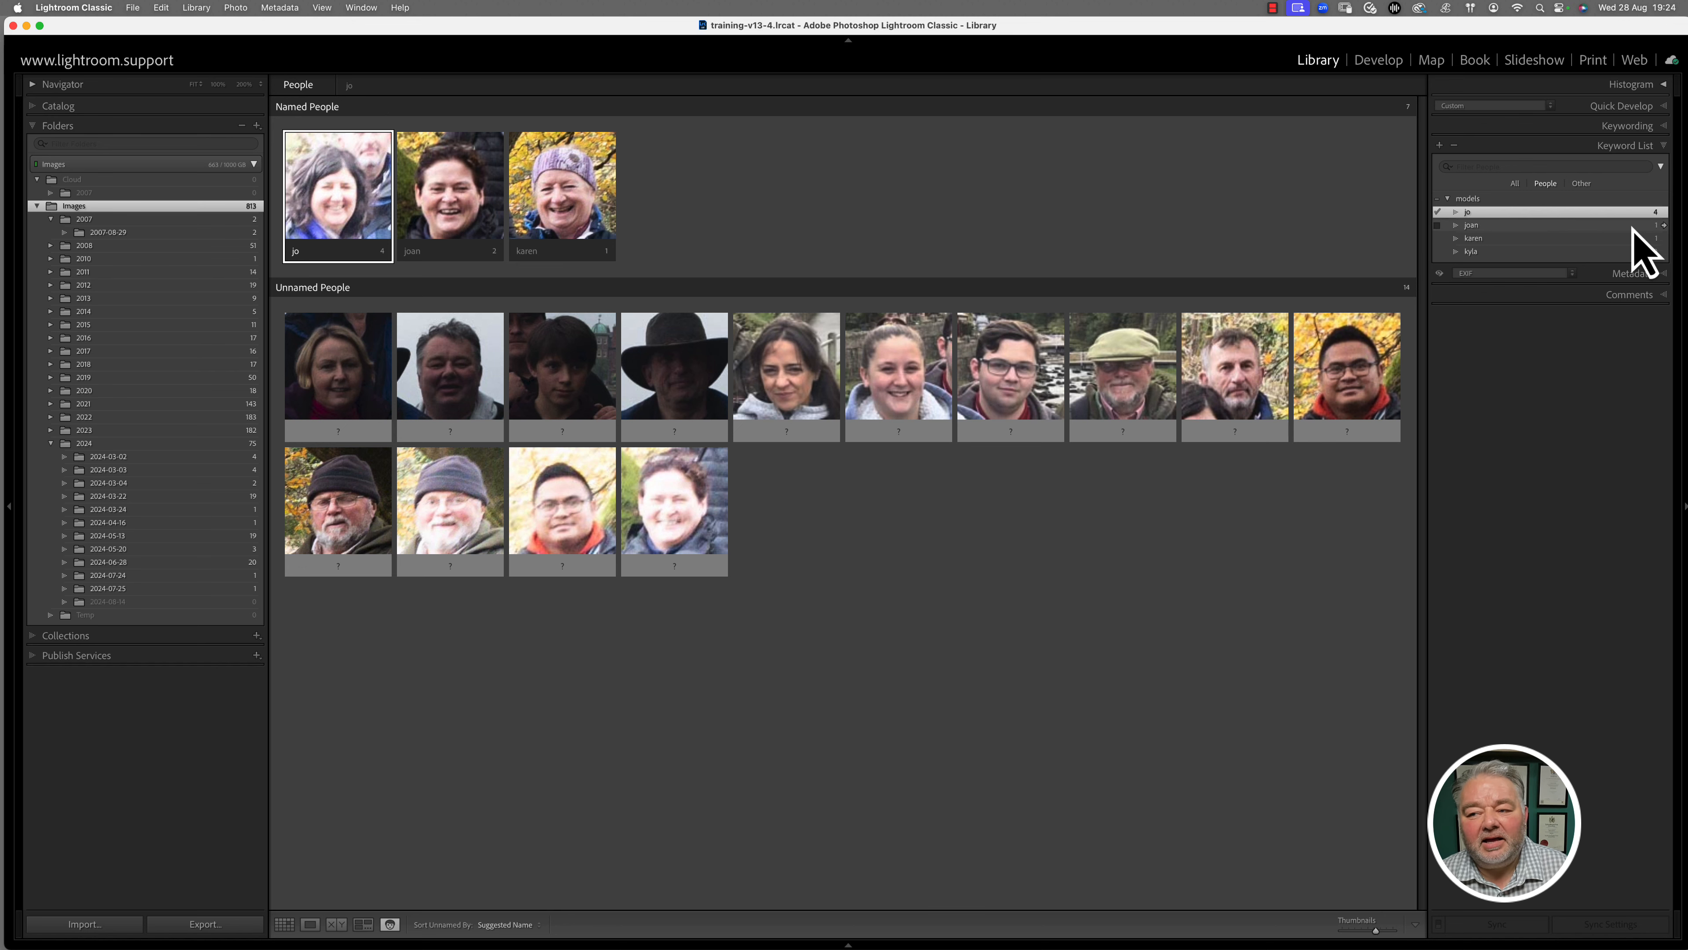
Filter the library to the photos tagged with the first person keyword under models
left_click(1665, 211)
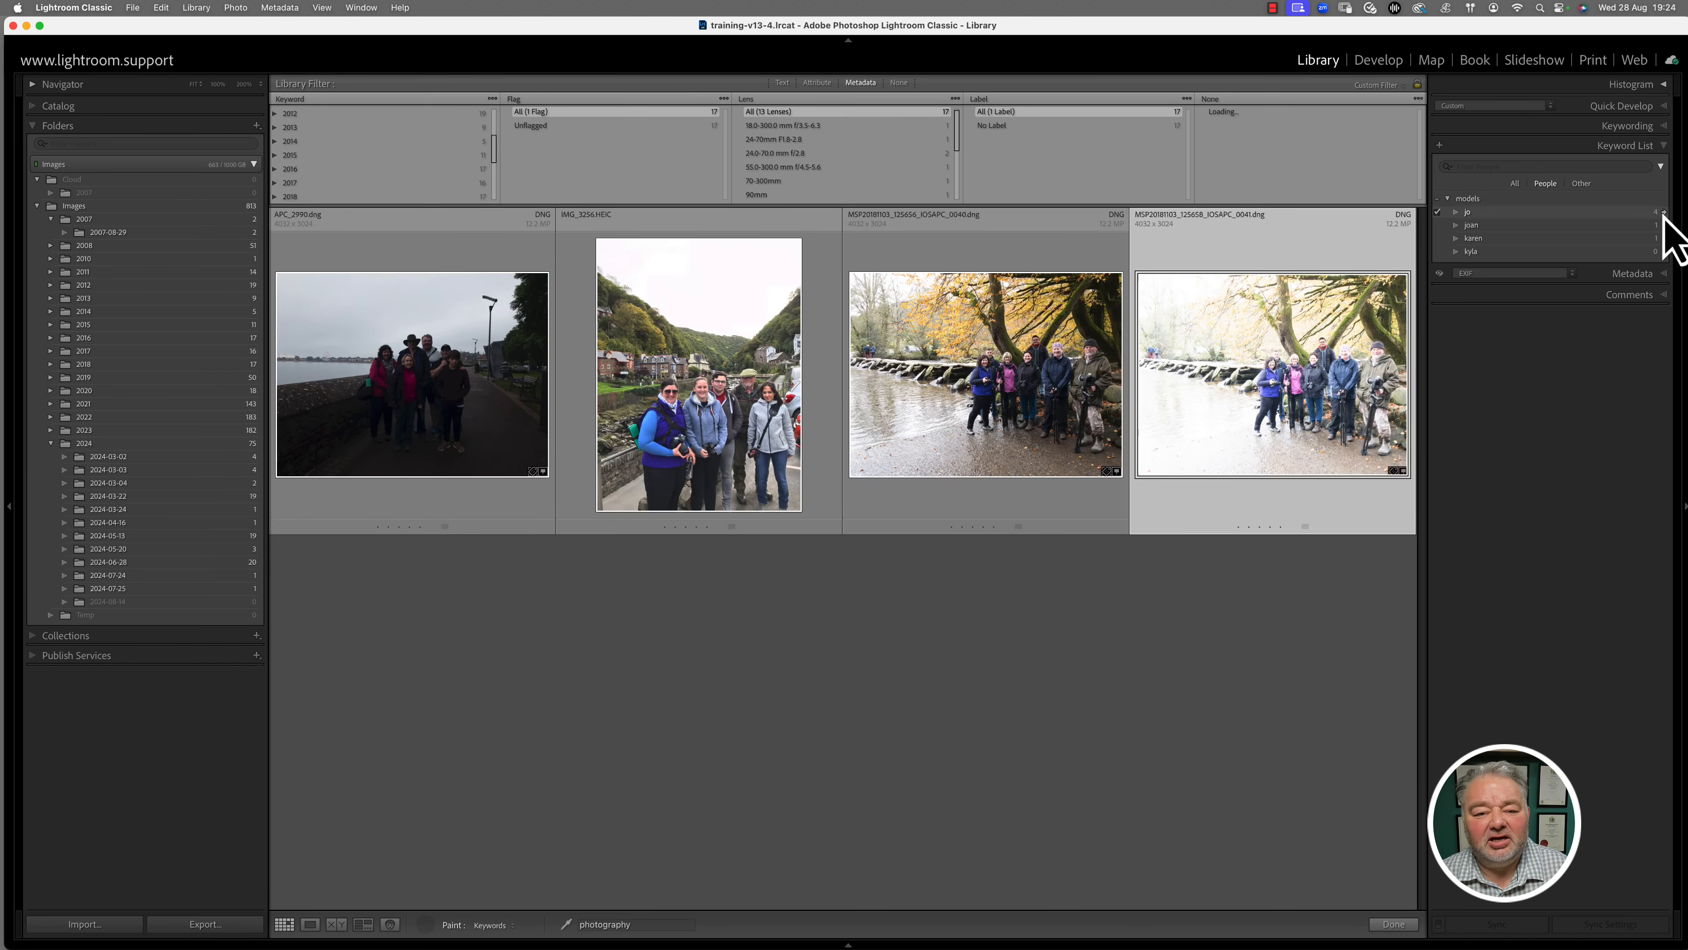